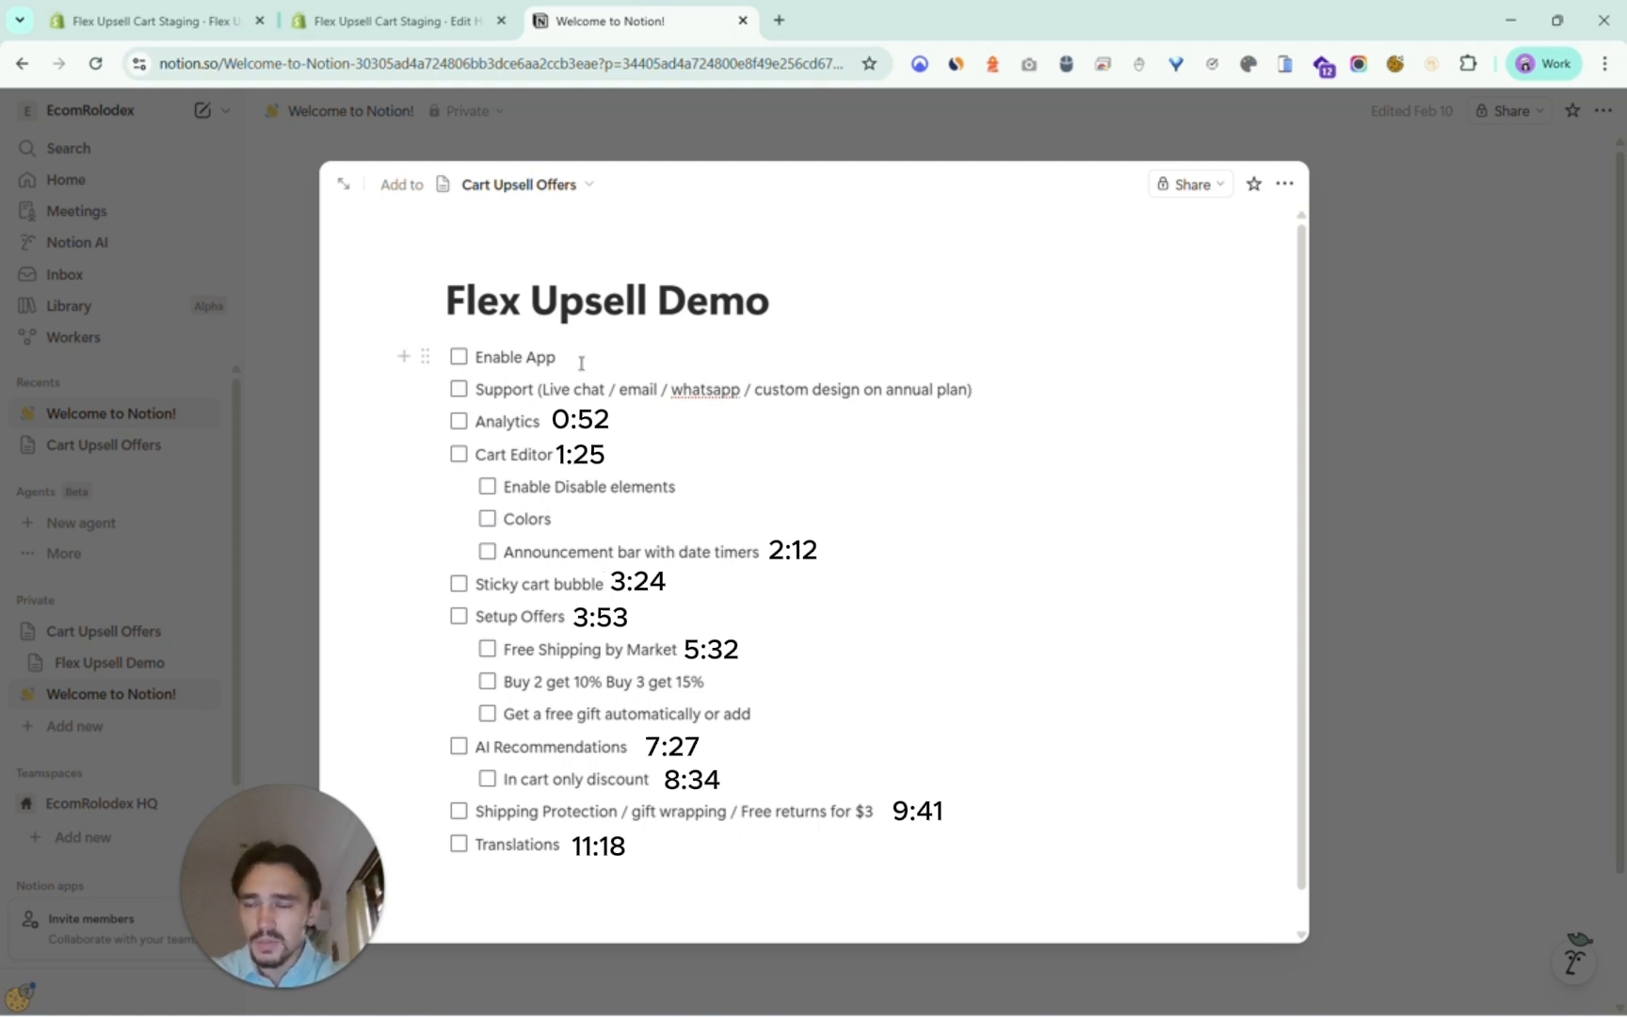
# Enable the Flex Upsell Cart app embed in the Horizon theme customizer and save the theme.
pyautogui.click(271, 15)
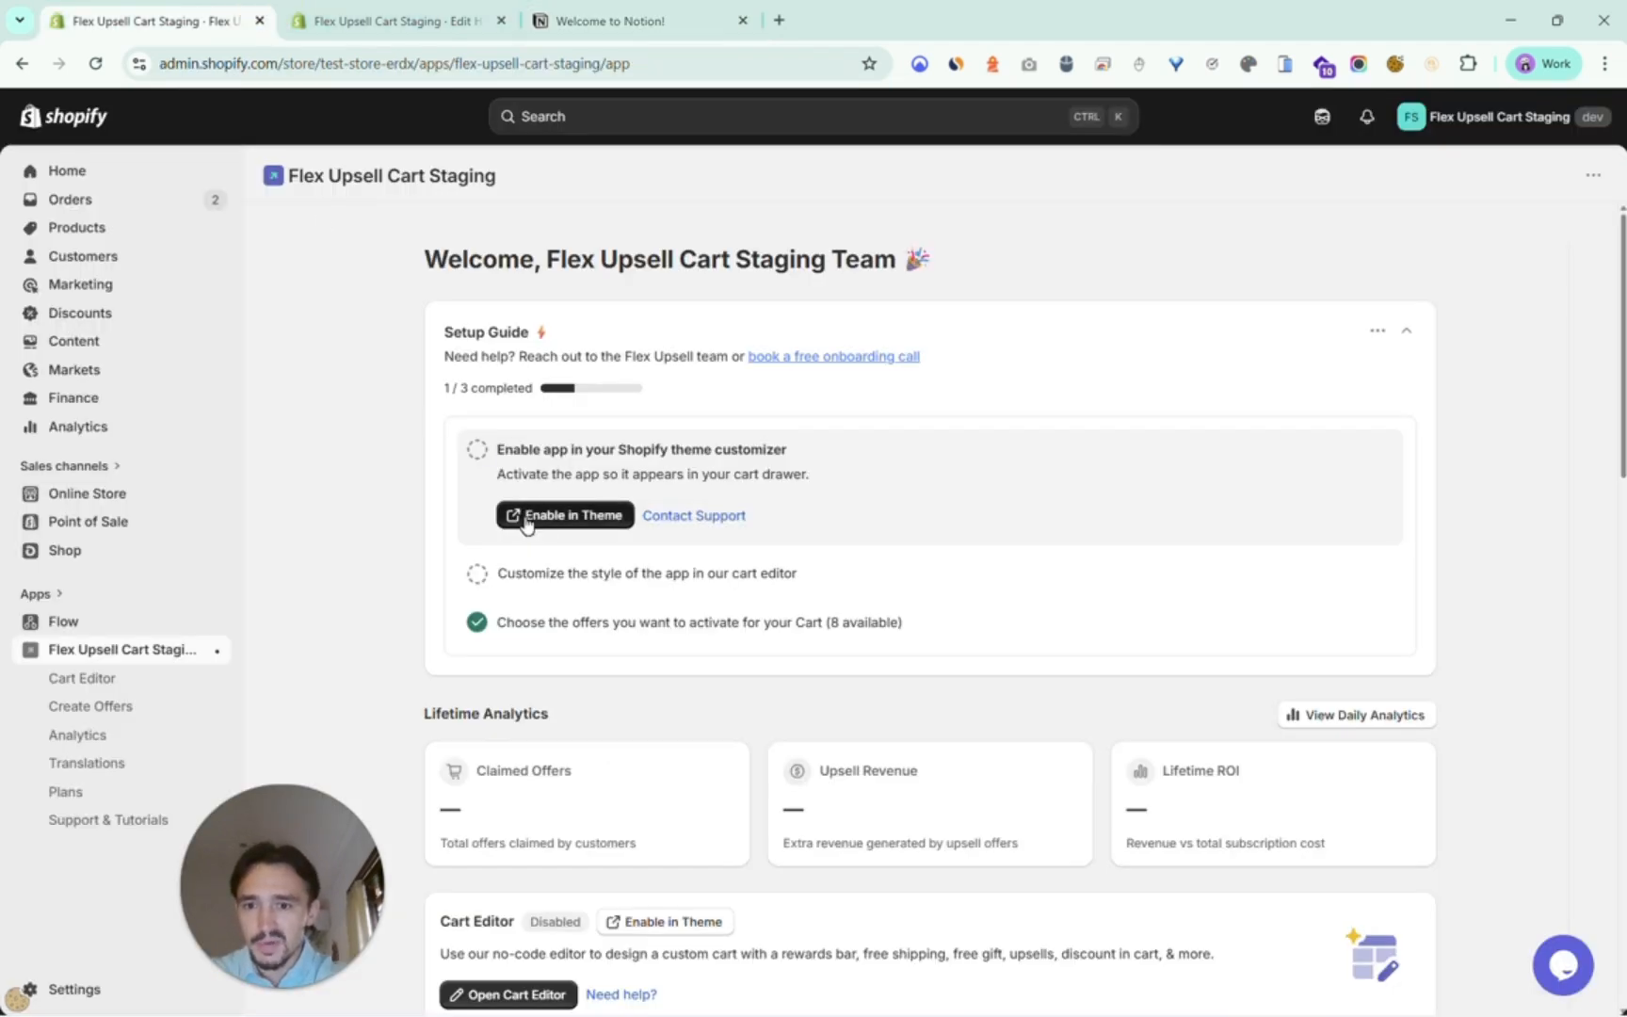
pyautogui.click(409, 15)
pyautogui.click(268, 287)
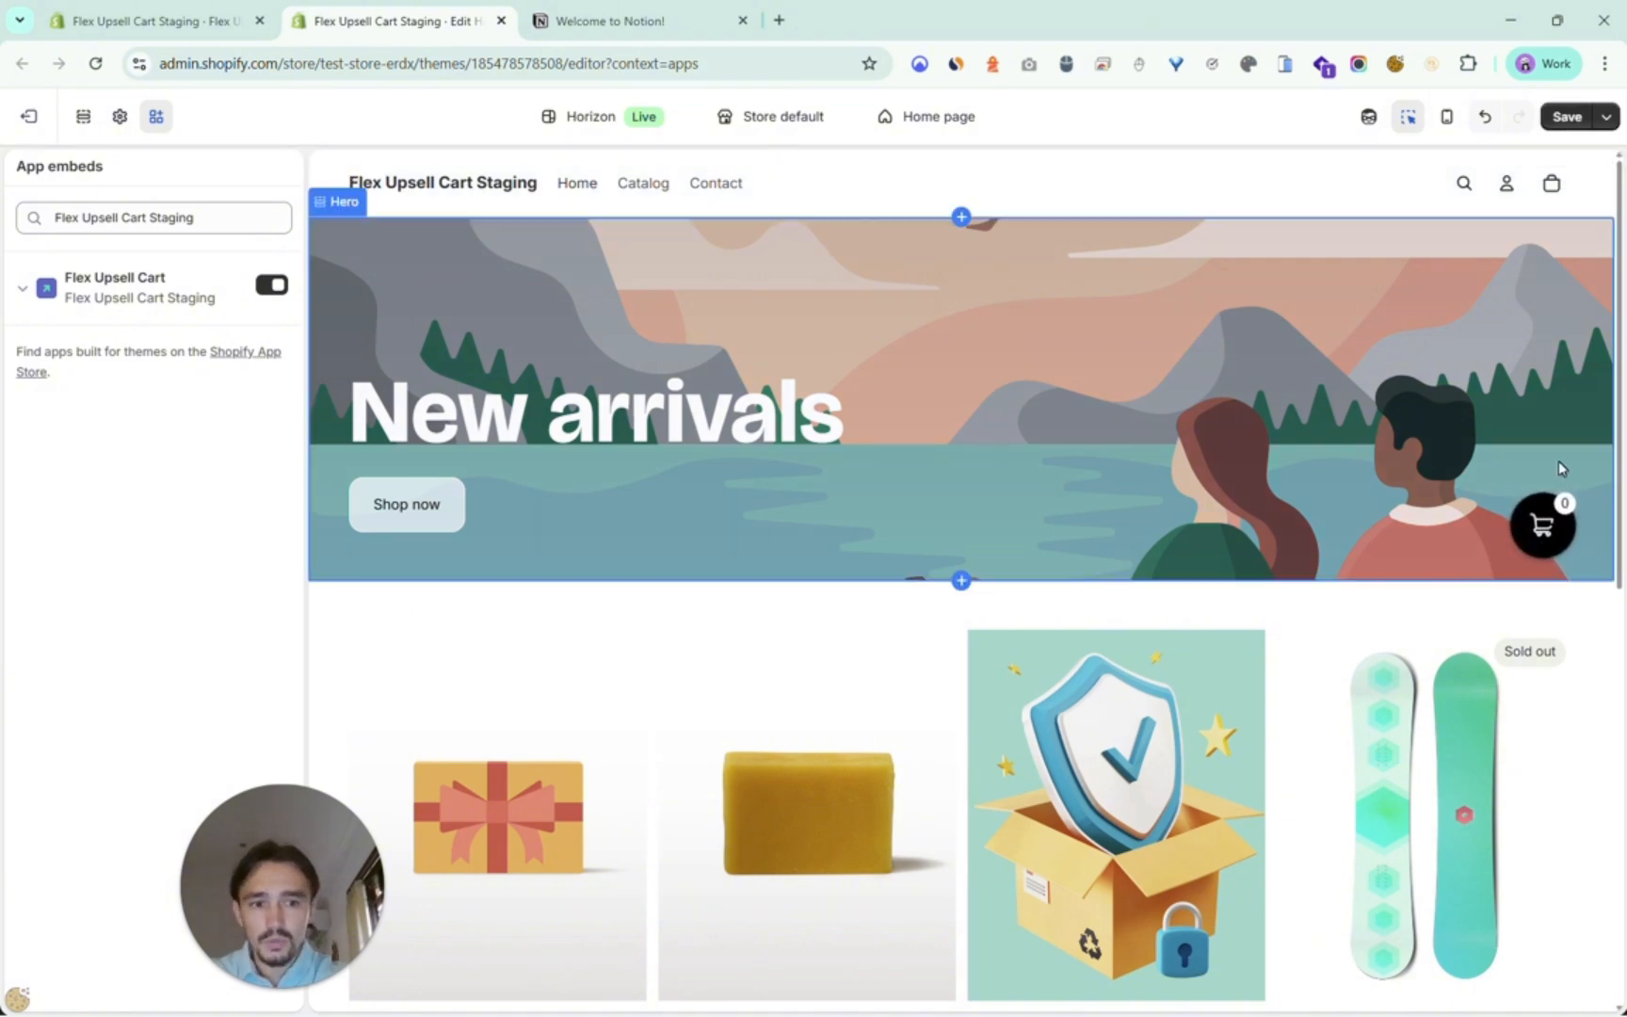
pyautogui.click(1567, 115)
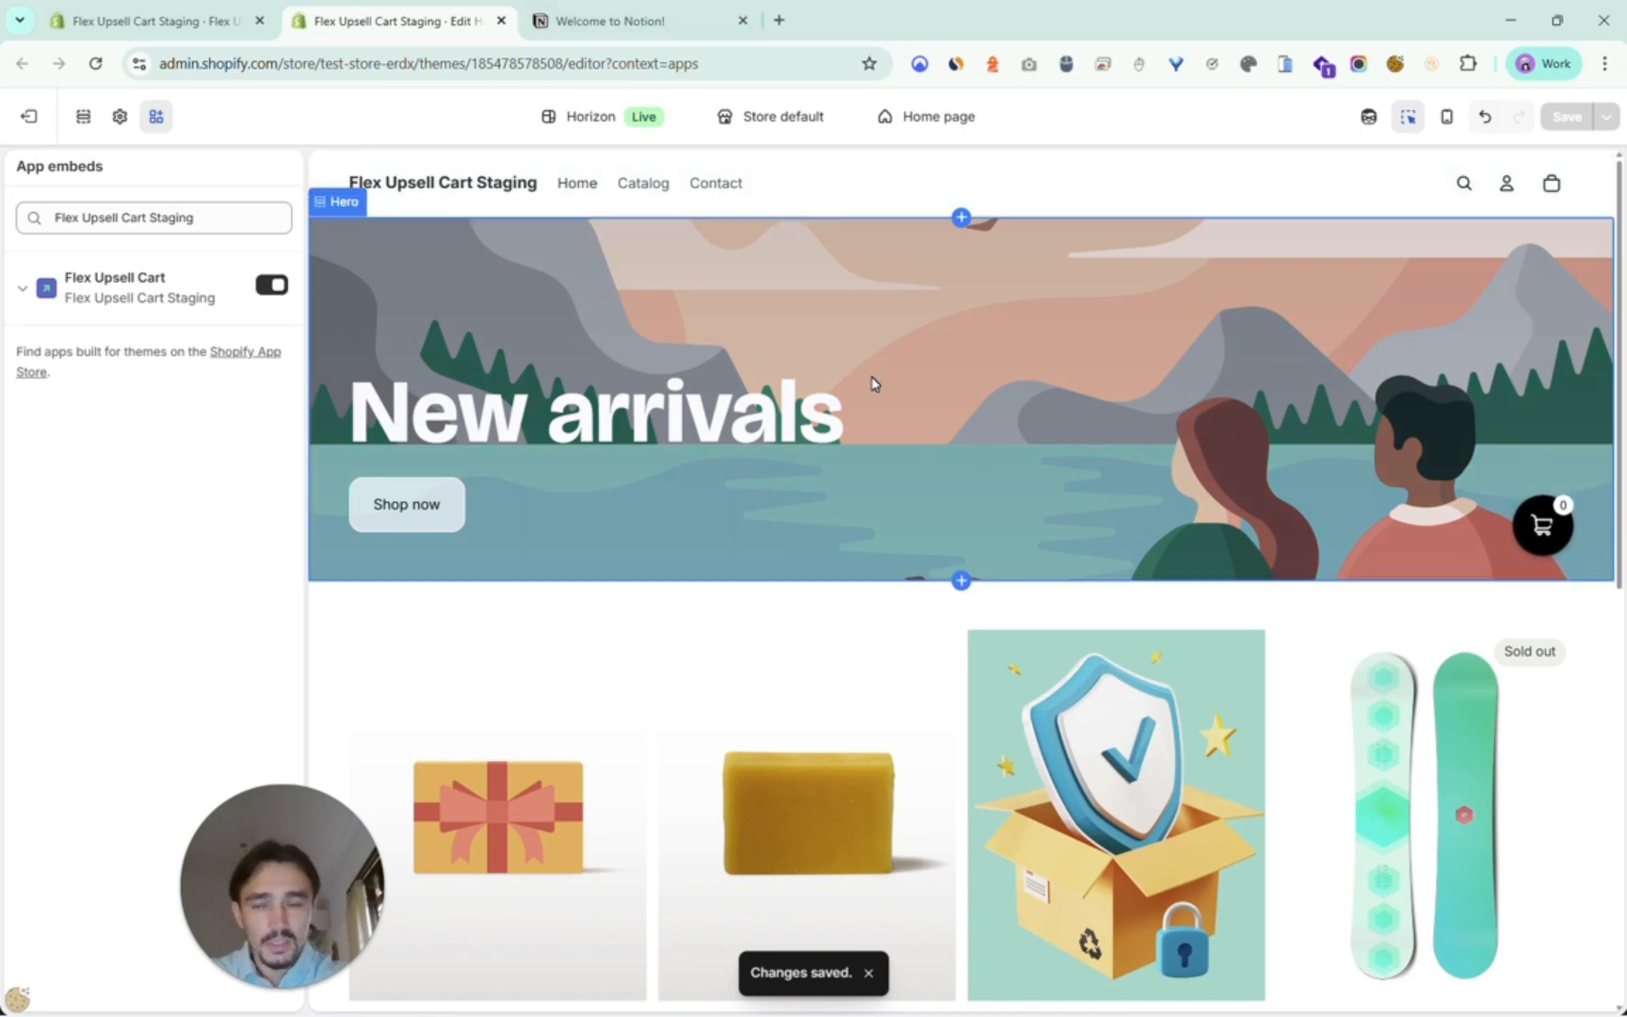
# Check the Notion demo checklist, then view the live chat and Support & Request features section on the Flex Upsell home page.
pyautogui.click(676, 8)
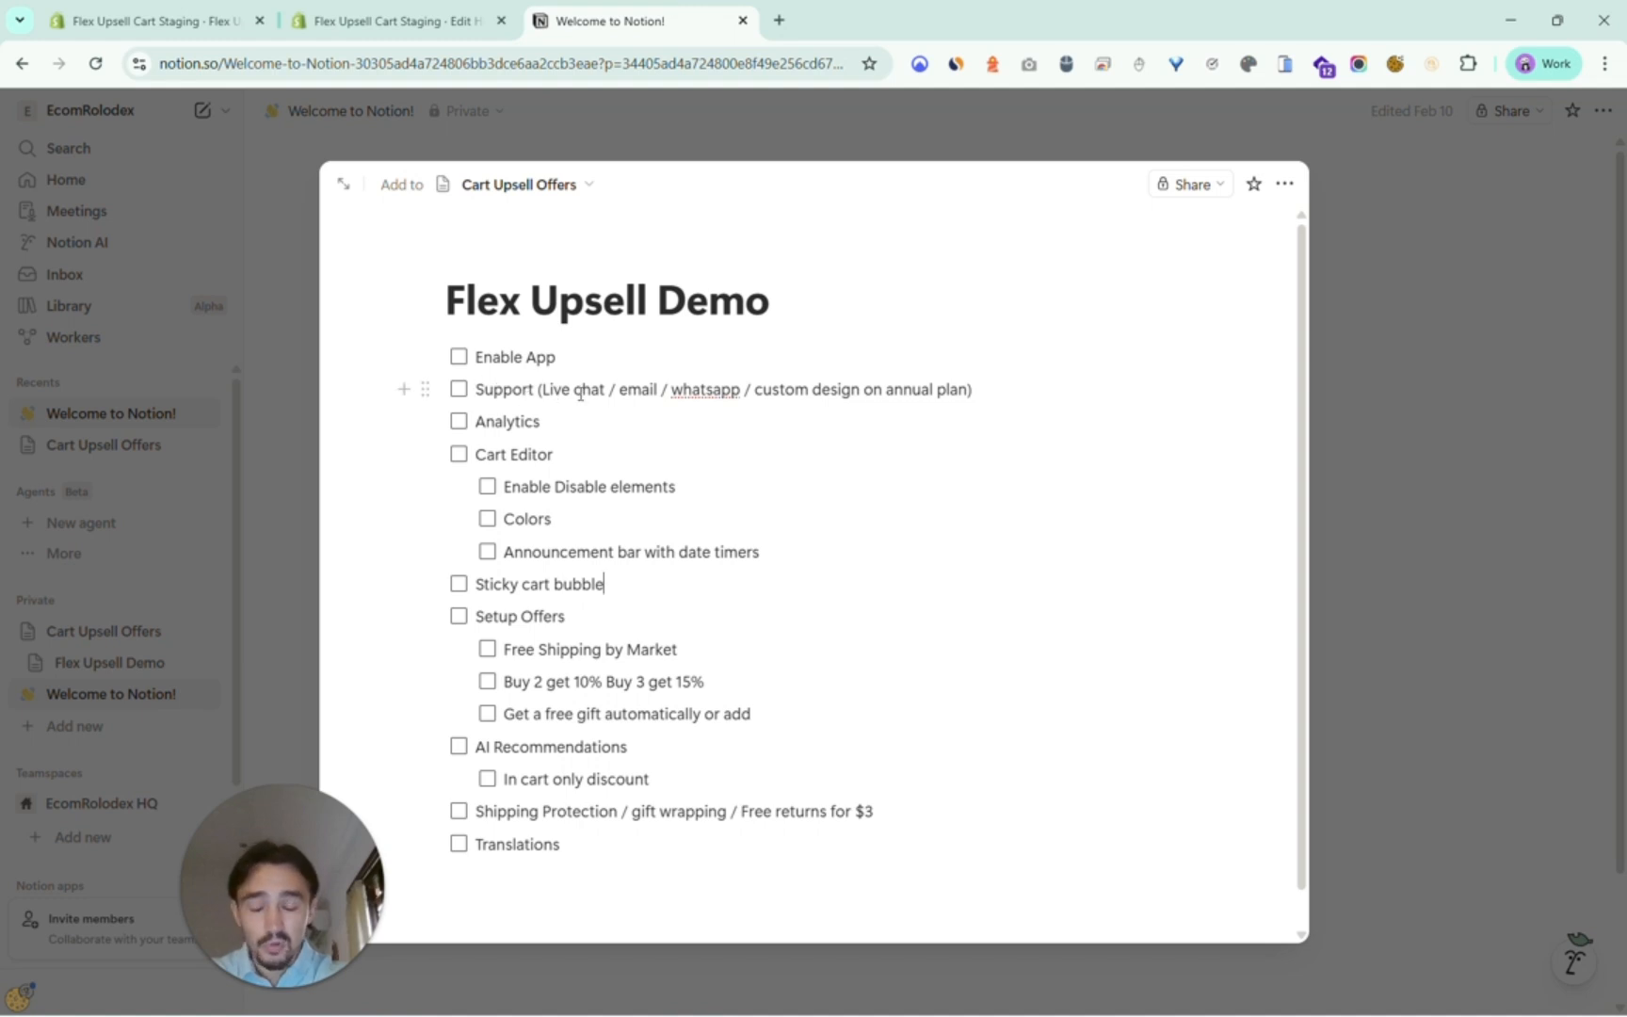
pyautogui.click(153, 14)
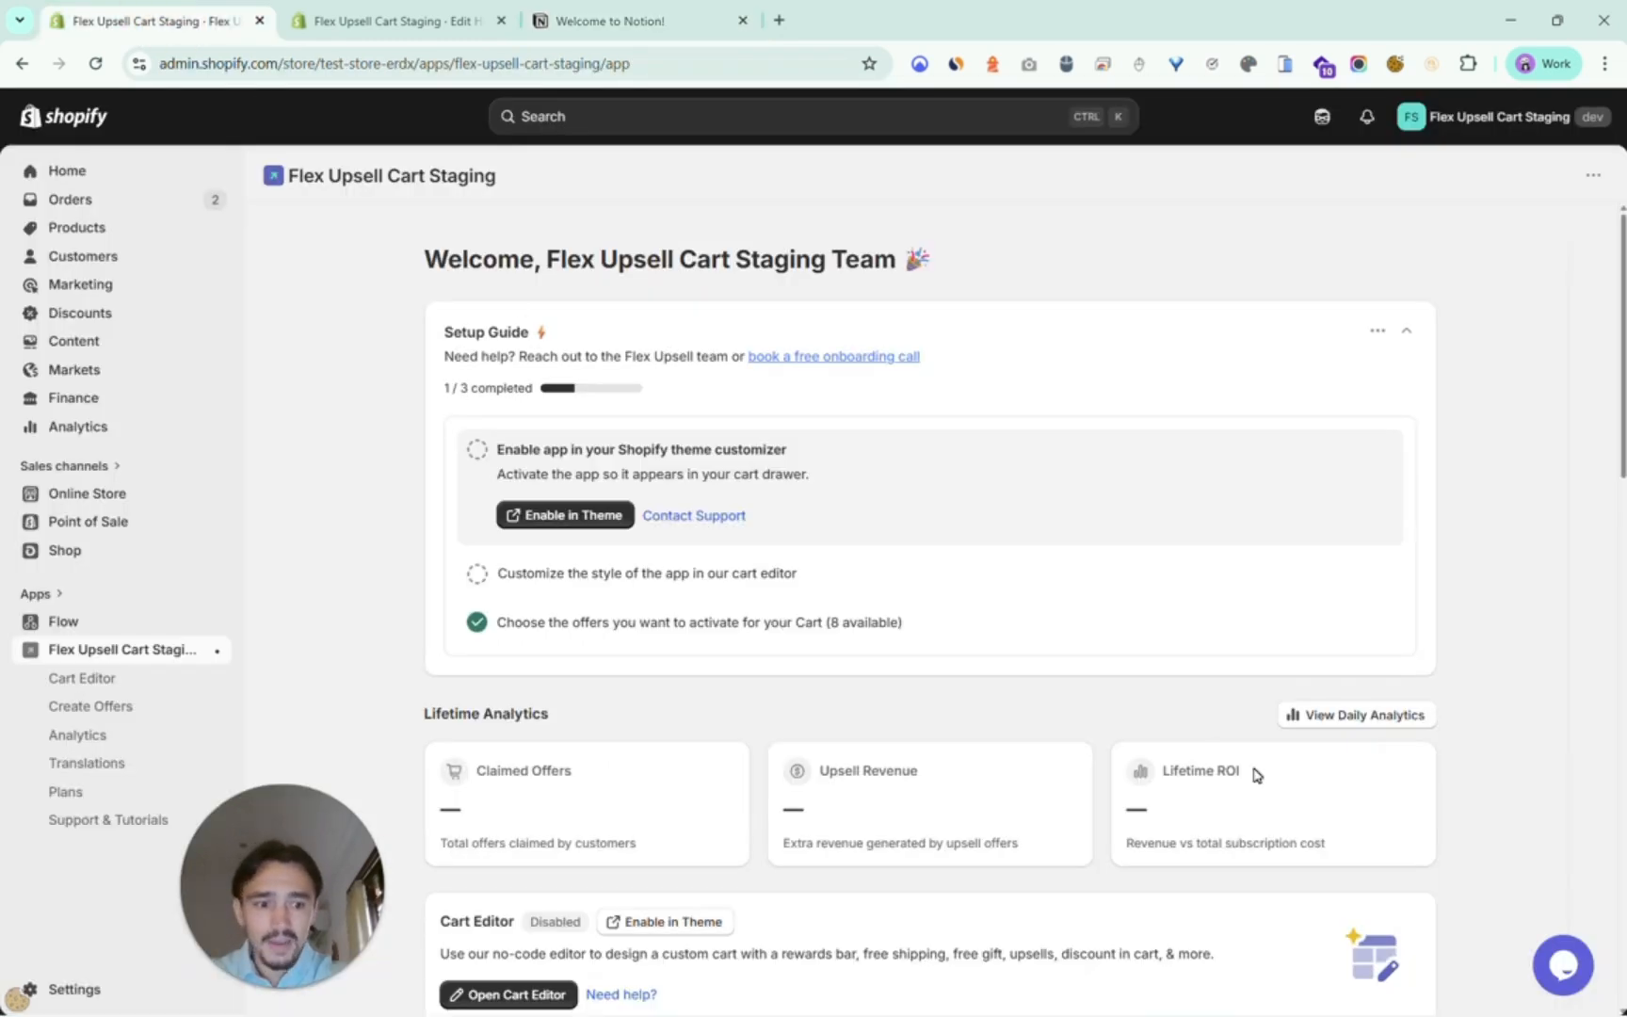
pyautogui.click(1561, 971)
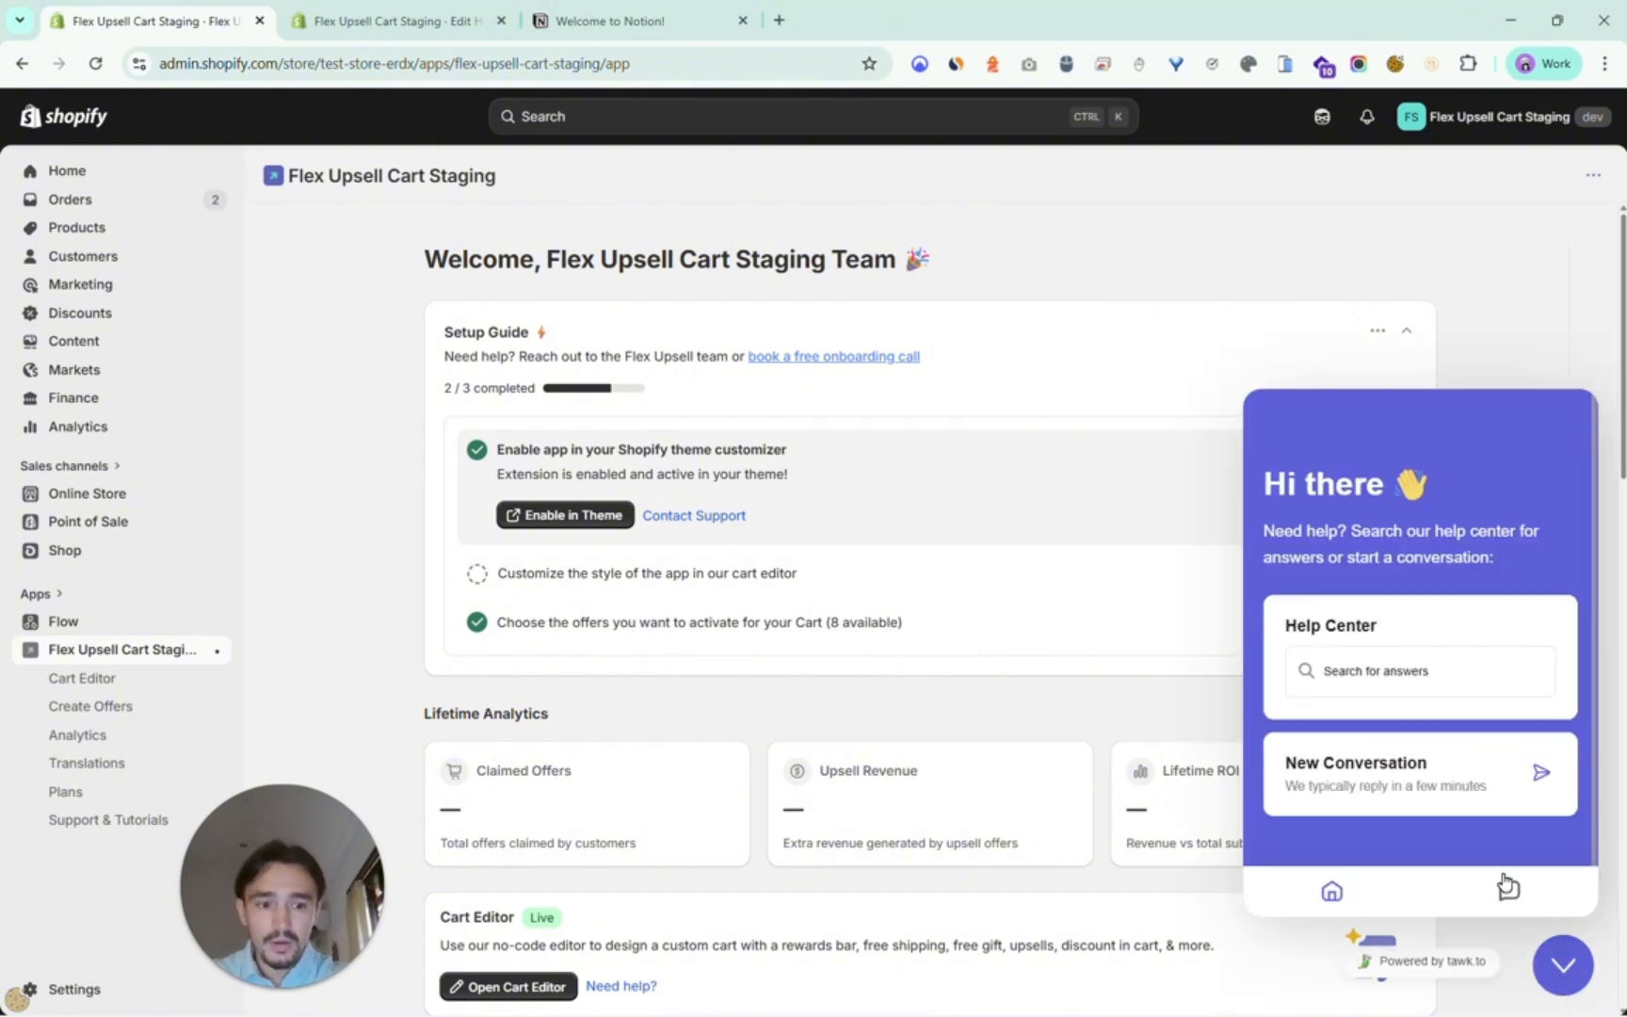
pyautogui.click(1009, 699)
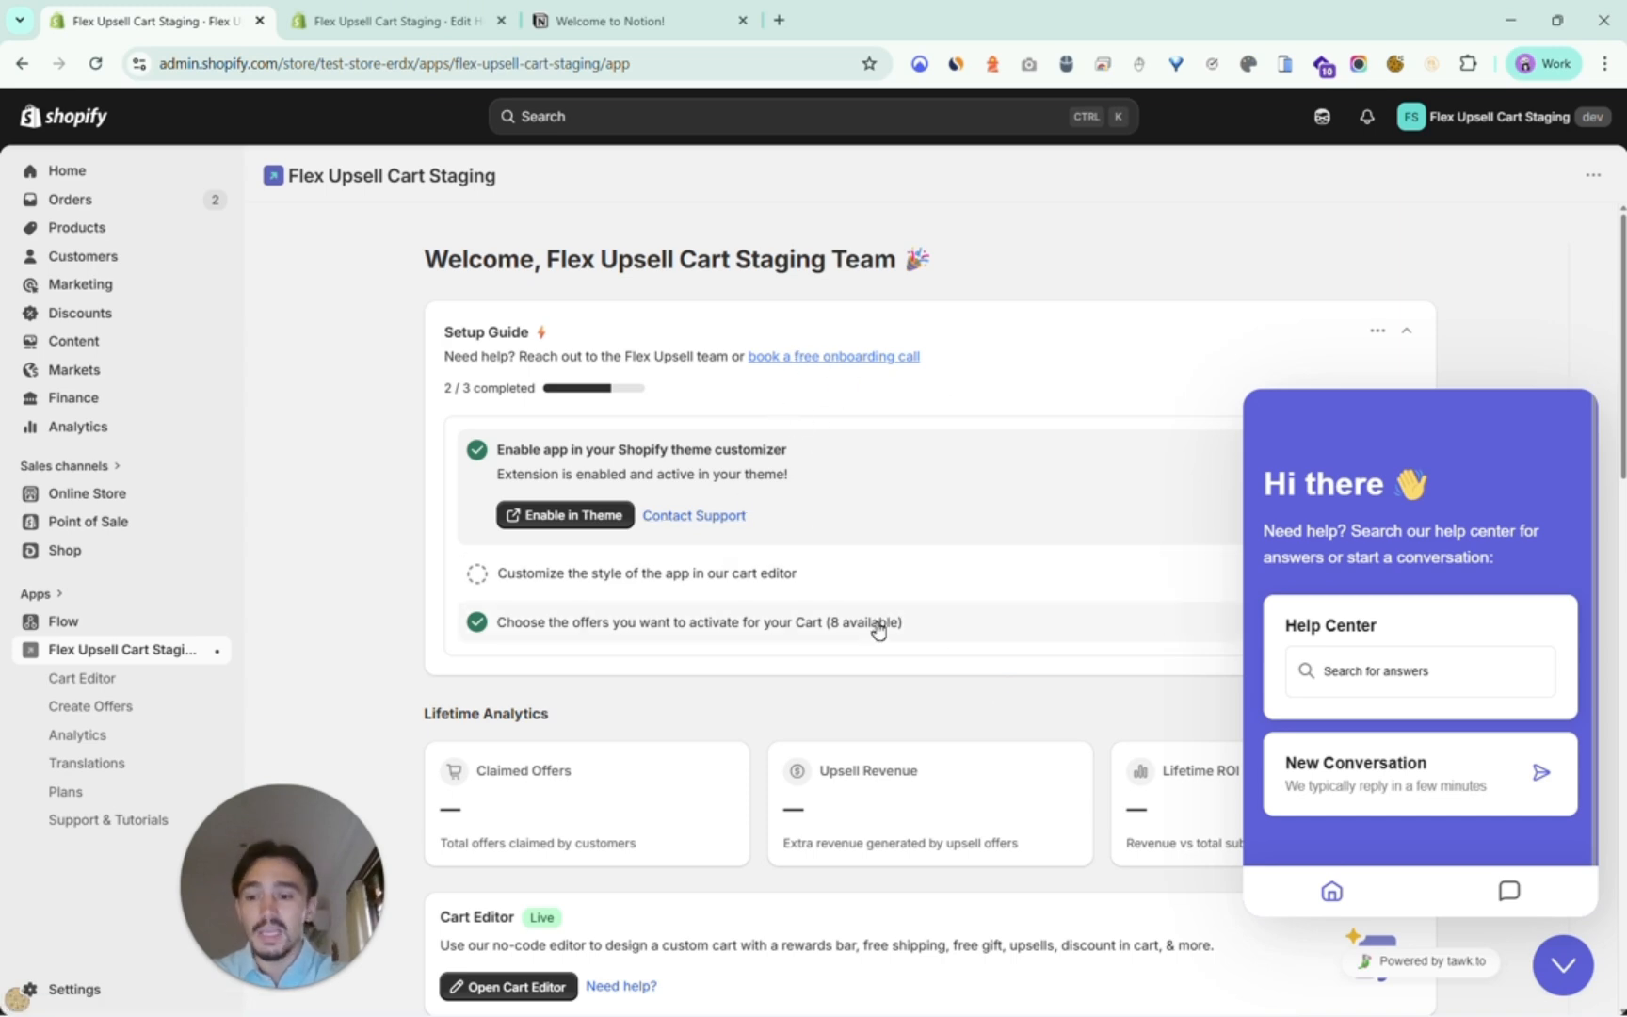
pyautogui.scroll(-8, 875, 629)
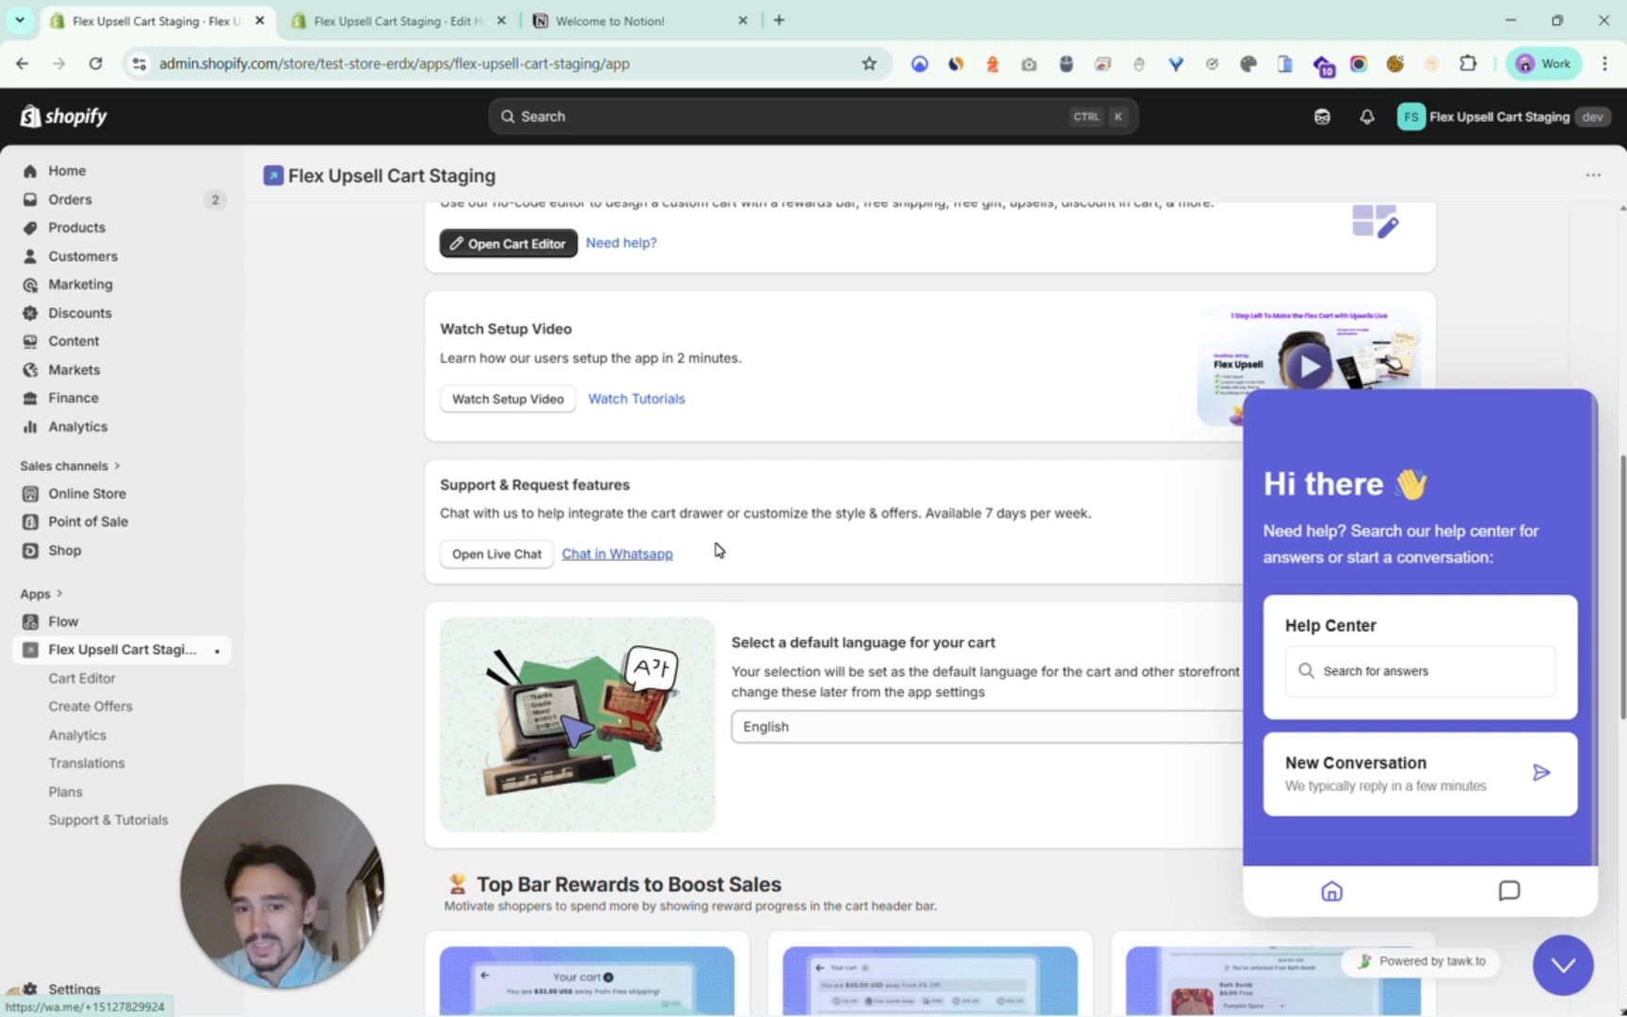
# Consult the Notion checklist, then view the Flex Upsell Analytics page with the live chat closed.
pyautogui.click(652, 9)
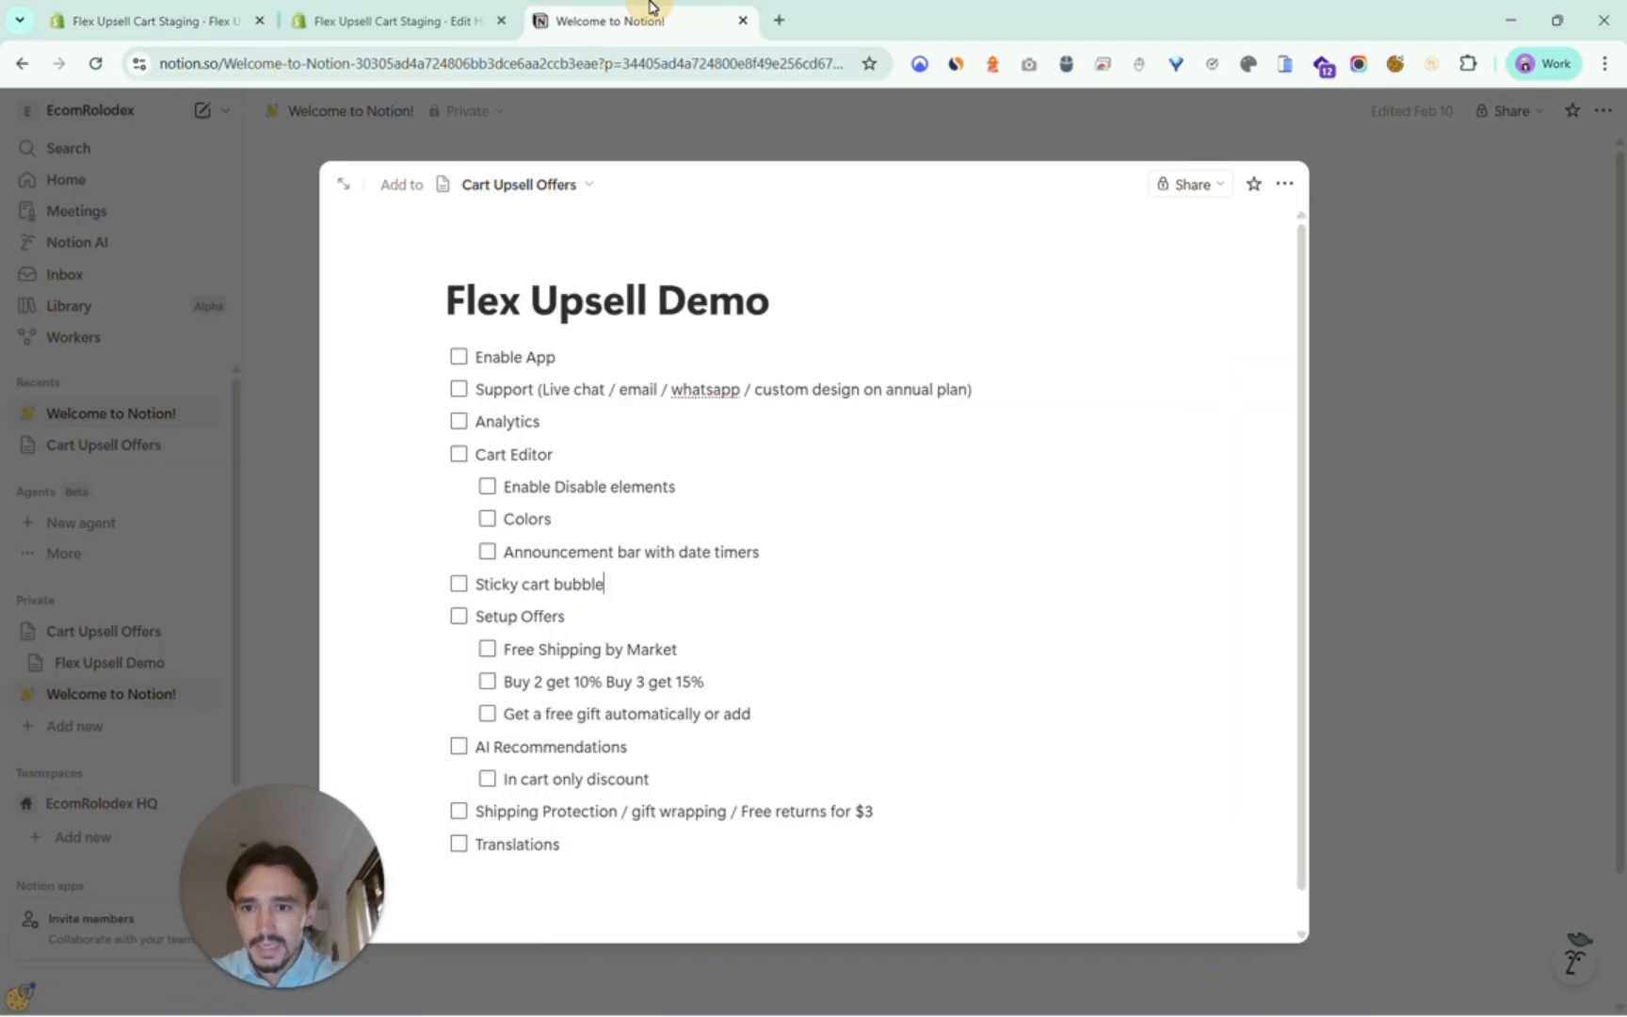
pyautogui.click(235, 17)
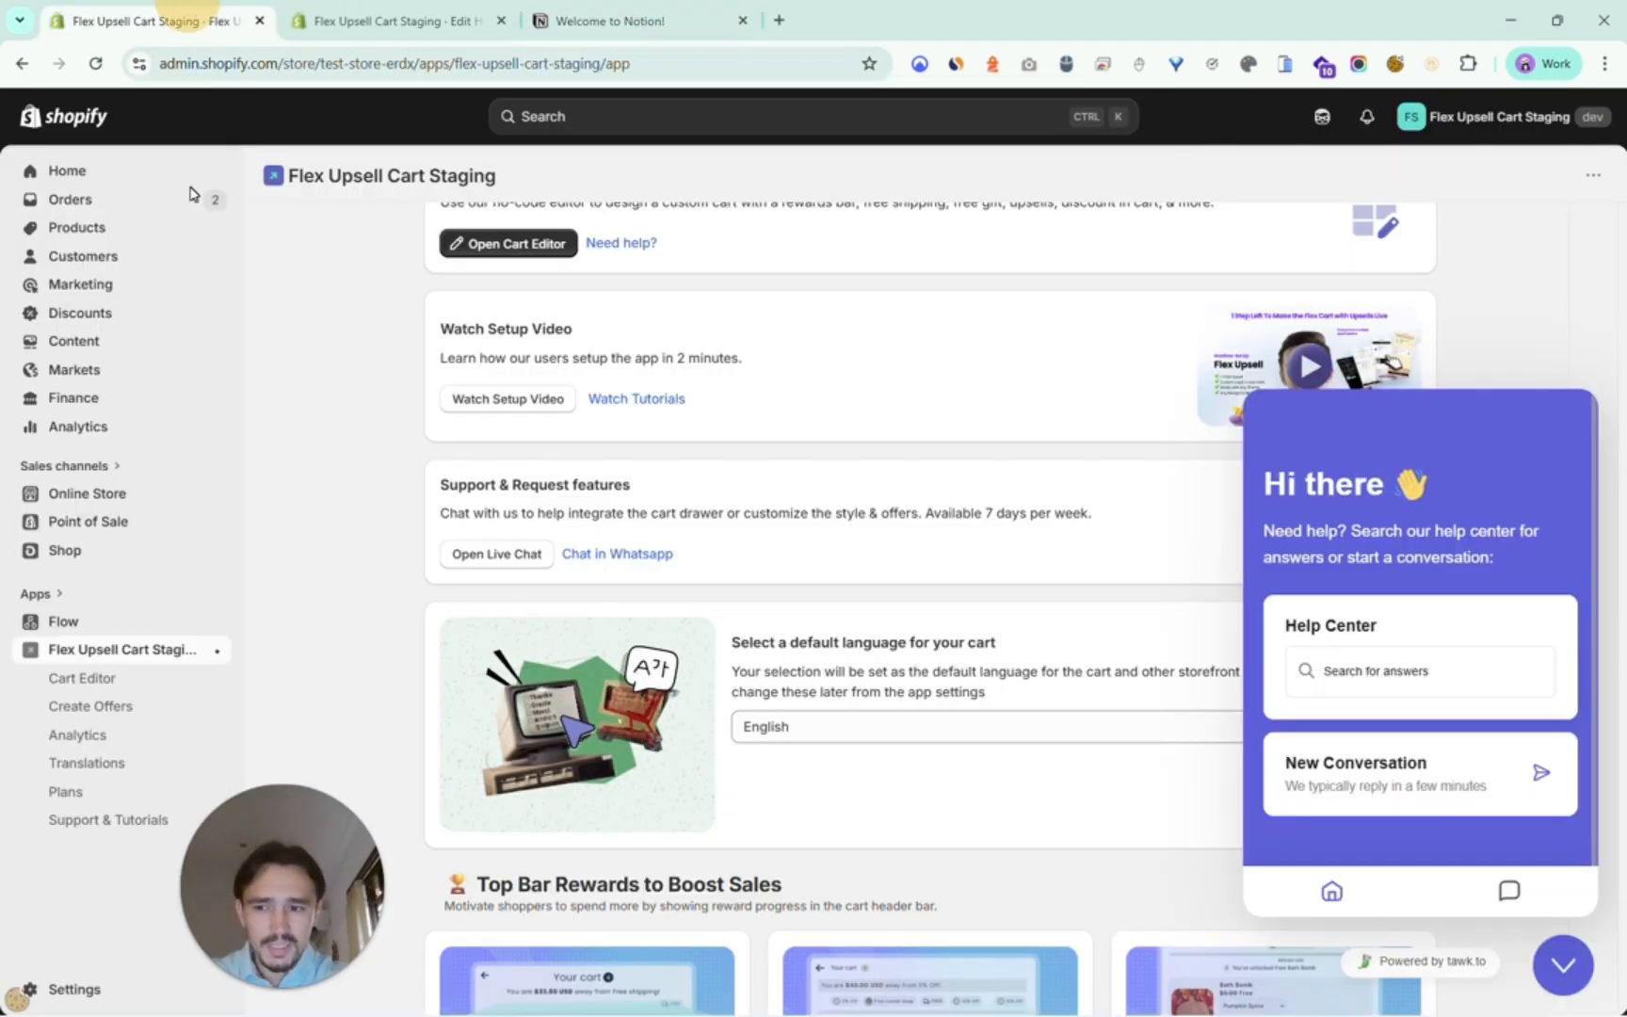
pyautogui.click(99, 738)
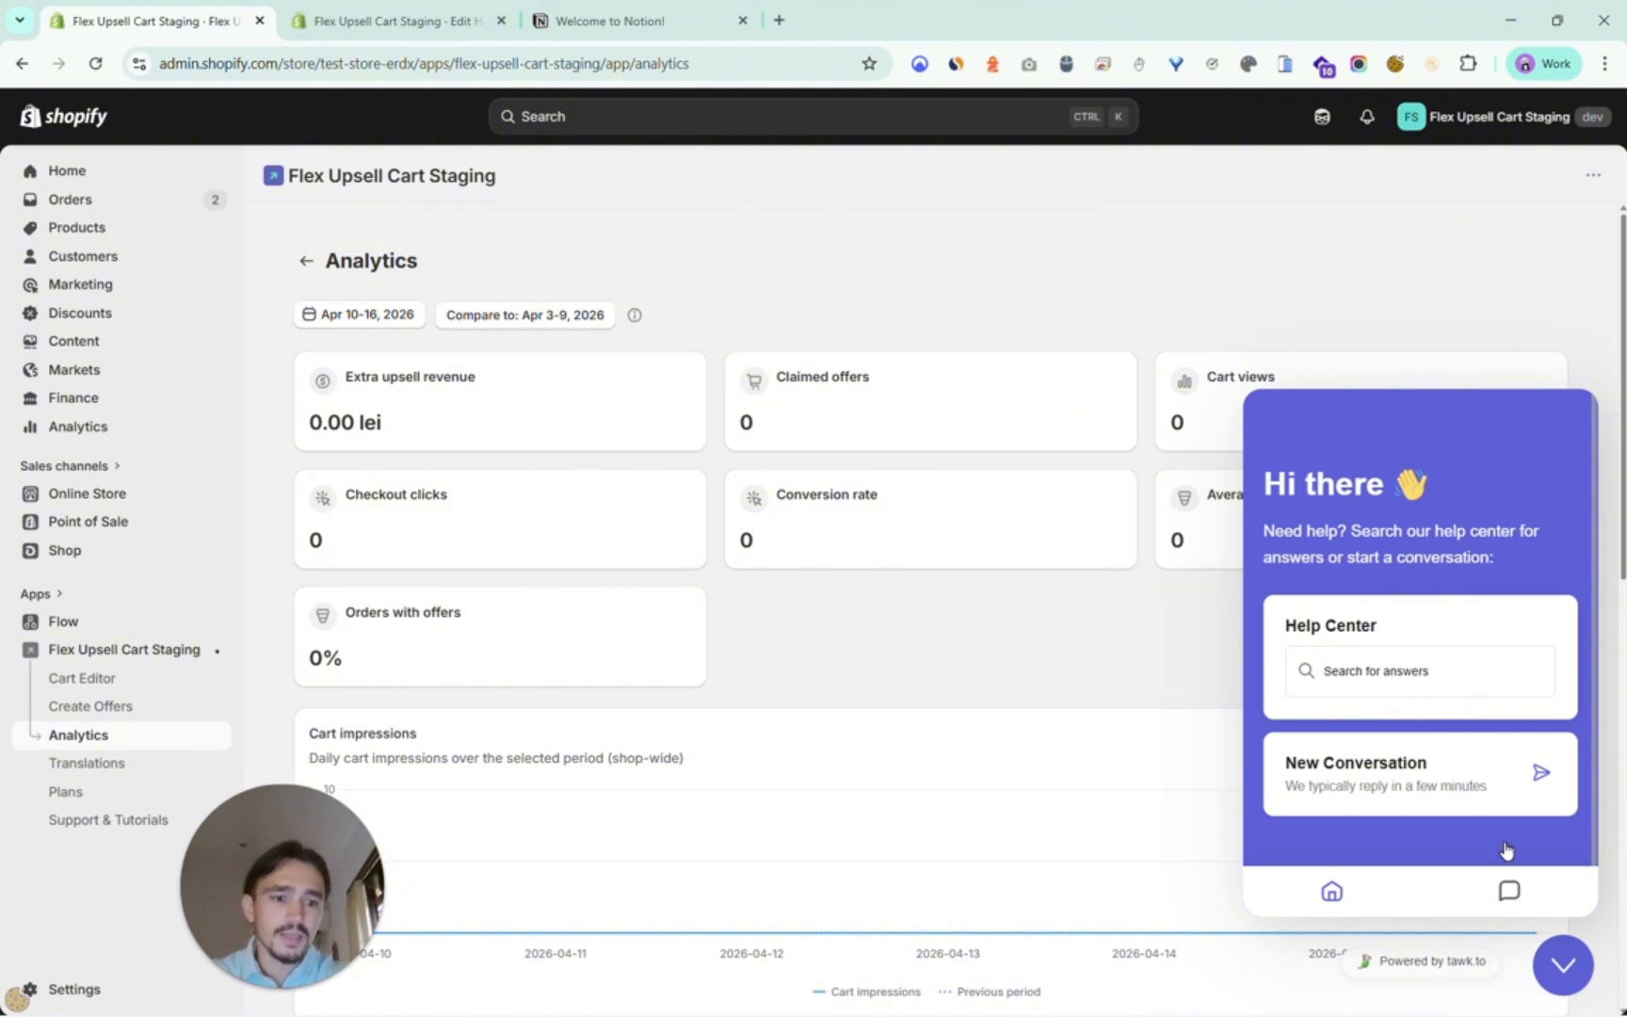
pyautogui.click(1554, 965)
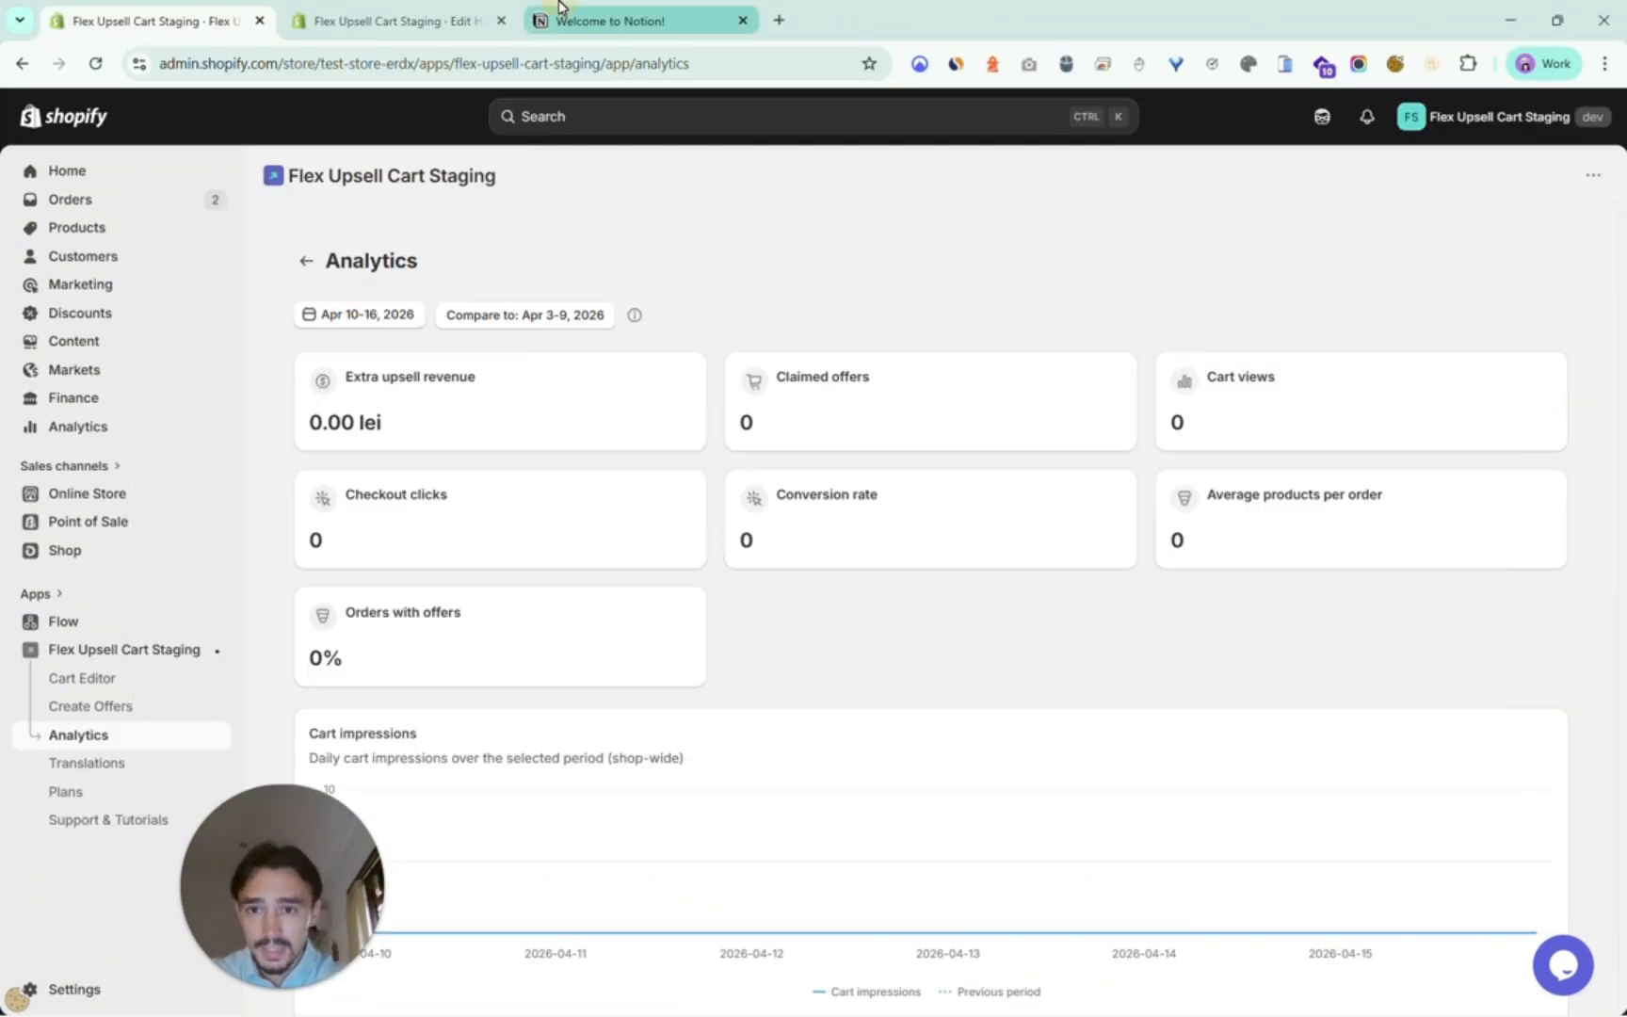
# Check the Notion checklist, then set the cart's accent color to green #186e26 in the Flex Upsell Cart Editor.
pyautogui.click(612, 21)
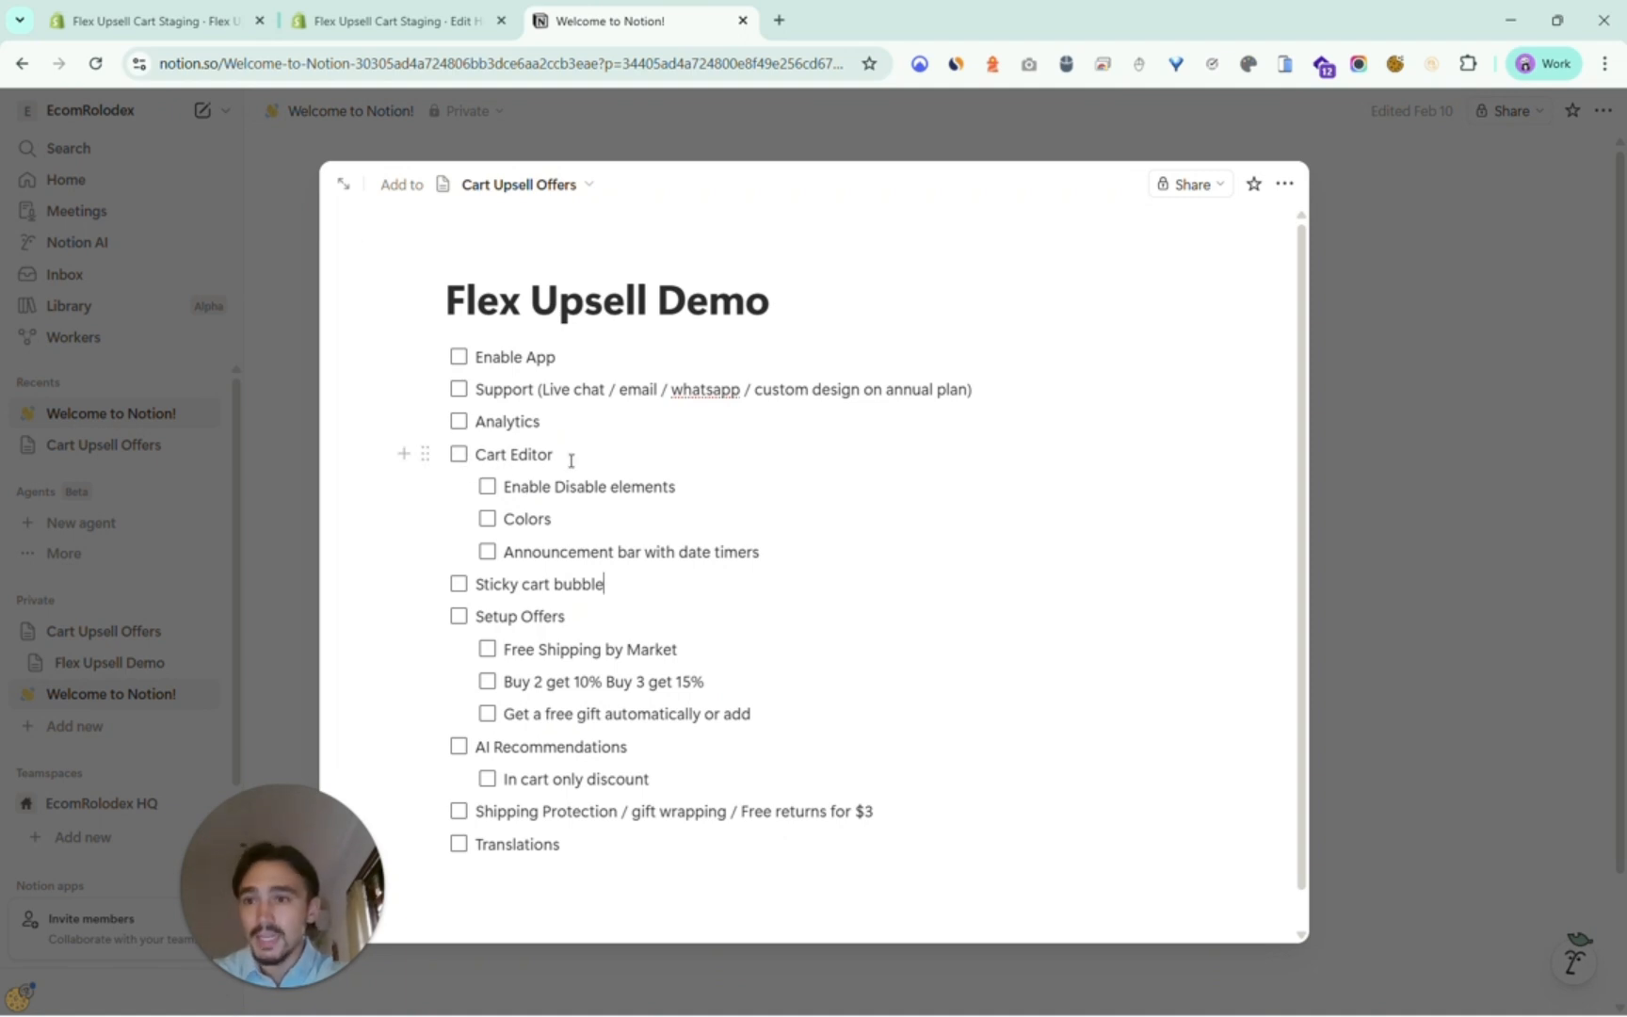
pyautogui.click(183, 19)
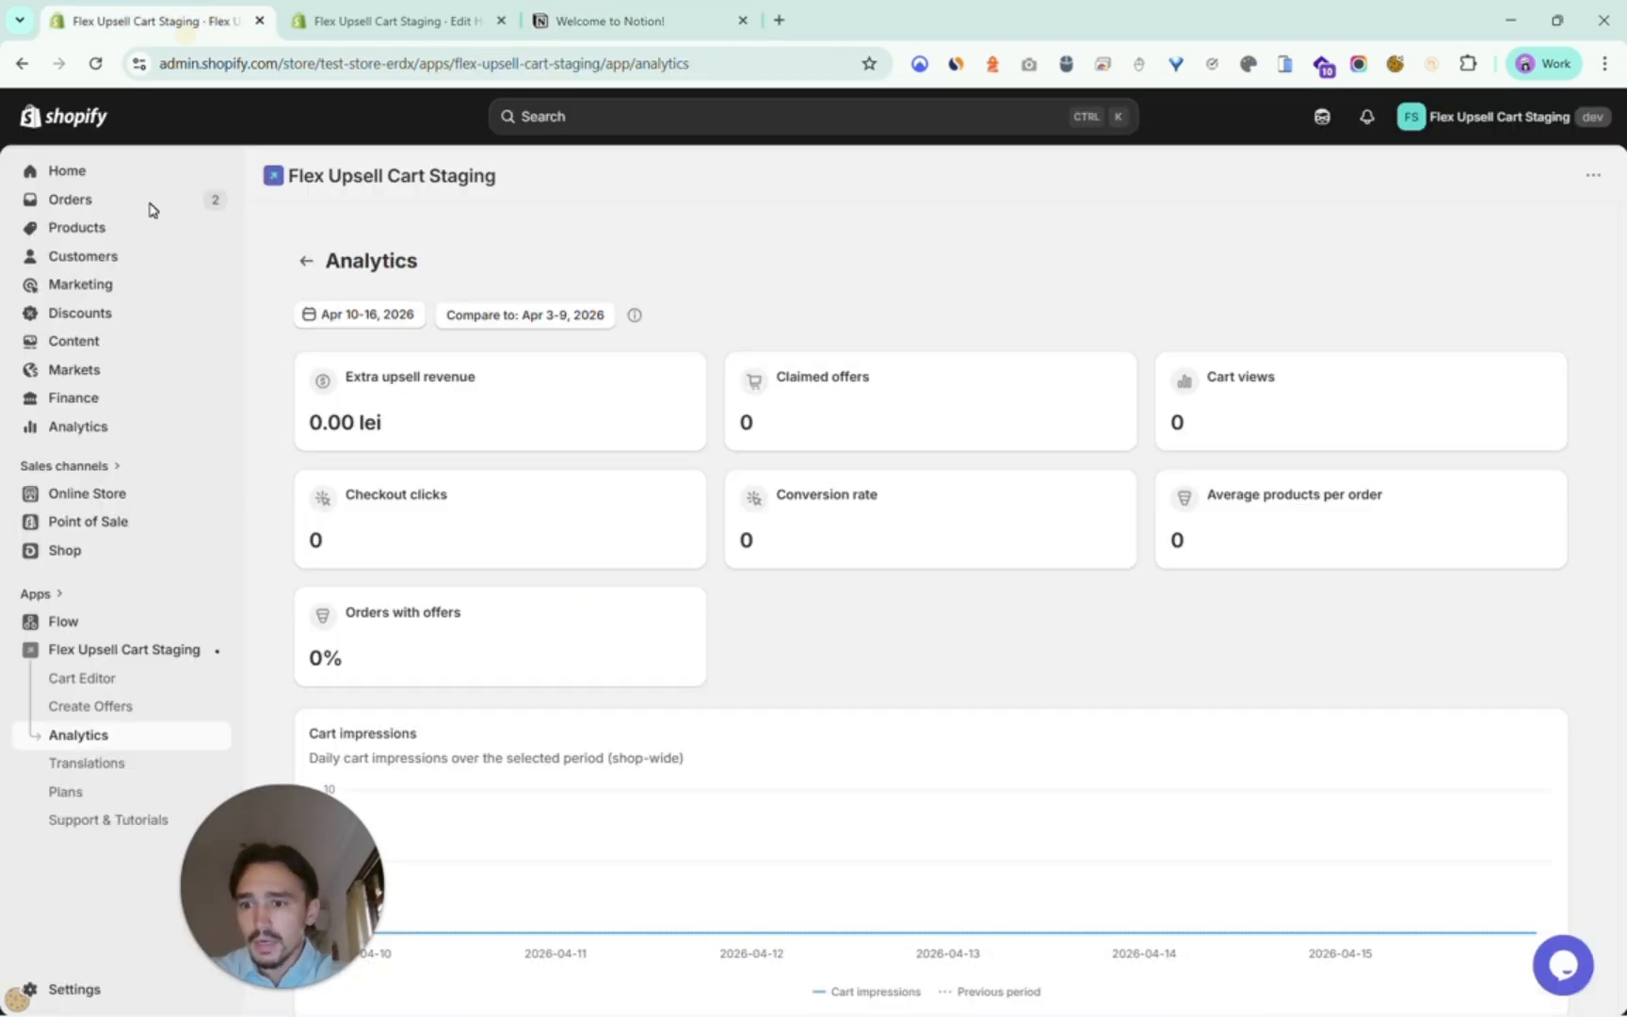
pyautogui.click(87, 684)
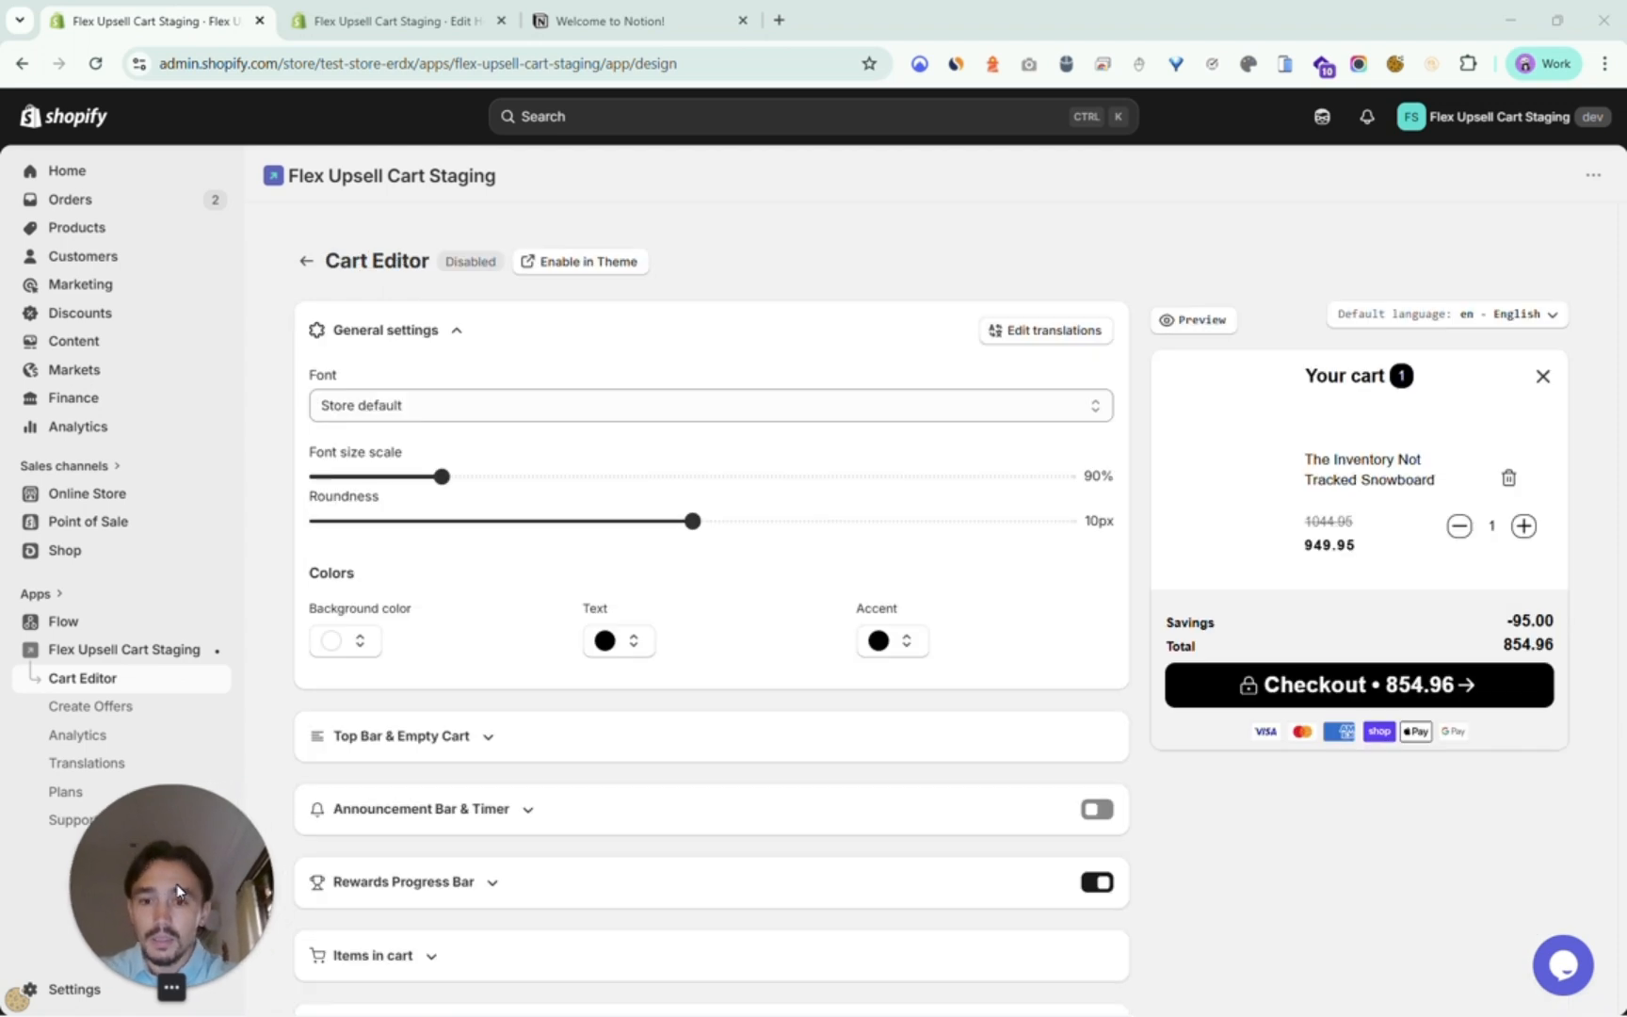
pyautogui.scroll(-1, 942, 518)
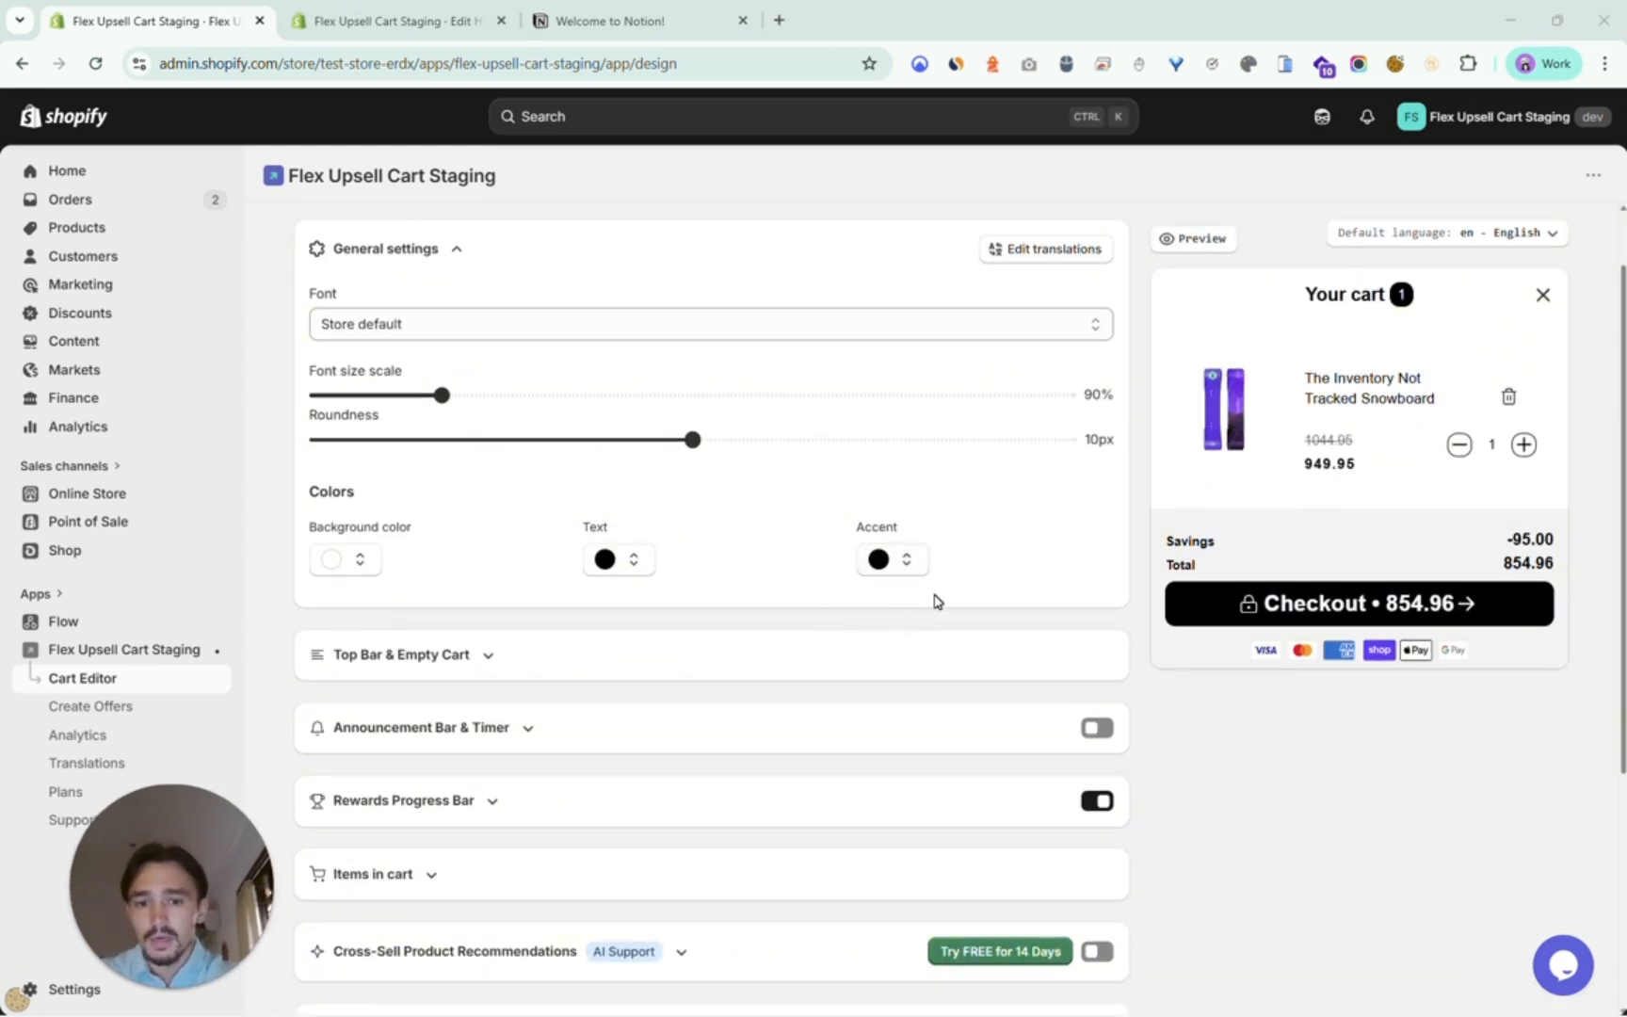
pyautogui.click(907, 557)
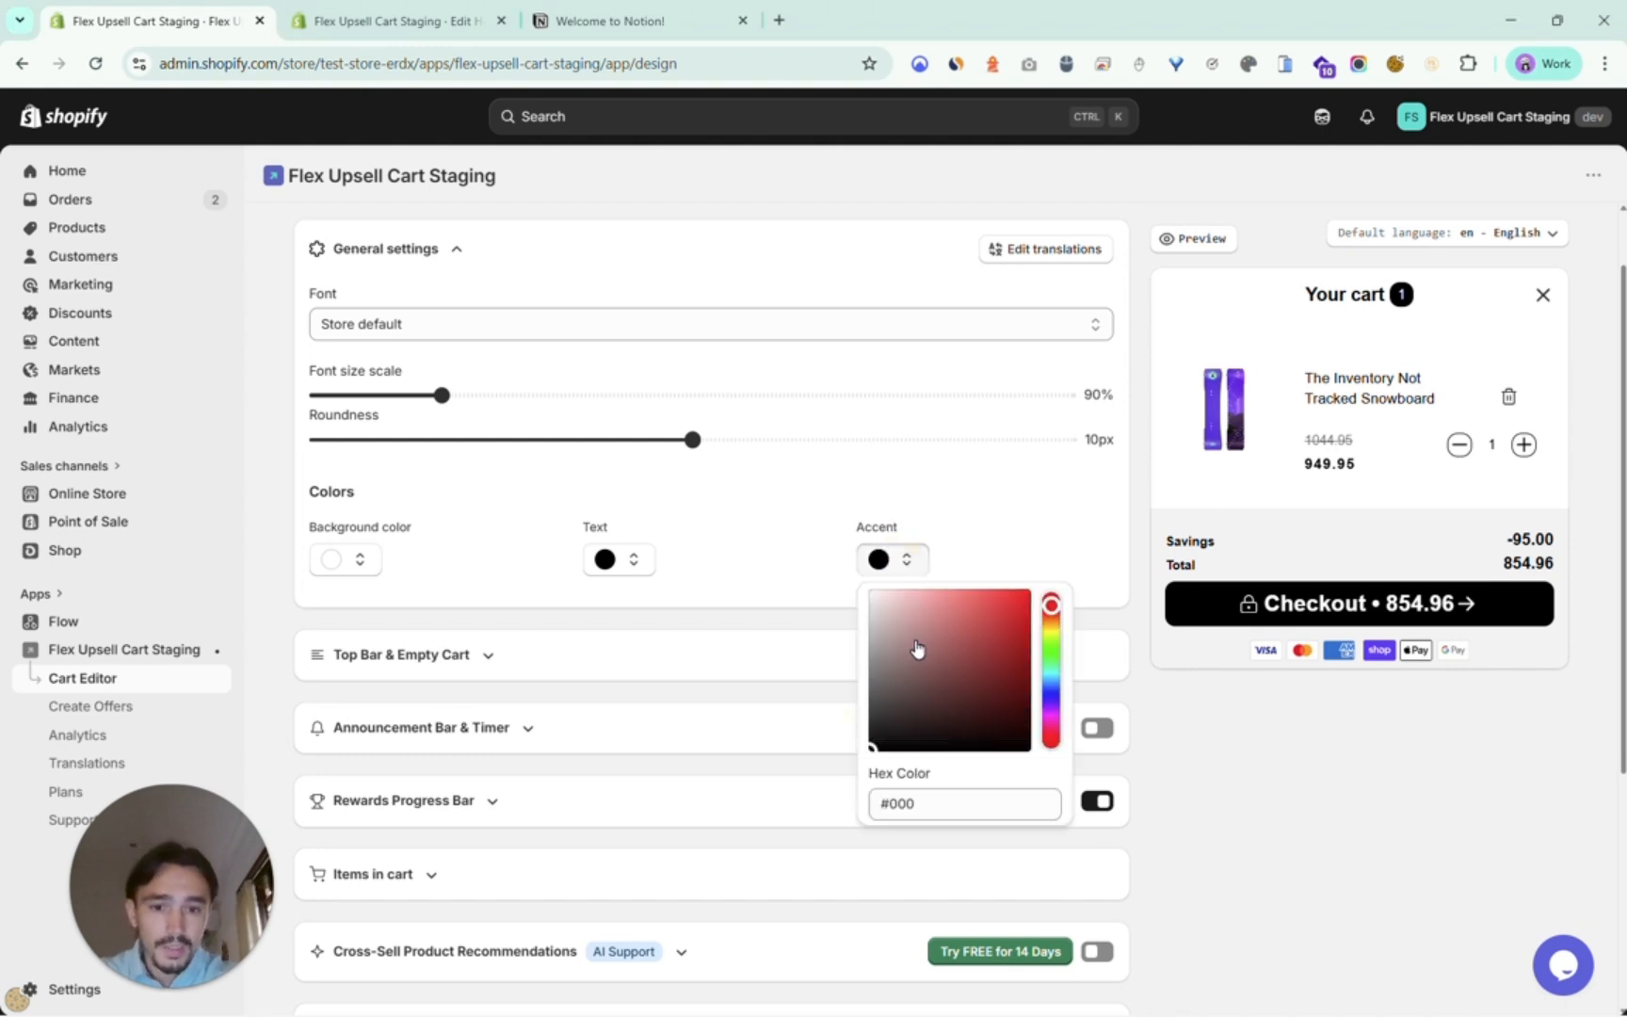
pyautogui.moveTo(1051, 607); pyautogui.dragTo(999, 687)
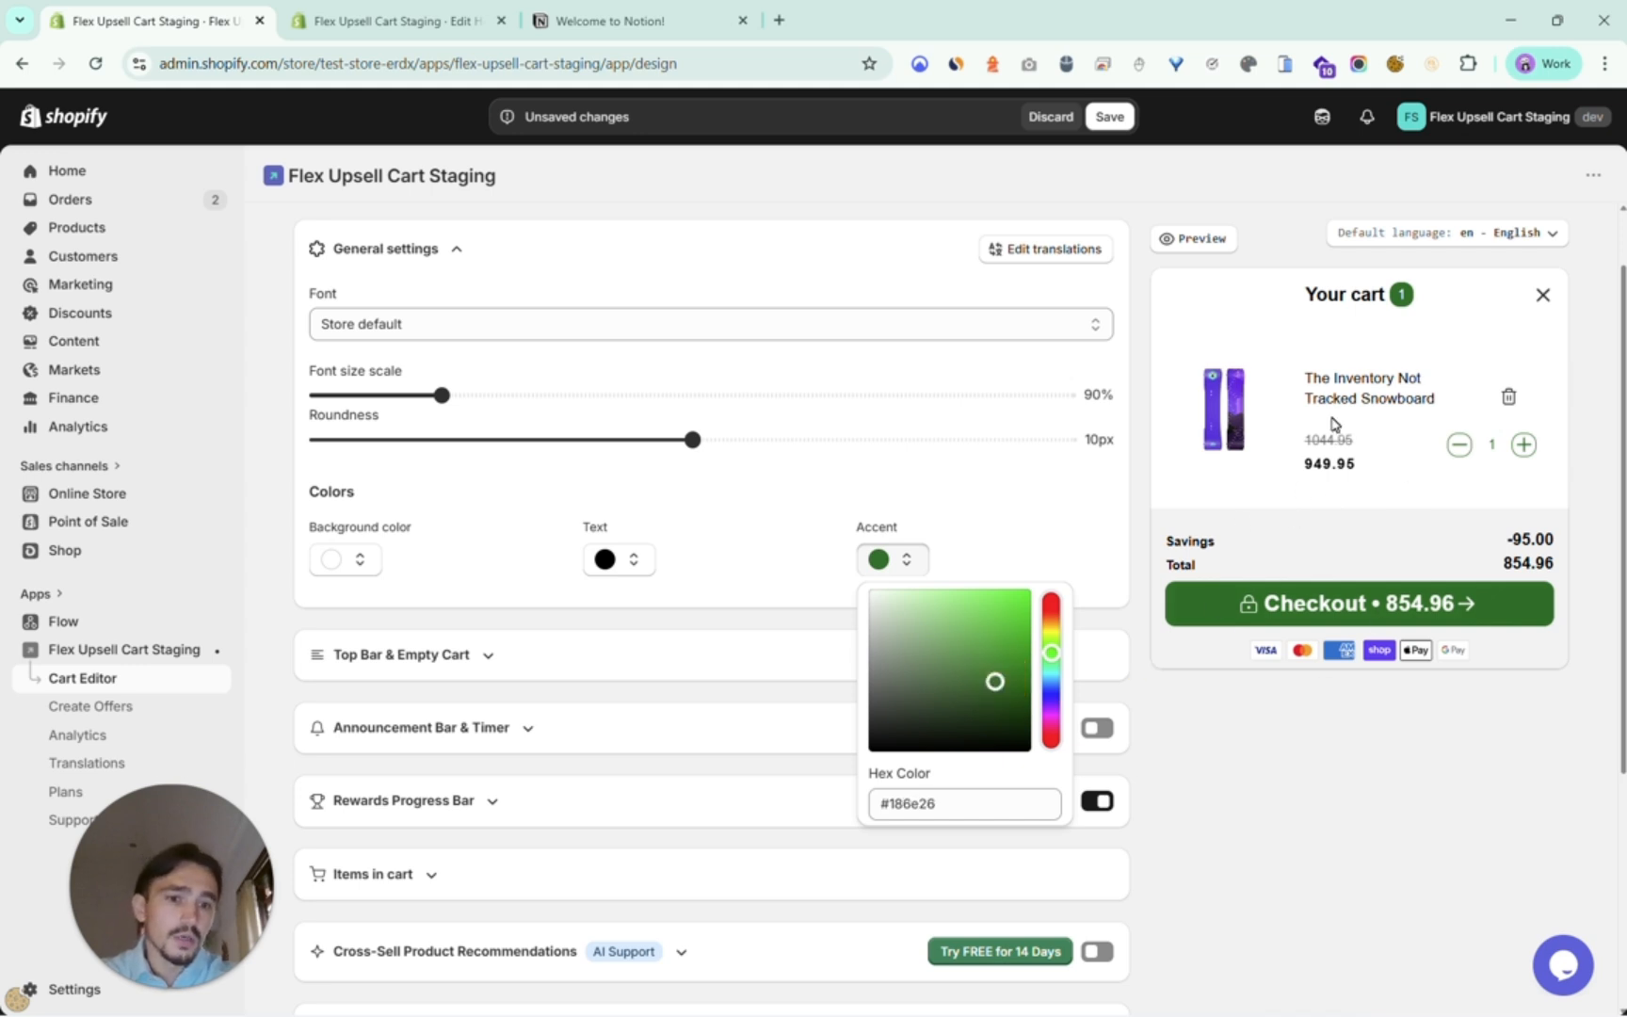
pyautogui.click(731, 521)
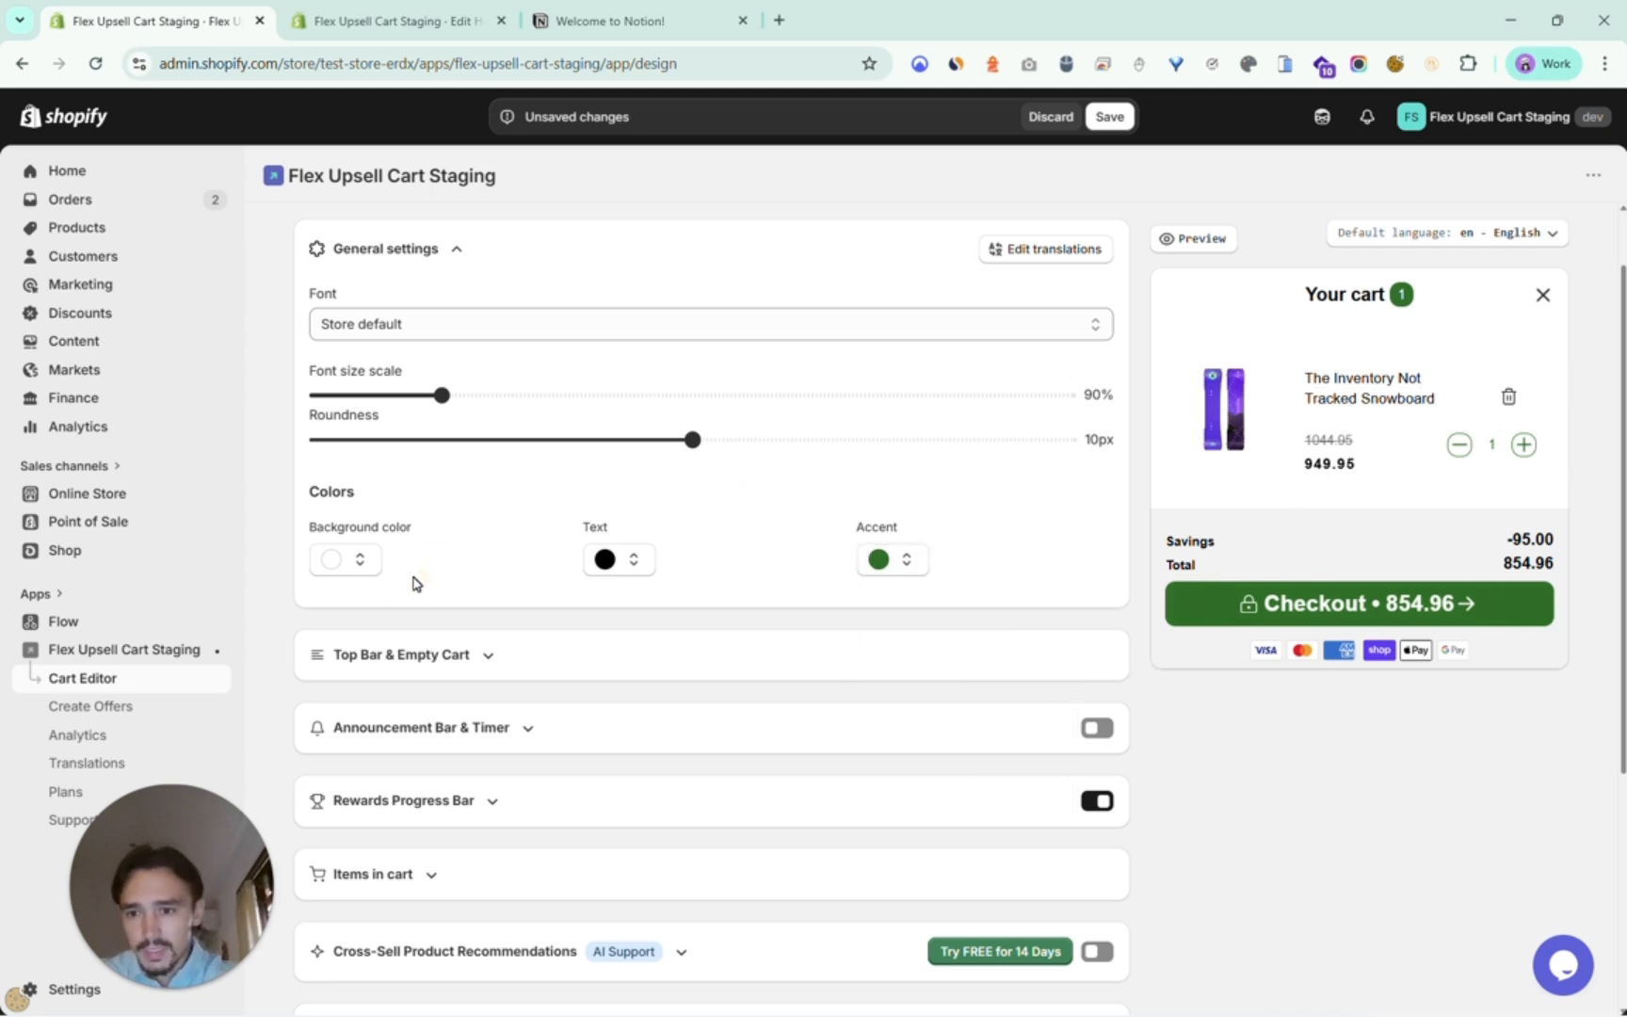
# Set the cart's background color to pale yellow-green #f5fad7.
pyautogui.click(354, 565)
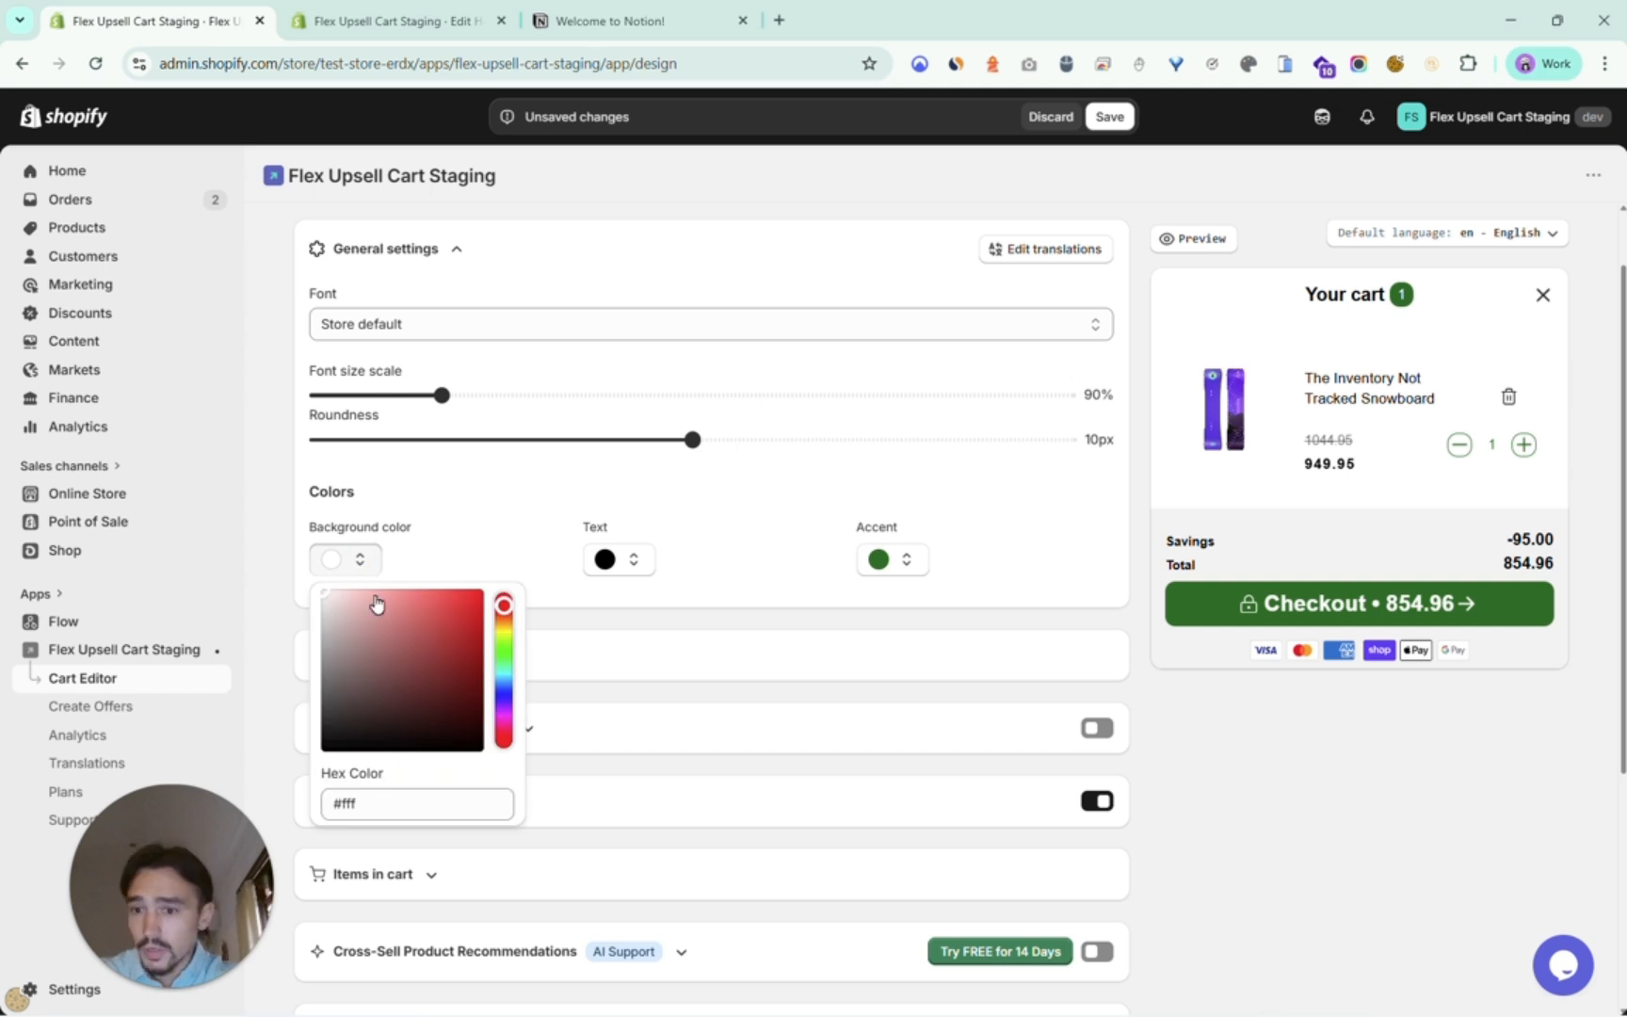
pyautogui.click(430, 630)
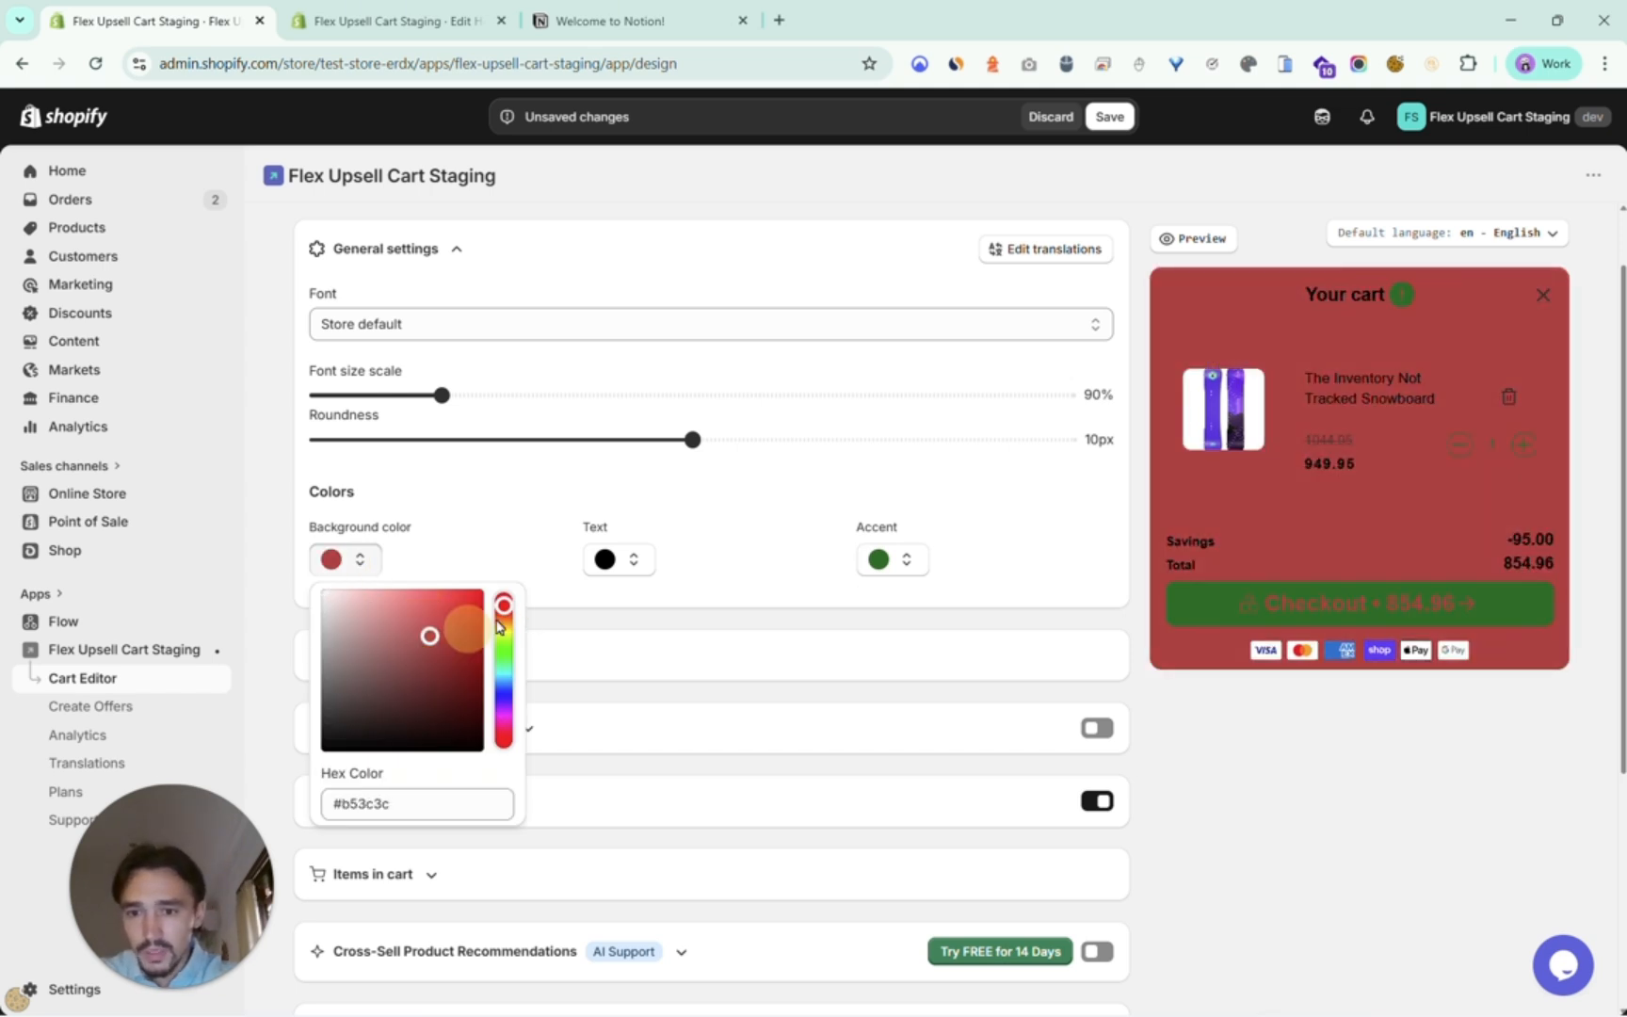
pyautogui.moveTo(504, 607); pyautogui.dragTo(503, 650)
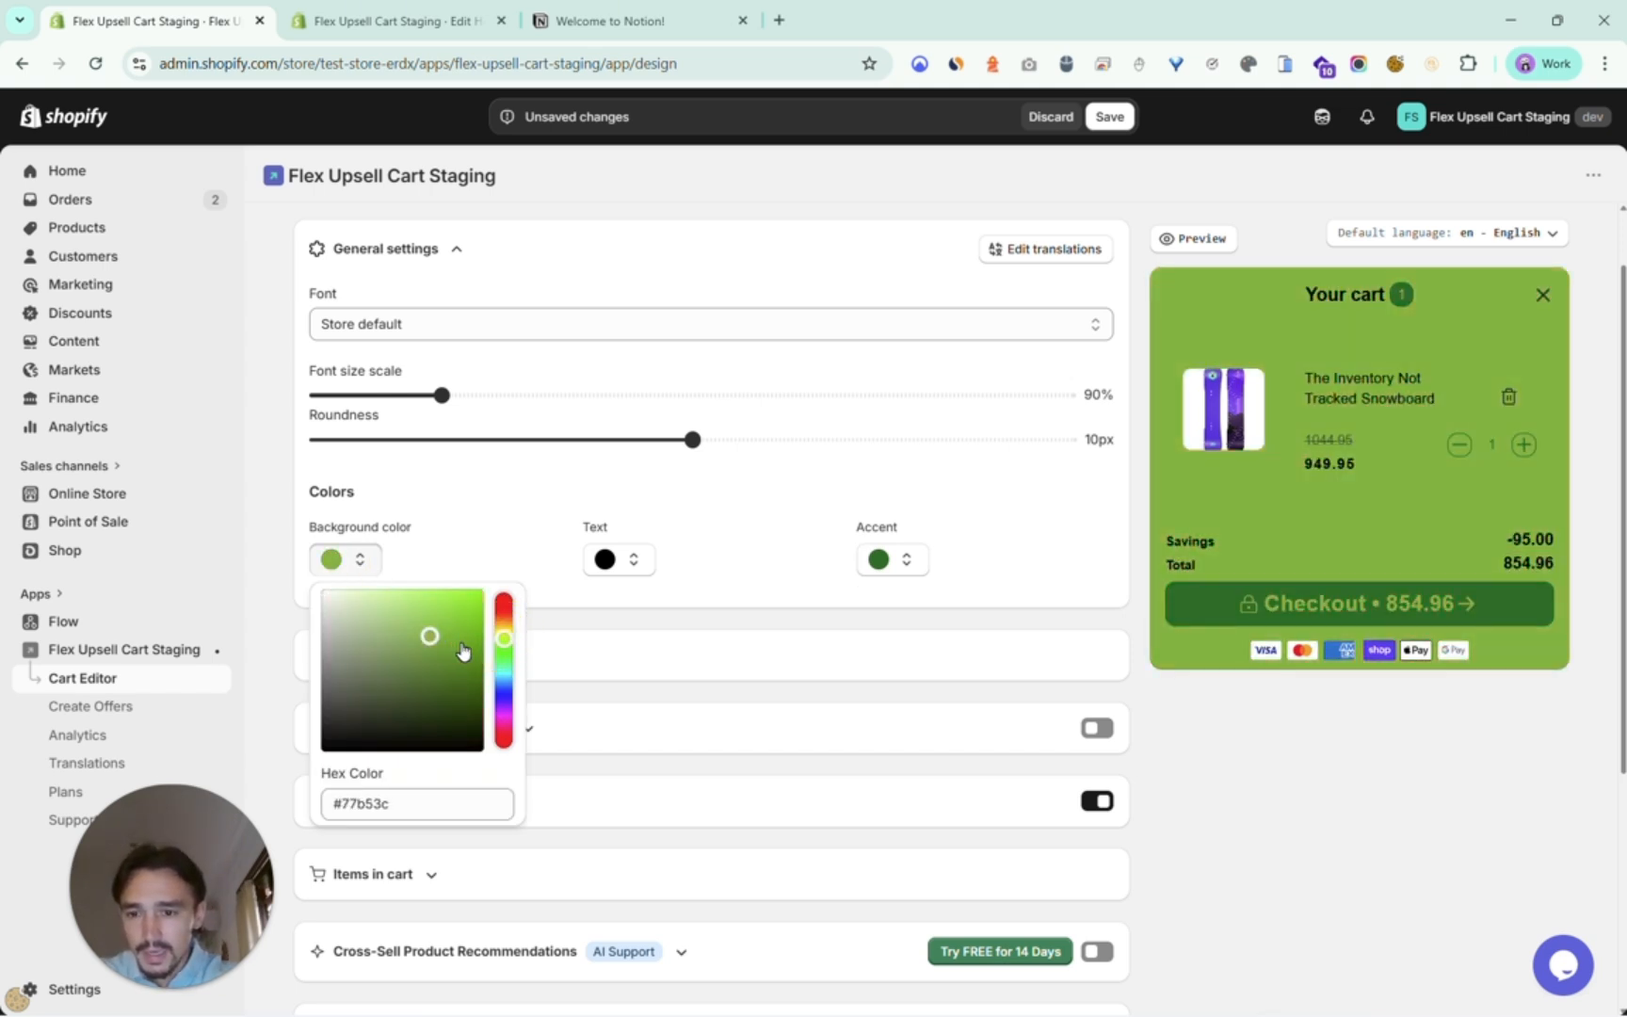
pyautogui.click(500, 636)
pyautogui.click(505, 638)
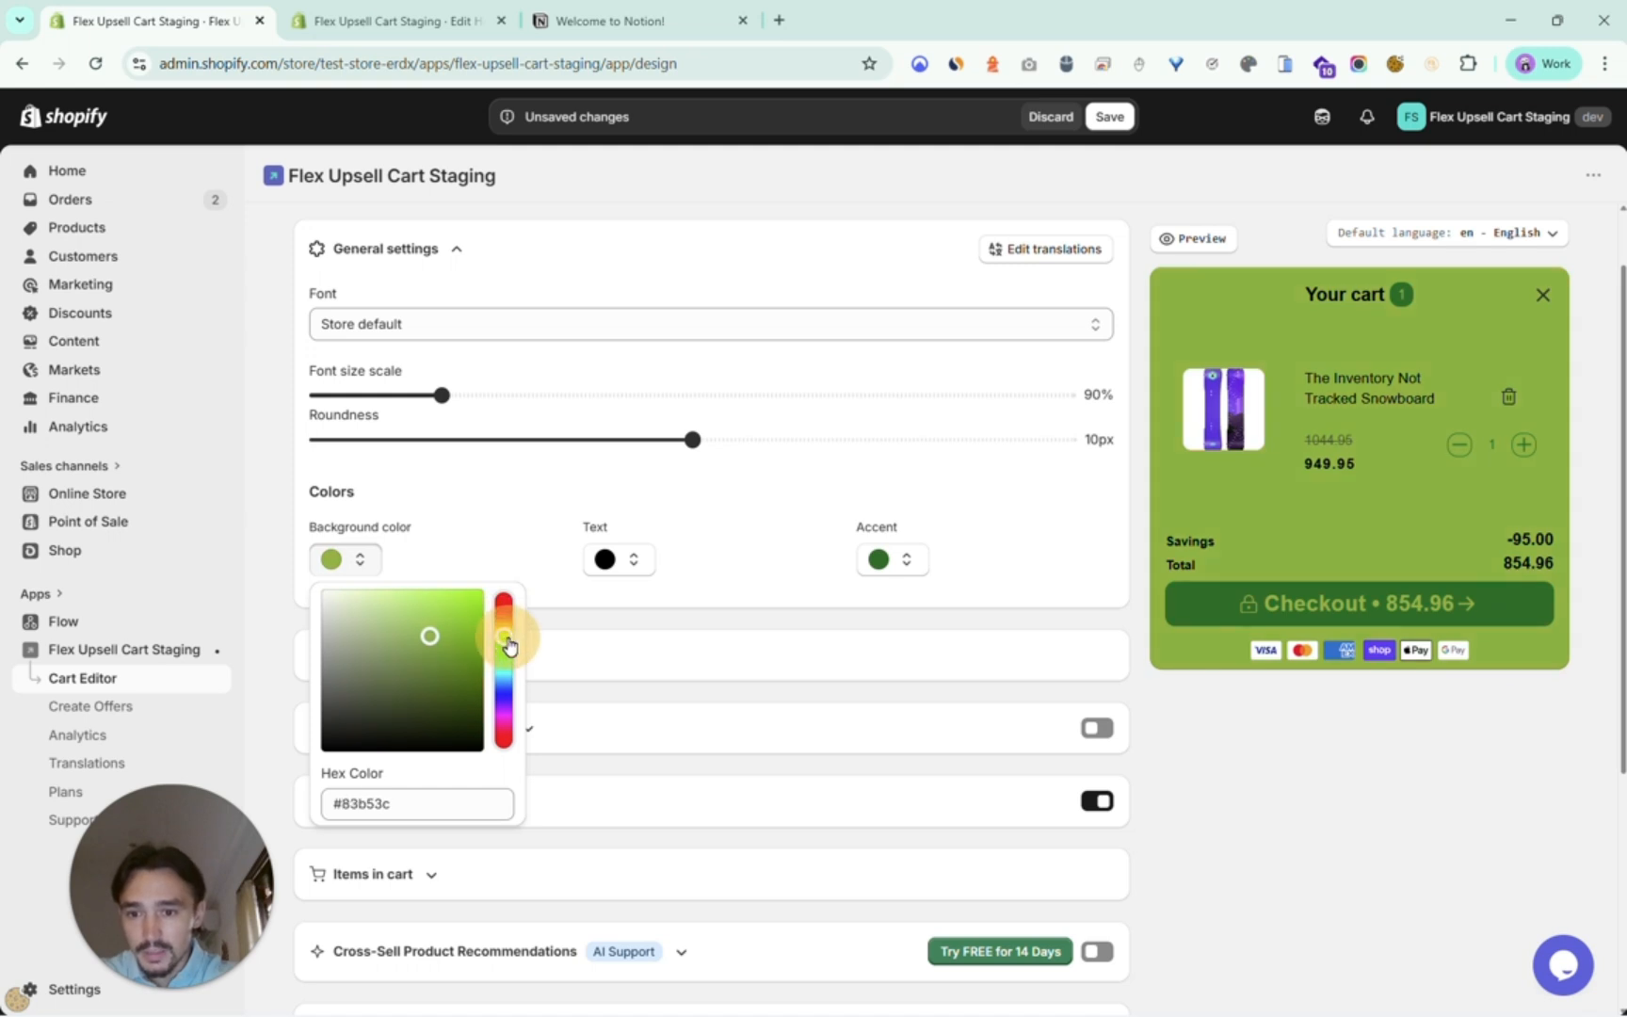
pyautogui.moveTo(429, 635)
pyautogui.mouseDown()
pyautogui.moveTo(395, 603)
pyautogui.moveTo(347, 601)
pyautogui.mouseUp()
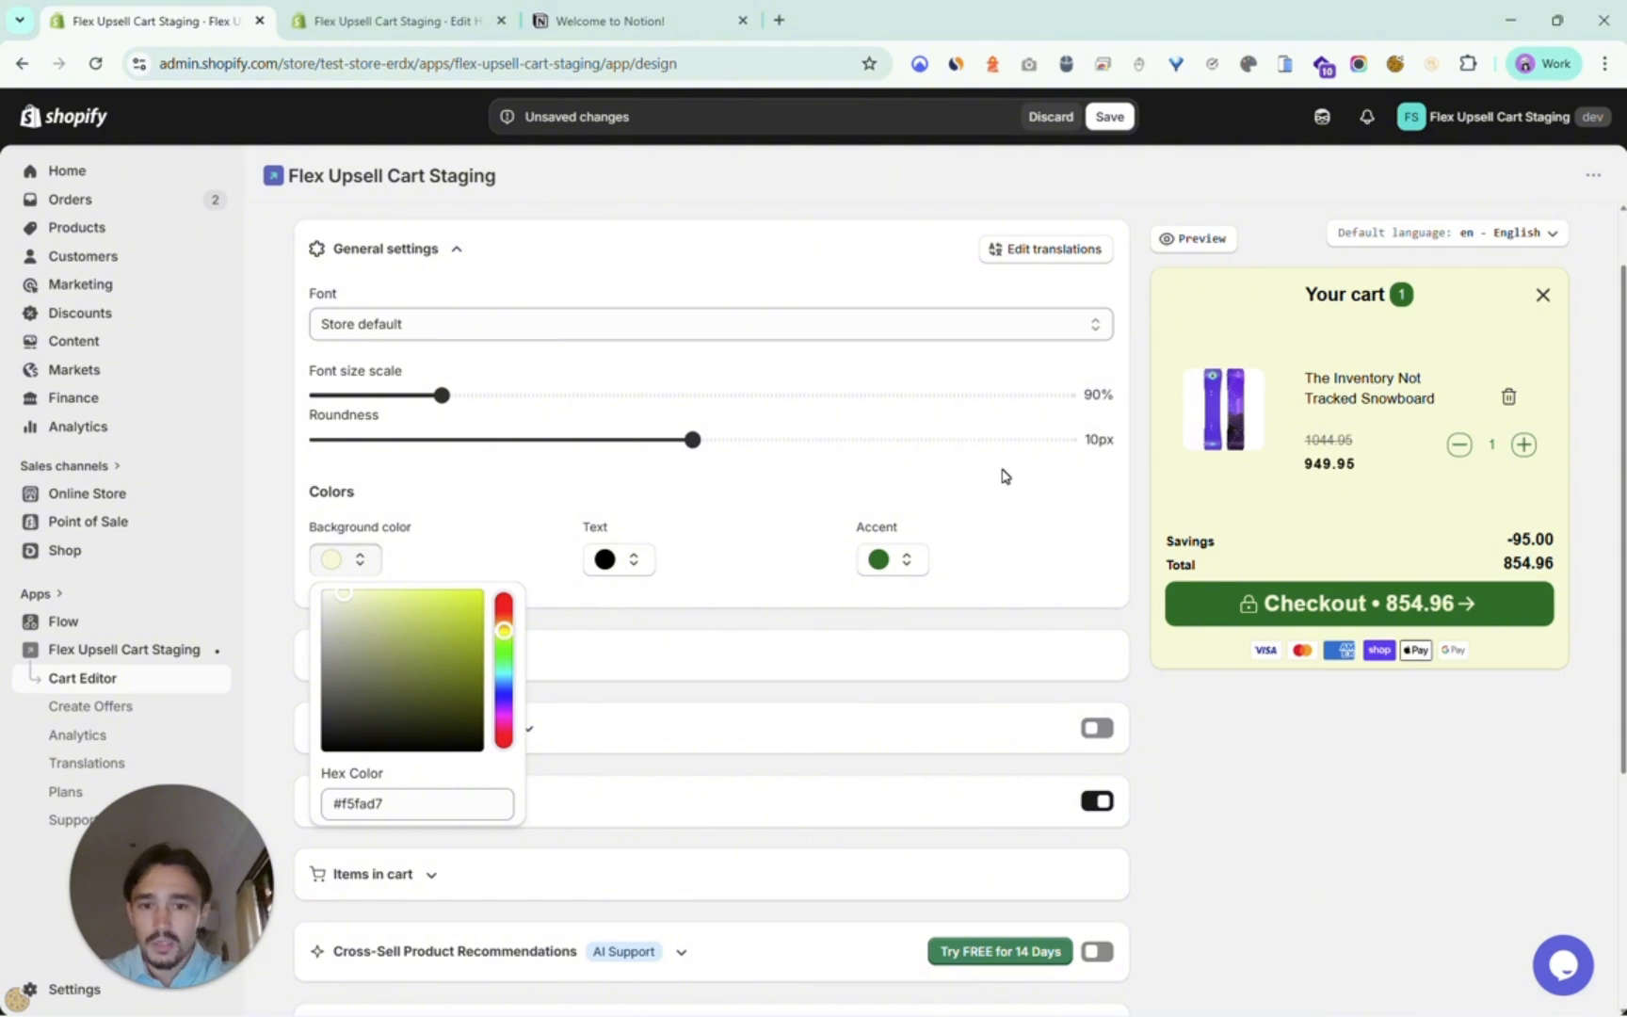
pyautogui.click(972, 537)
# Expand and enable Announcement Bar & Timer for the cart, then check the demo checklist in Notion.
pyautogui.scroll(-3, 973, 540)
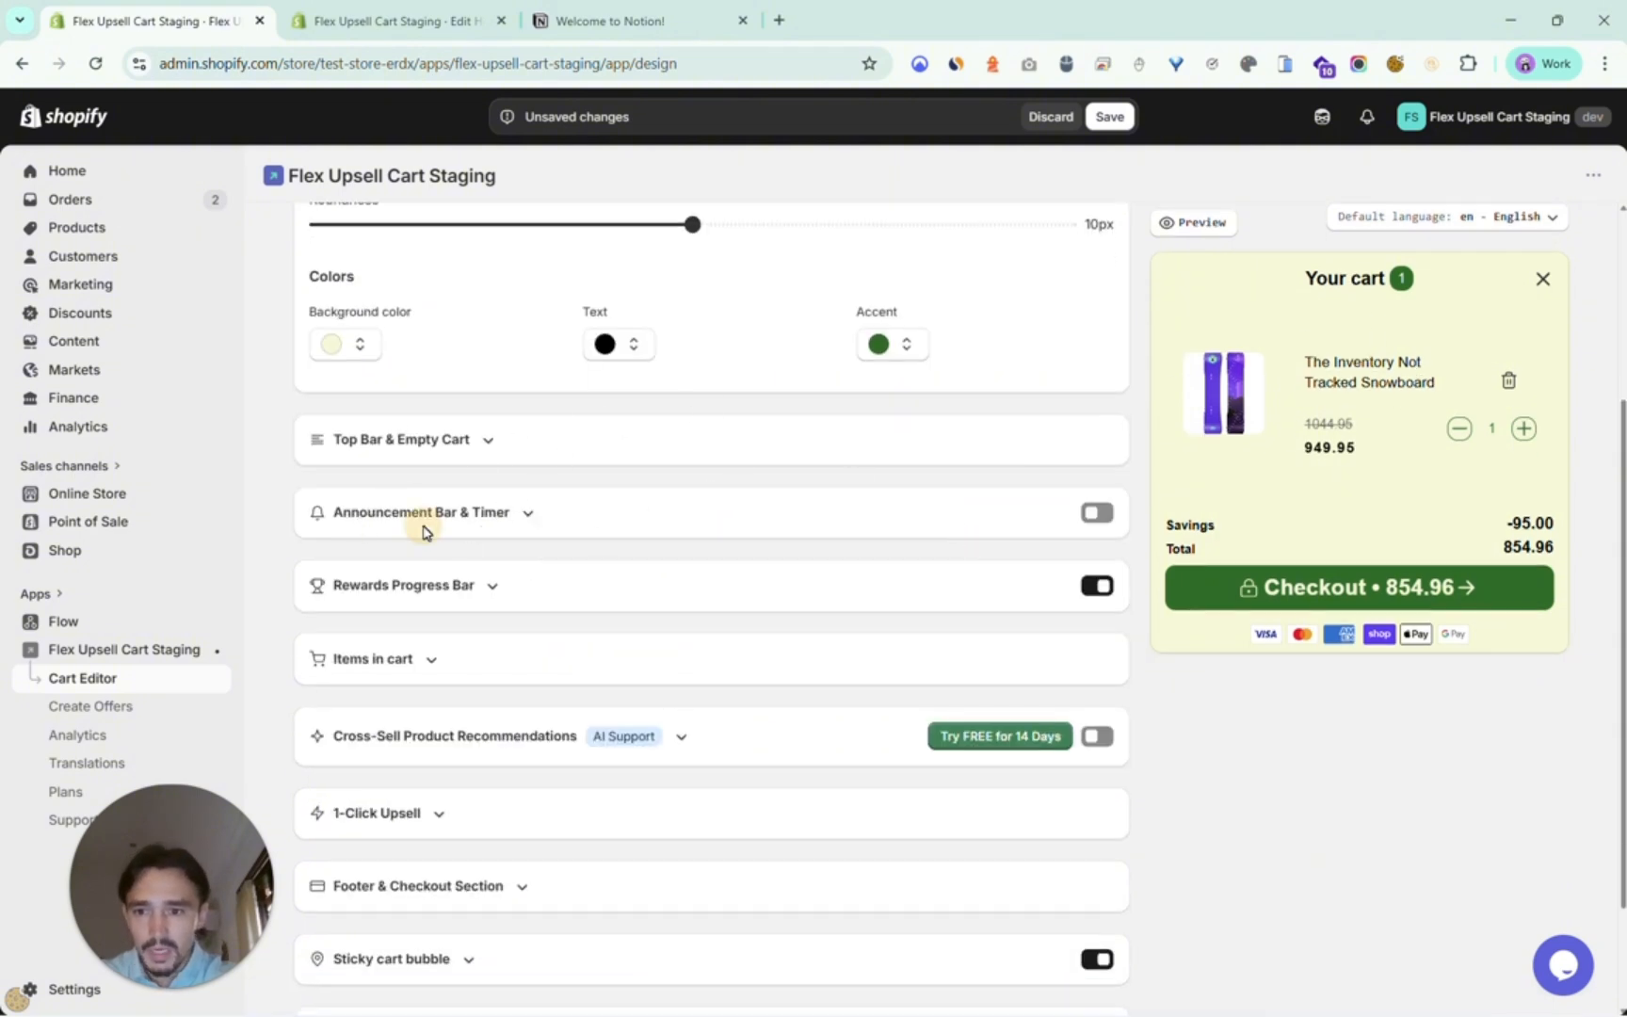
pyautogui.click(488, 514)
pyautogui.click(1097, 512)
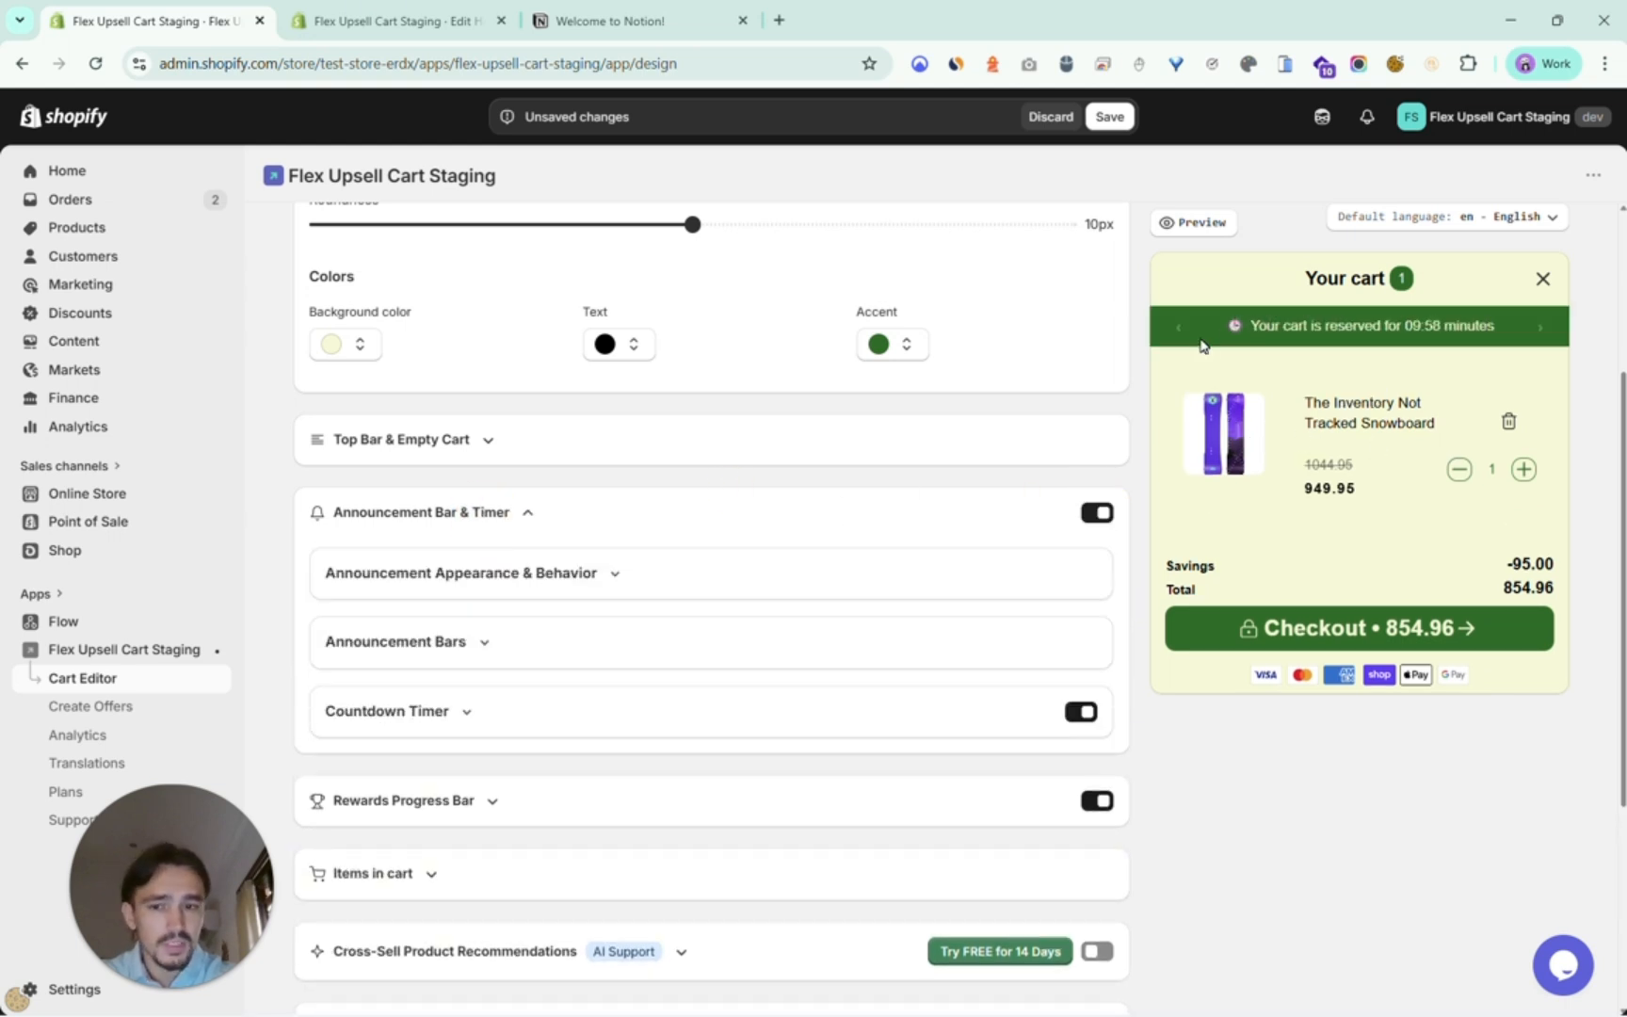
pyautogui.click(674, 7)
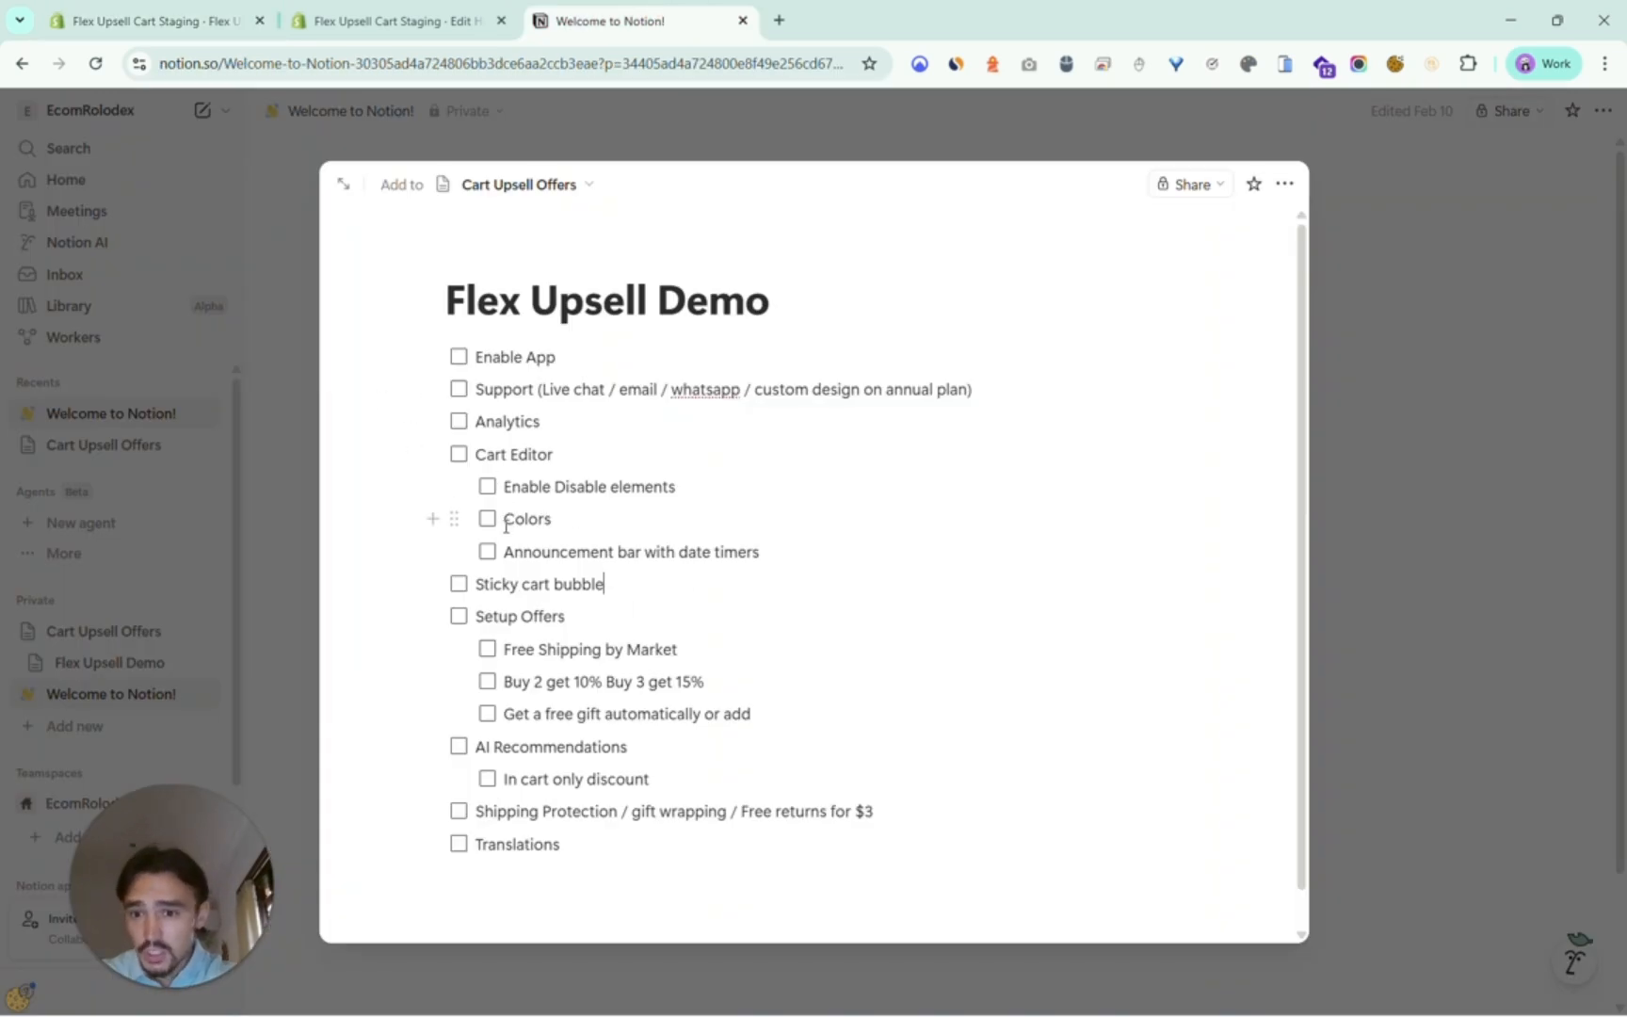
pyautogui.click(151, 20)
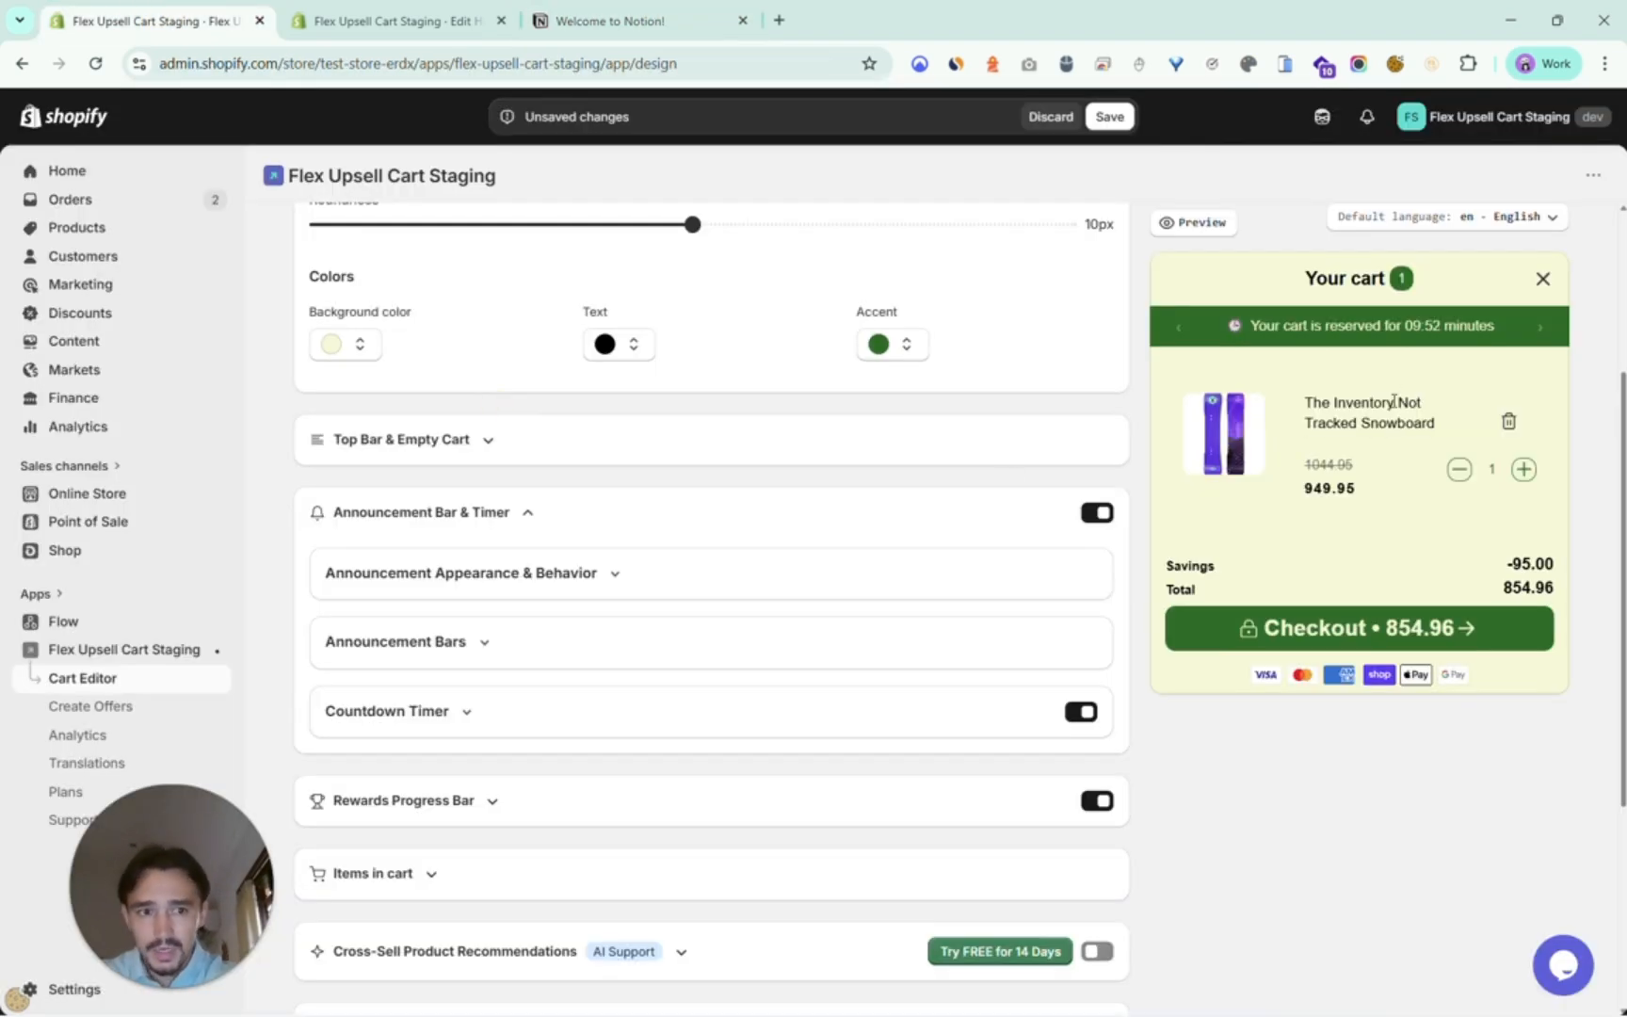
# Set the announcement bar's Countdown Timer to Specific Date, ending 04/30/2026 at 11:59 PM.
pyautogui.click(456, 712)
pyautogui.scroll(-4, 454, 712)
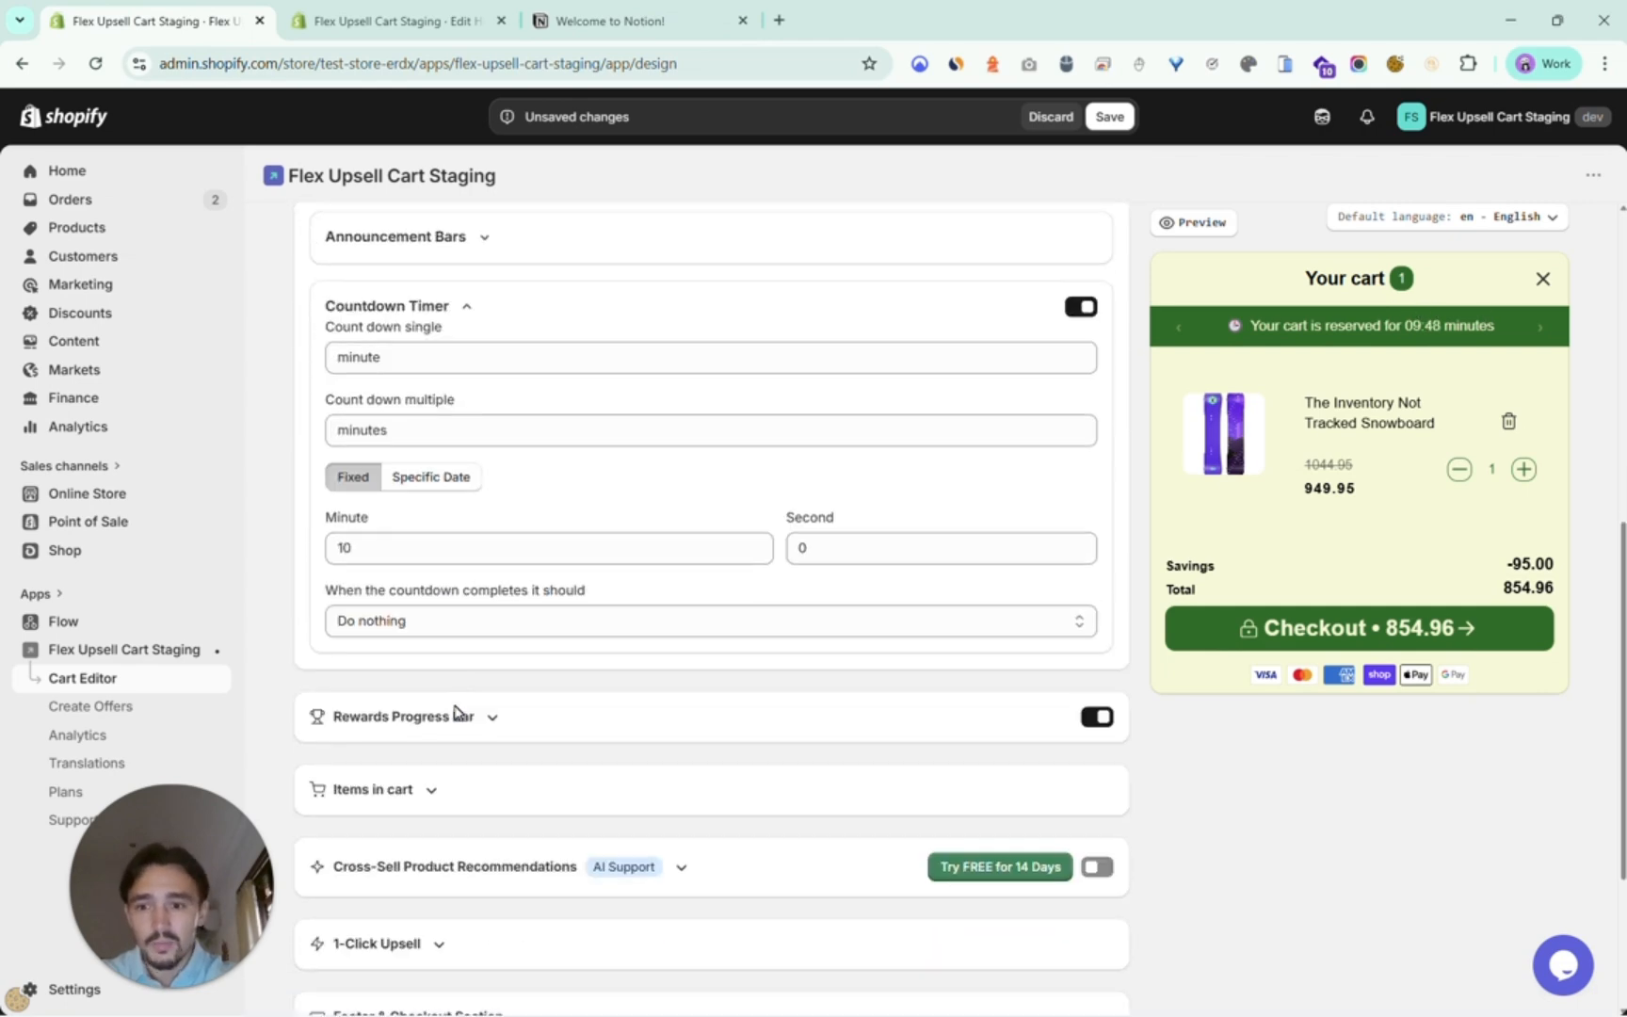
pyautogui.scroll(1, 439, 523)
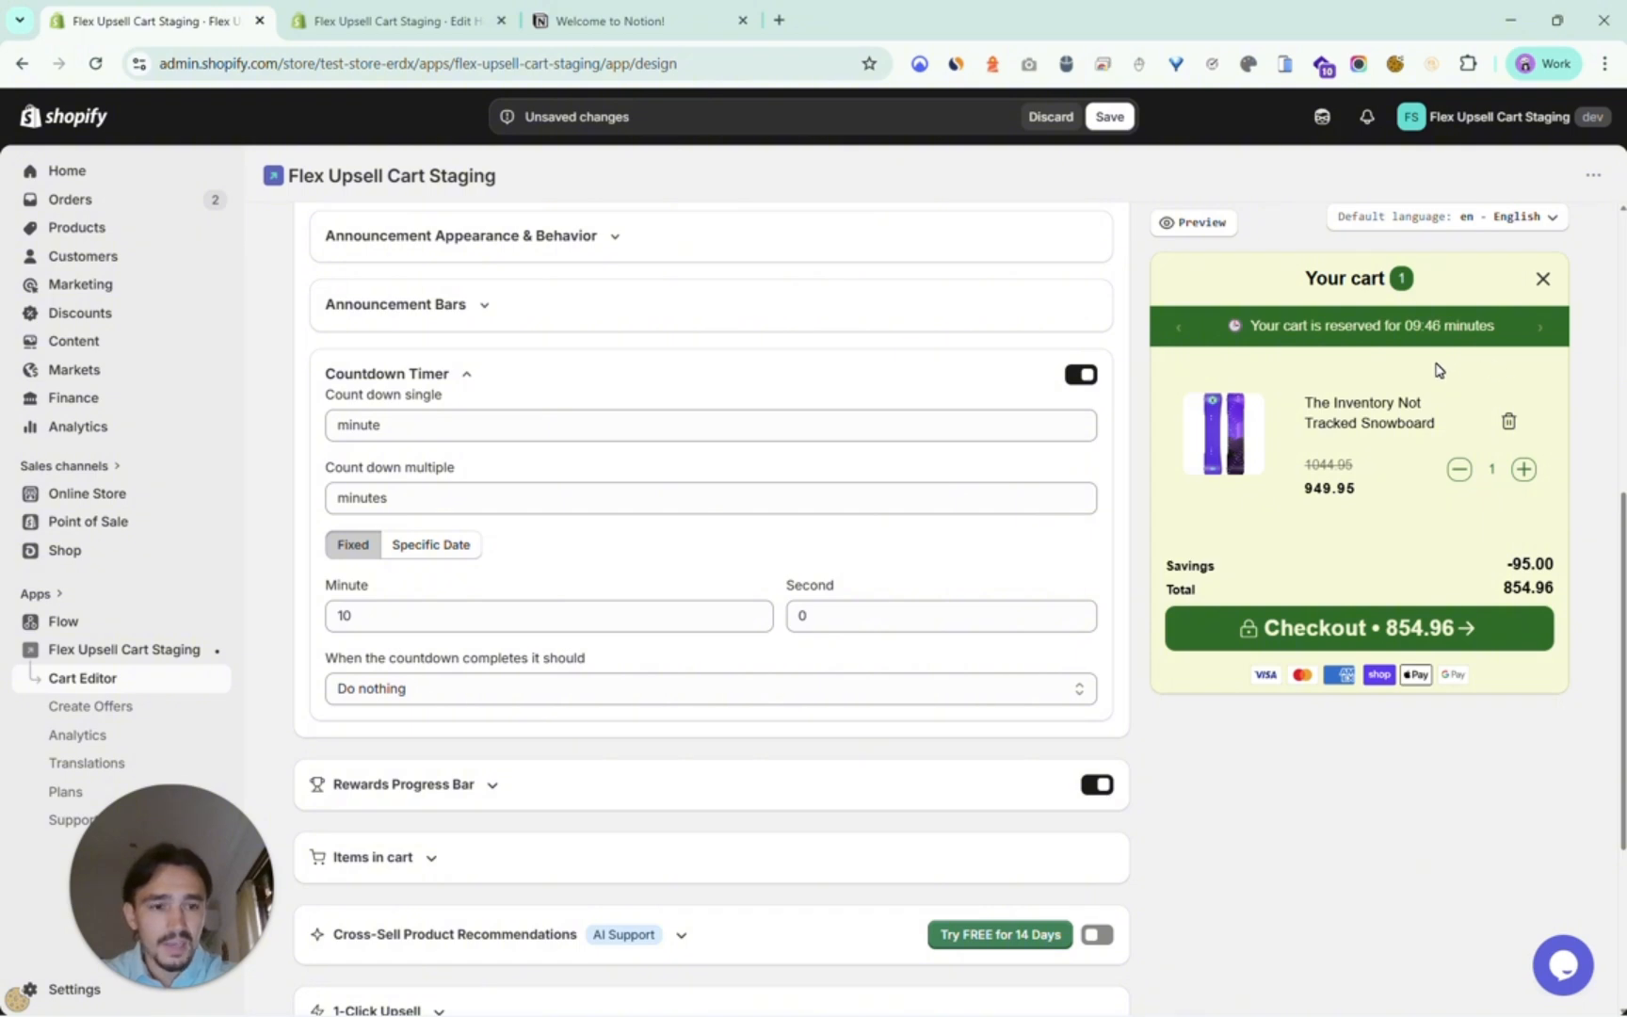
pyautogui.click(441, 548)
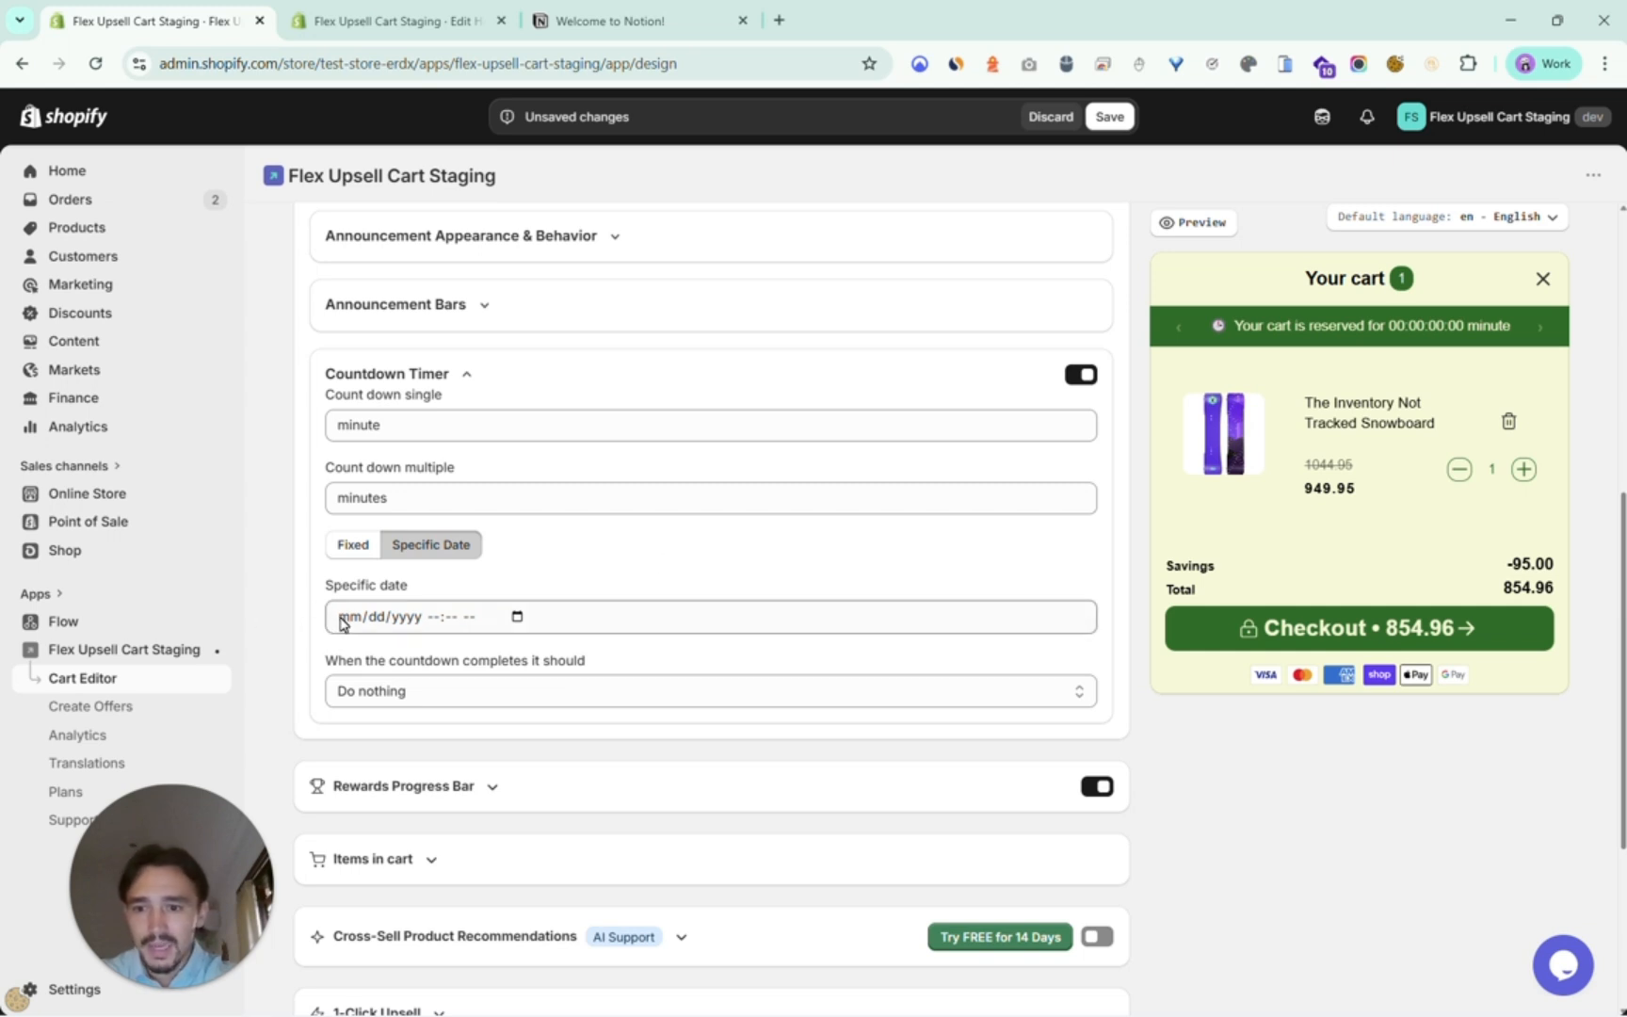
pyautogui.click(513, 619)
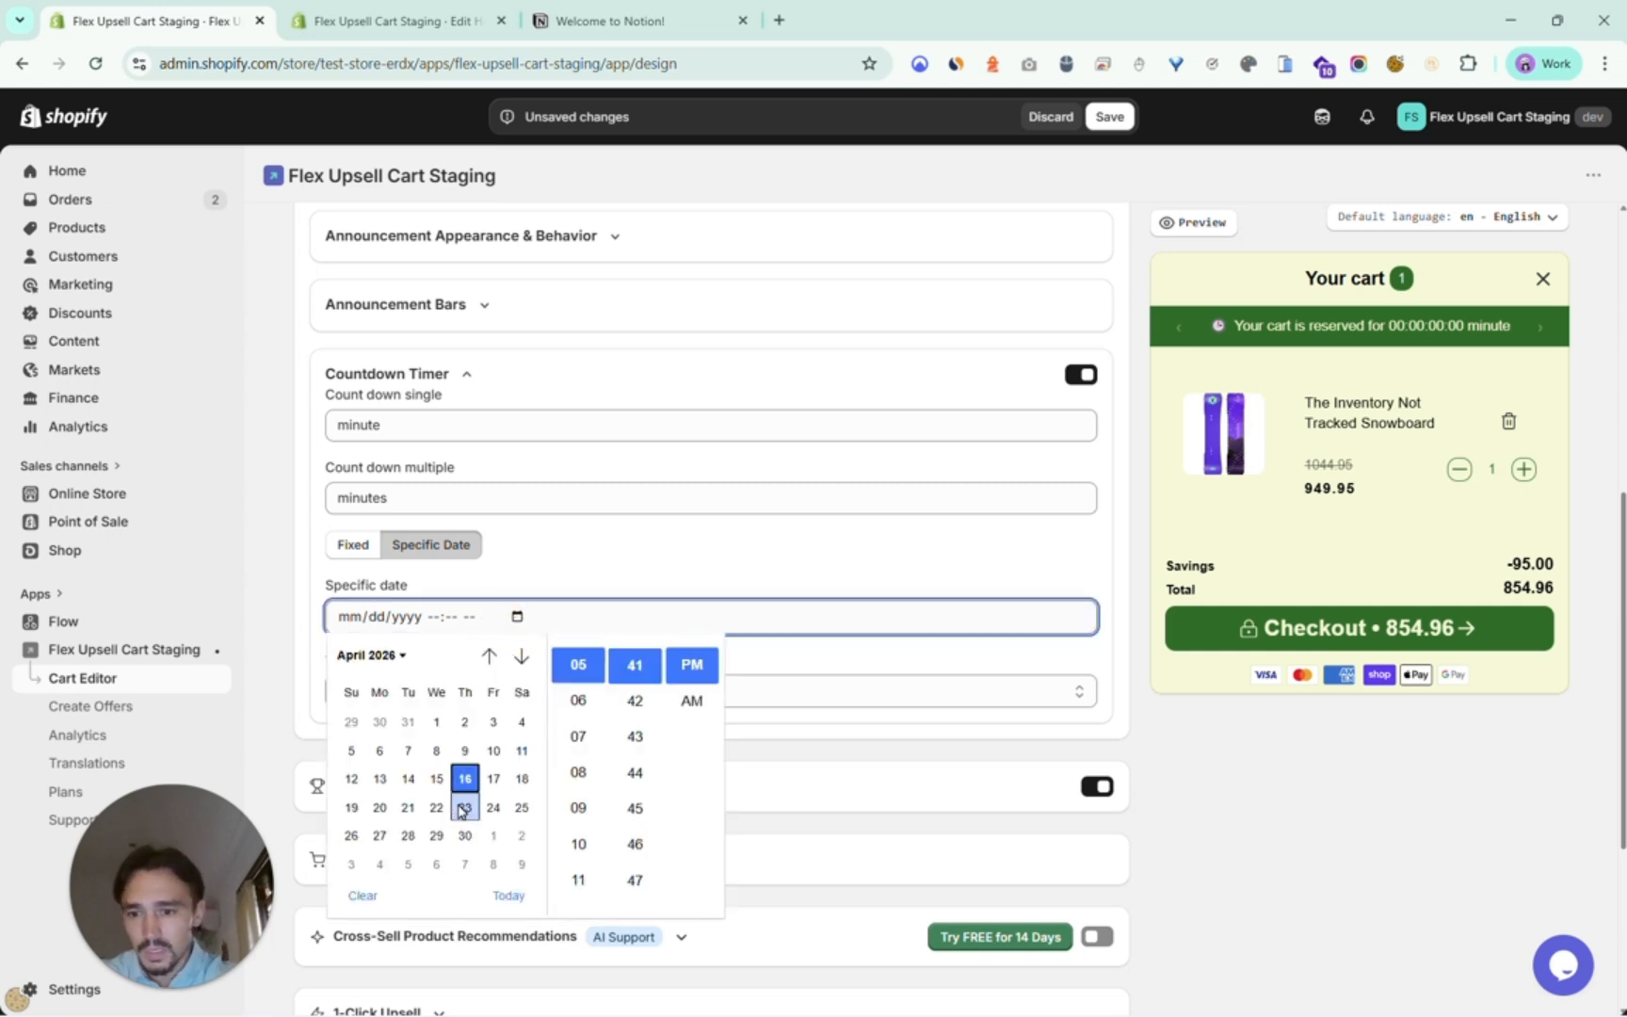
pyautogui.click(461, 838)
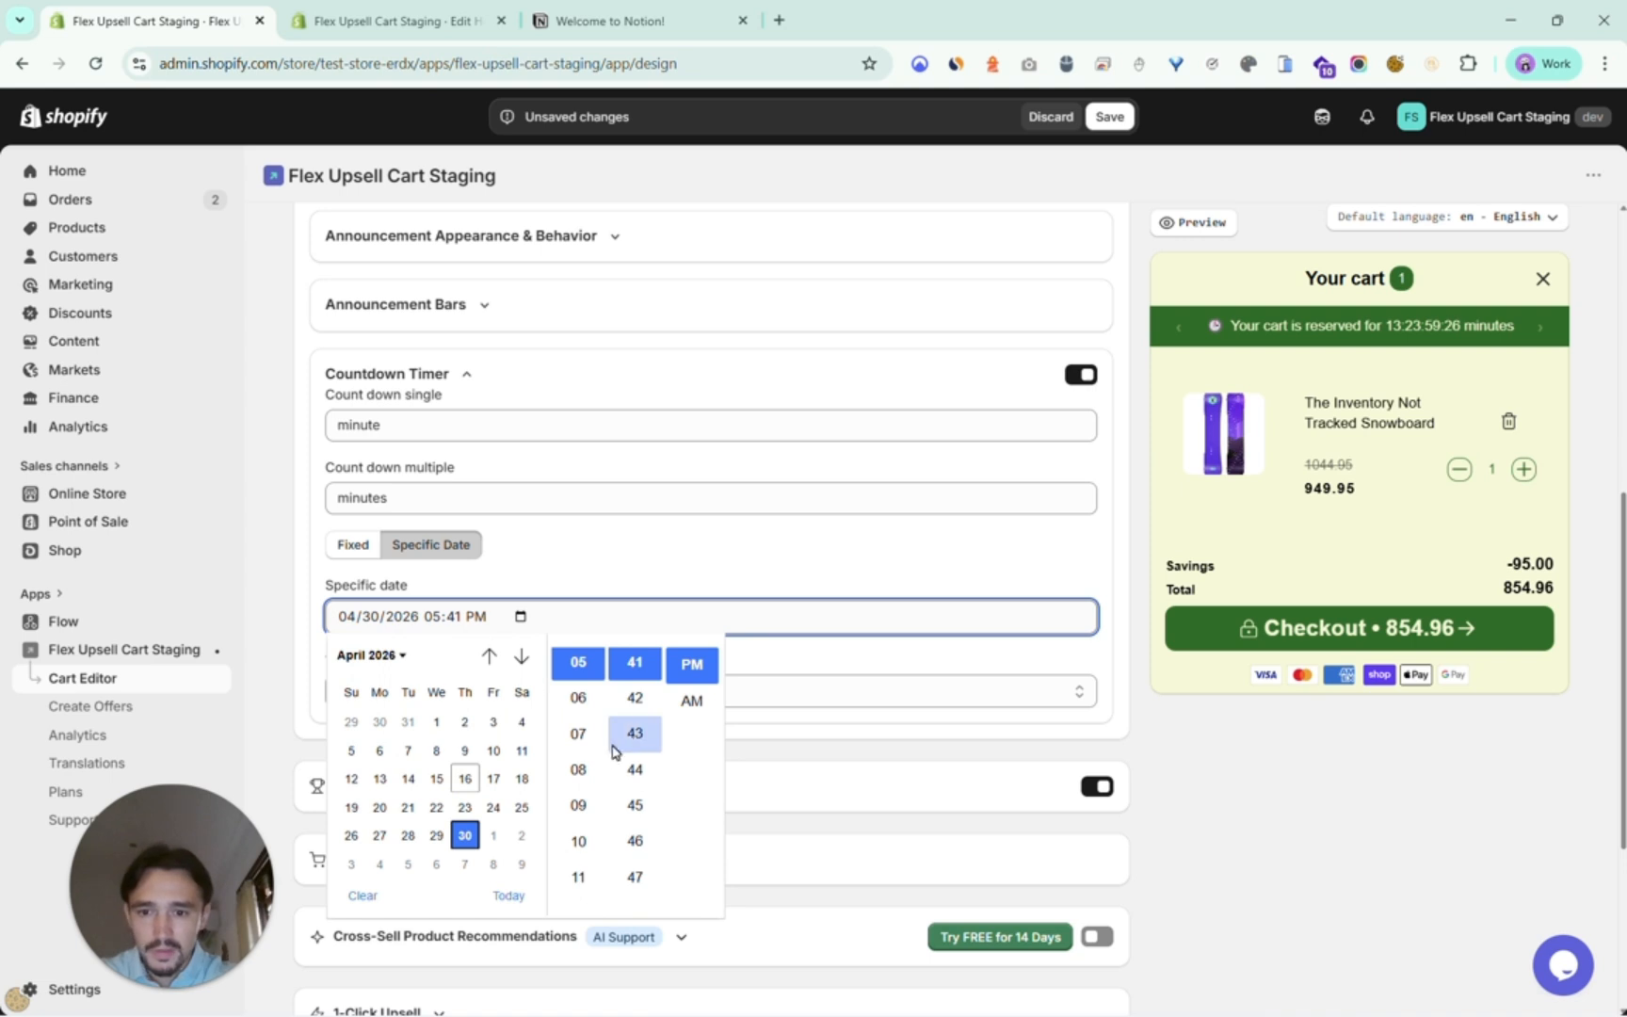
pyautogui.click(578, 876)
pyautogui.scroll(-2, 635, 875)
pyautogui.scroll(-4, 635, 876)
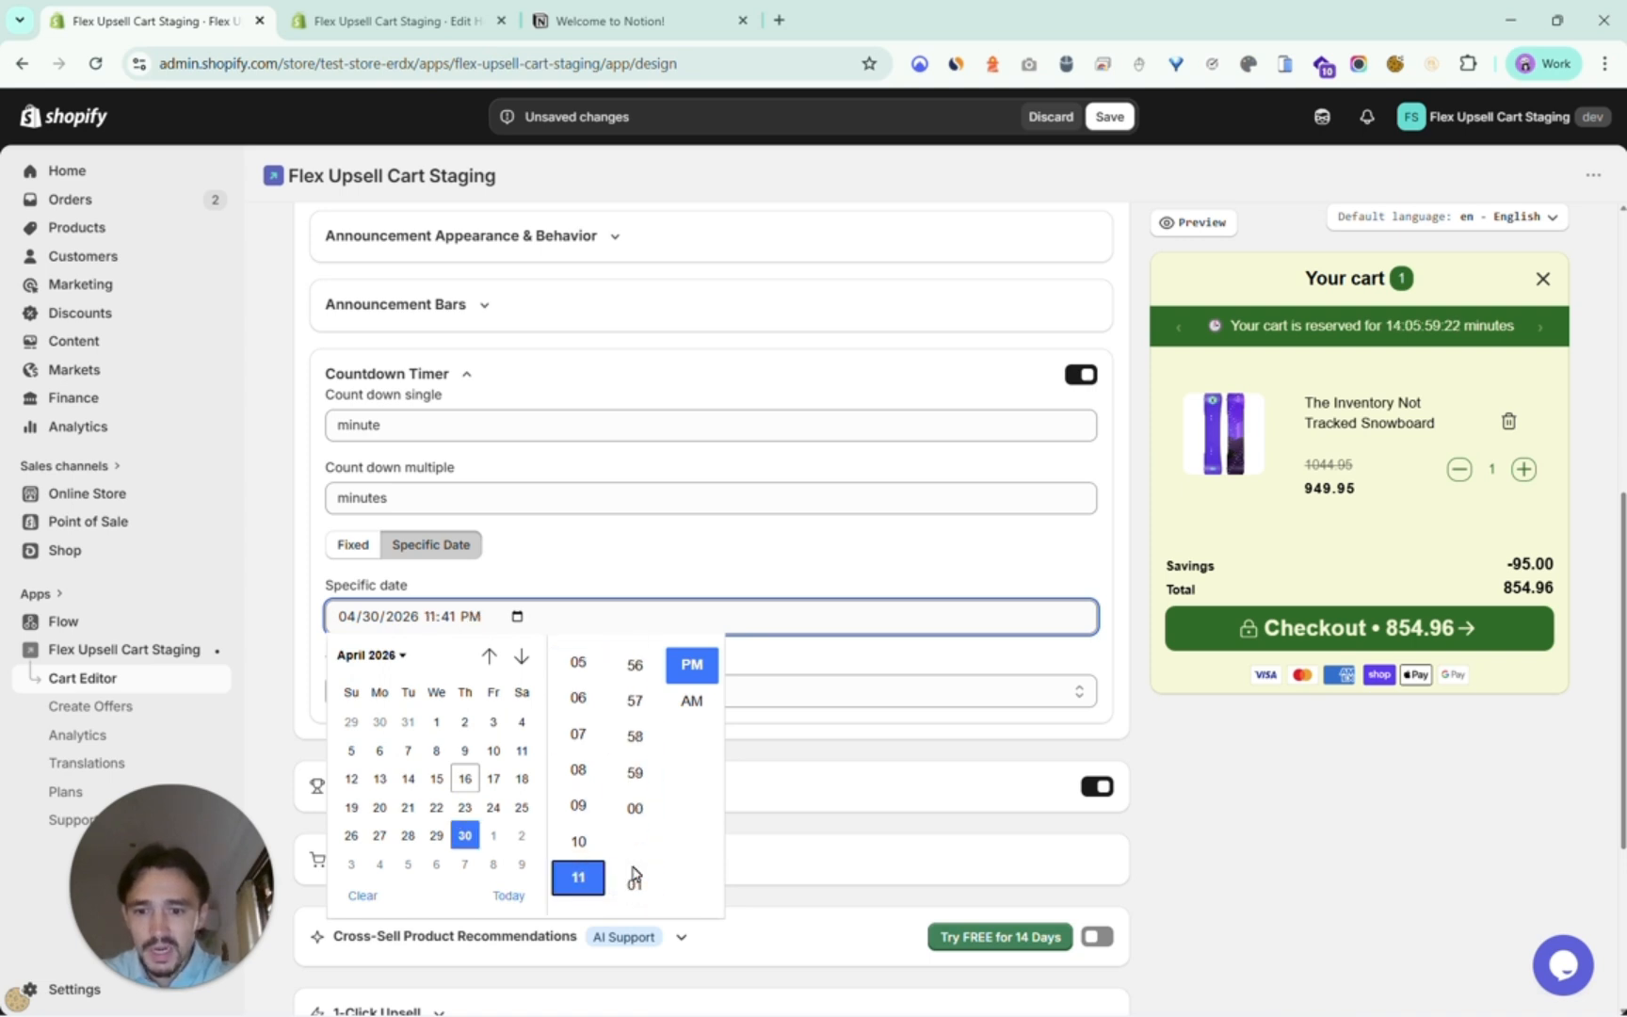
pyautogui.click(640, 770)
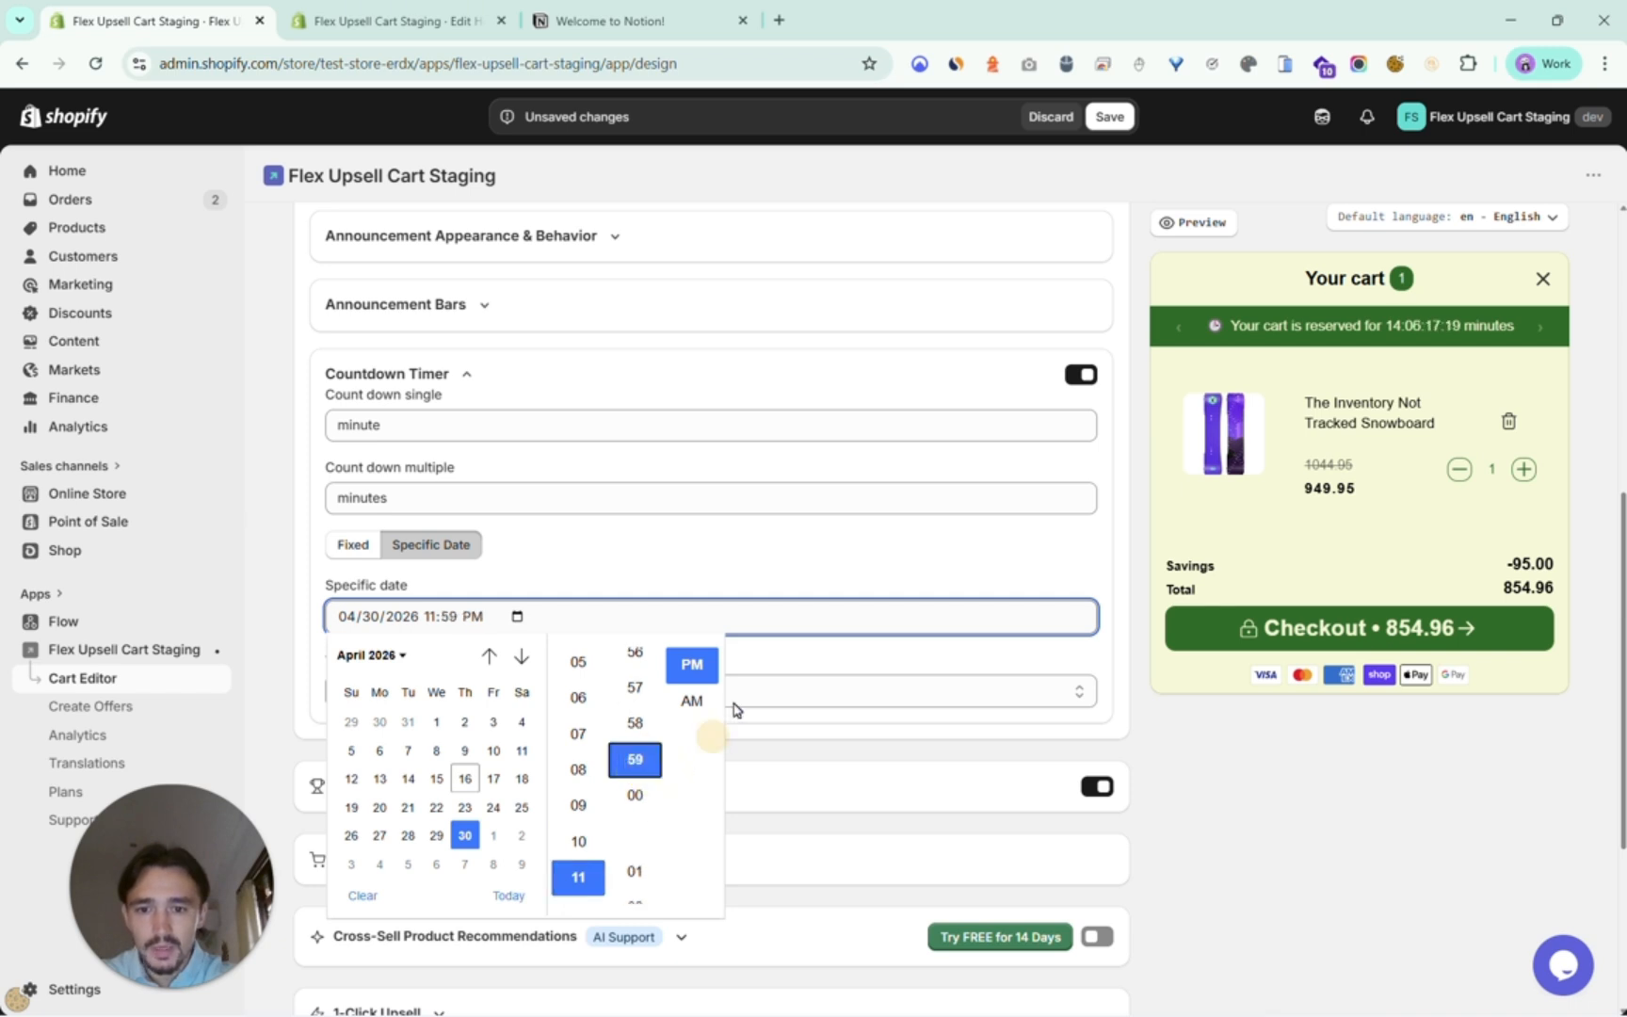
# Select PM for the countdown timer's specific end time and close the date picker.
pyautogui.click(693, 670)
pyautogui.click(792, 545)
pyautogui.scroll(1, 475, 439)
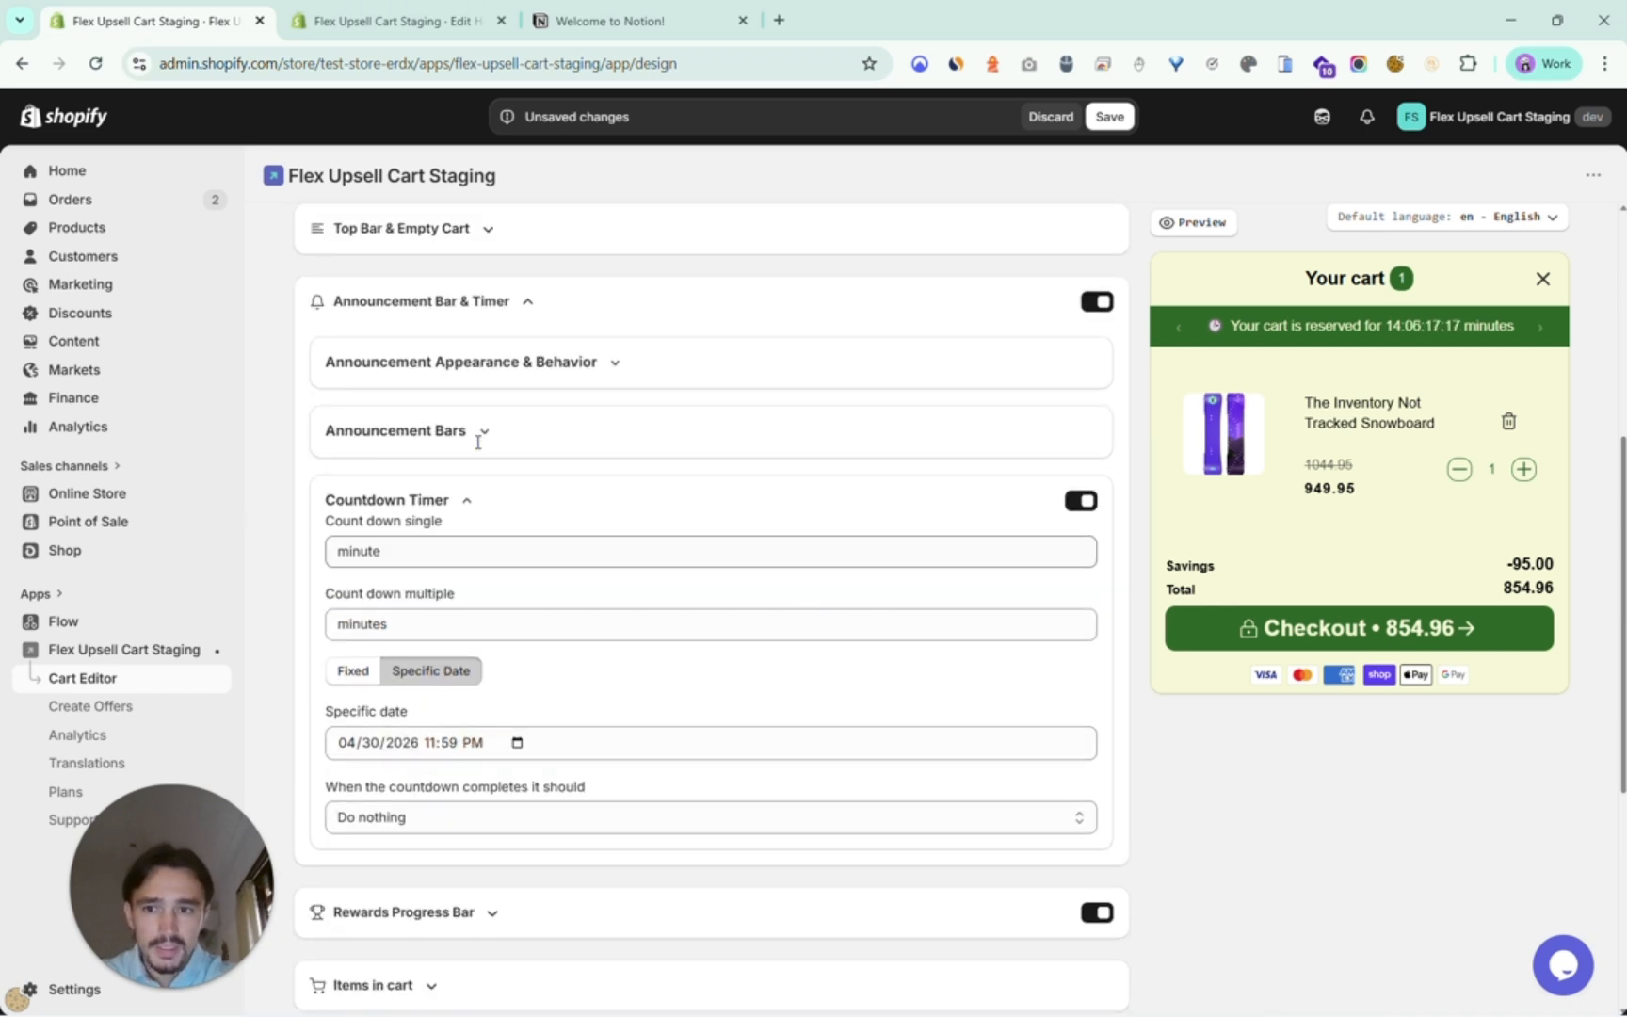
# Change Announcement Bar #1's text to "Mother's day special ends in {{timer}}" and save the cart settings.
pyautogui.click(459, 434)
pyautogui.click(508, 468)
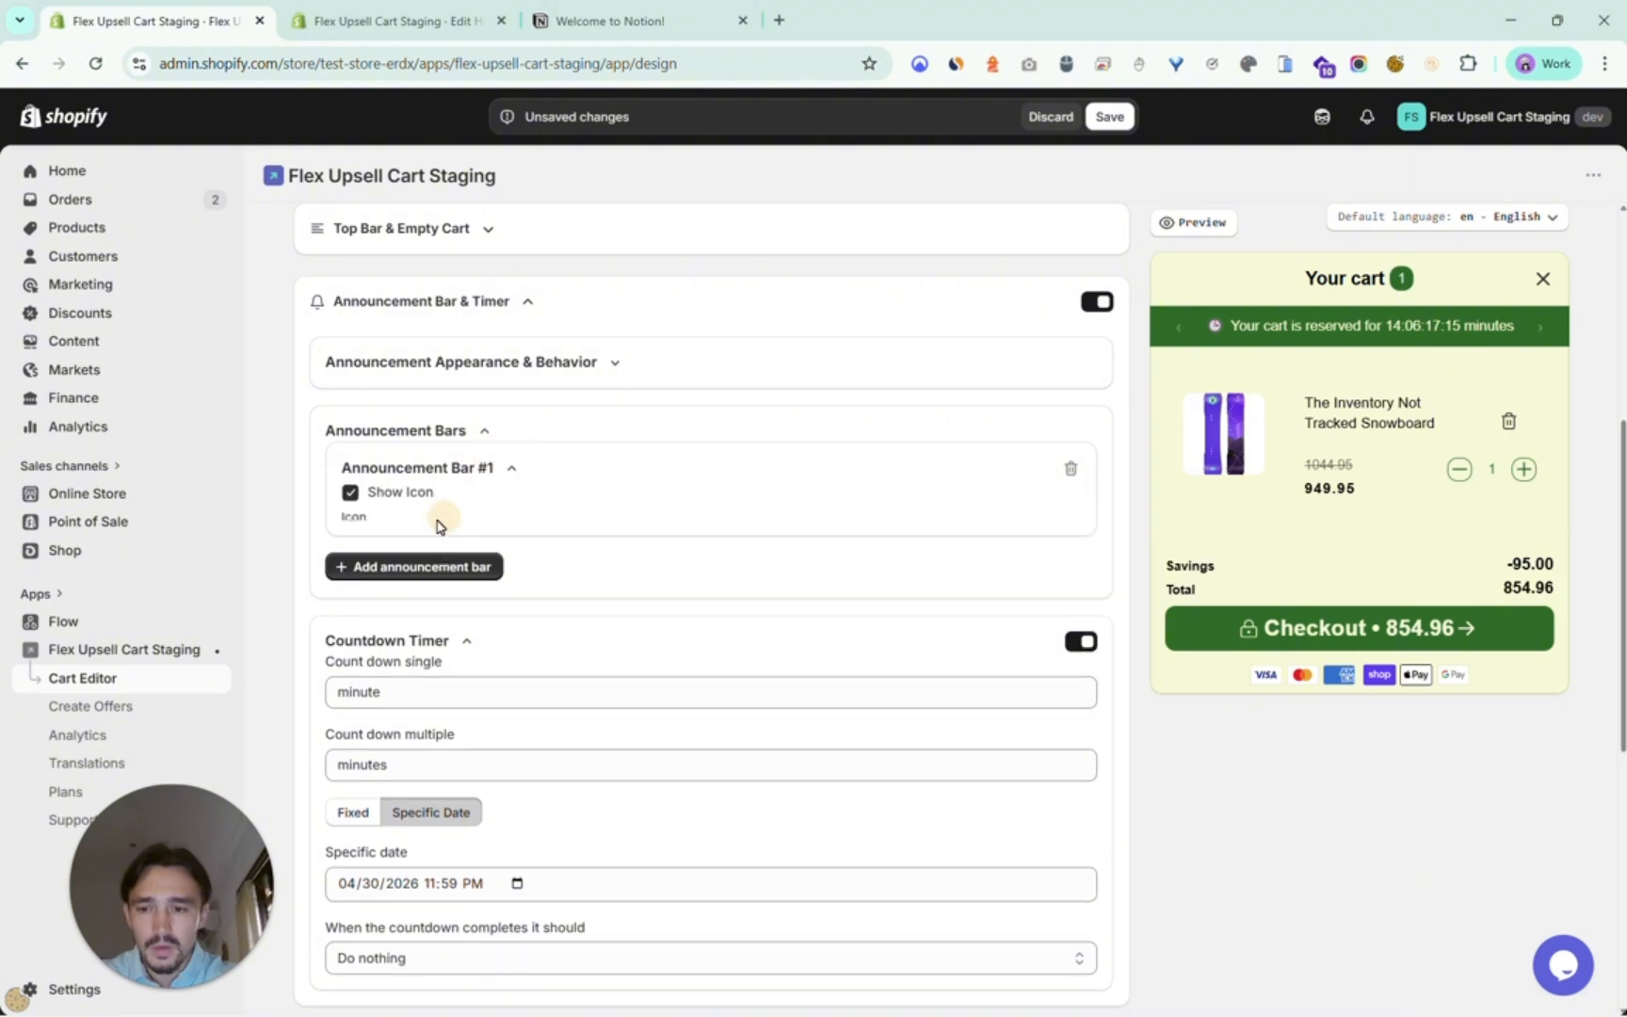
pyautogui.moveTo(503, 615); pyautogui.dragTo(345, 618)
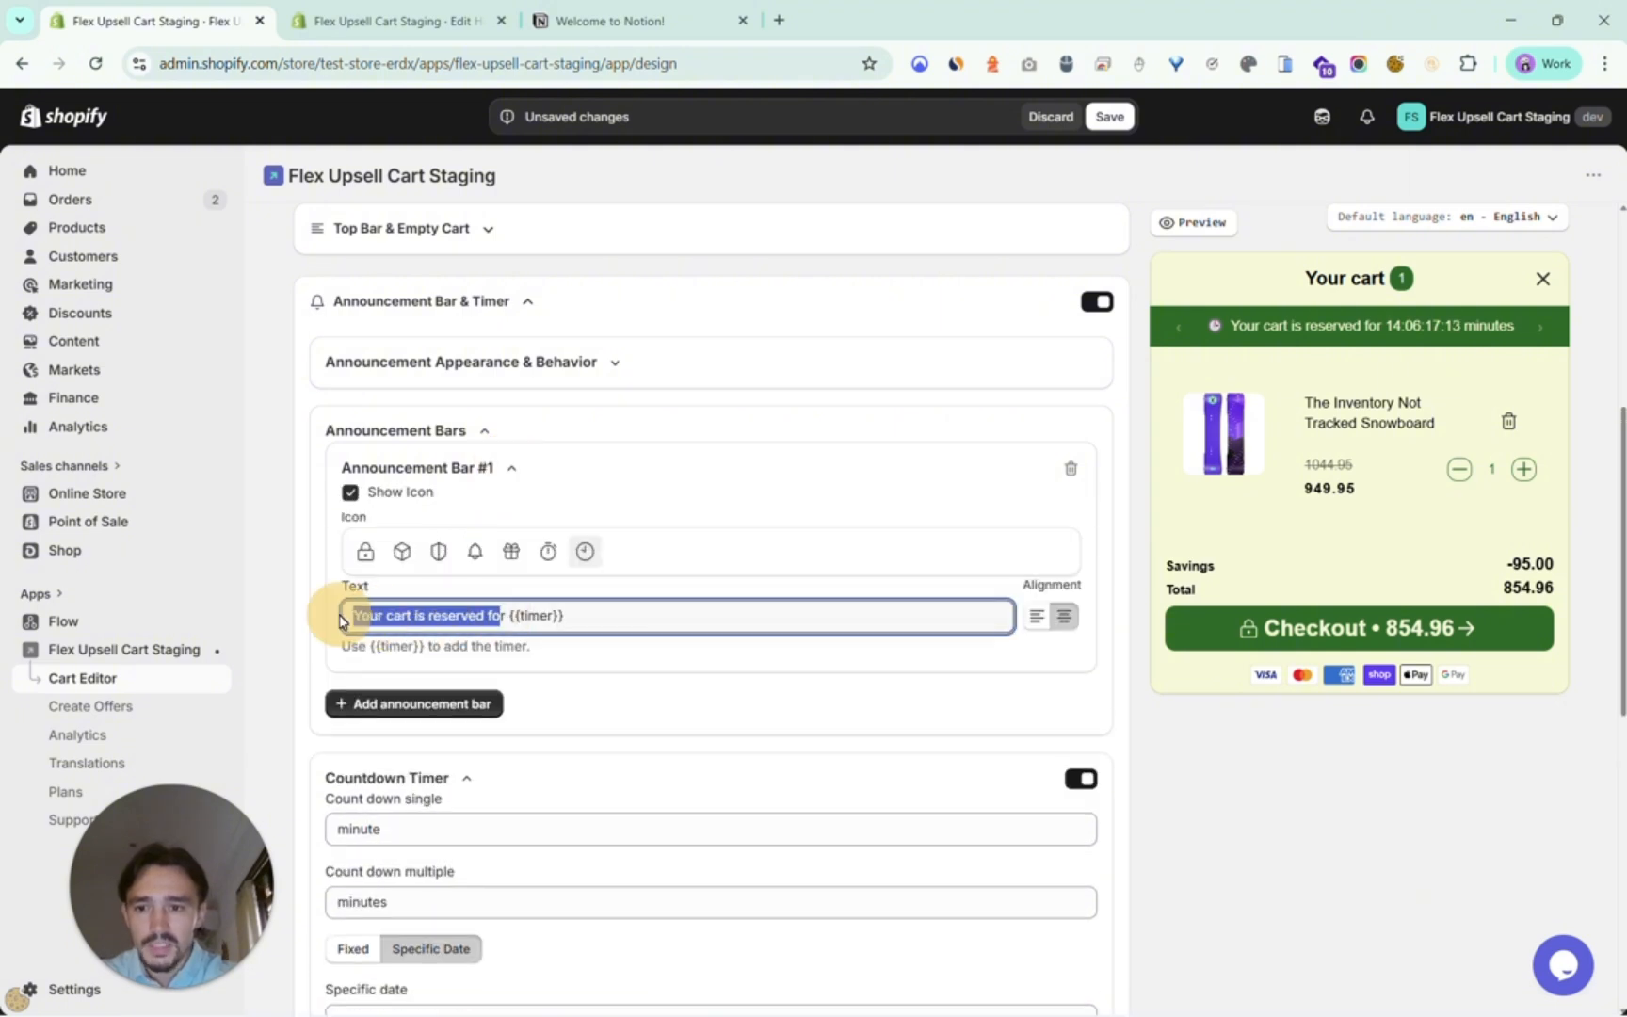
pyautogui.write('Mothe')
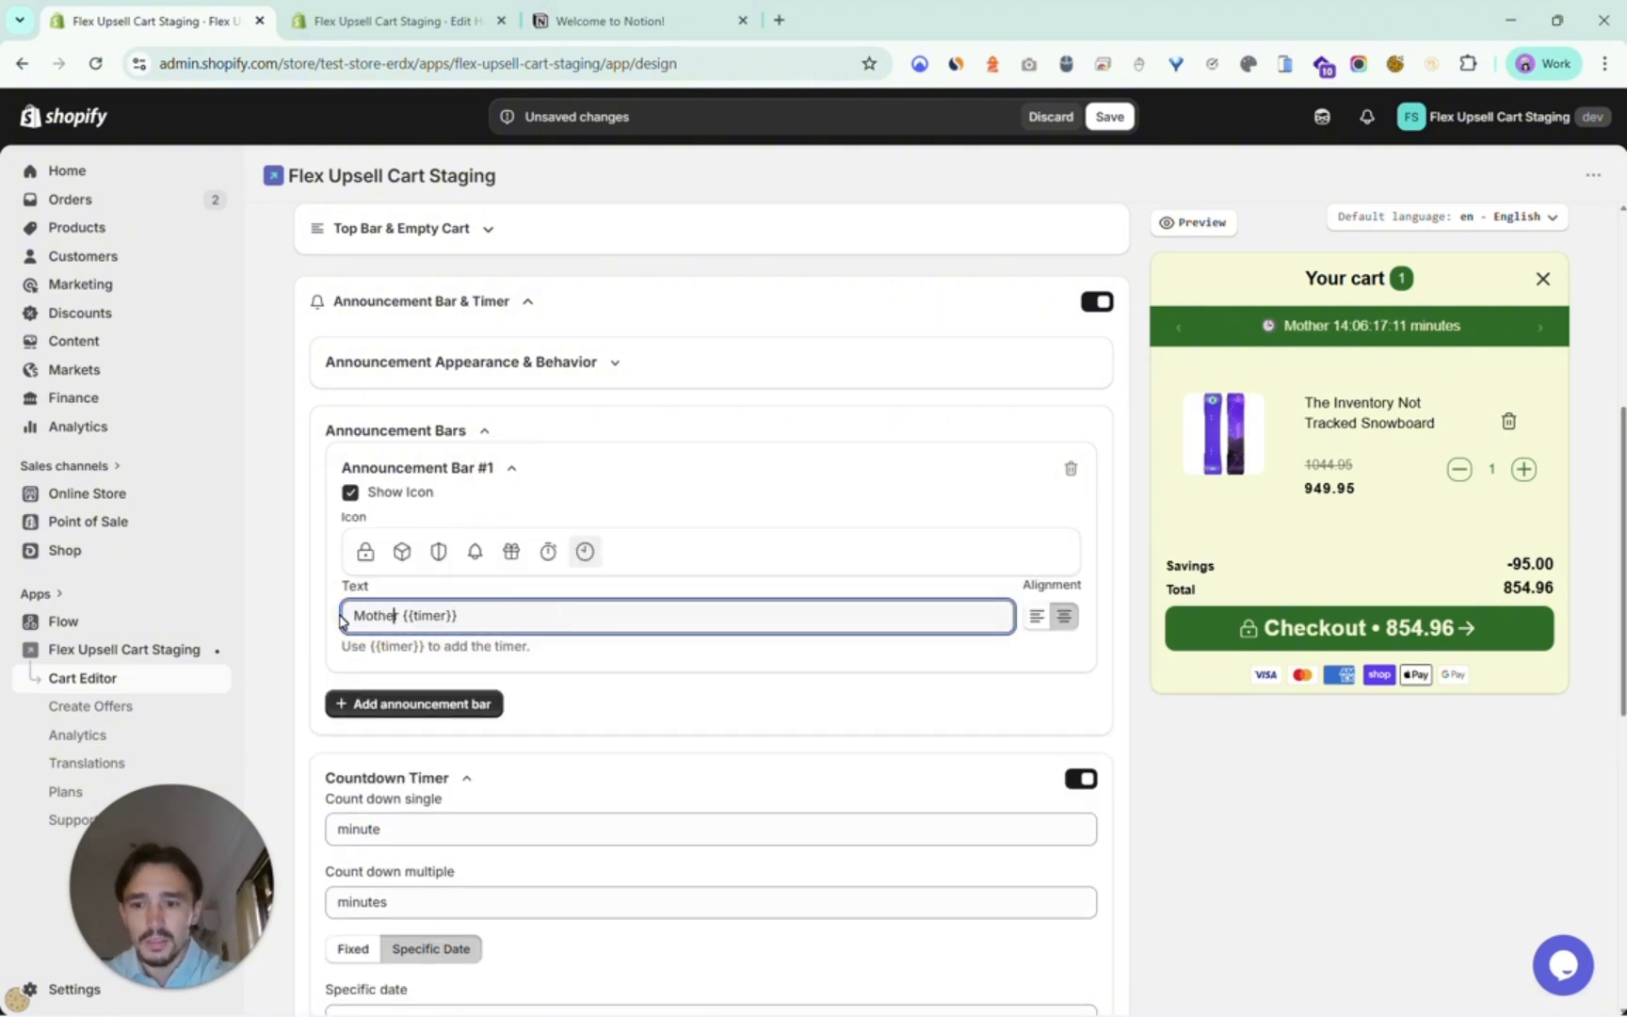
pyautogui.write('r')
pyautogui.write("'s day specia")
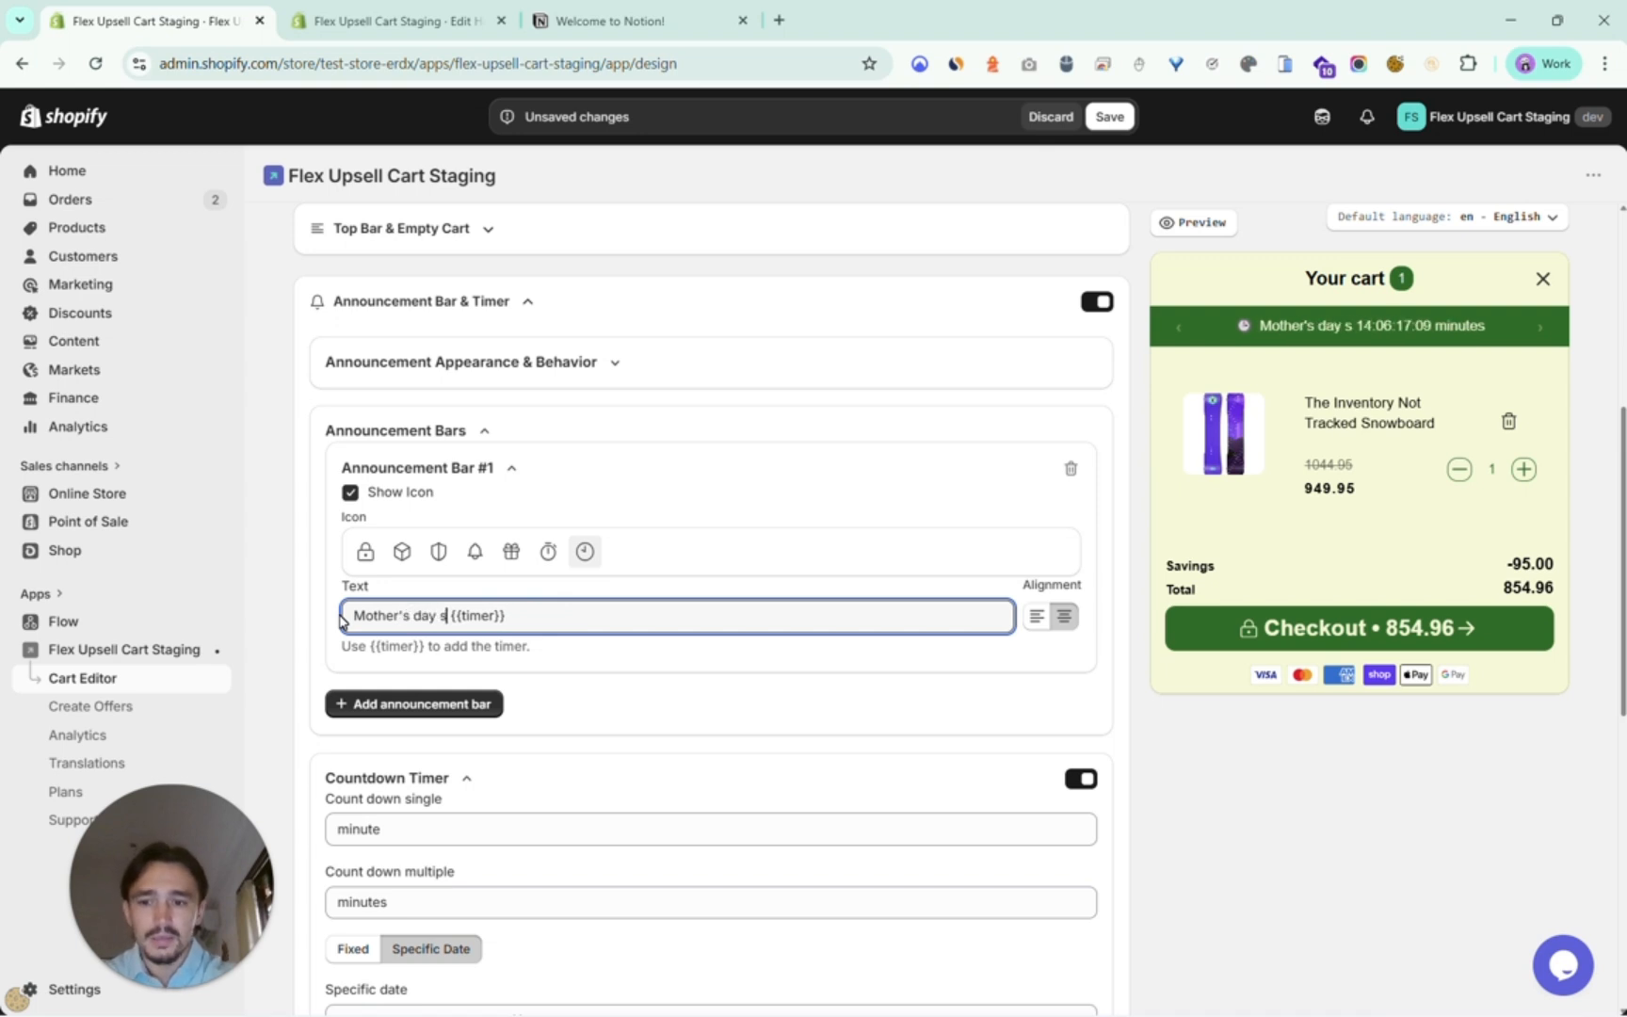
pyautogui.write('l ')
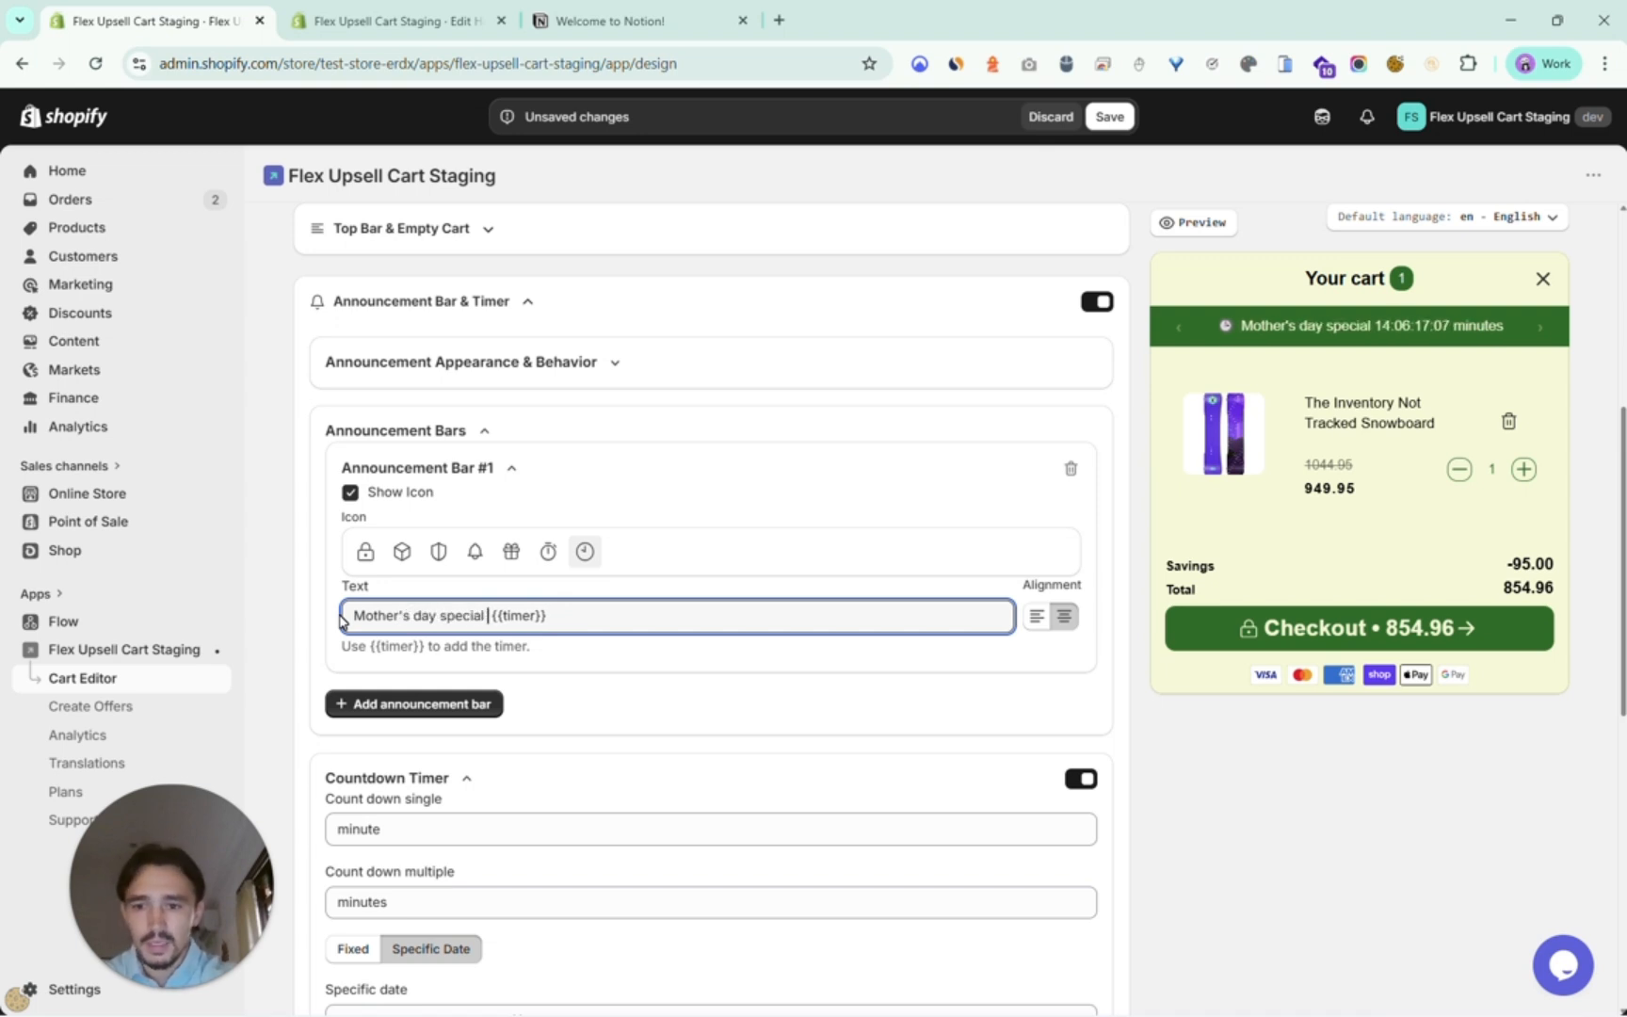
pyautogui.write('ends in')
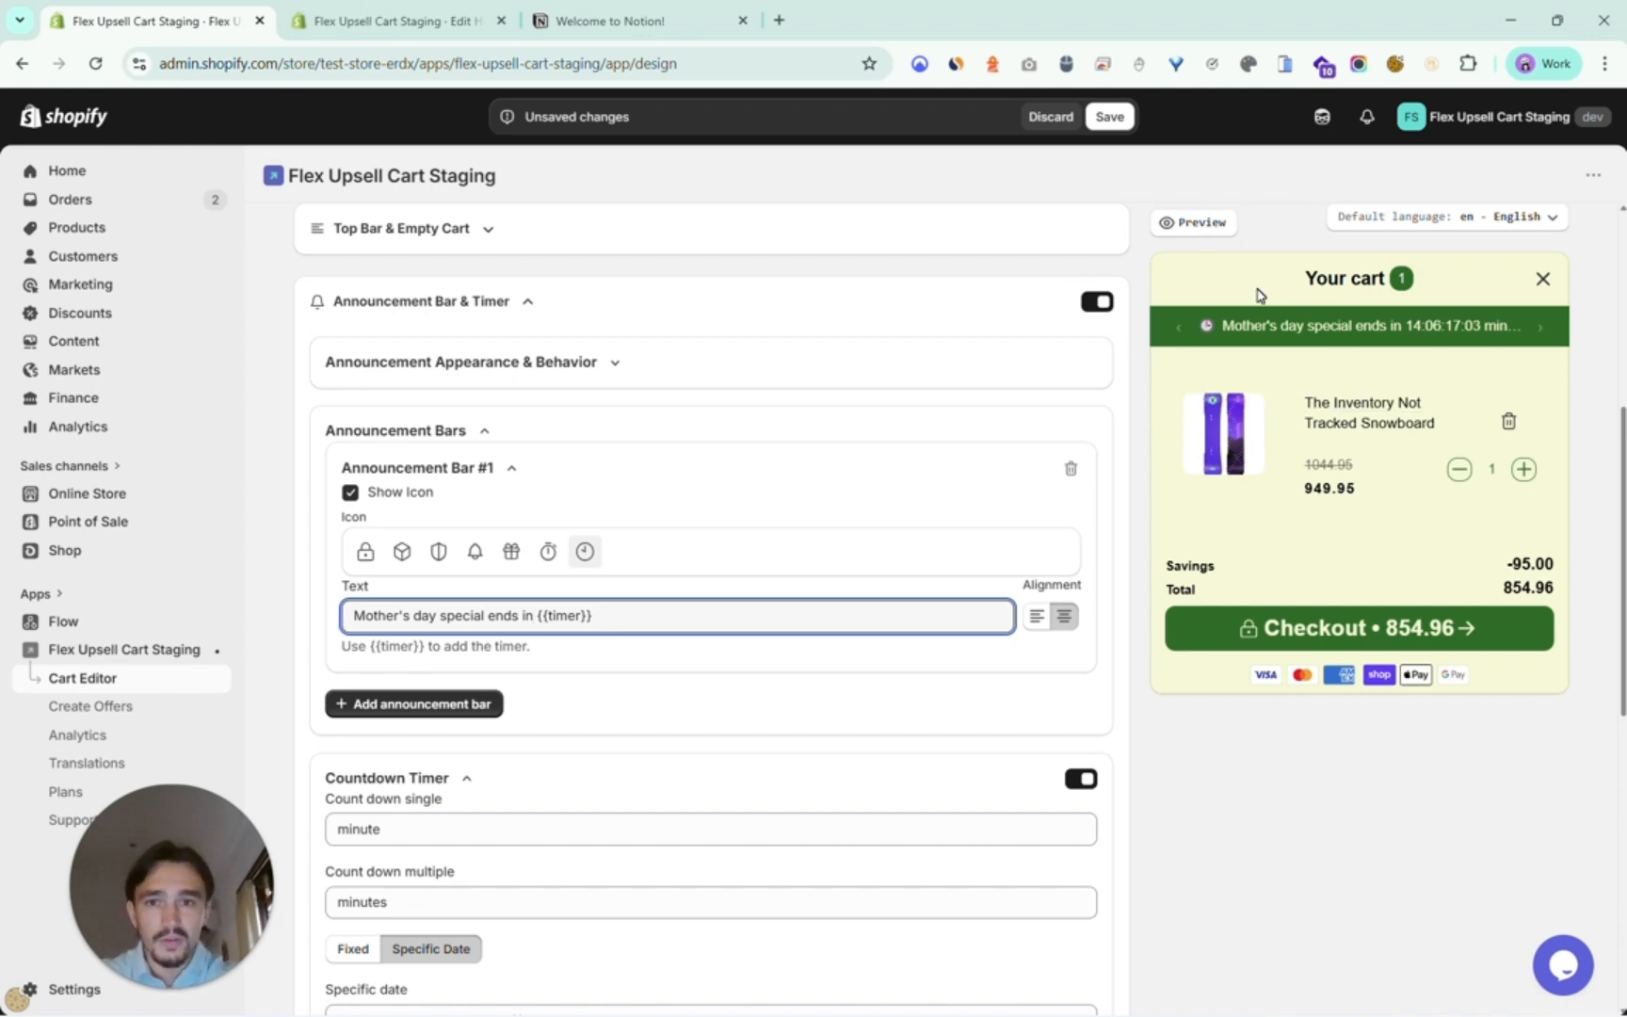
pyautogui.click(1111, 116)
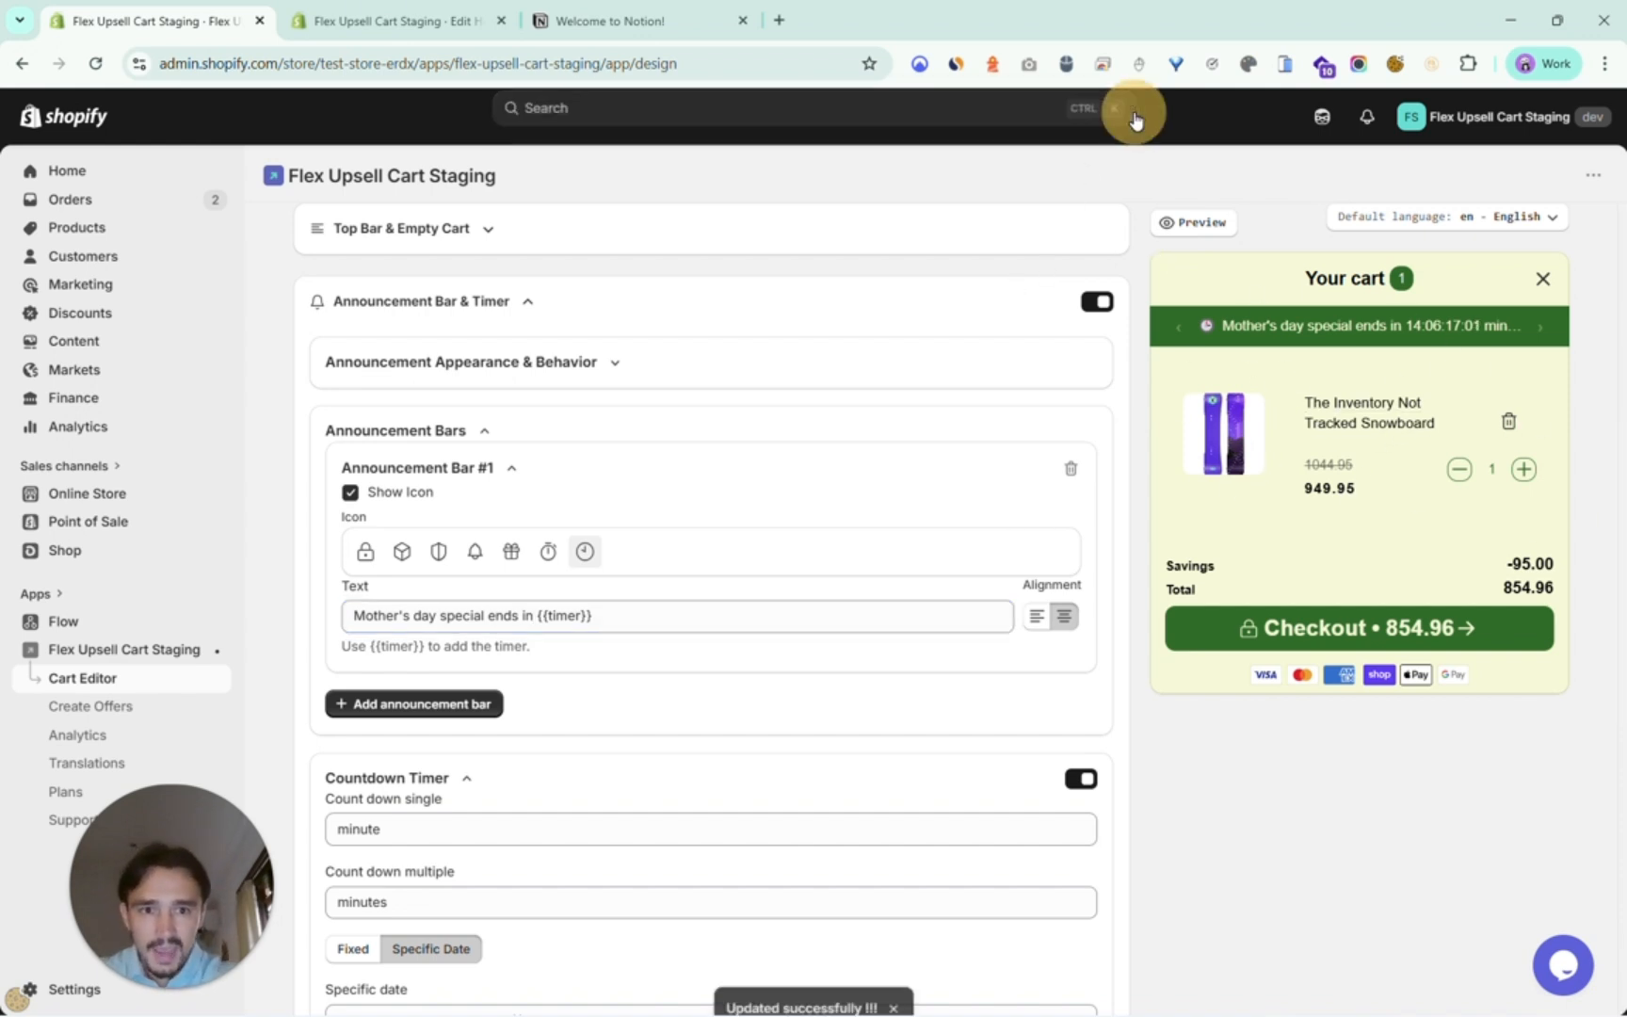
# Preview the storefront, open its cart from the sticky bubble and examine the new colors and announcement timer.
pyautogui.click(1201, 223)
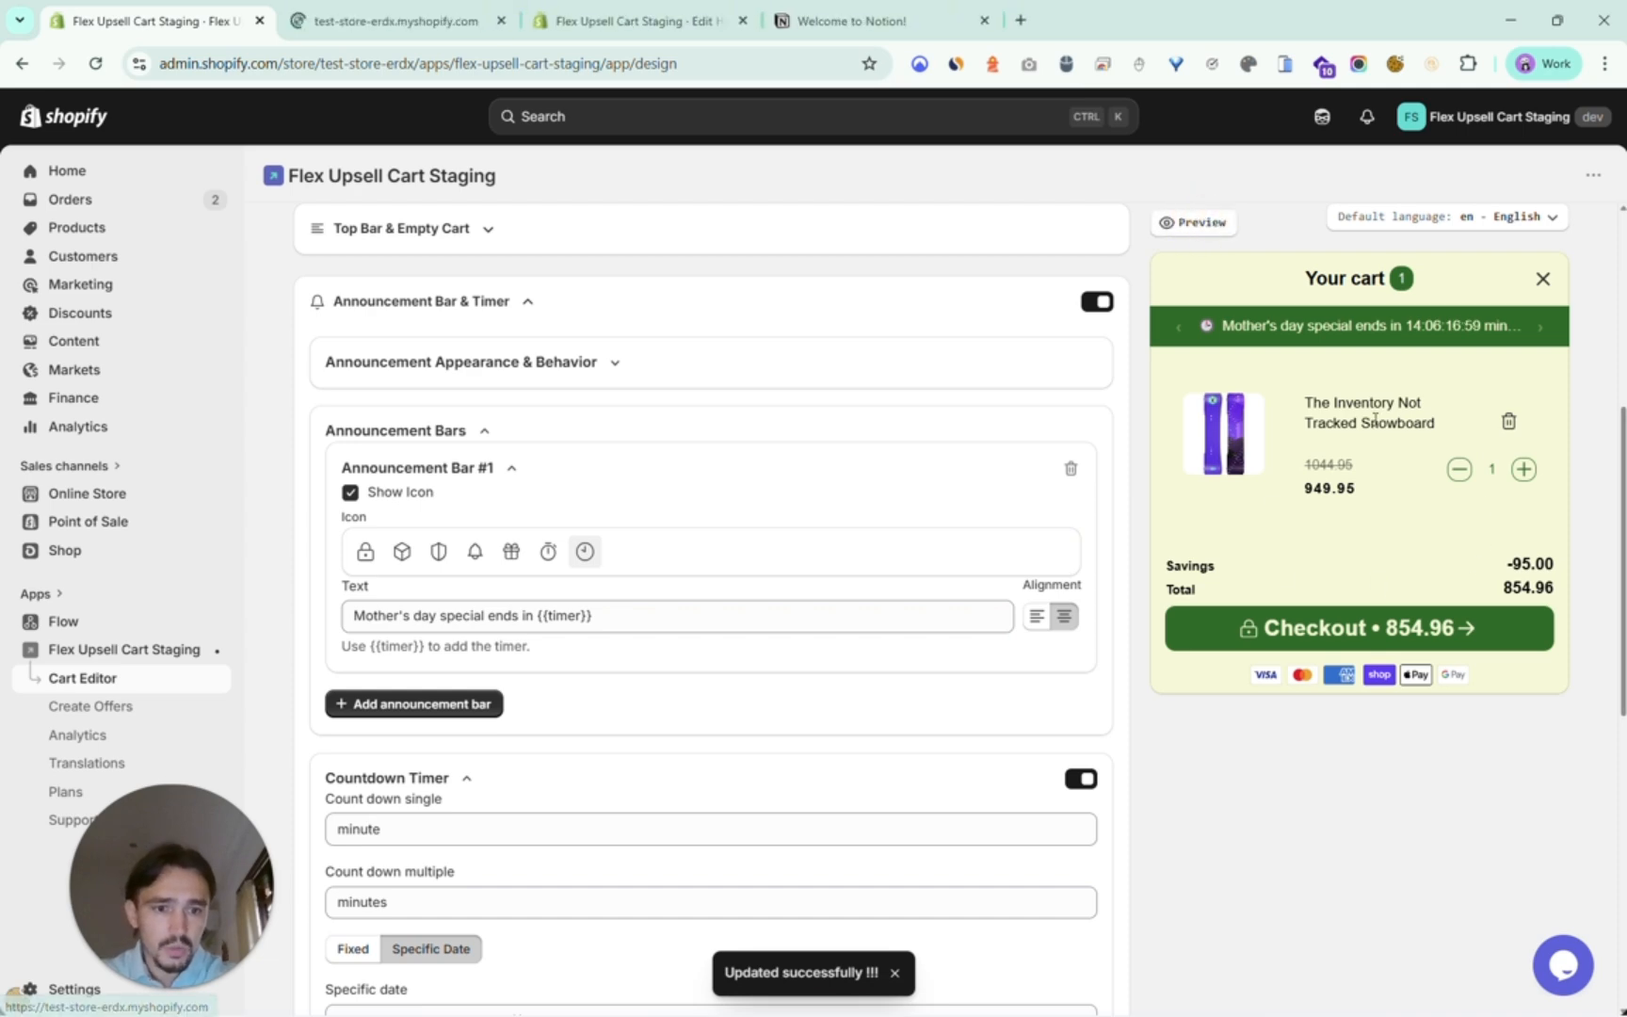
pyautogui.click(456, 7)
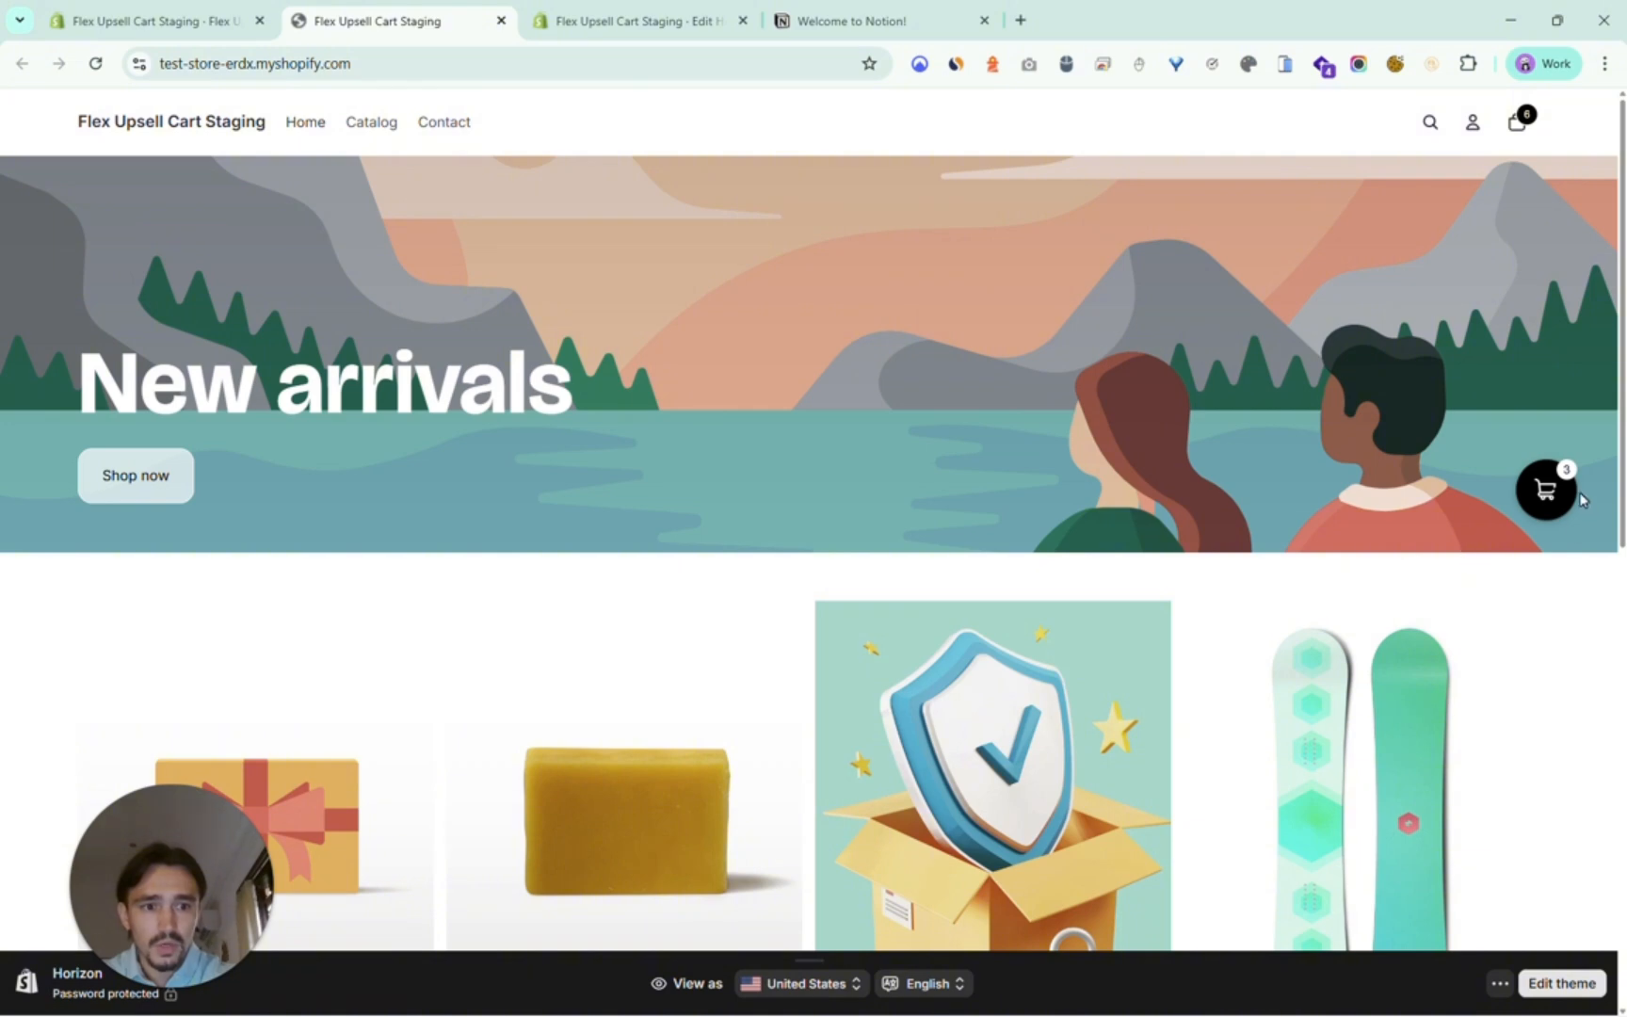
pyautogui.click(142, 17)
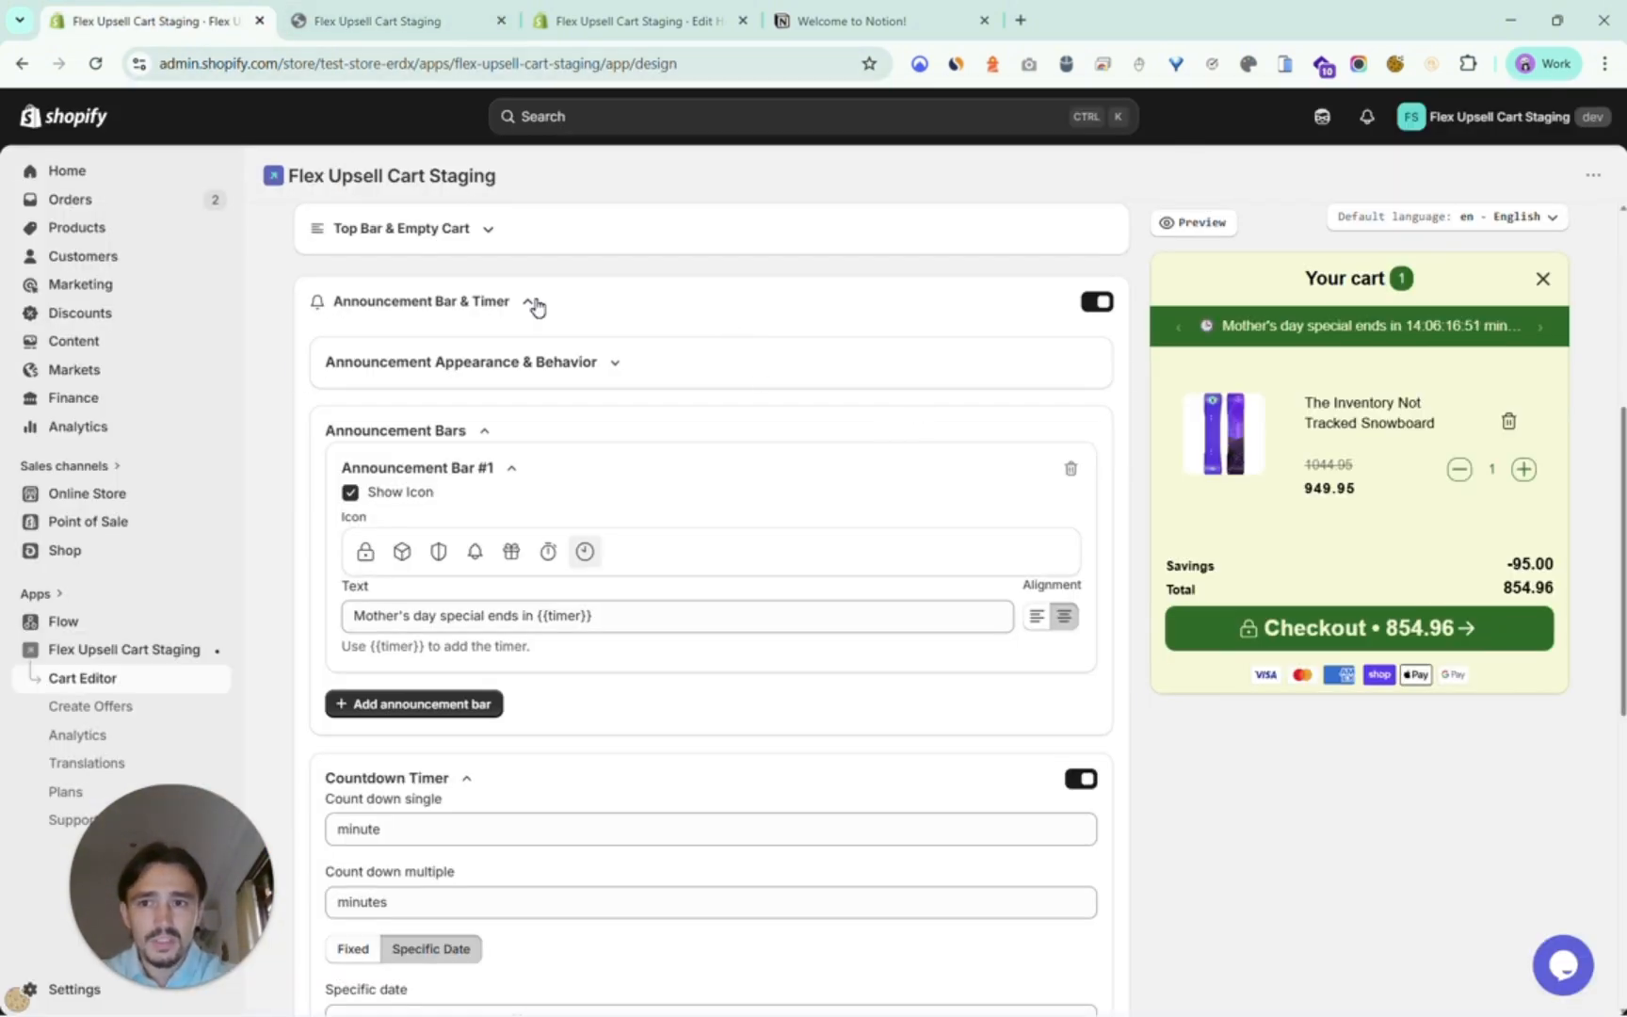
pyautogui.click(433, 7)
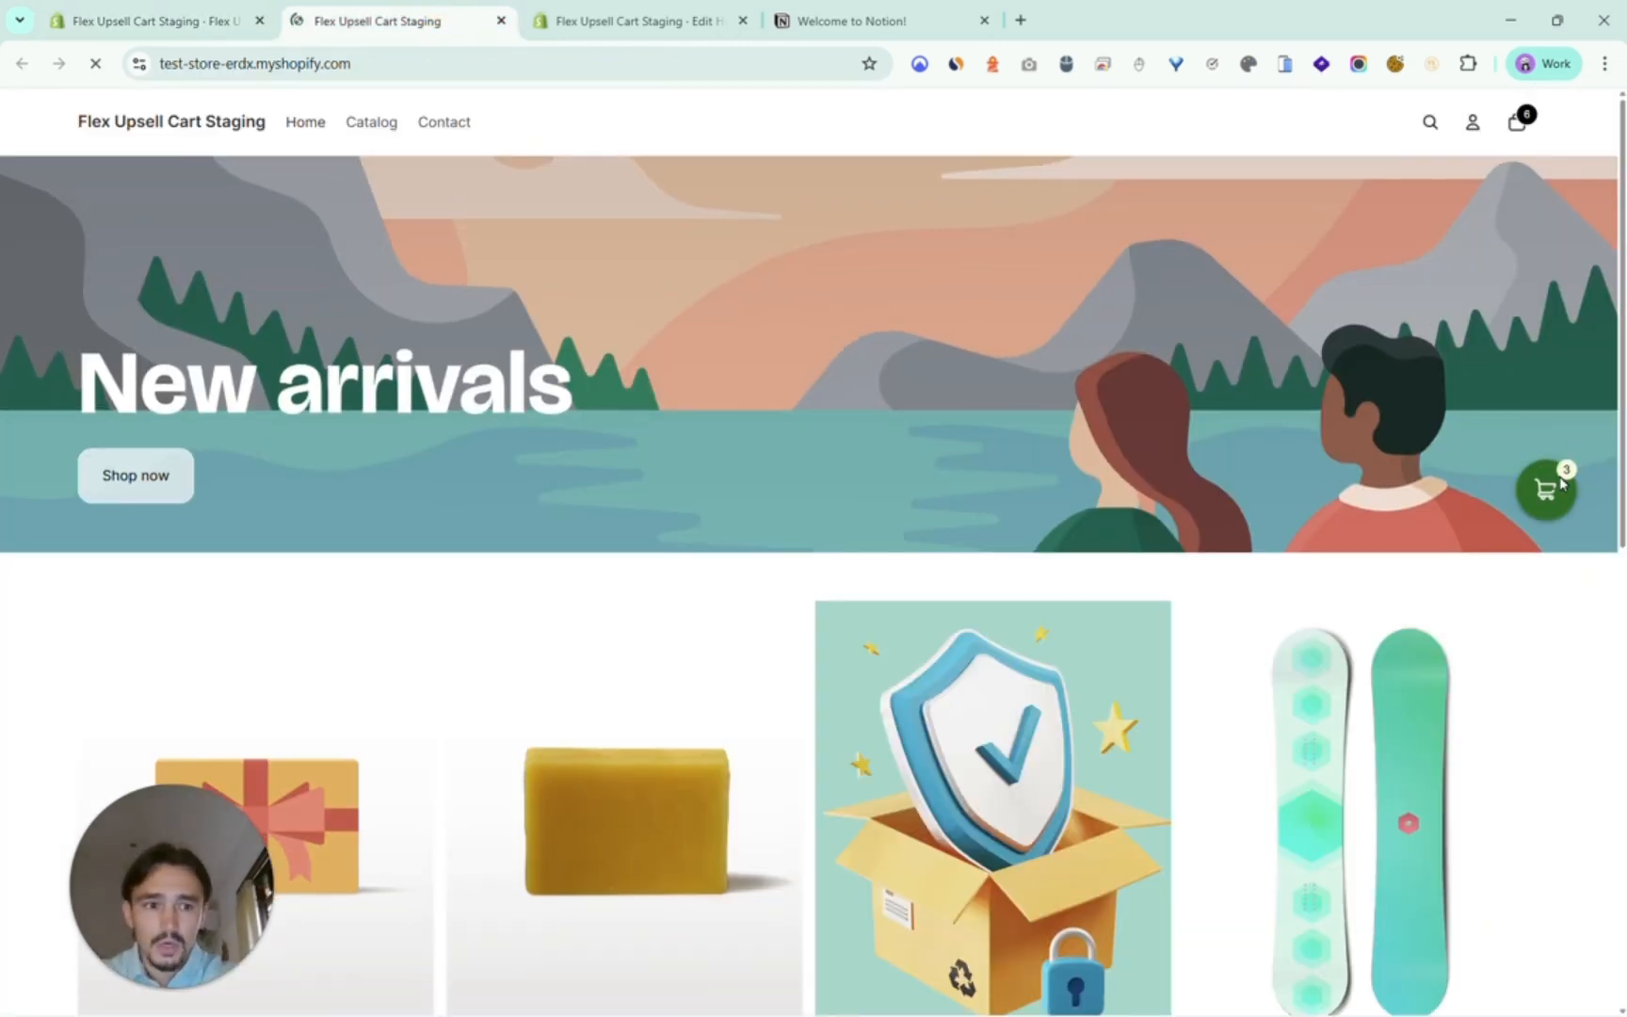
pyautogui.click(1534, 497)
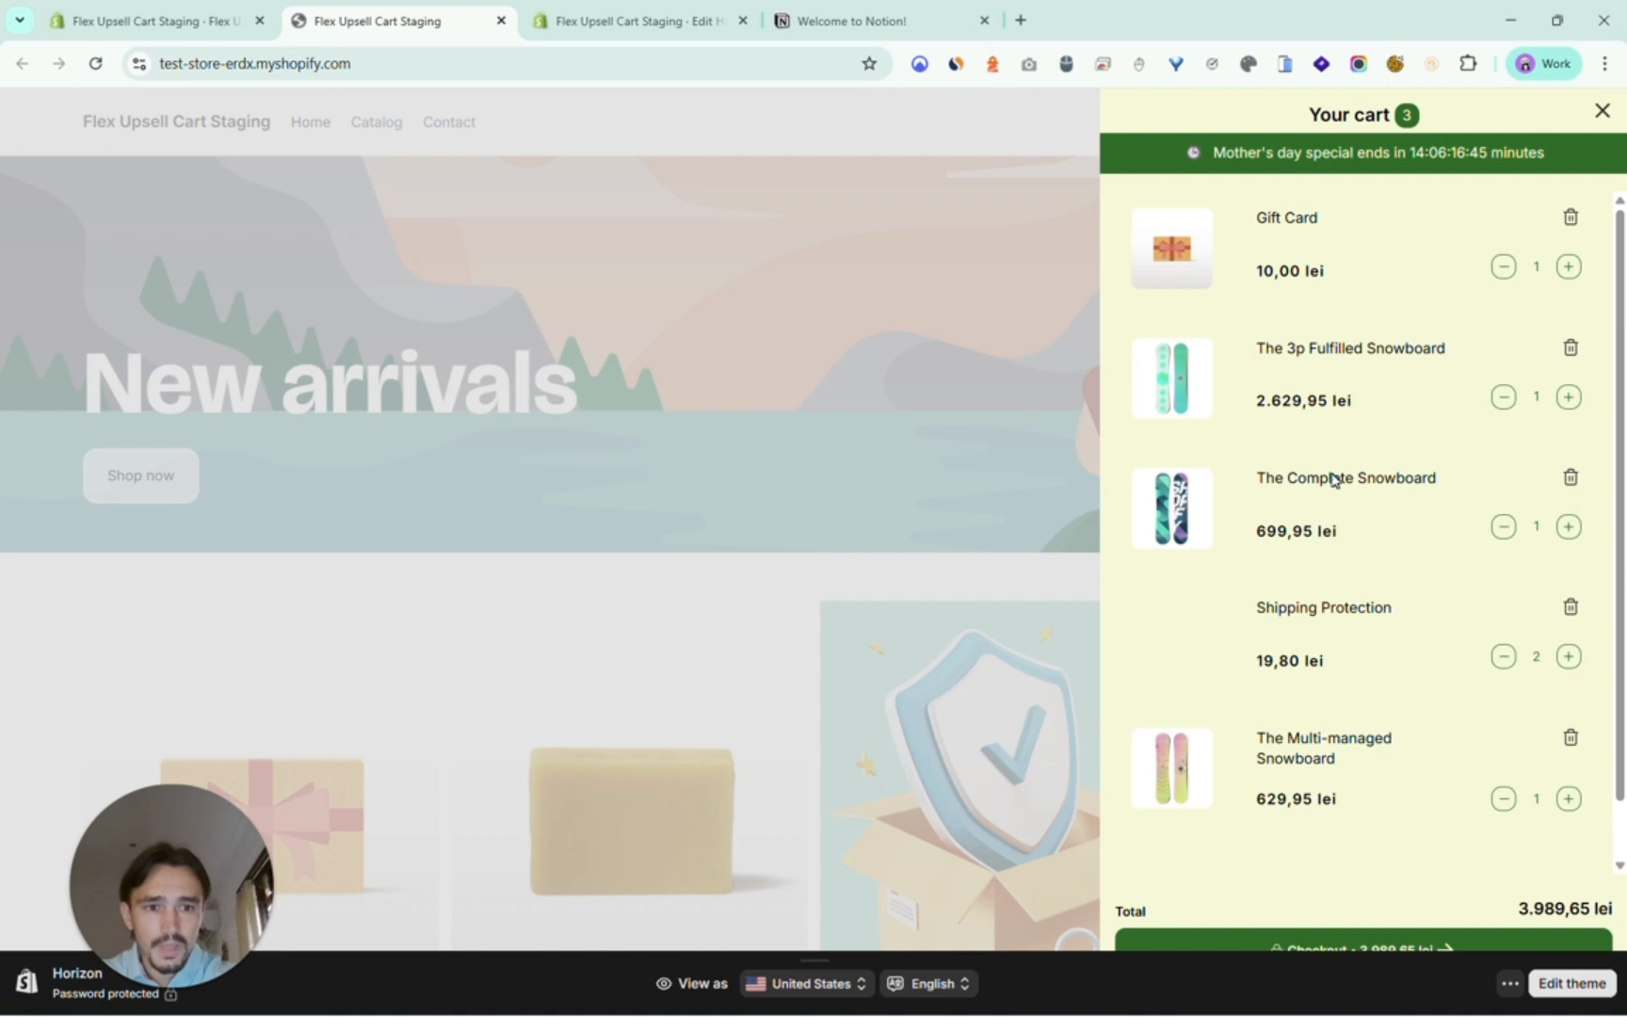
pyautogui.scroll(-1, 1474, 361)
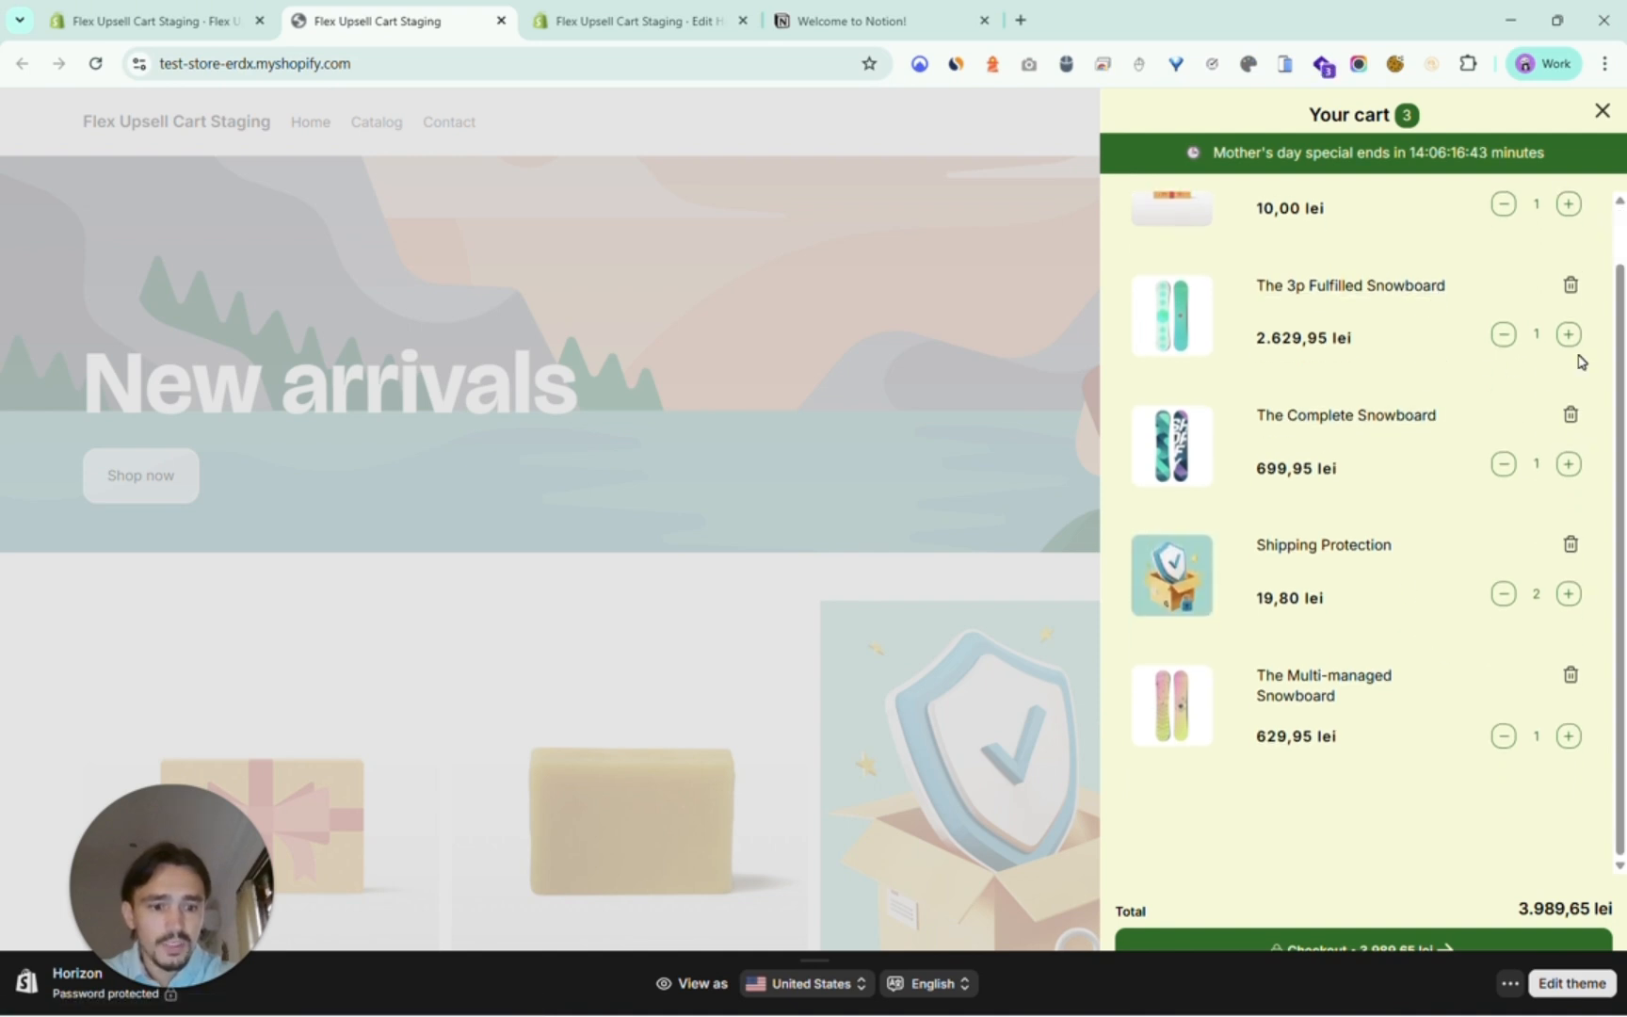
# Hide the storefront's theme preview bar and reopen the cart from the sticky bubble.
pyautogui.click(1514, 985)
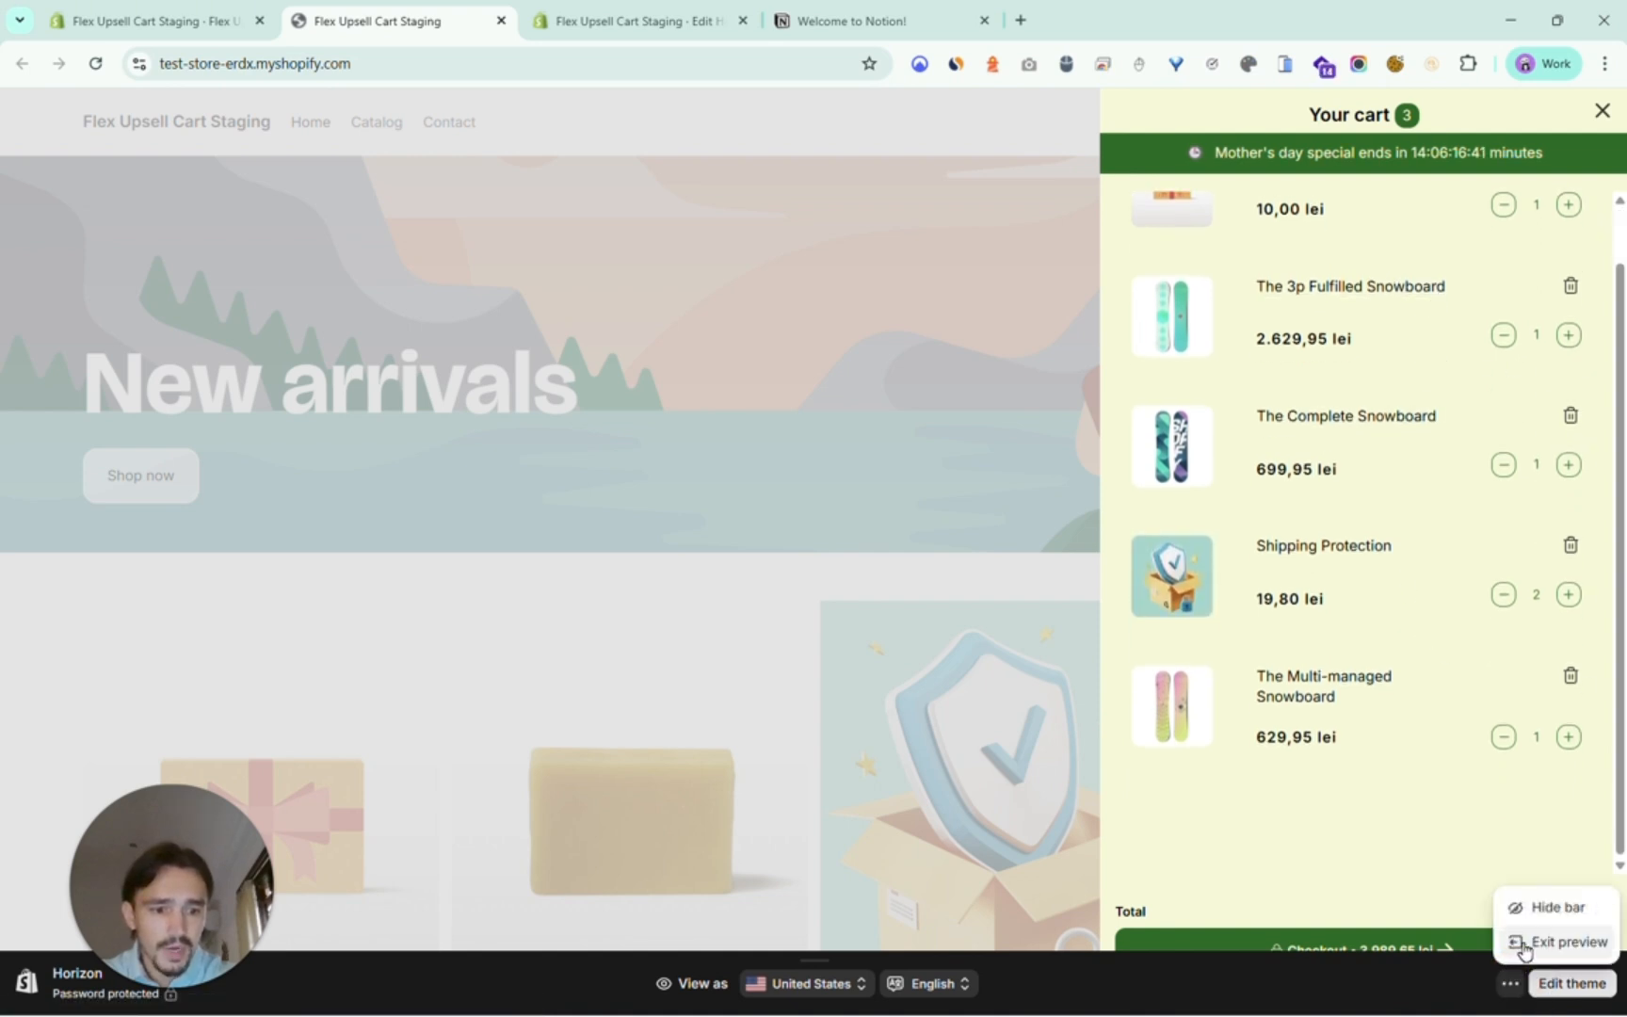
pyautogui.click(1553, 907)
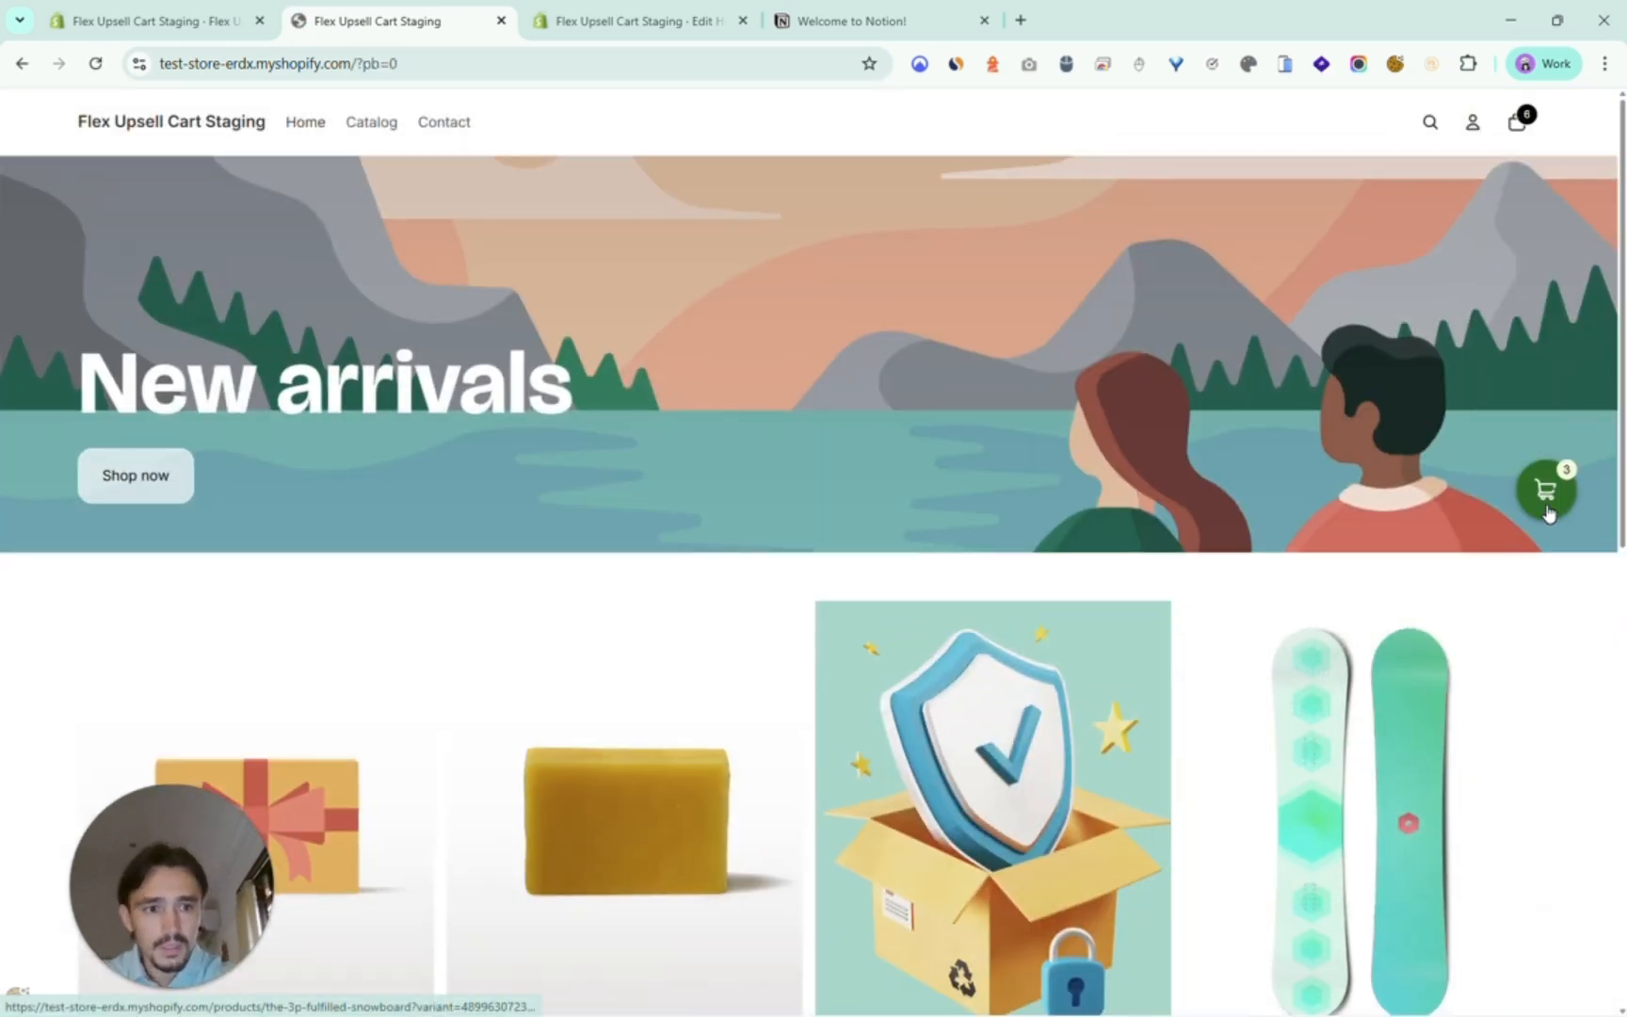
pyautogui.click(1543, 512)
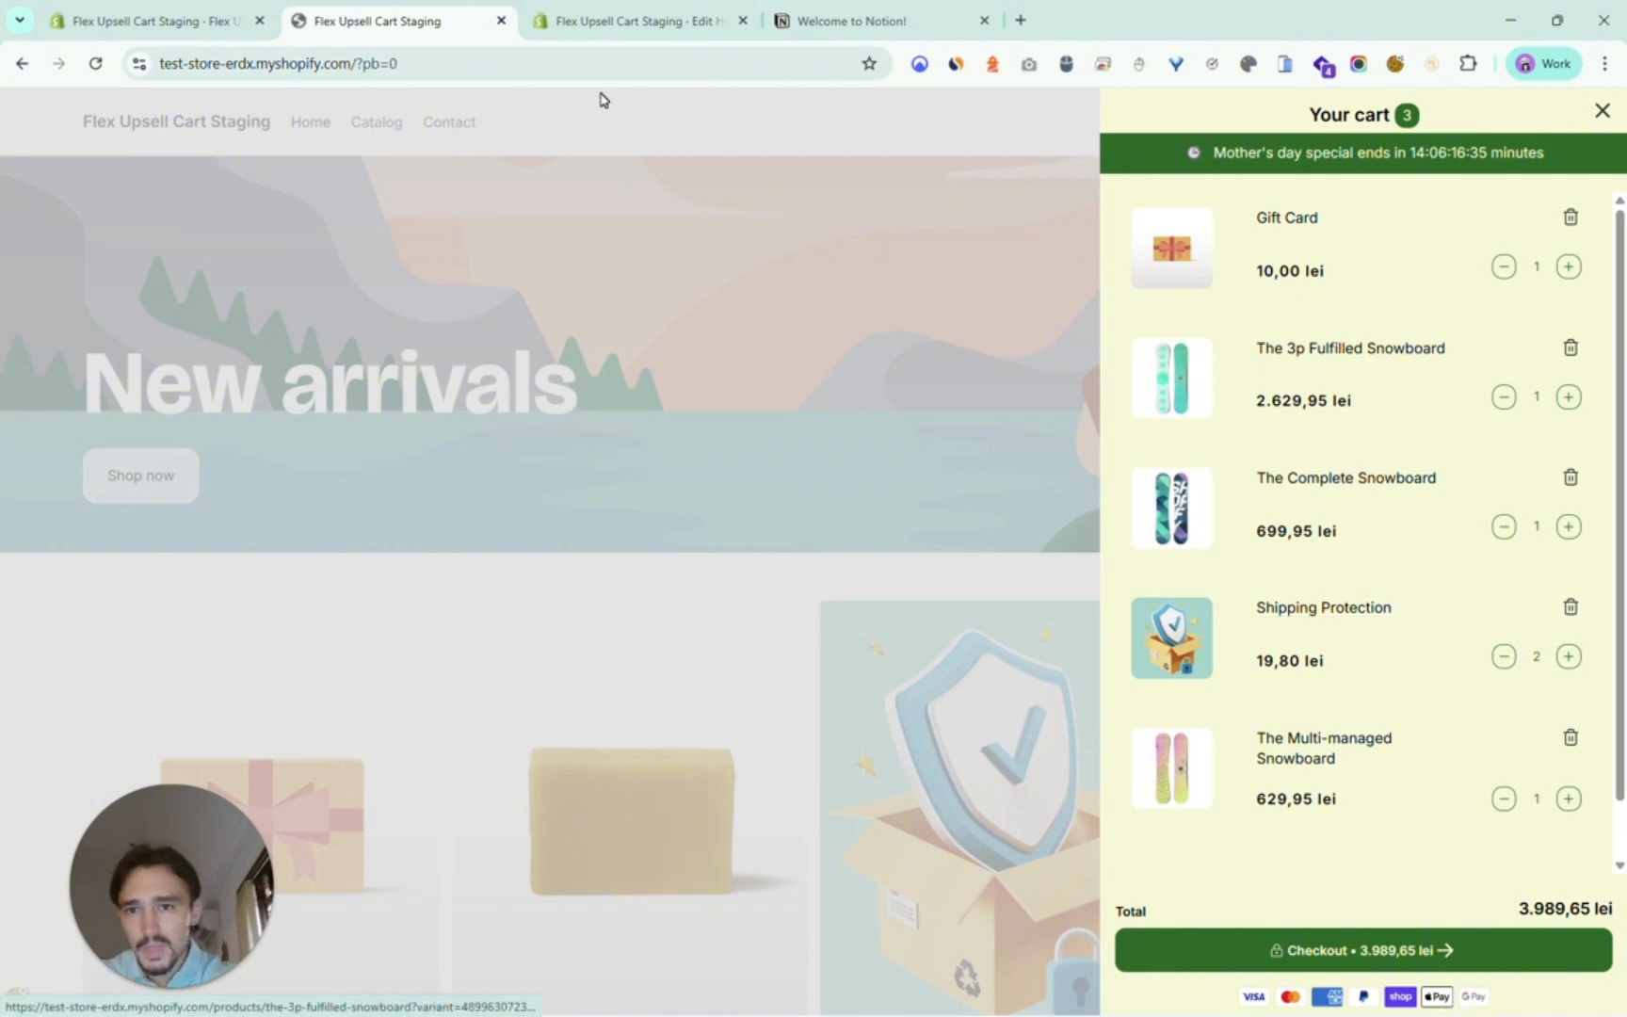
# Check the Flex Upsell Demo checklist in Notion, then return to the Cart Editor.
pyautogui.click(240, 19)
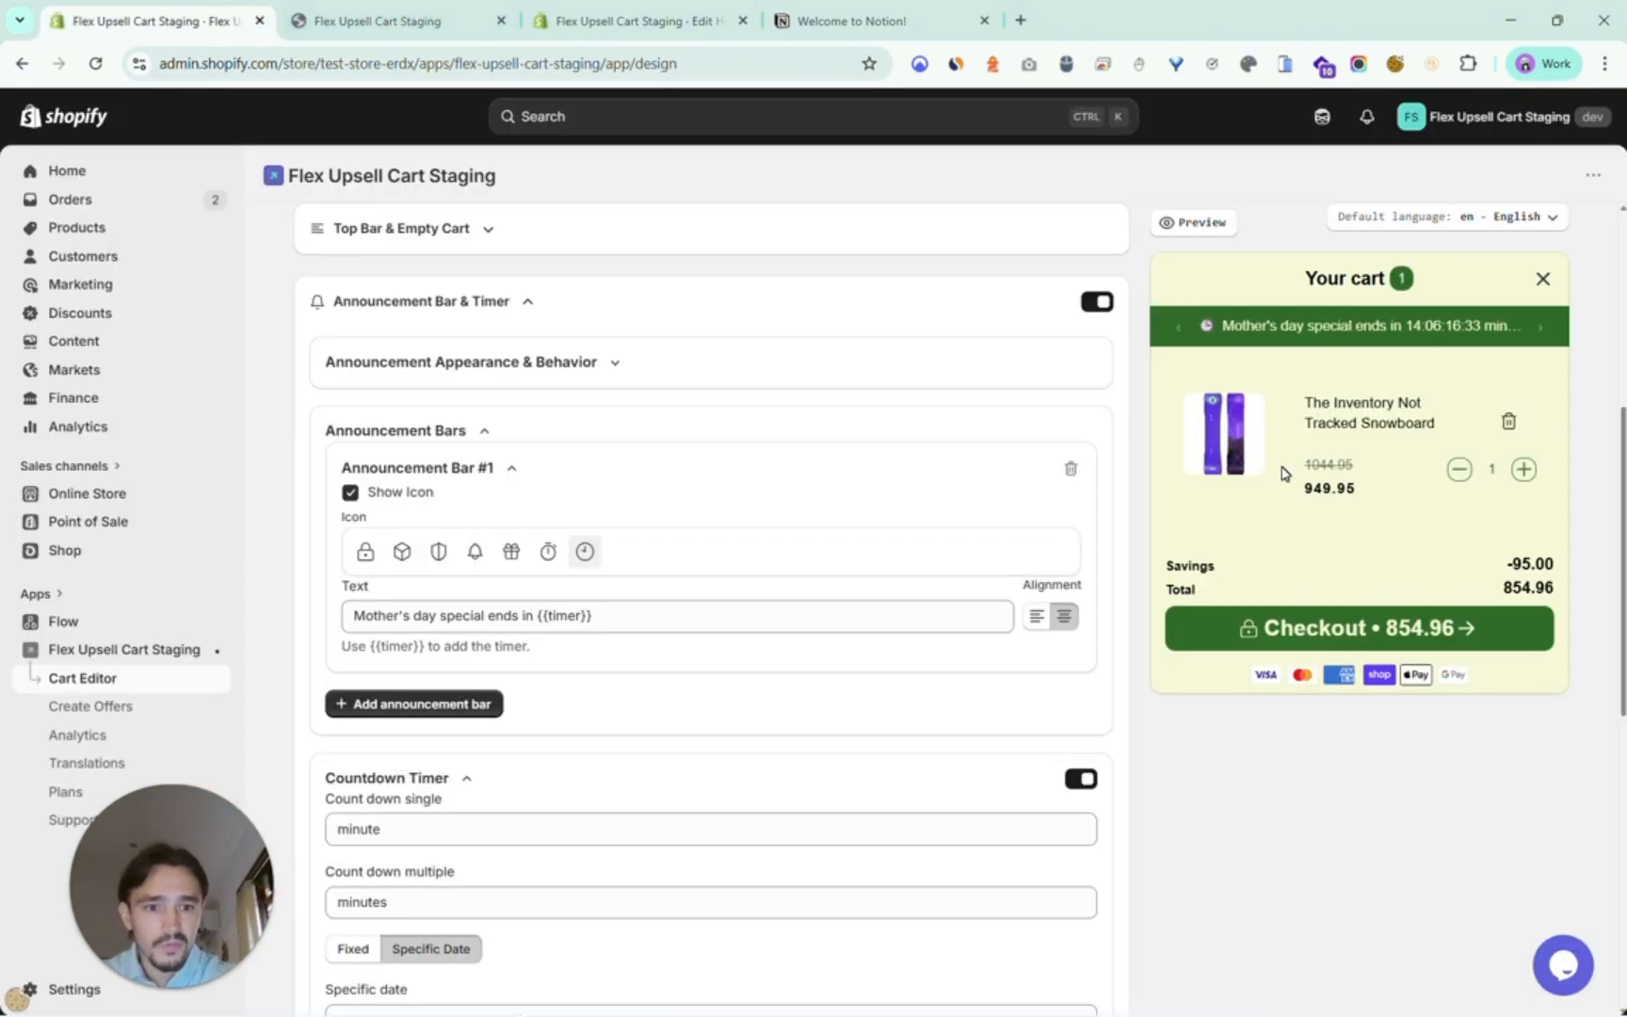
pyautogui.click(975, 13)
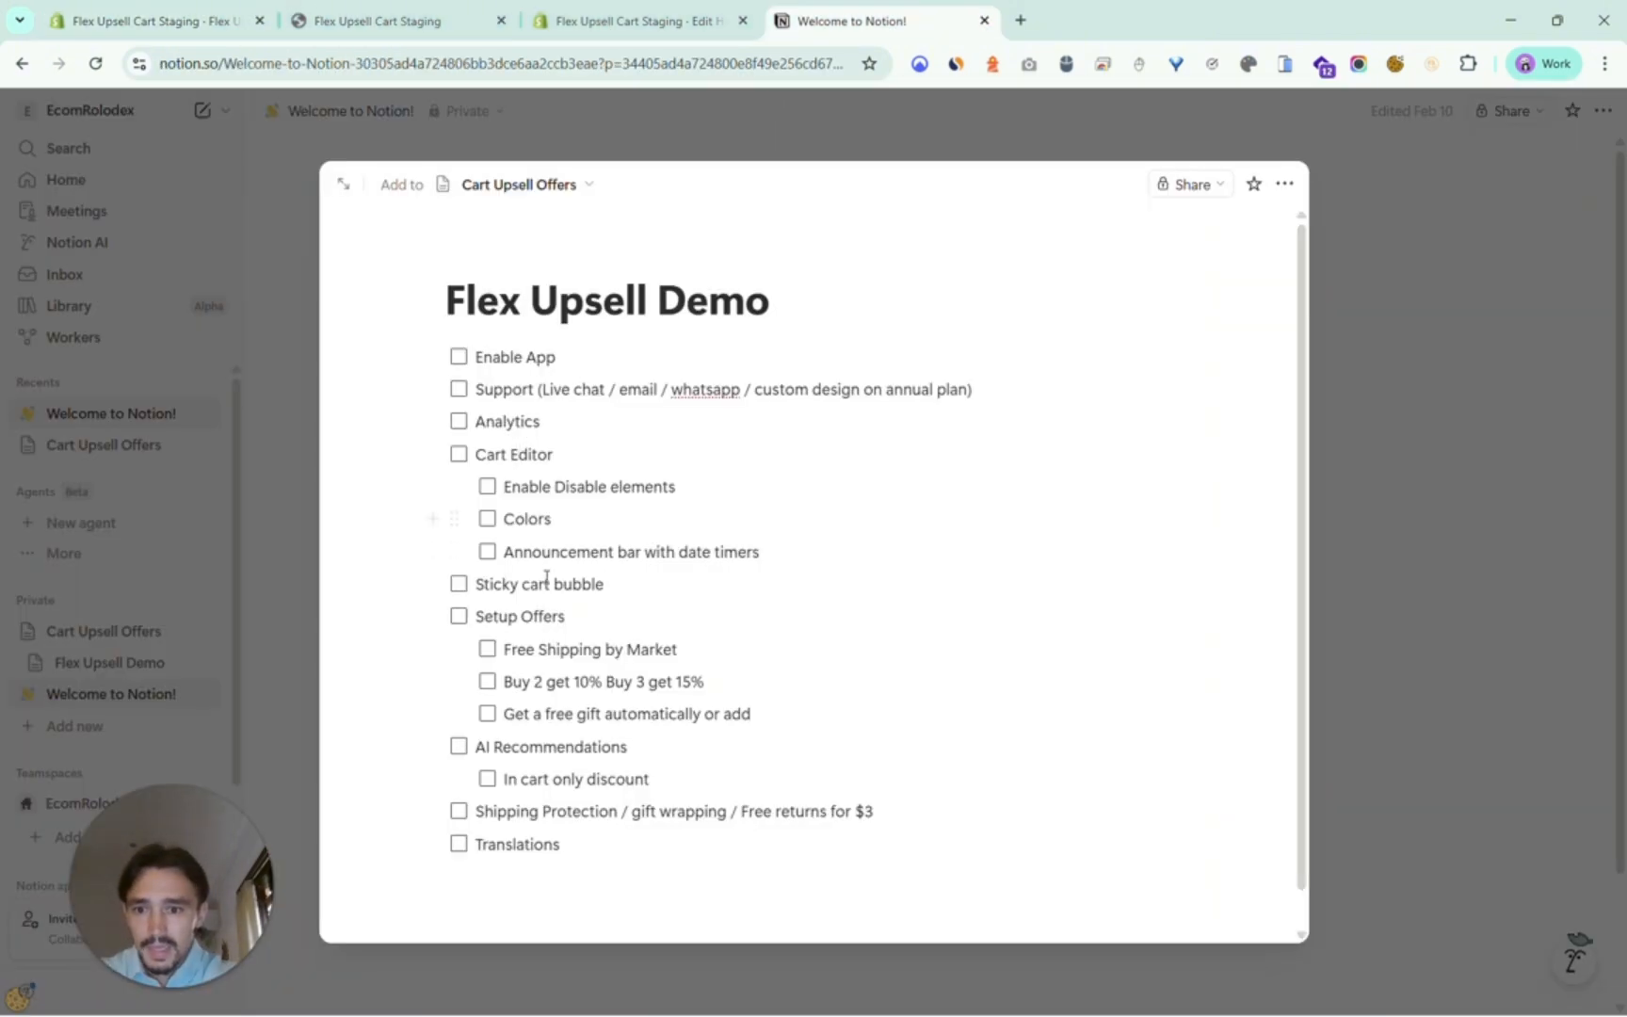
pyautogui.click(188, 19)
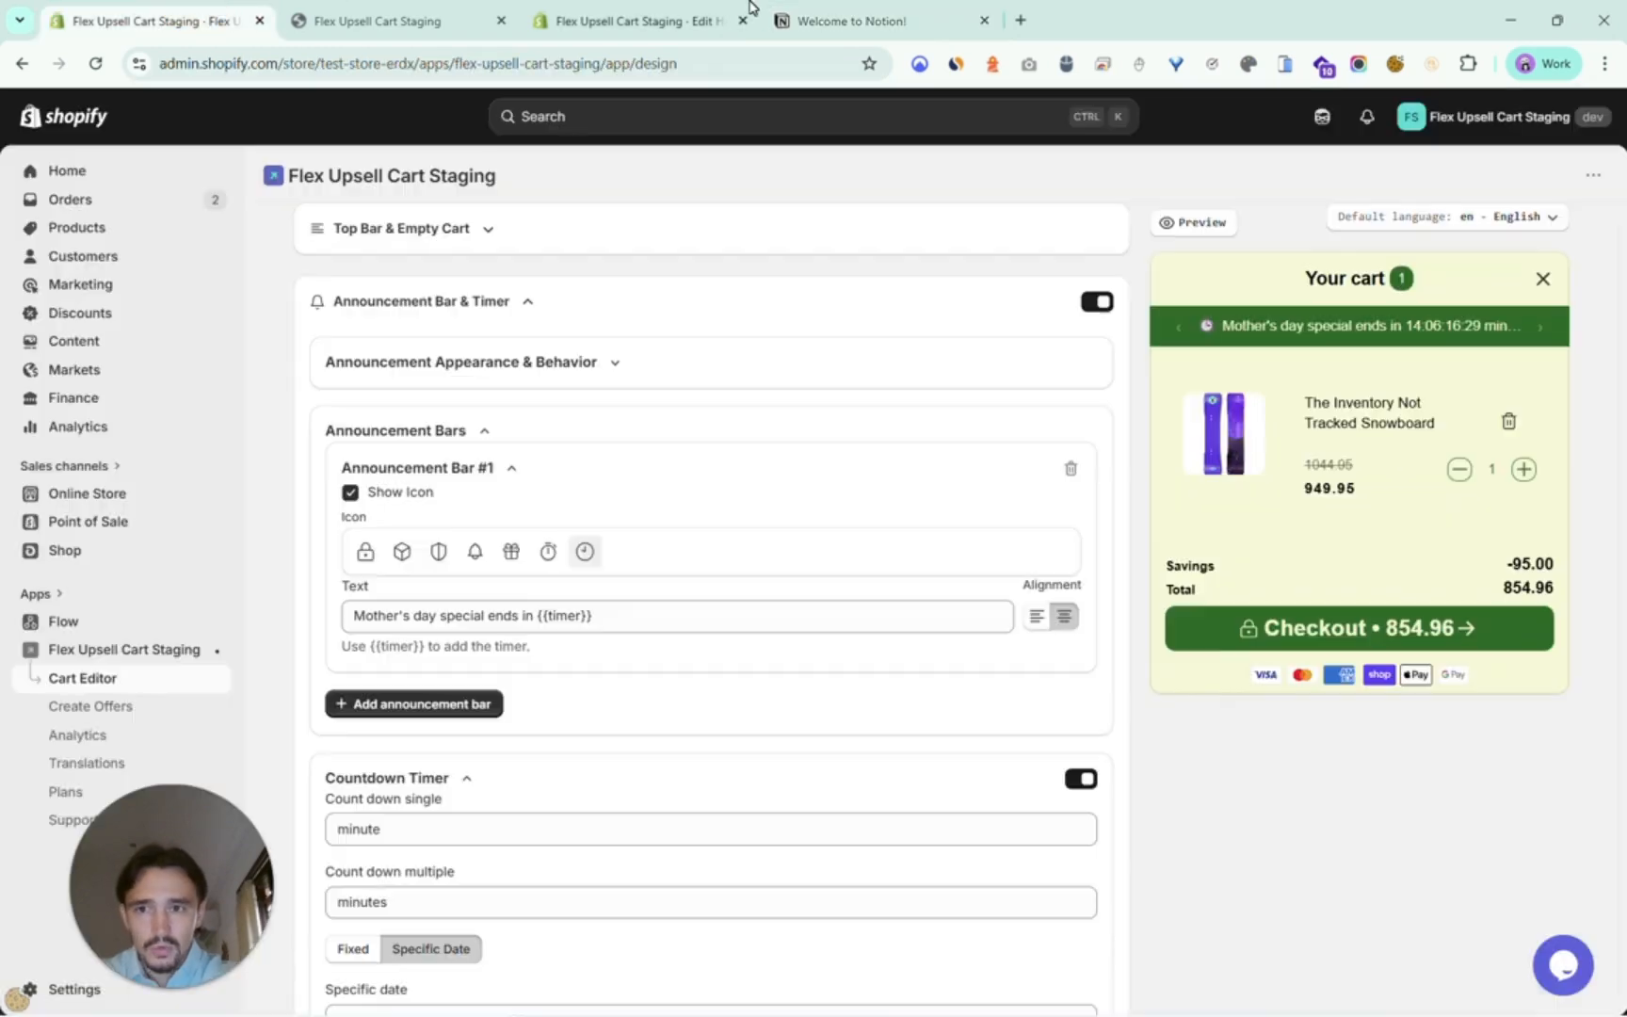
# Switch to the storefront, close the open cart and reopen it from the store header's cart icon.
pyautogui.click(701, 18)
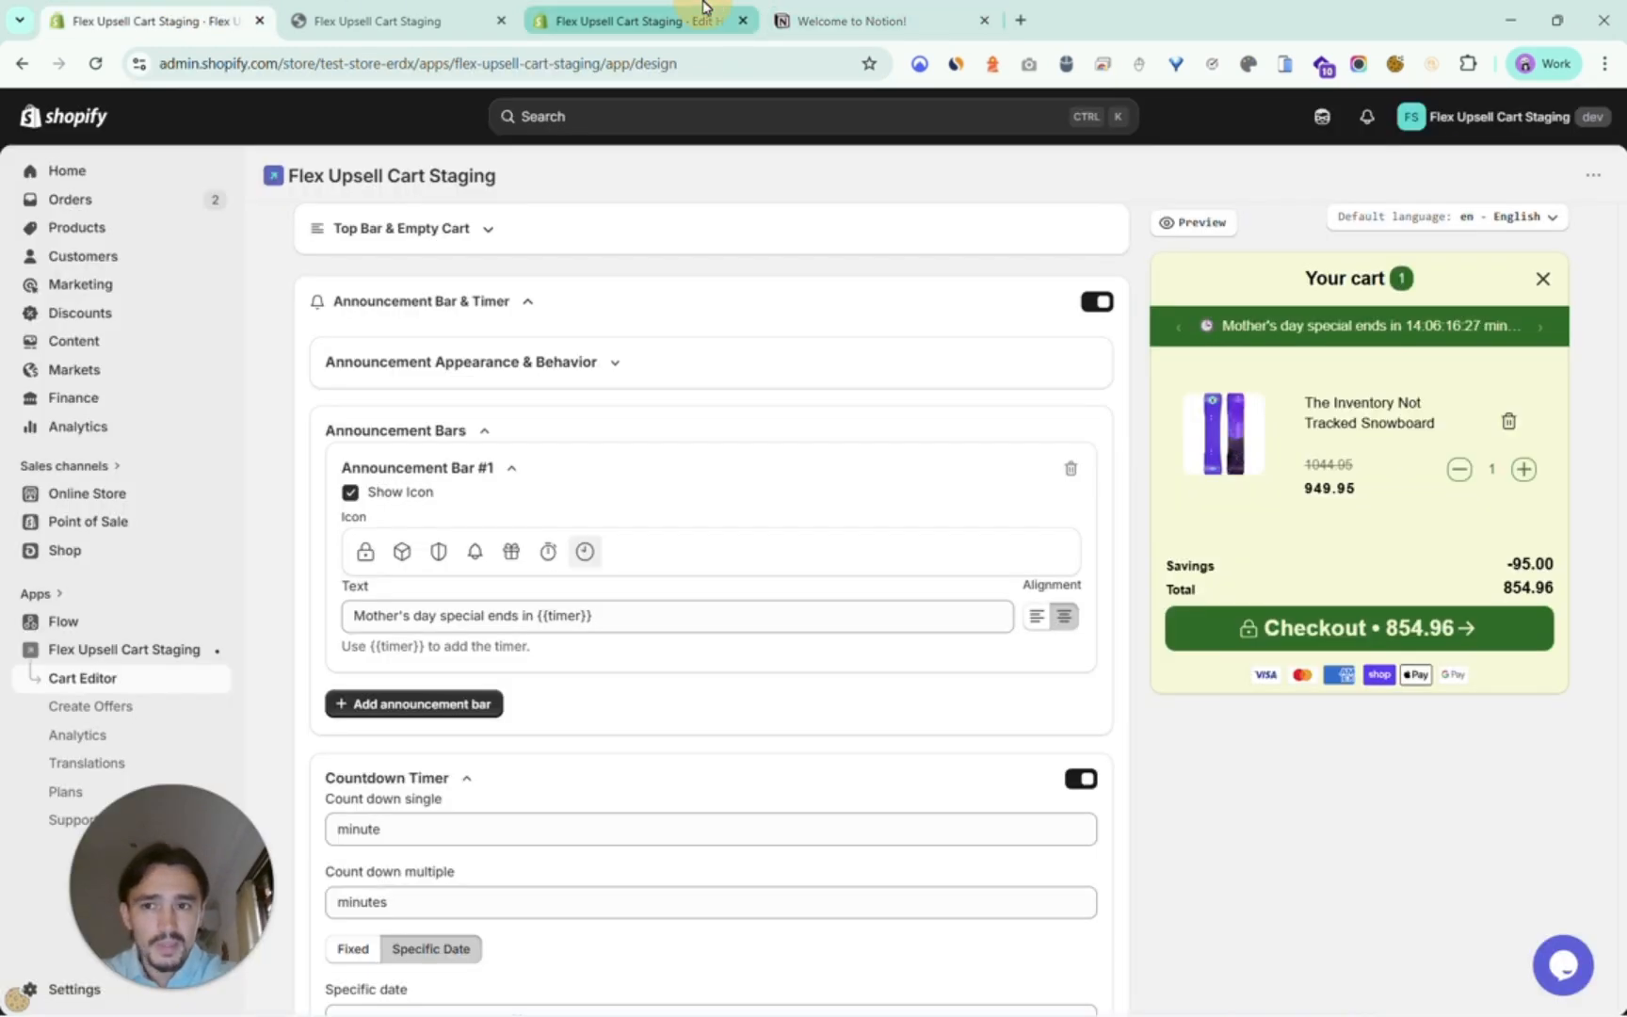
pyautogui.click(429, 17)
pyautogui.click(963, 433)
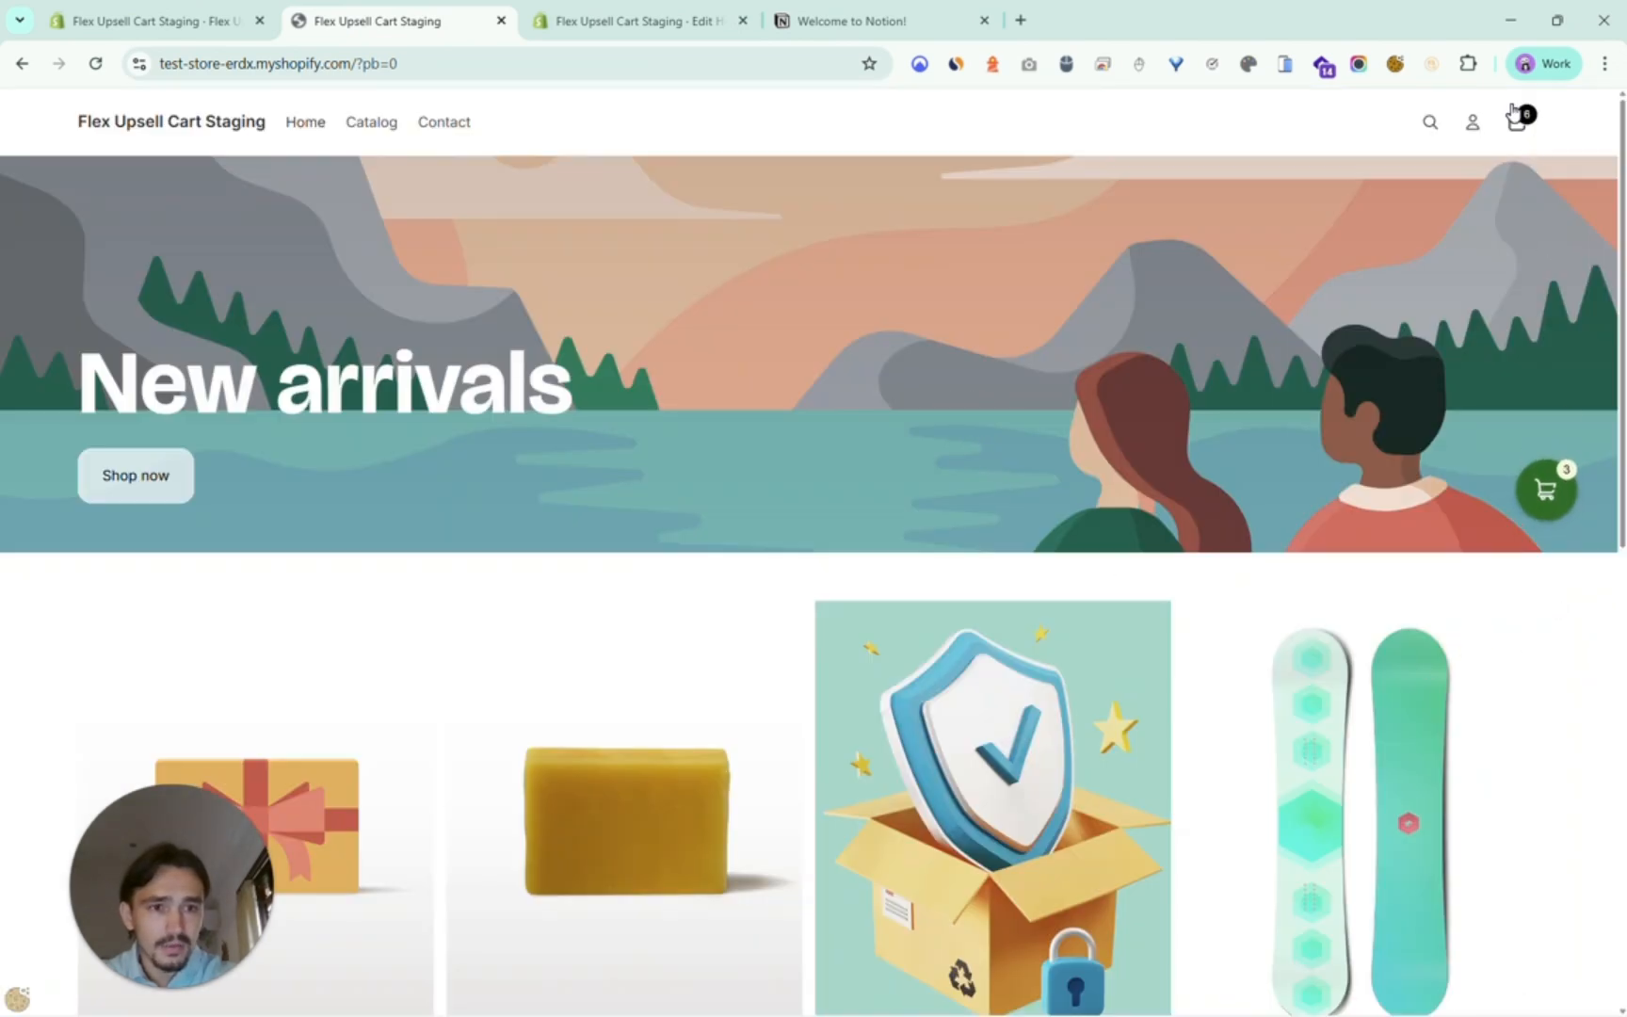
pyautogui.click(1519, 126)
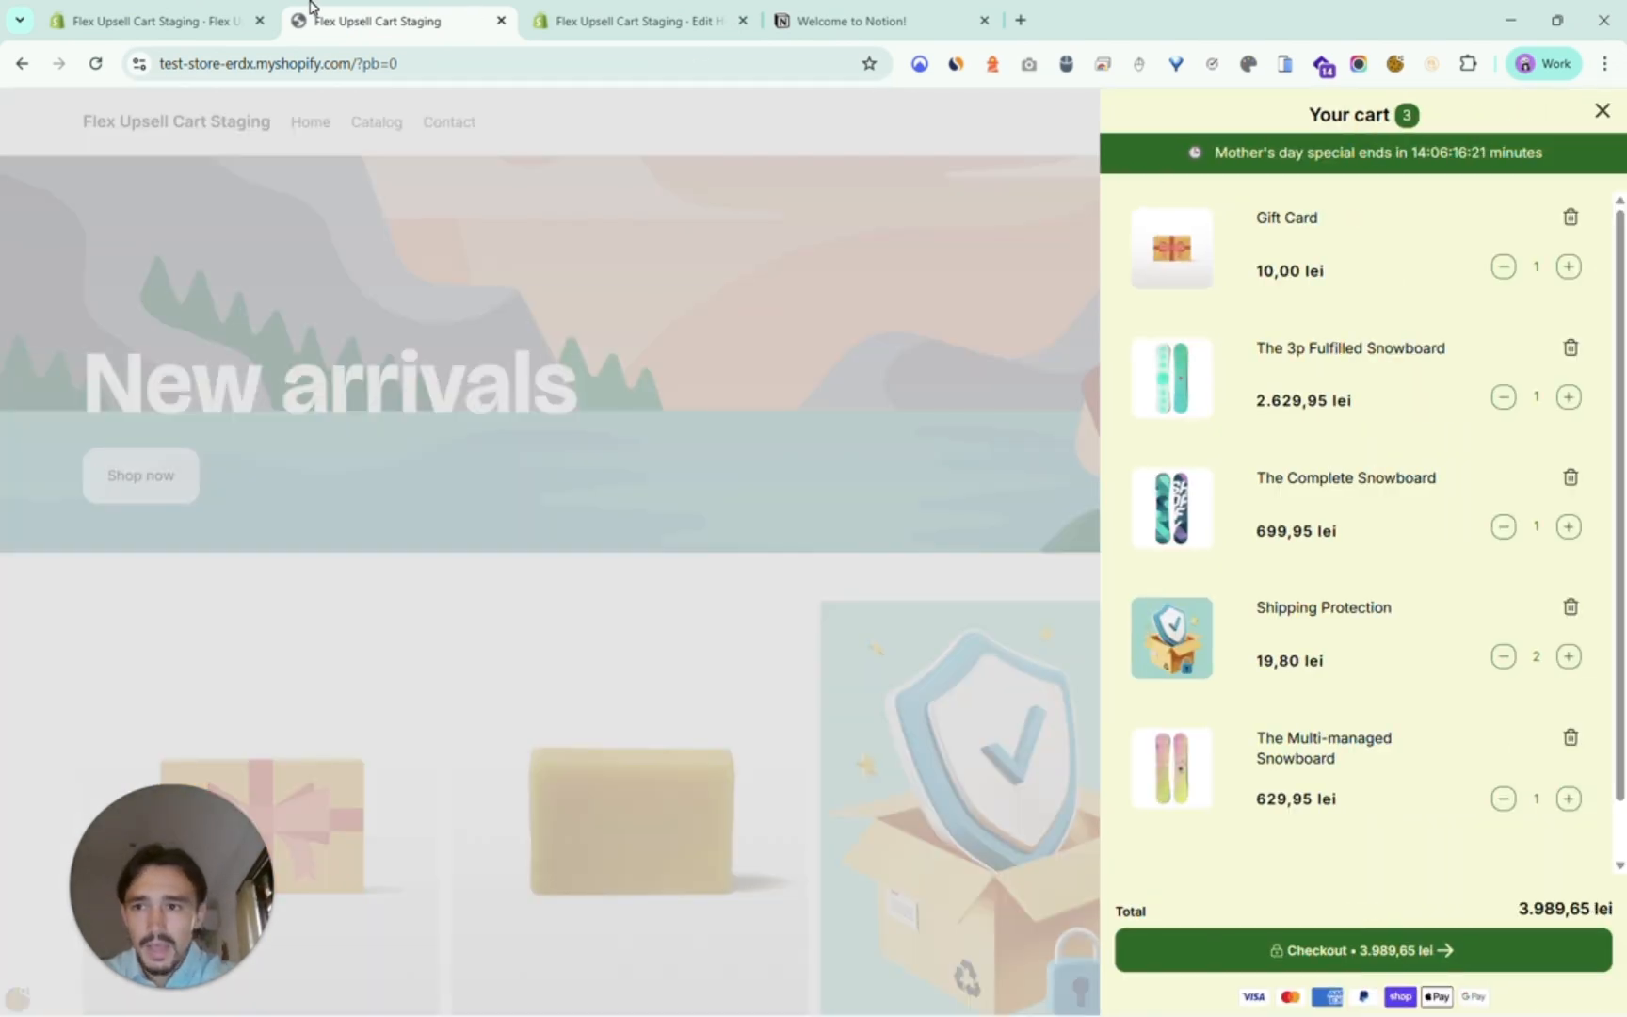
# Collapse Announcement Bar & Timer in the Cart Editor, disable Sticky cart bubble and save.
pyautogui.click(155, 12)
pyautogui.scroll(-1, 600, 454)
pyautogui.scroll(2, 722, 556)
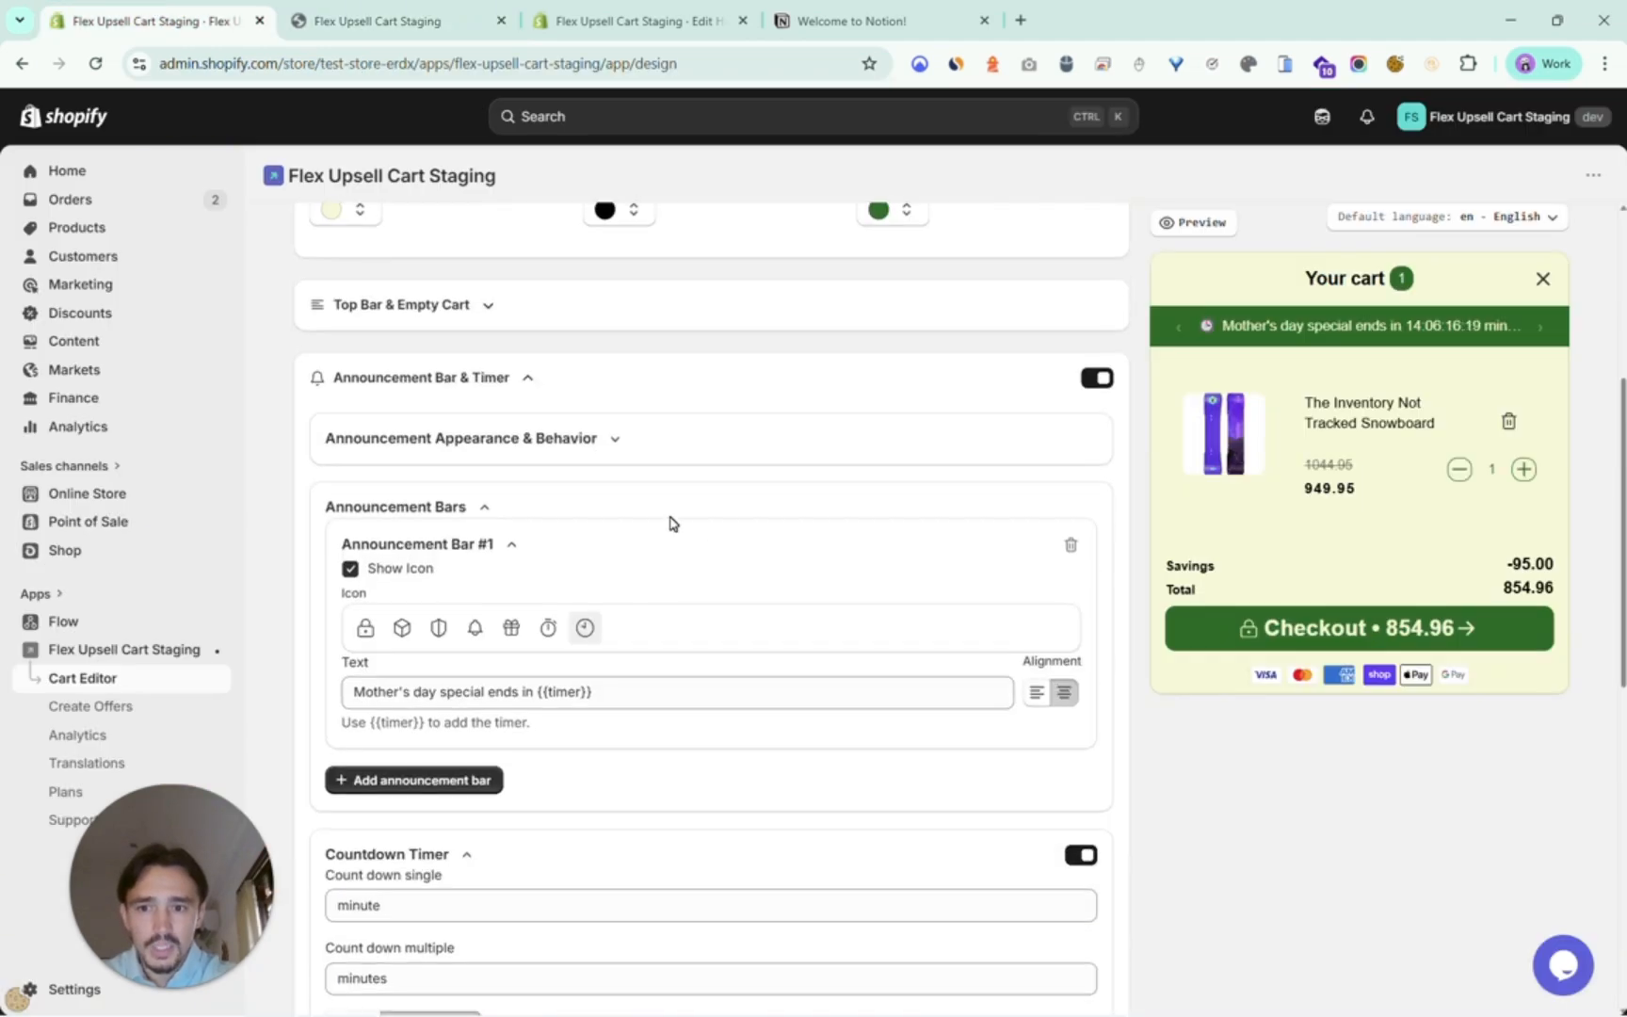
pyautogui.click(520, 380)
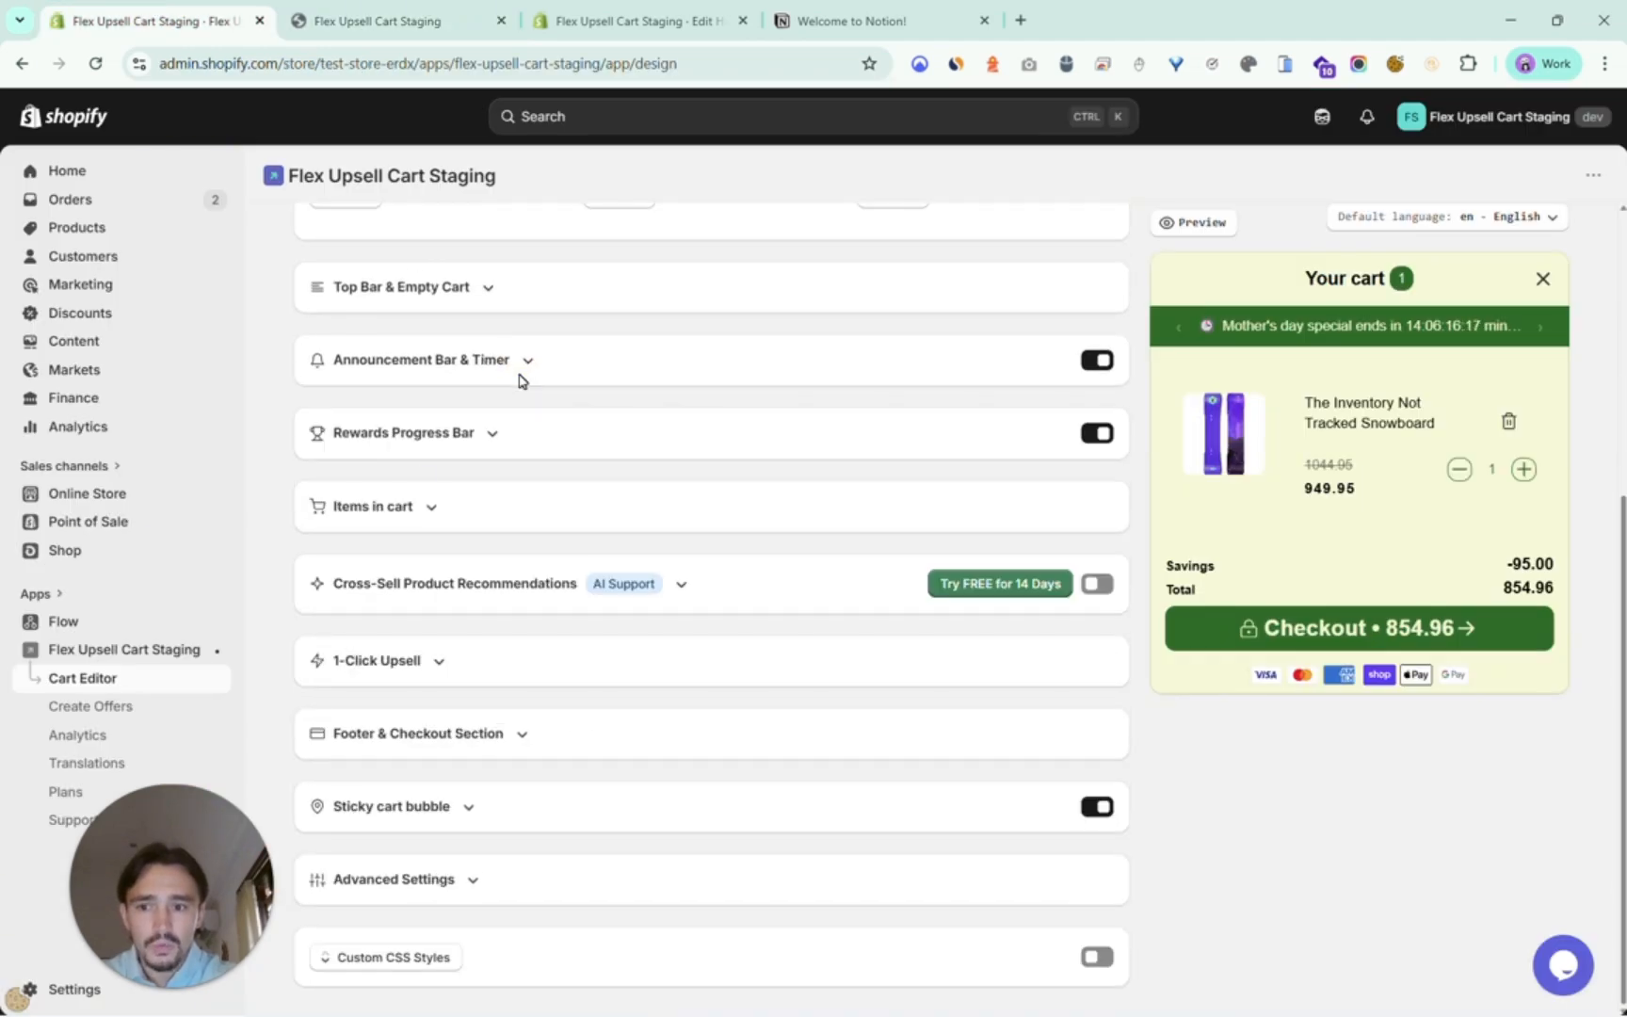
pyautogui.click(1090, 810)
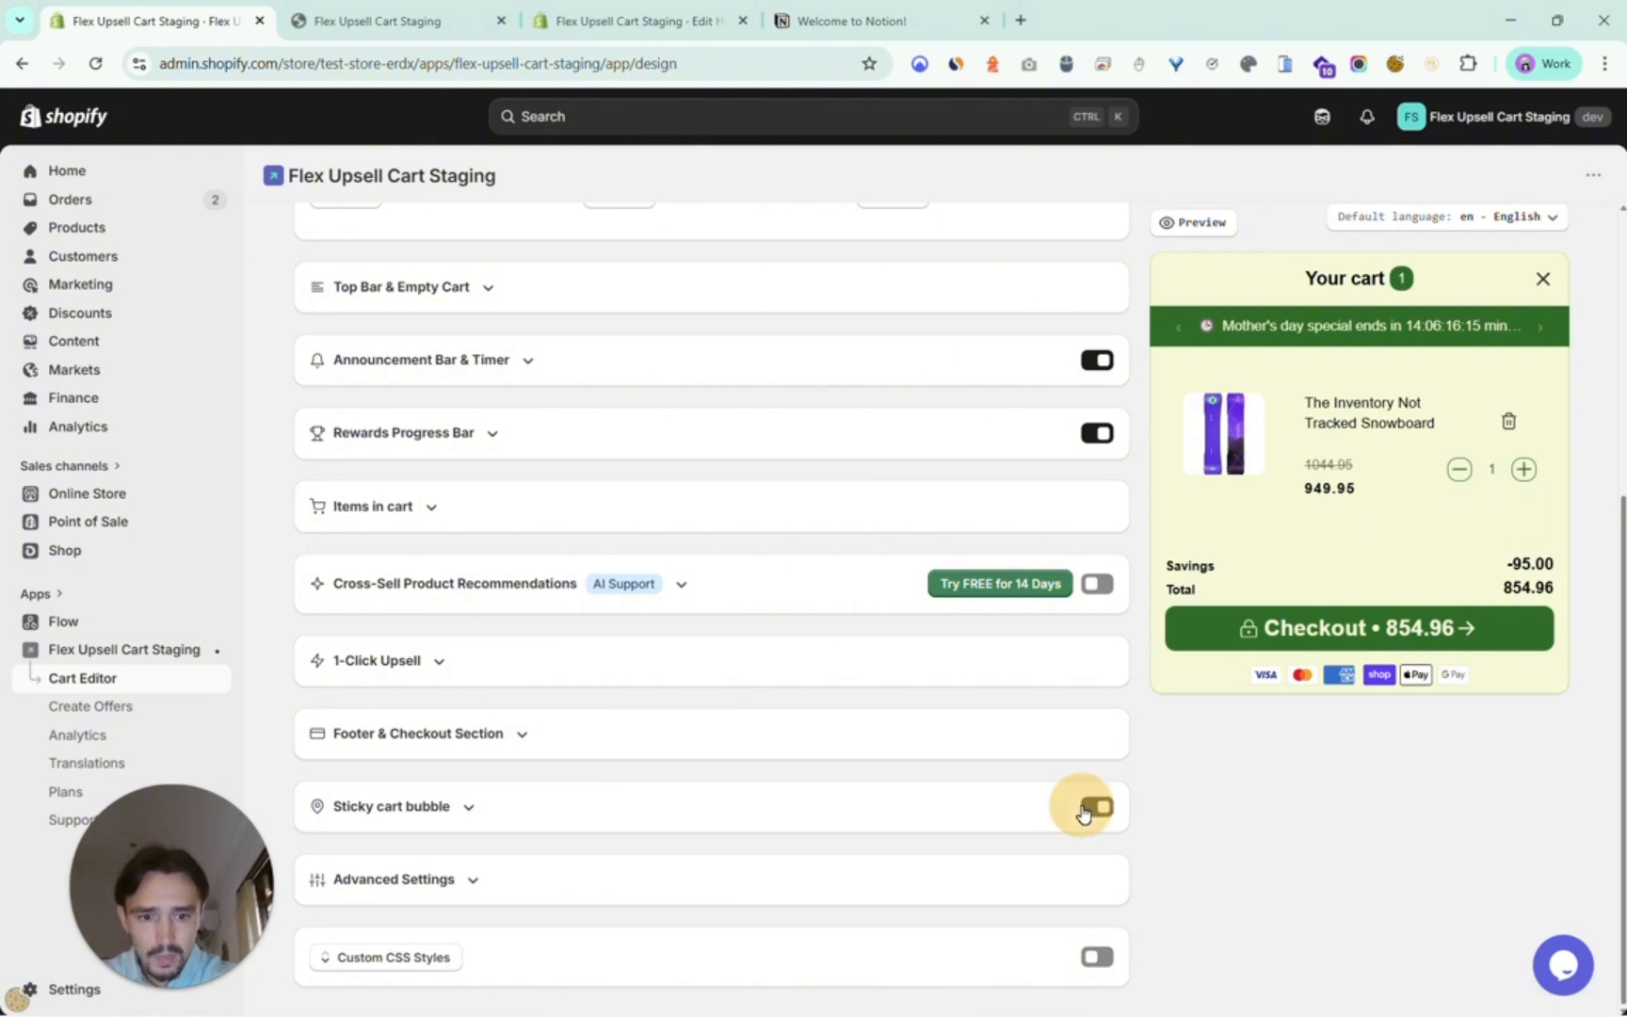
pyautogui.click(1109, 116)
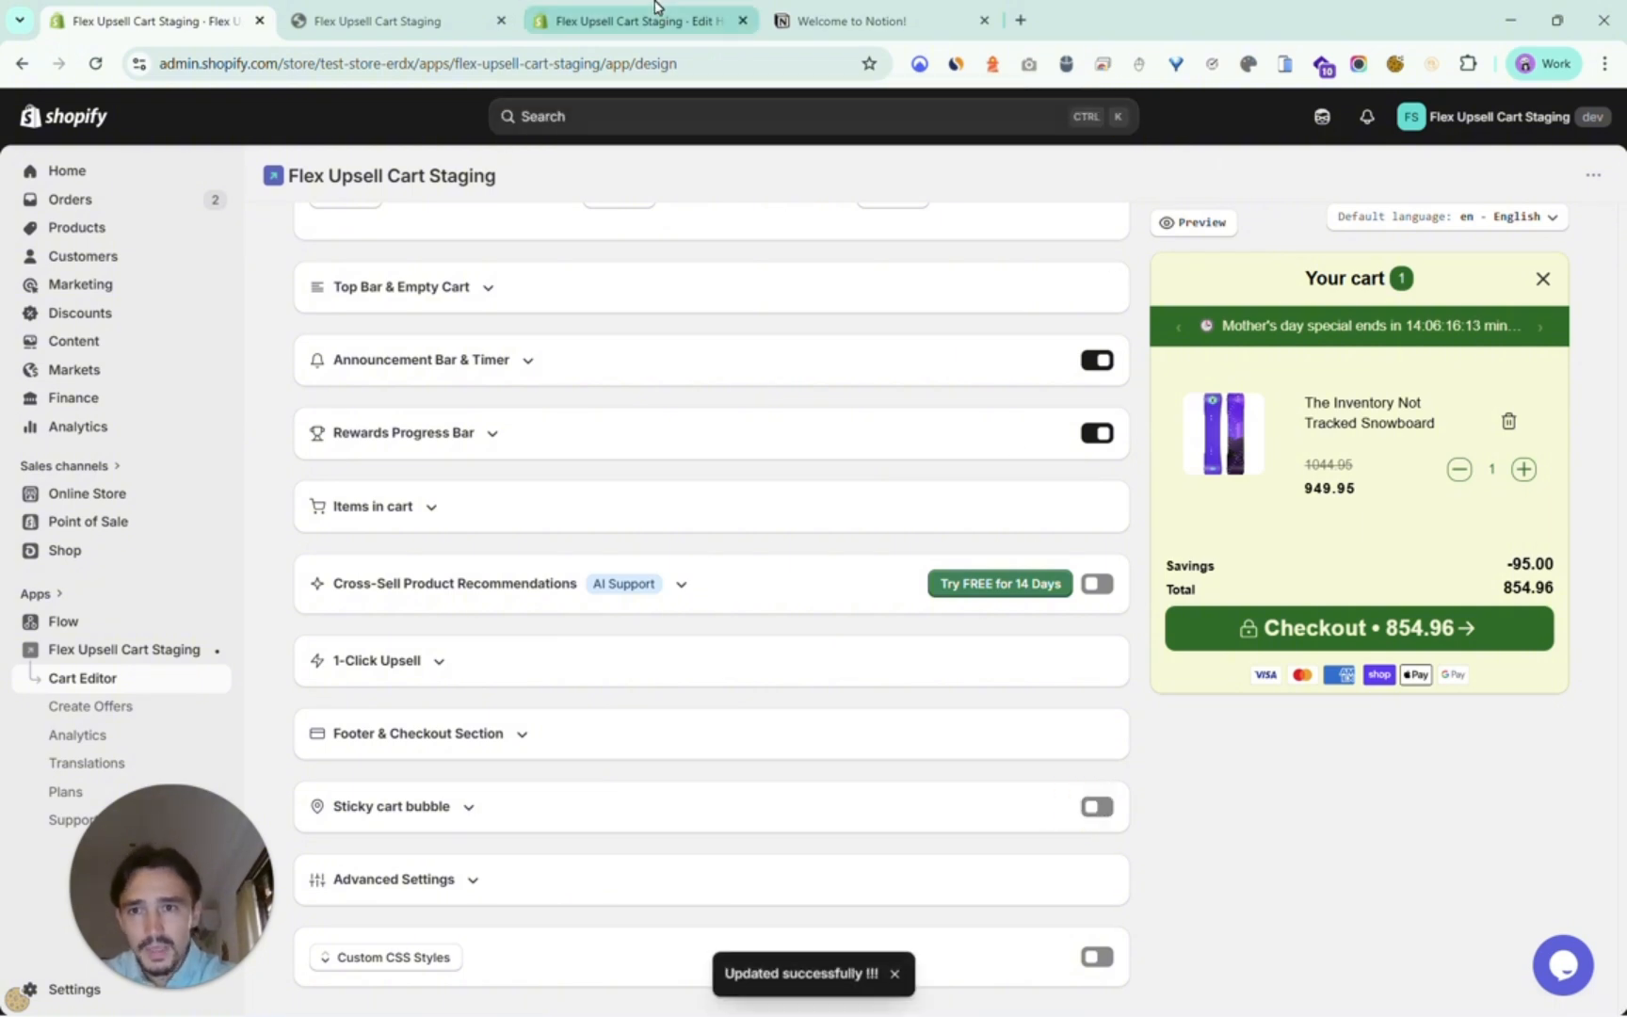
# Close the storefront cart, reload the page to check the sticky bubble, and open the cart from the store header.
pyautogui.click(377, 20)
pyautogui.click(993, 457)
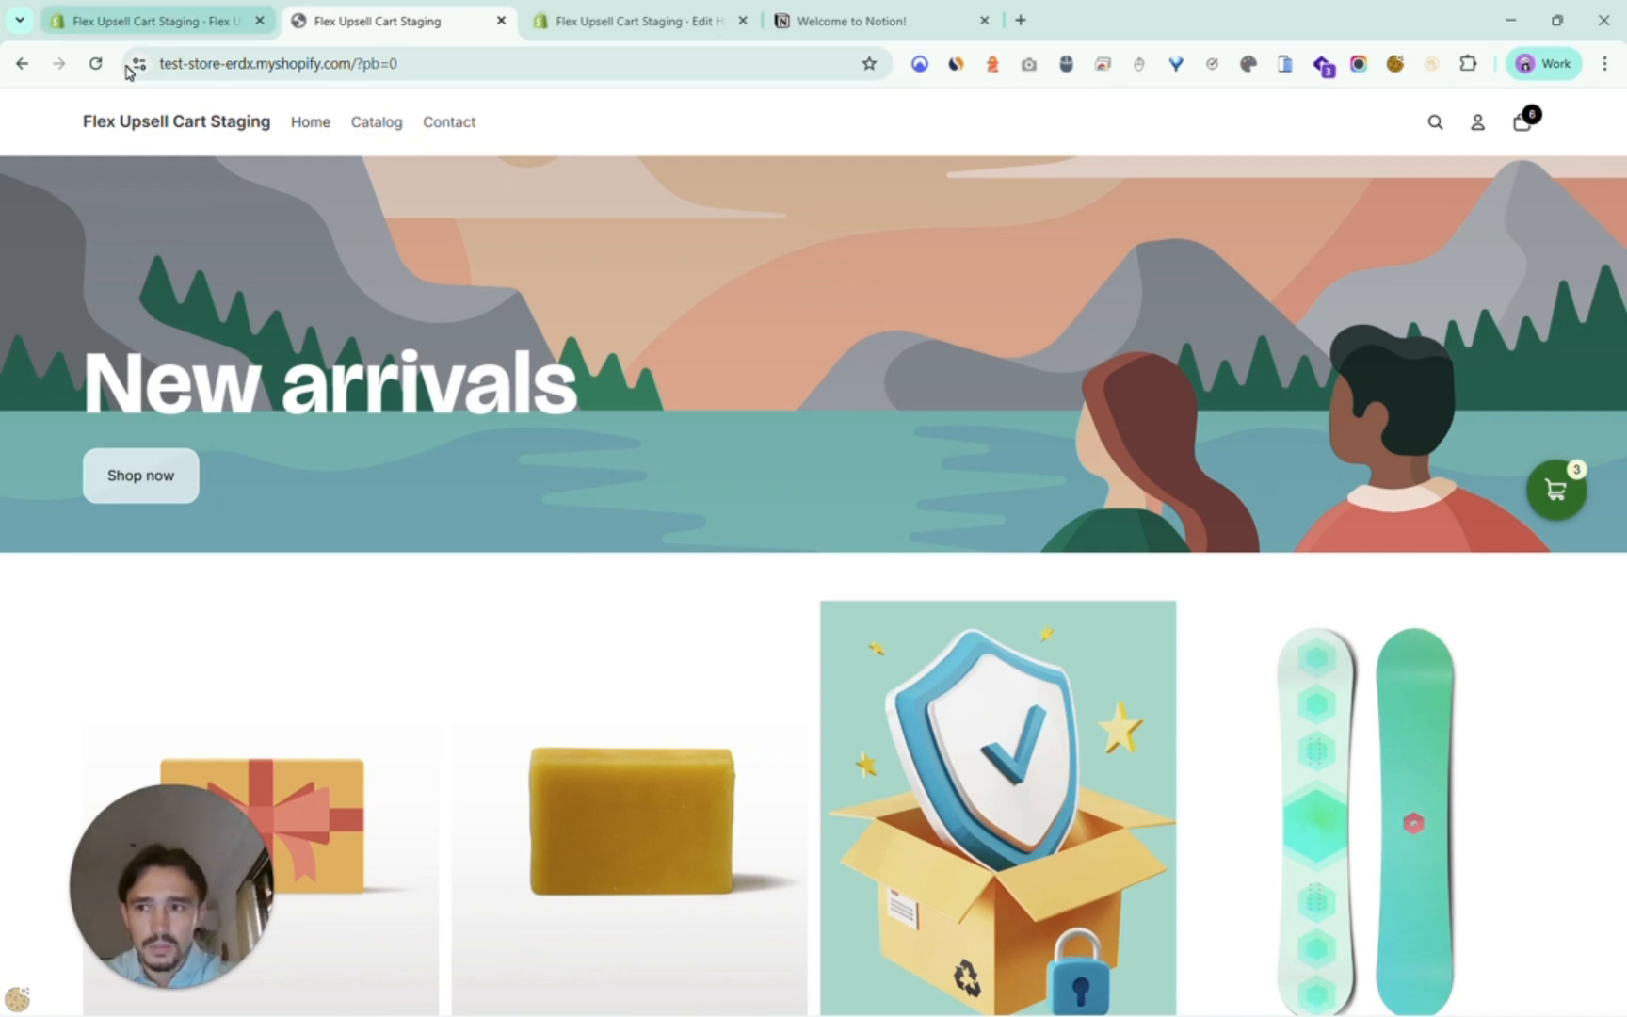
pyautogui.click(95, 63)
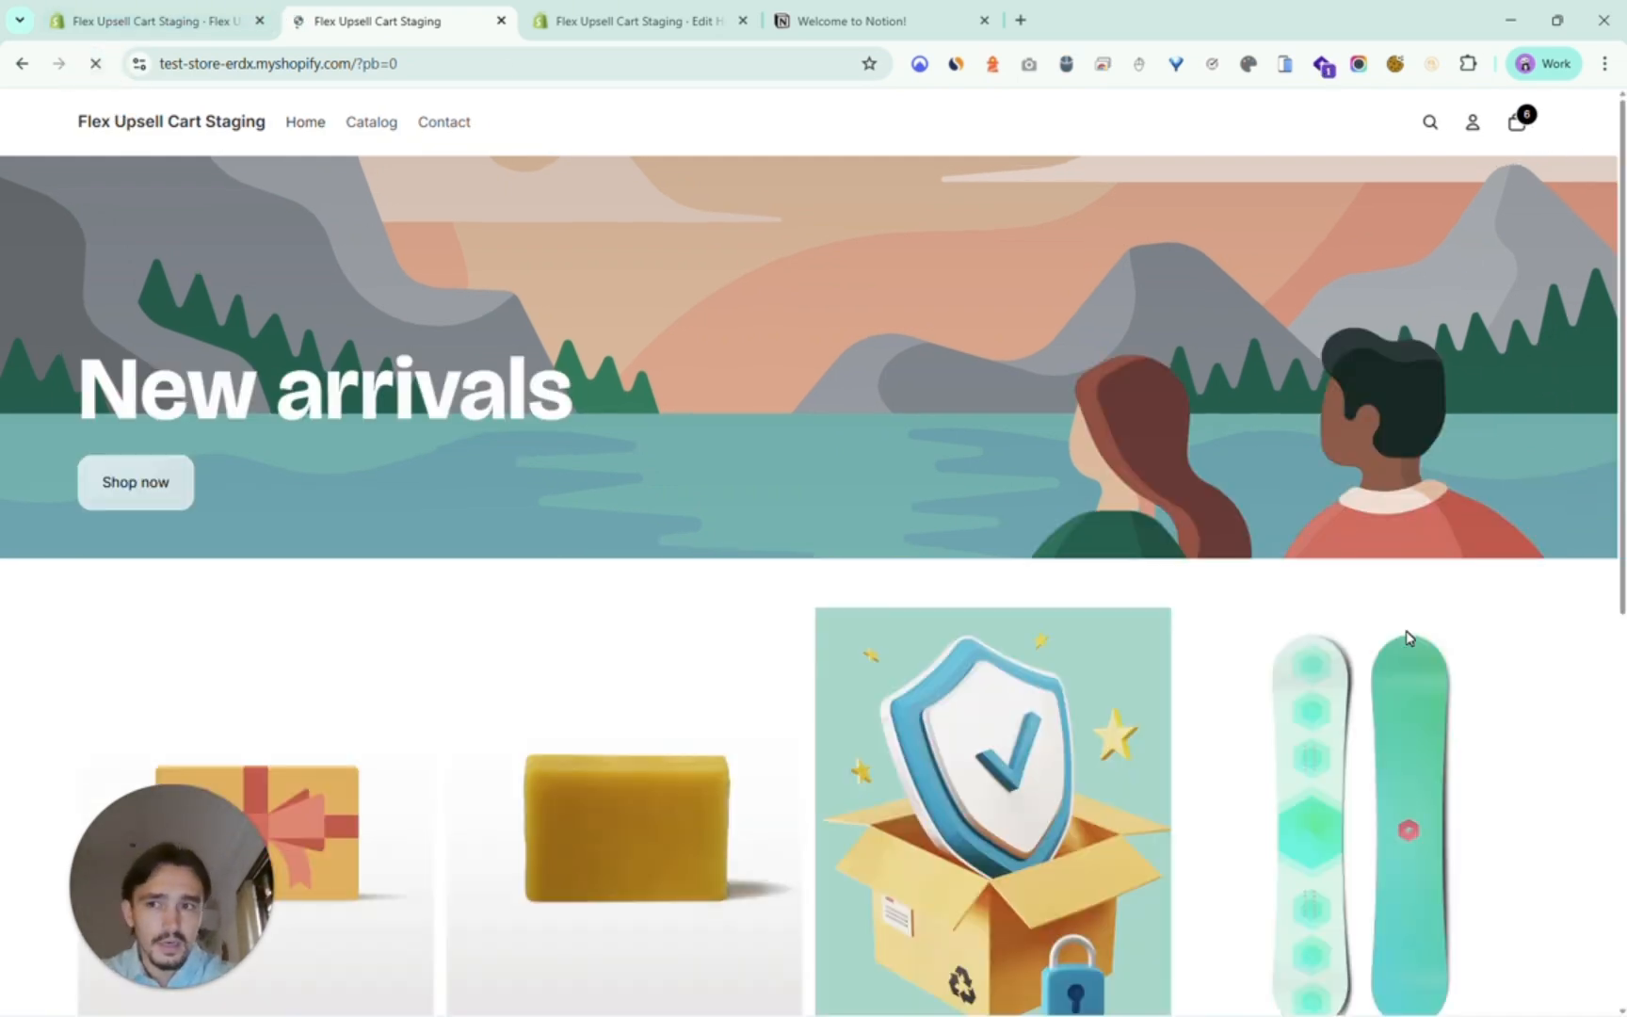
pyautogui.click(1523, 130)
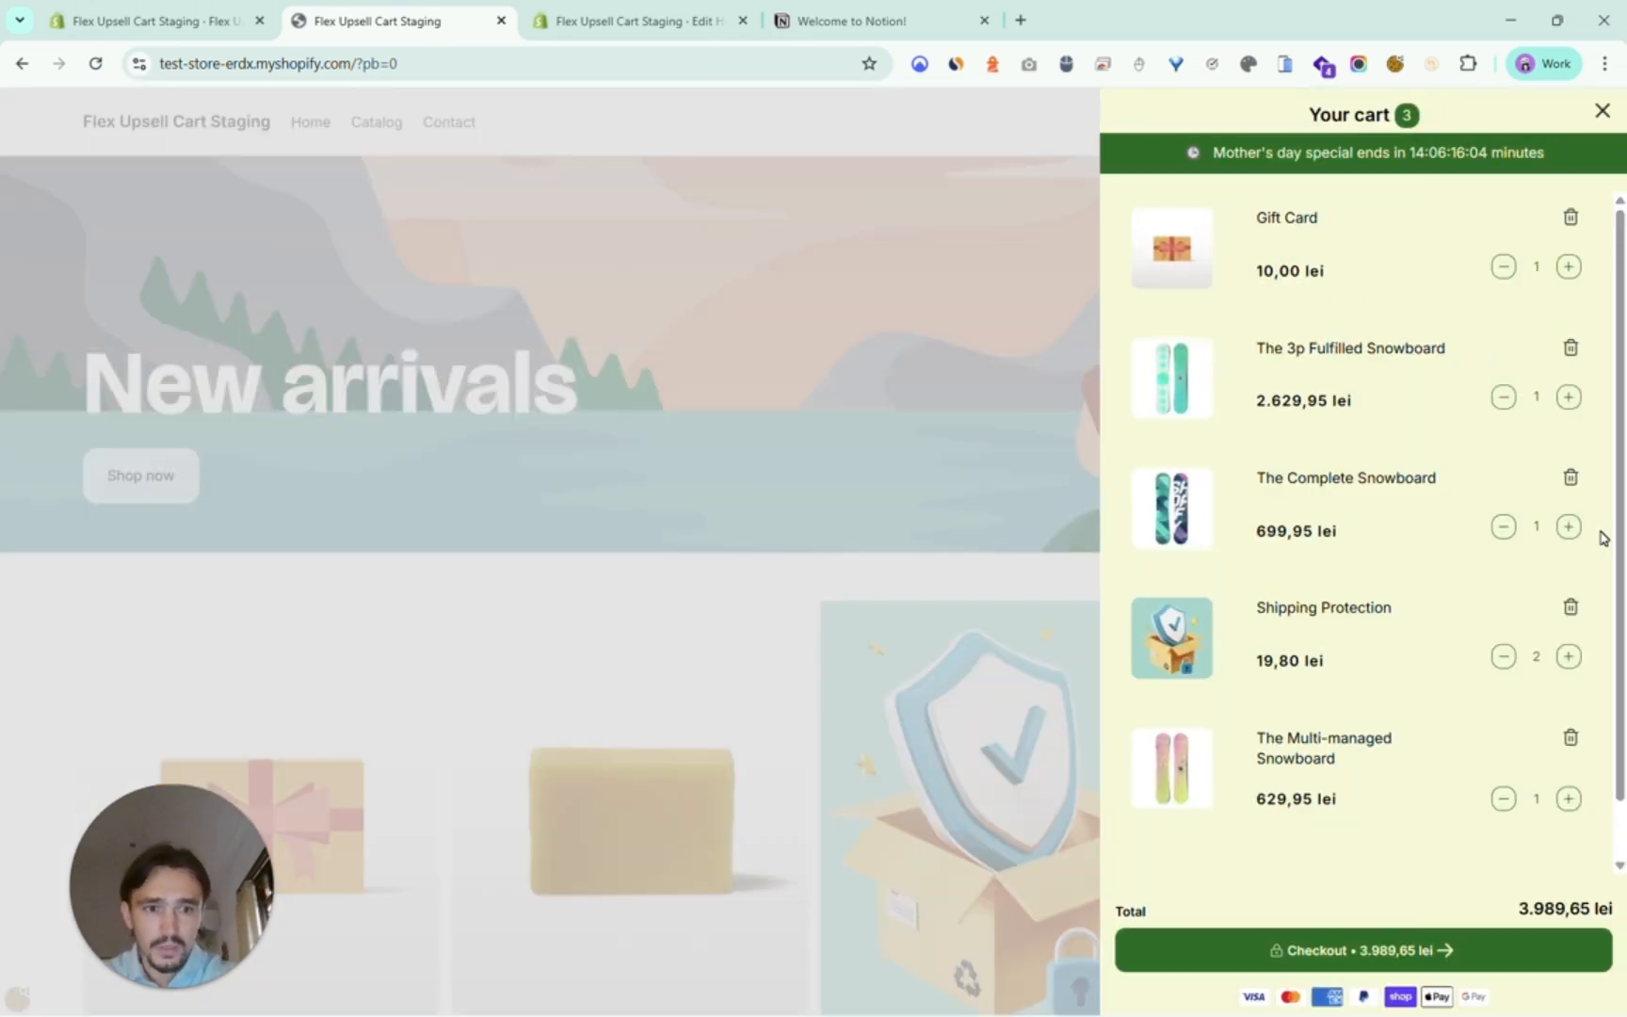
# Check the Setup Offers items in the Notion demo checklist and return to the Cart Editor.
pyautogui.click(158, 16)
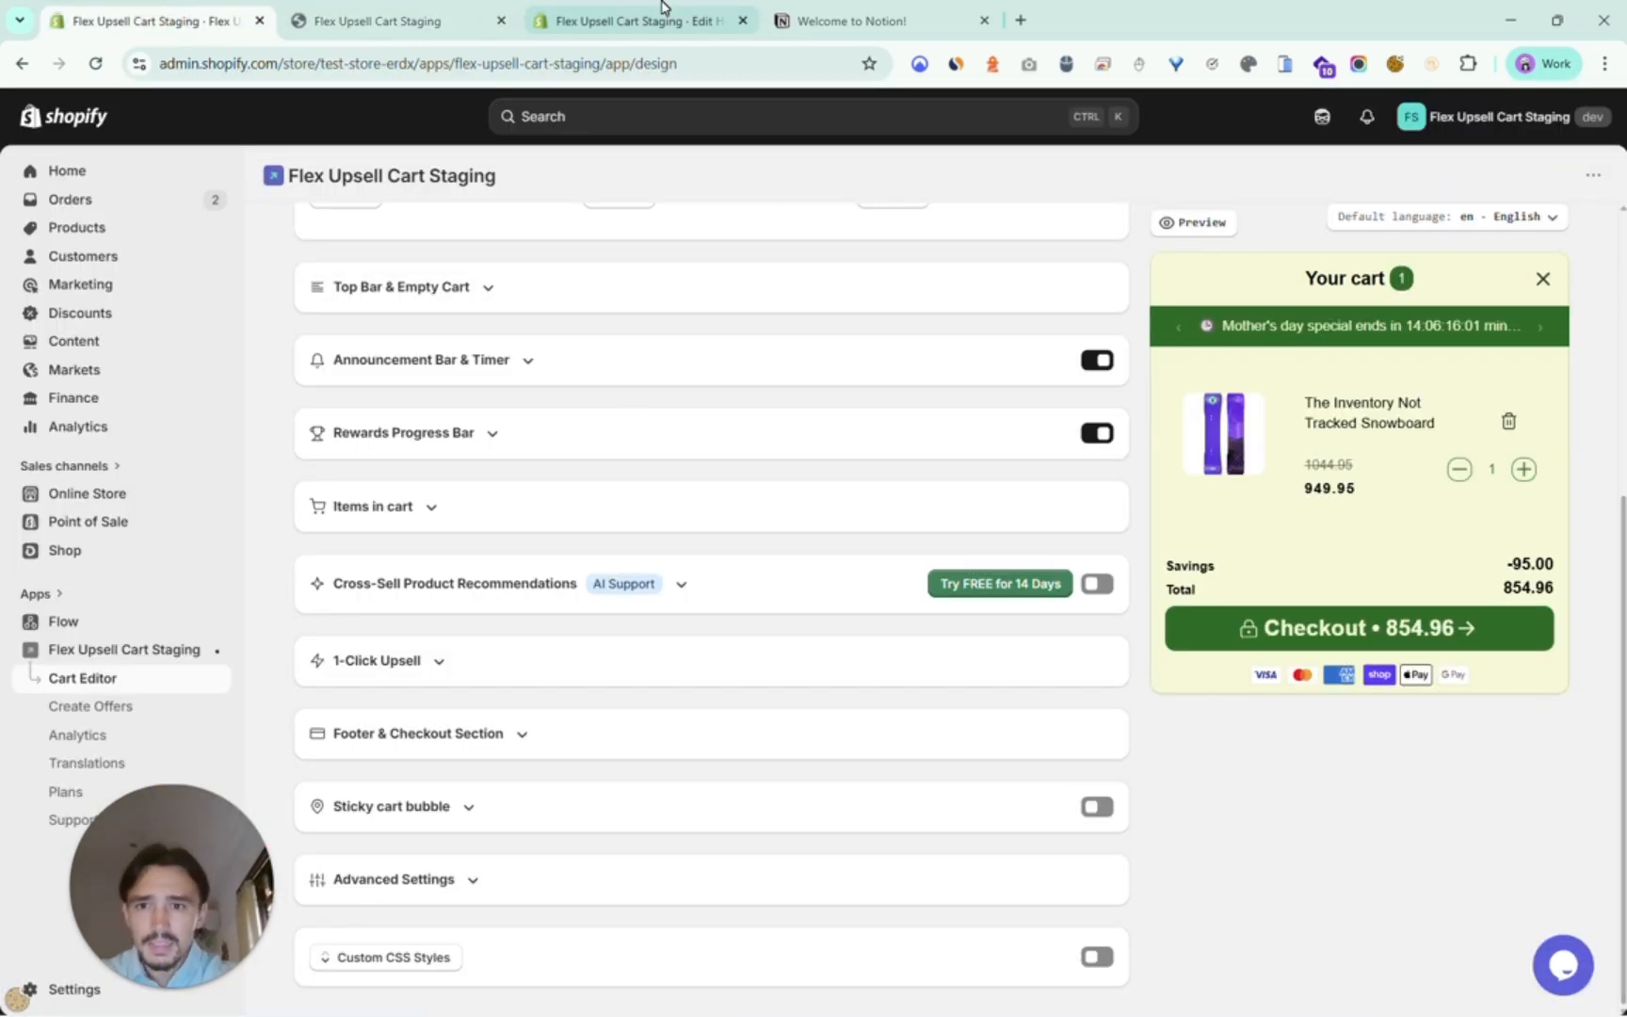
pyautogui.click(824, 9)
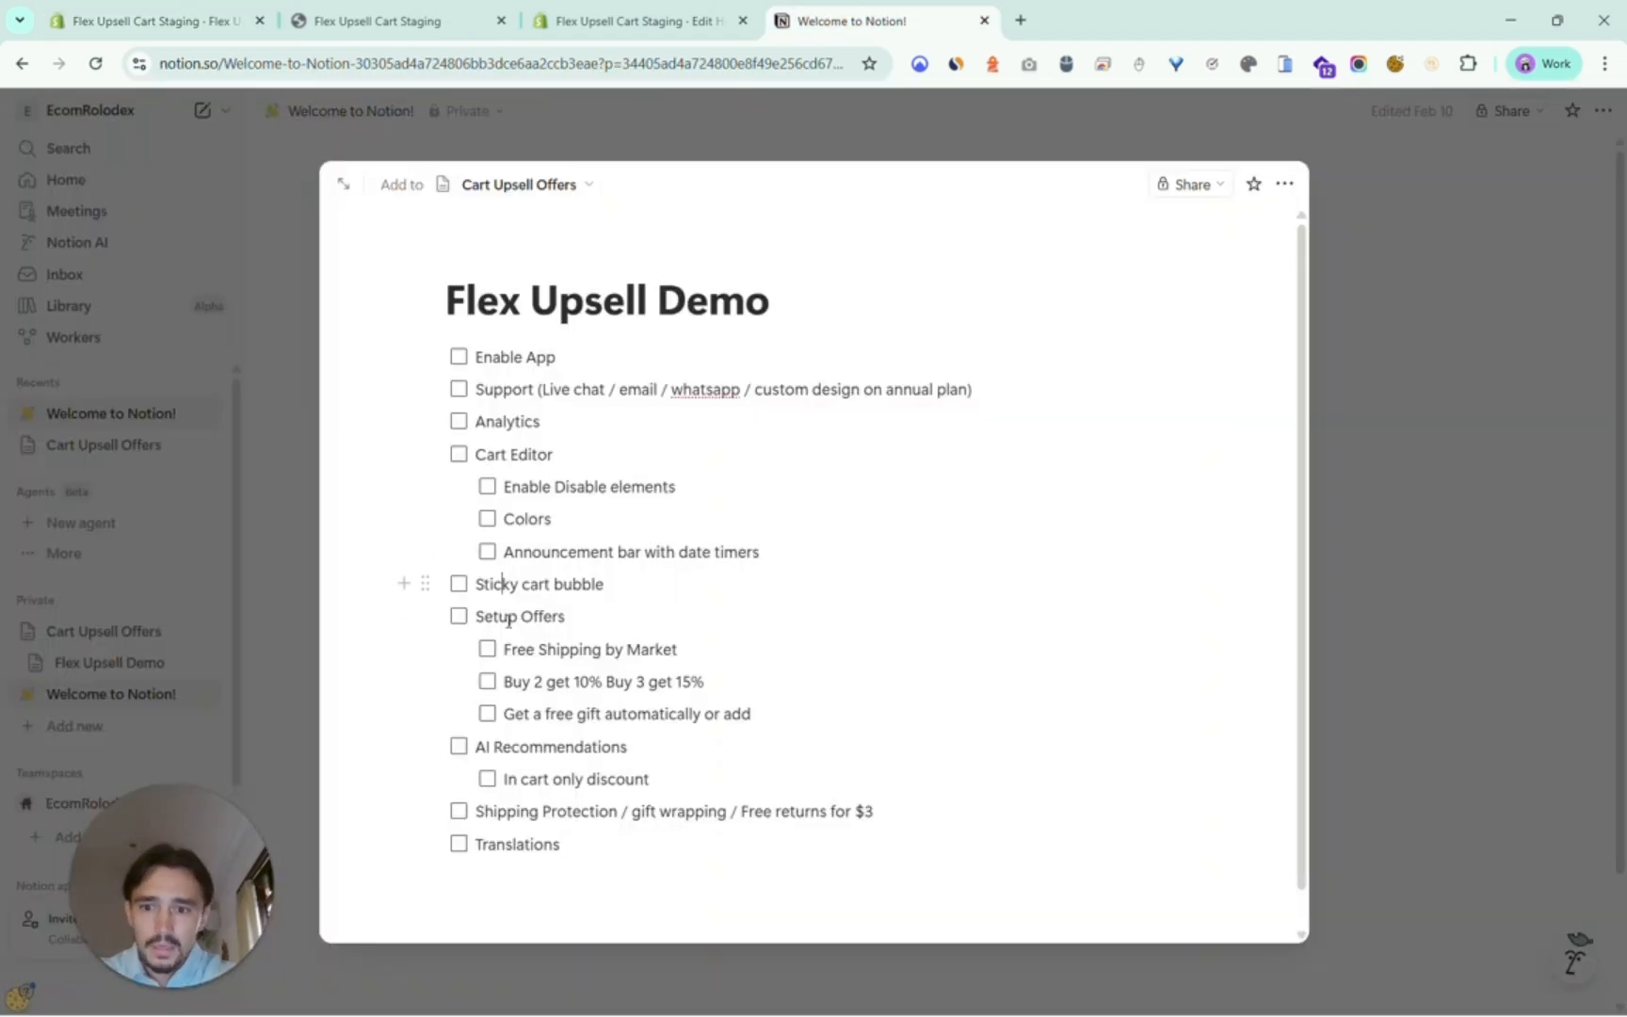
pyautogui.click(160, 17)
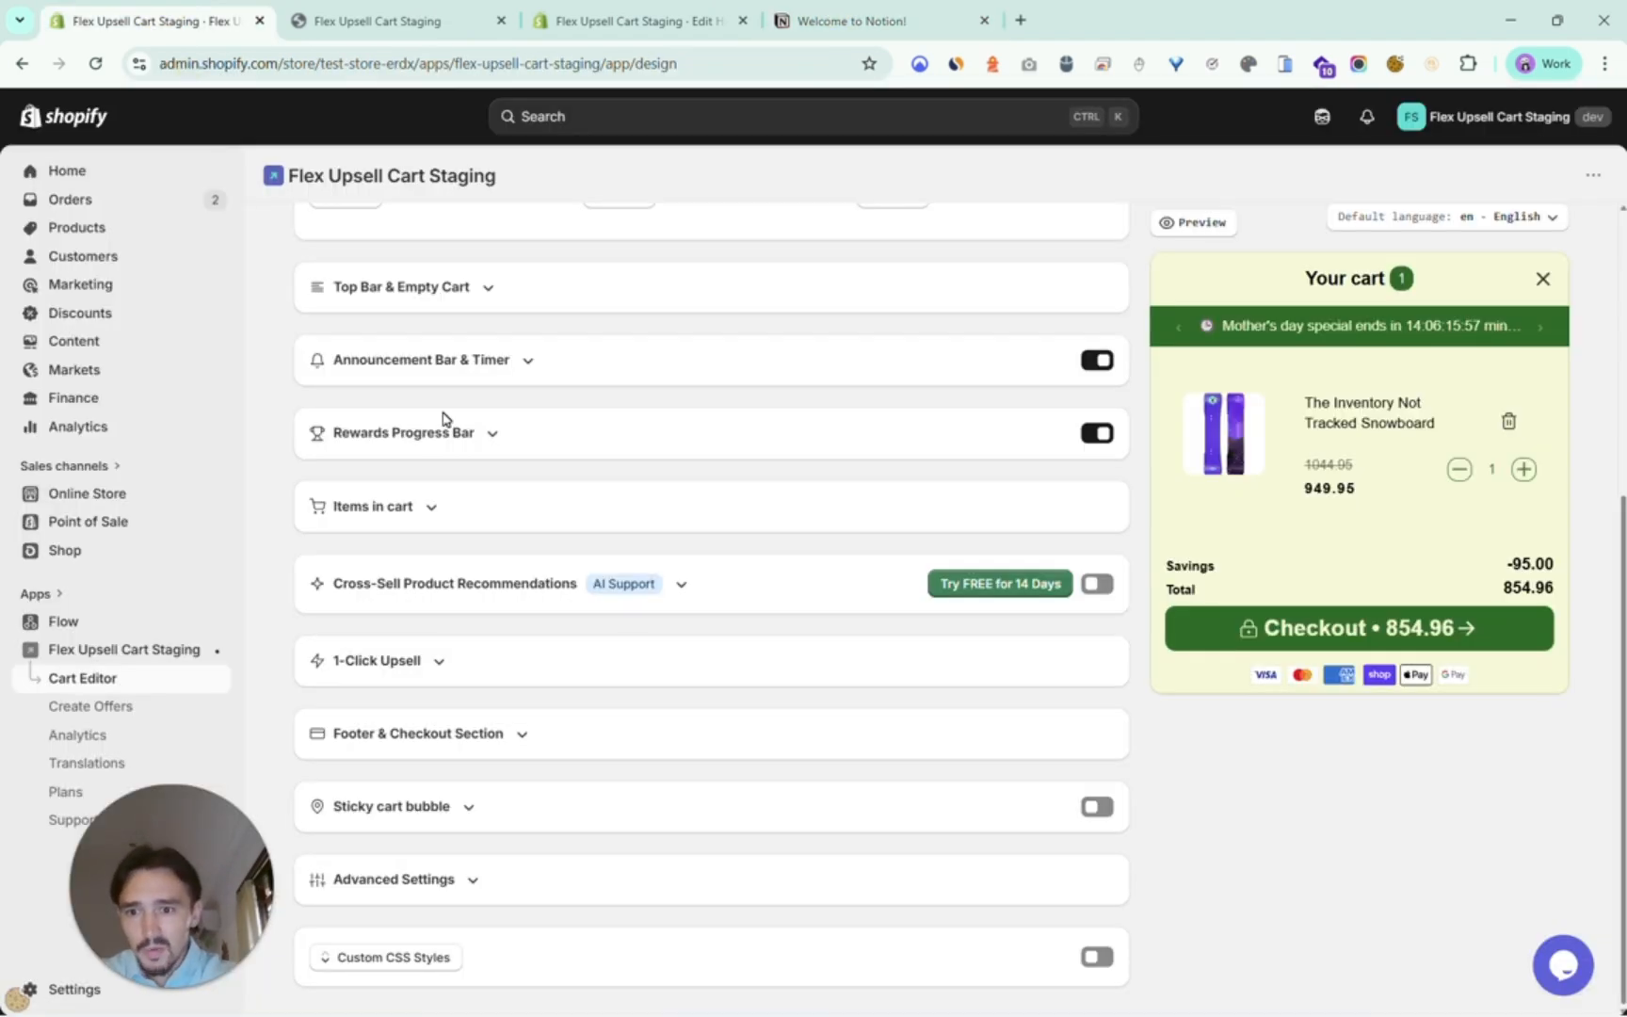
# Base the Rewards Progress Bar on quantity of items and add a Free Gift as reward #1.
pyautogui.click(455, 449)
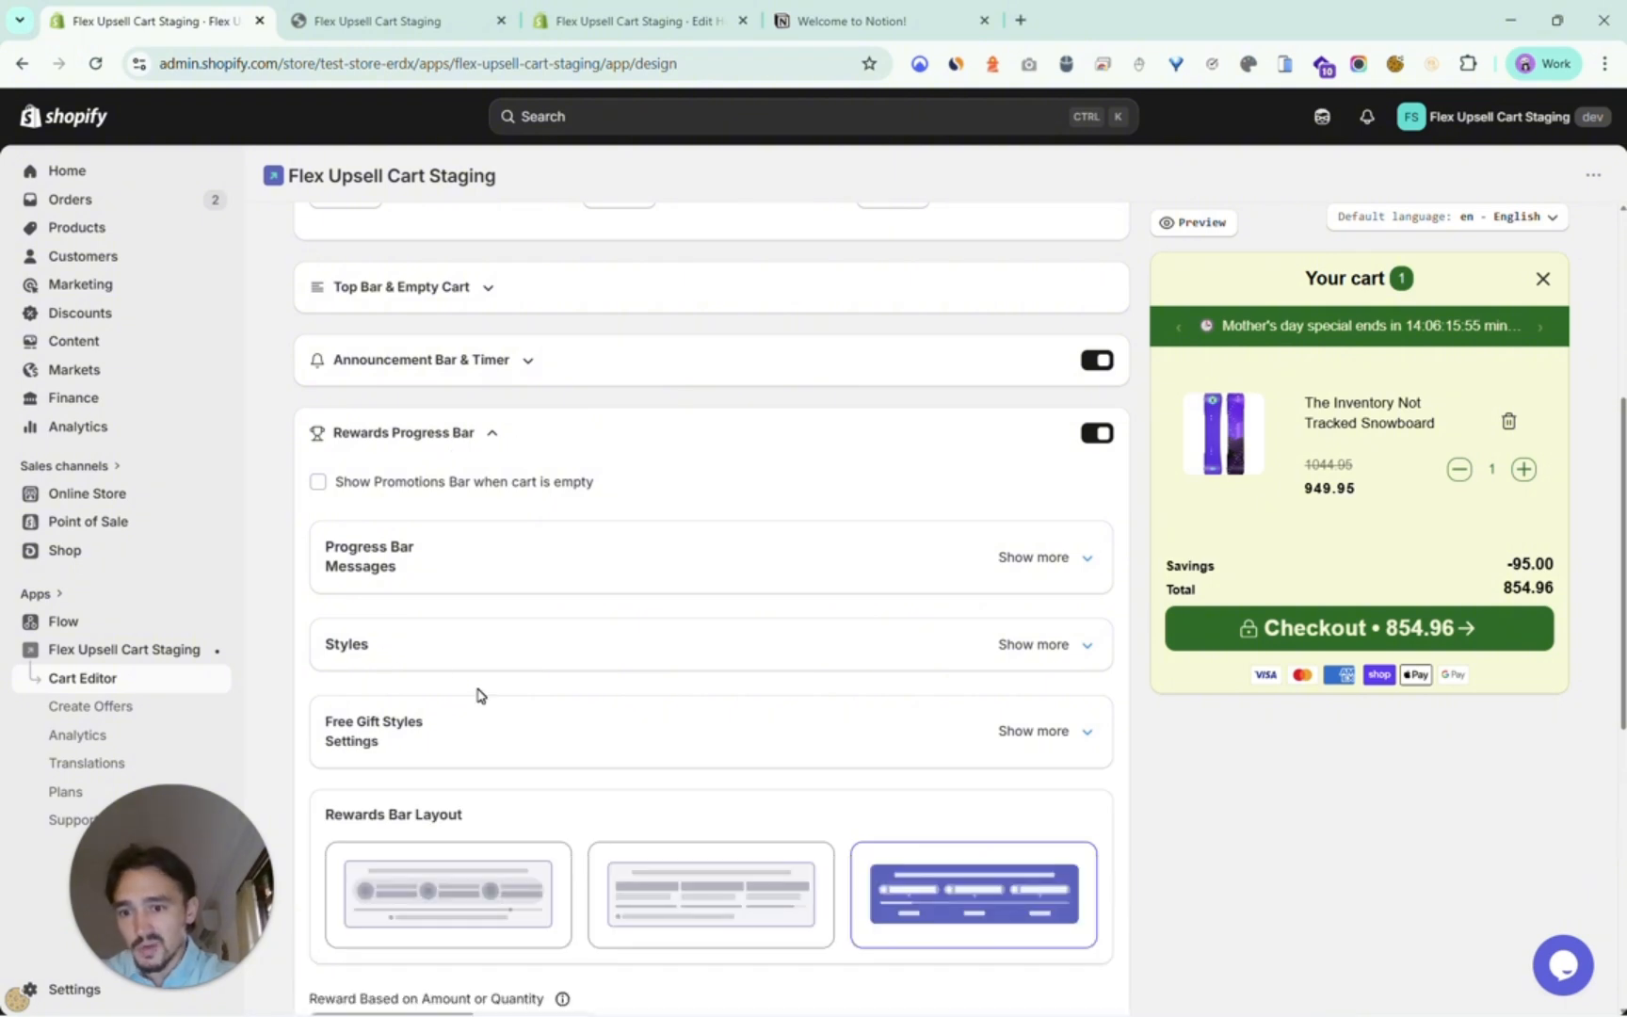
pyautogui.scroll(-2, 475, 694)
pyautogui.scroll(-2, 496, 756)
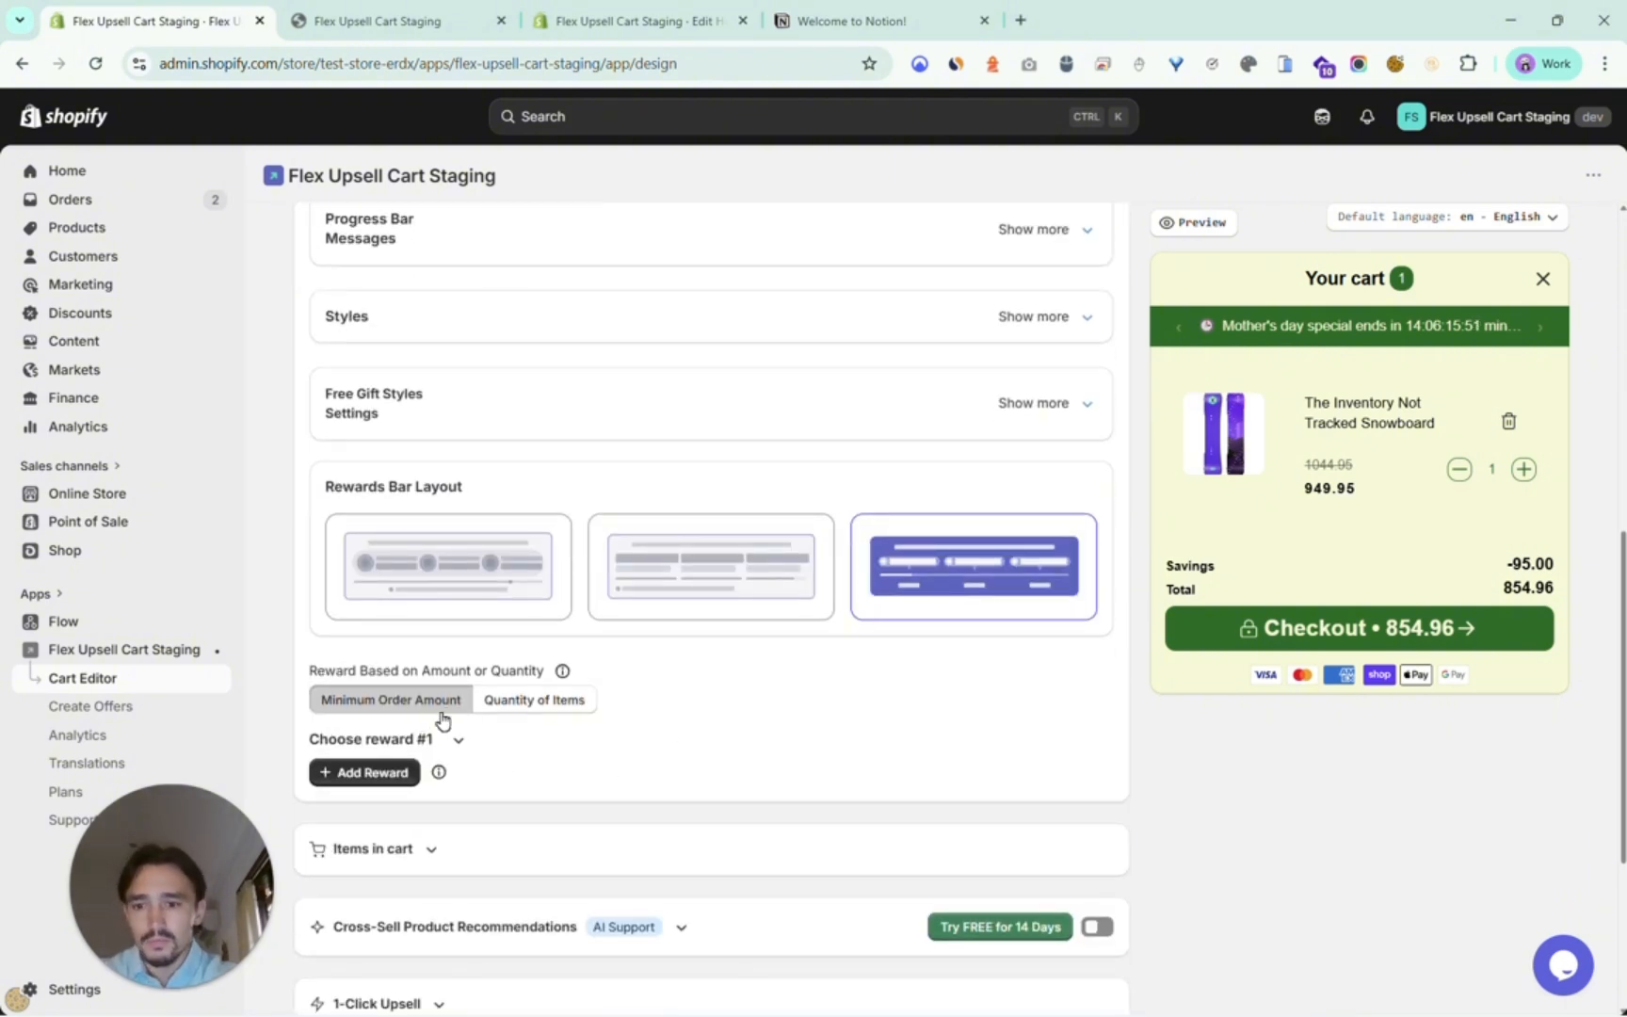
pyautogui.moveTo(566, 676)
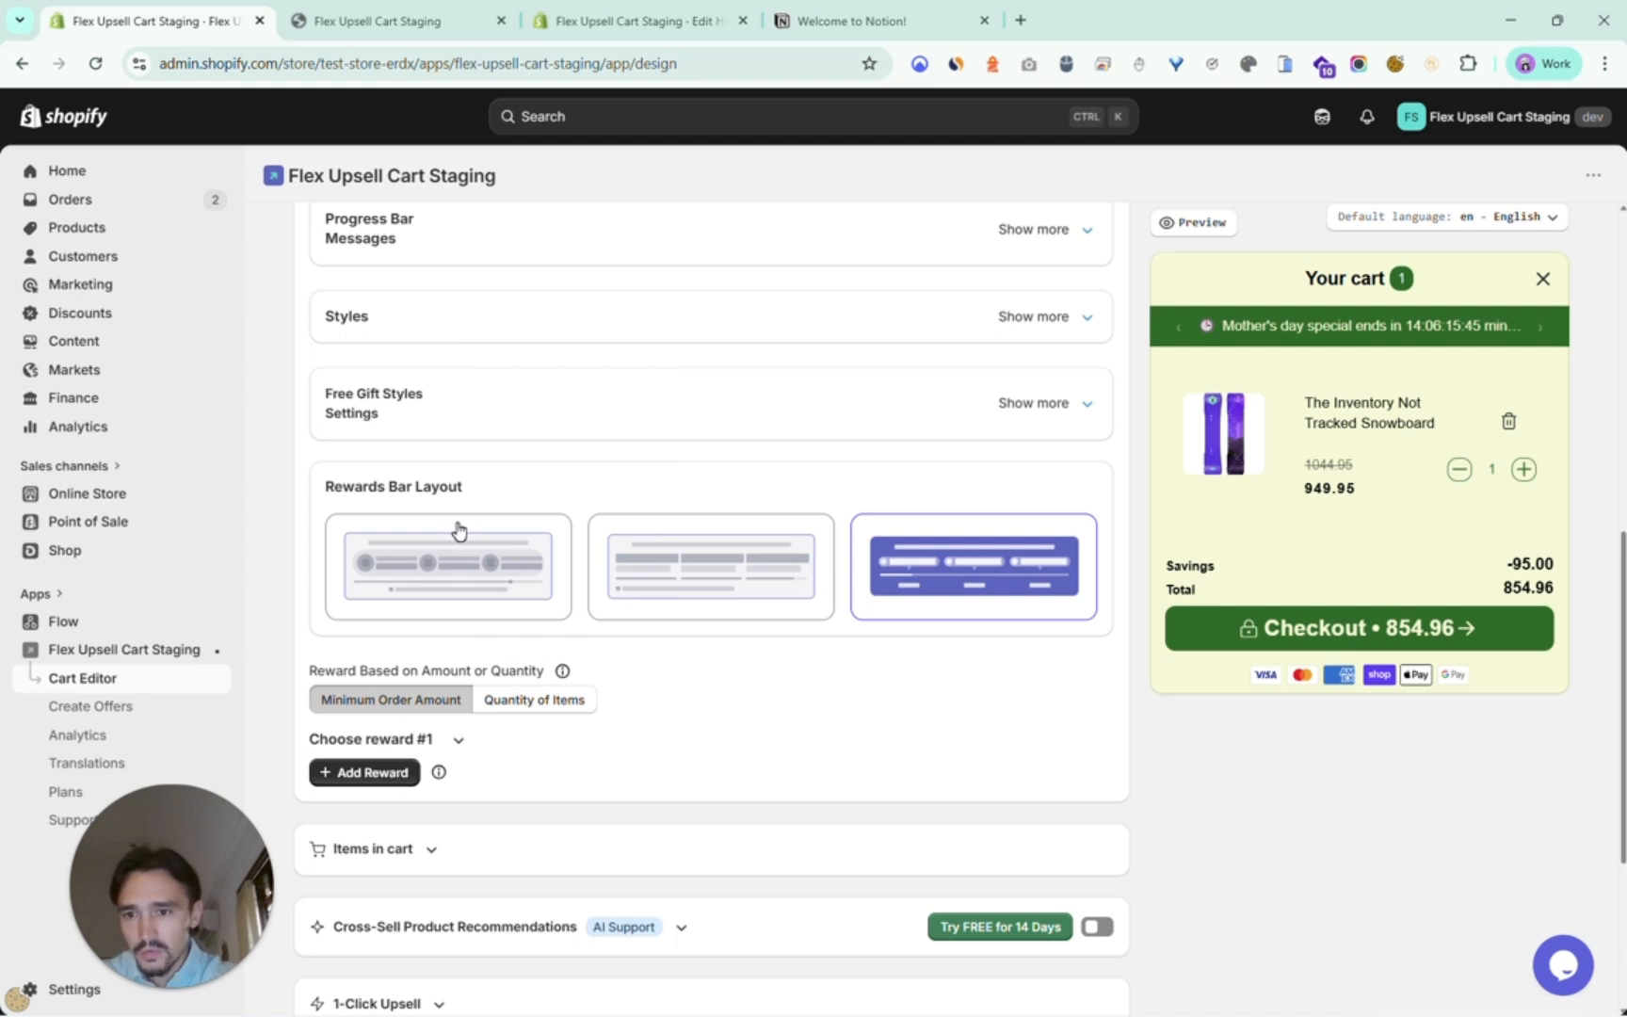
pyautogui.click(516, 710)
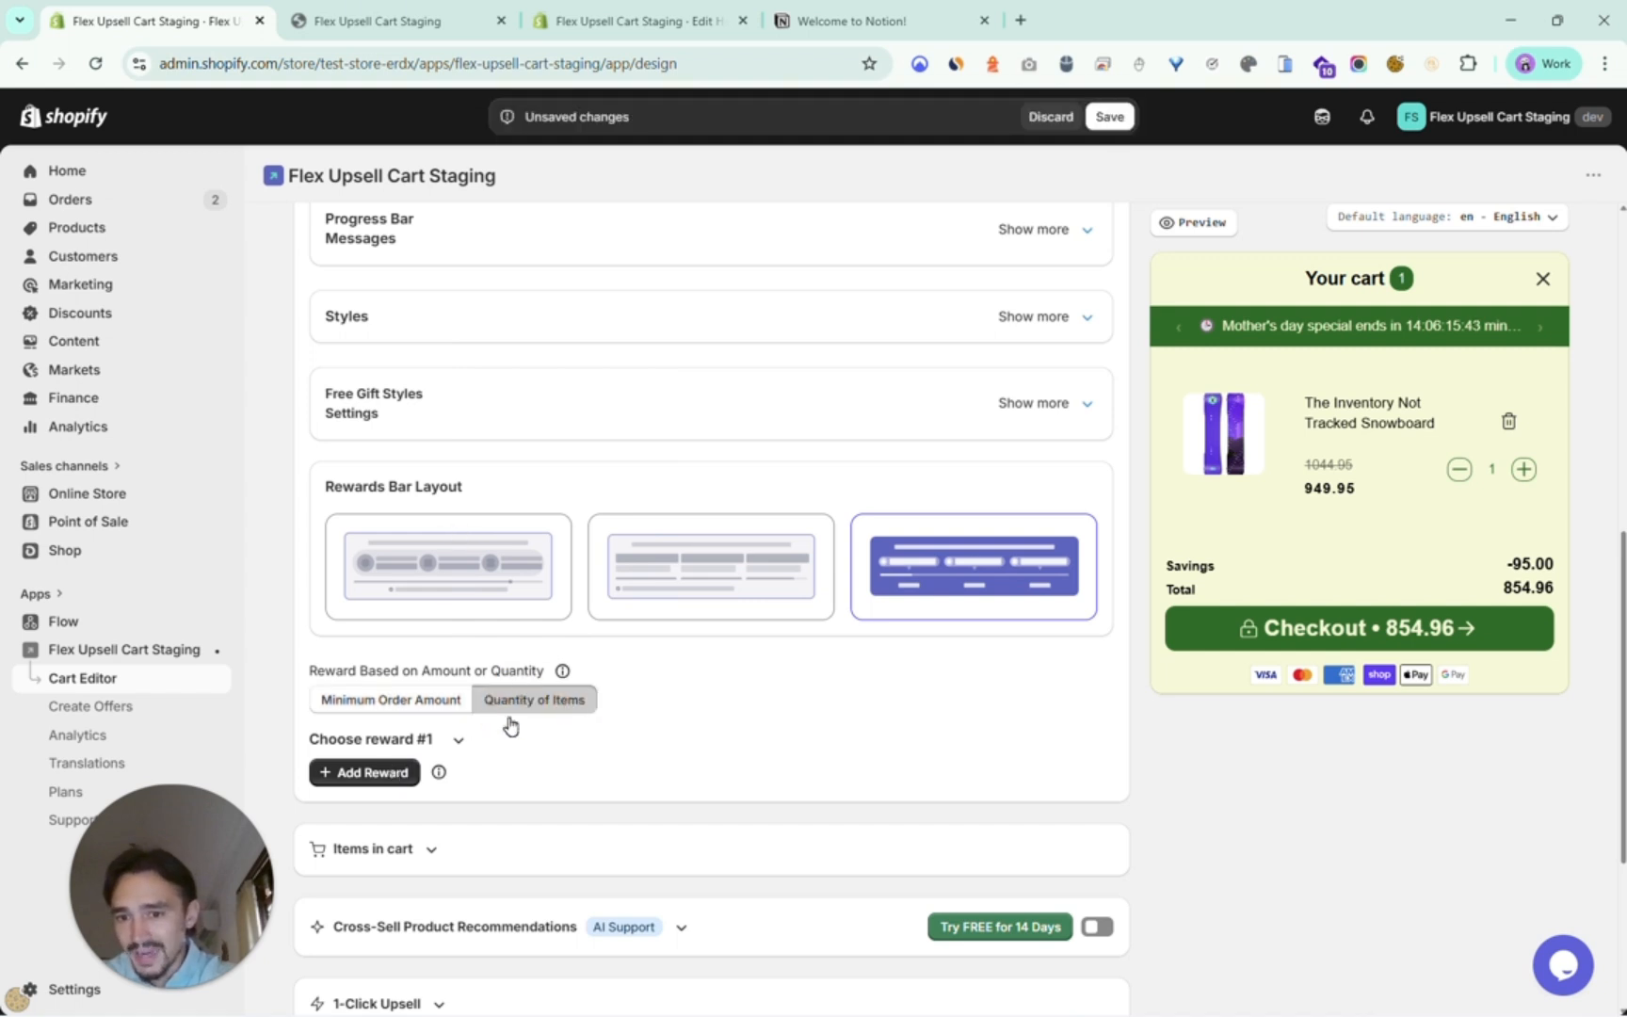
pyautogui.click(393, 780)
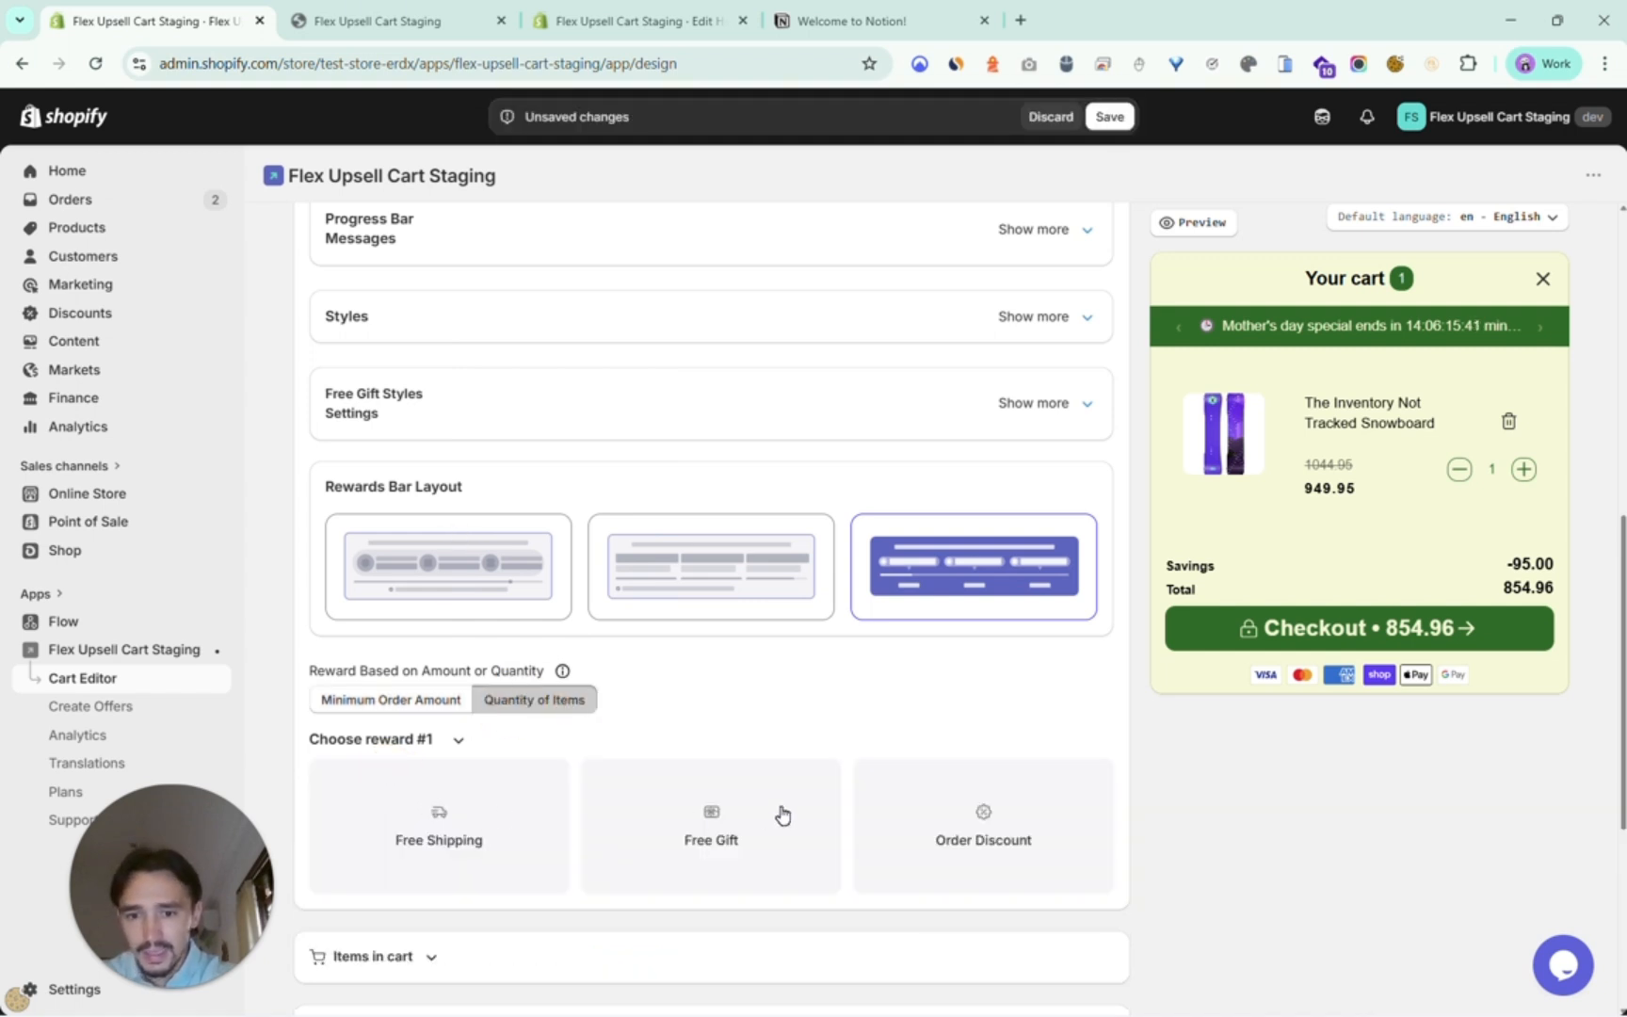
pyautogui.click(745, 842)
# Set the Free Gift reward's minimum quantity to claim to 2.
pyautogui.scroll(-2, 701, 781)
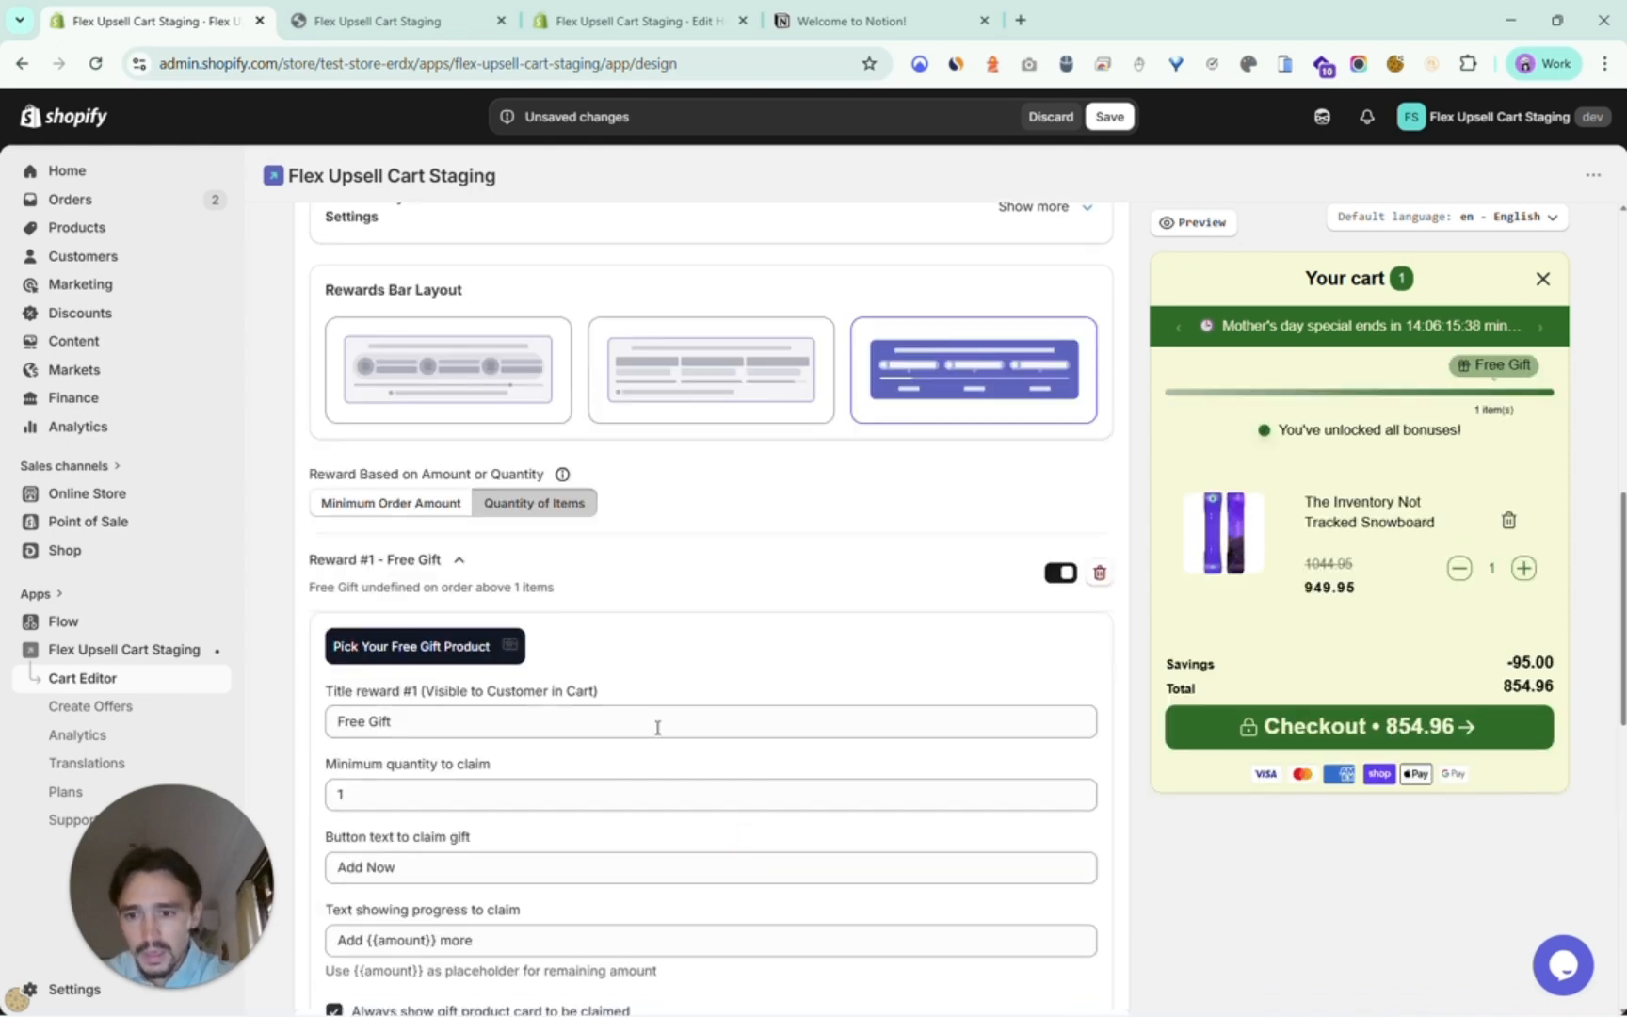
pyautogui.click(431, 794)
pyautogui.press('BackSpace')
pyautogui.write('2')
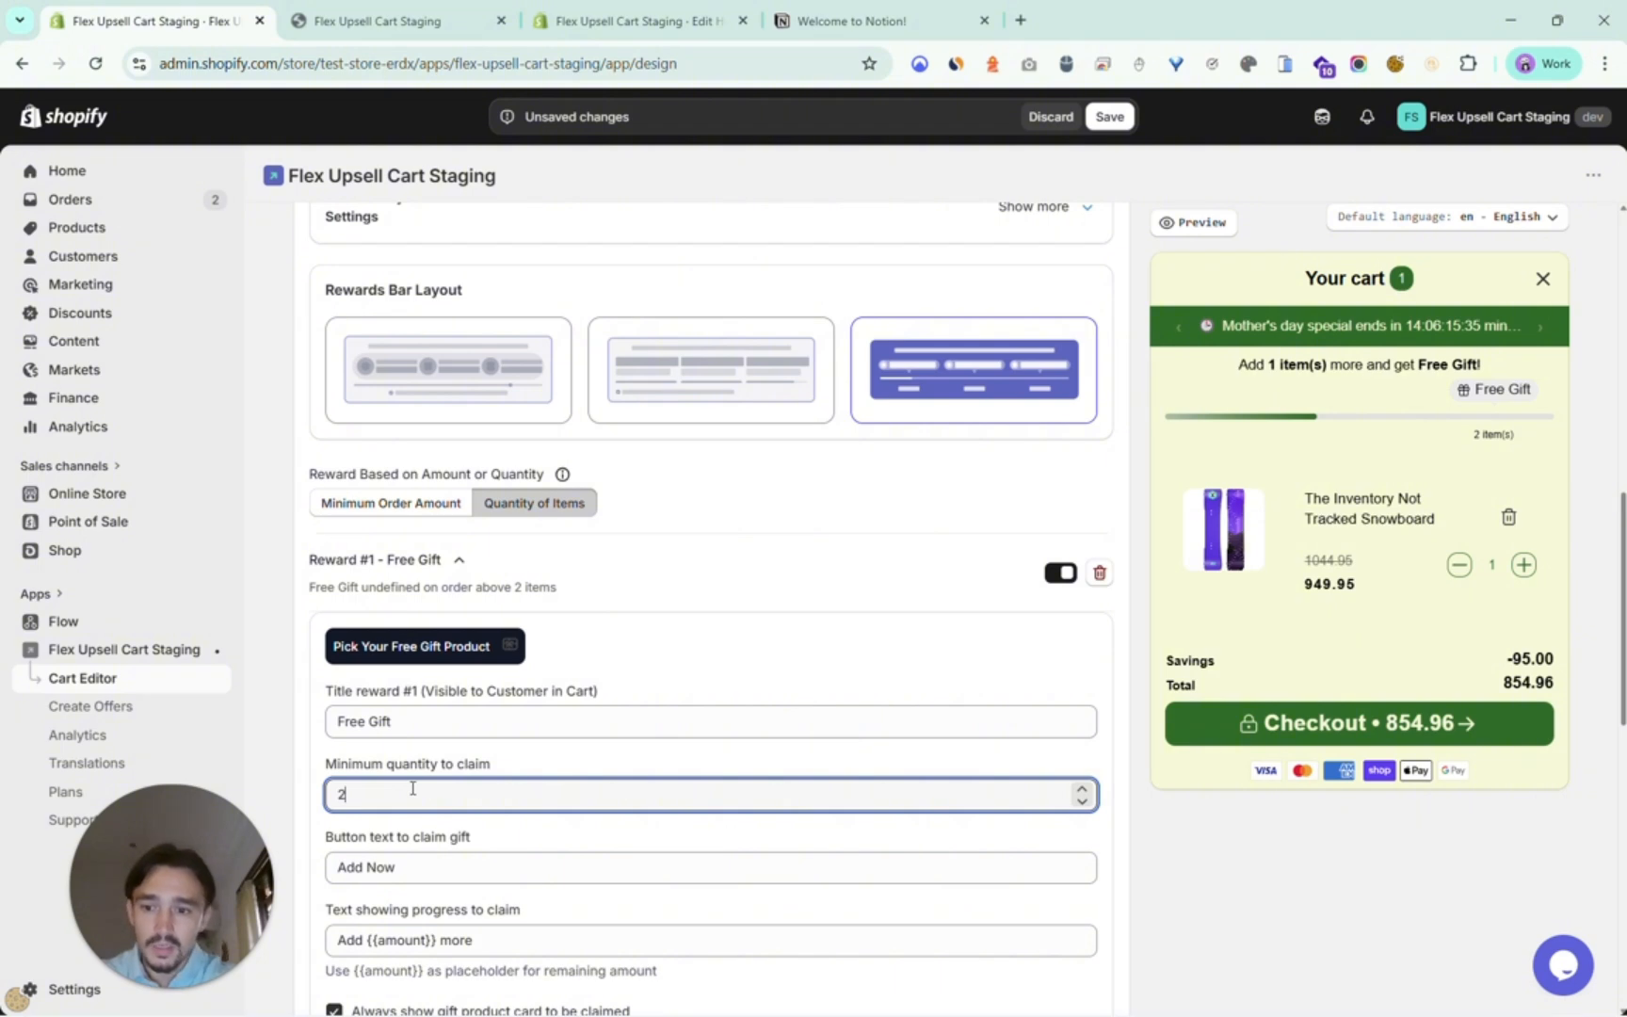
pyautogui.press('BackSpace')
pyautogui.write('1')
pyautogui.press('BackSpace')
pyautogui.write('2')
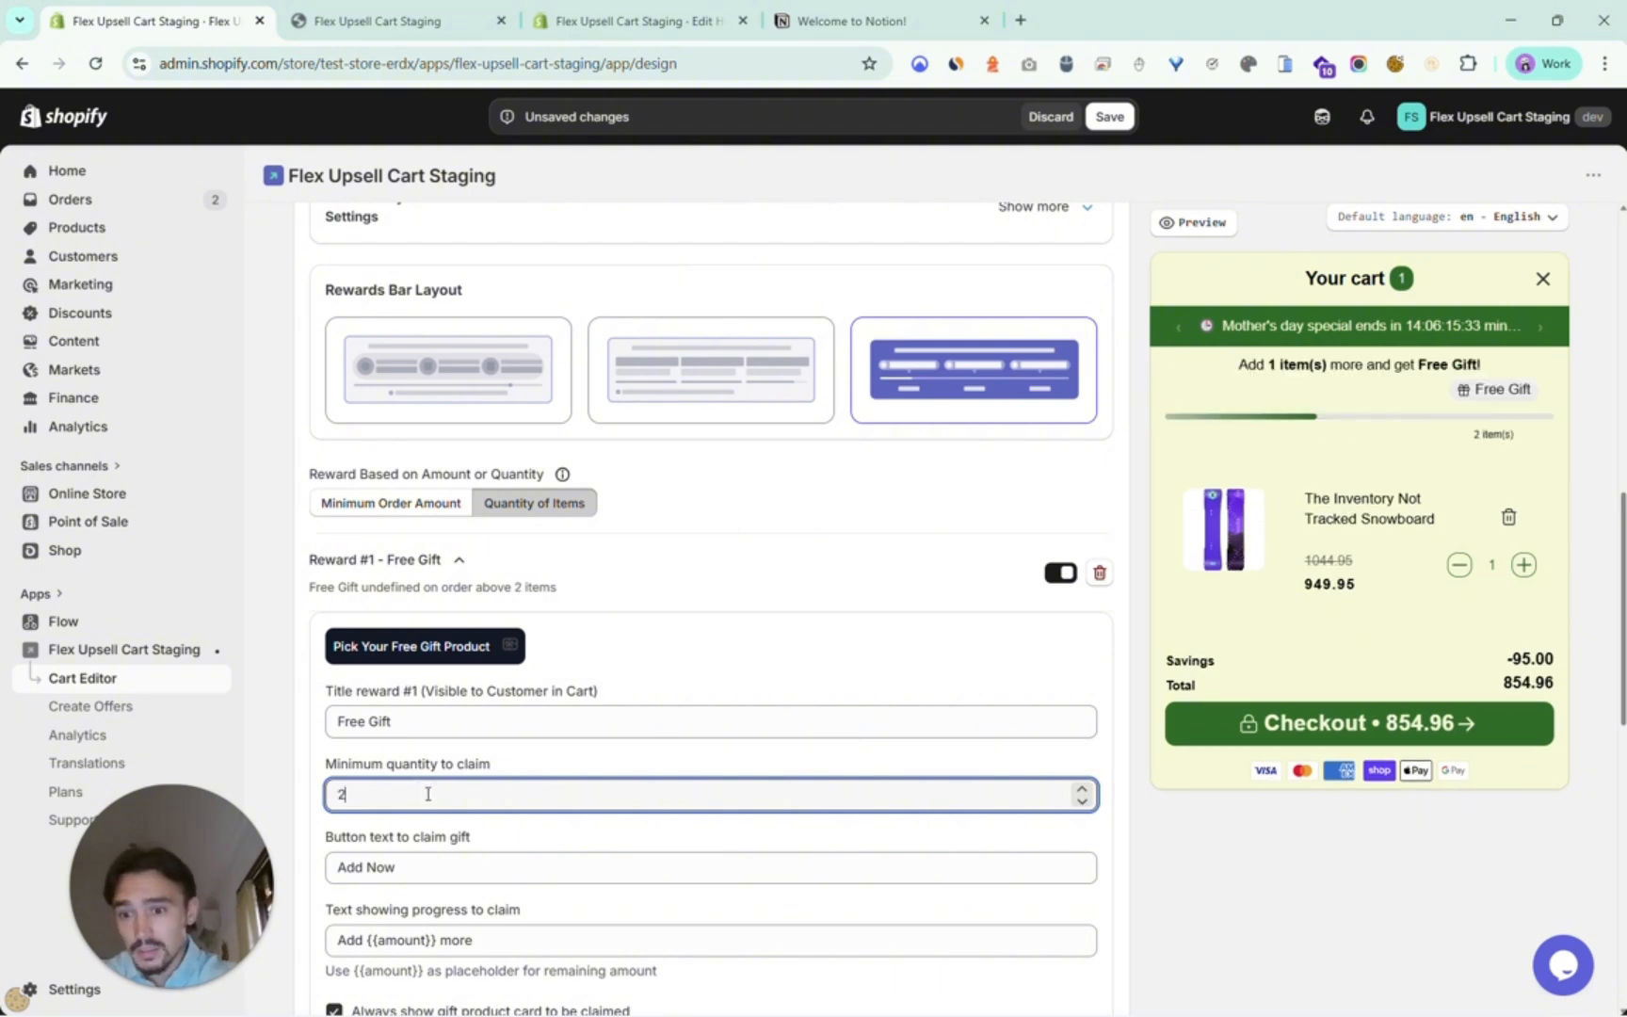
# Choose The Collection Snowboard: Liquid as the free gift product for reward #1.
pyautogui.scroll(-1, 509, 783)
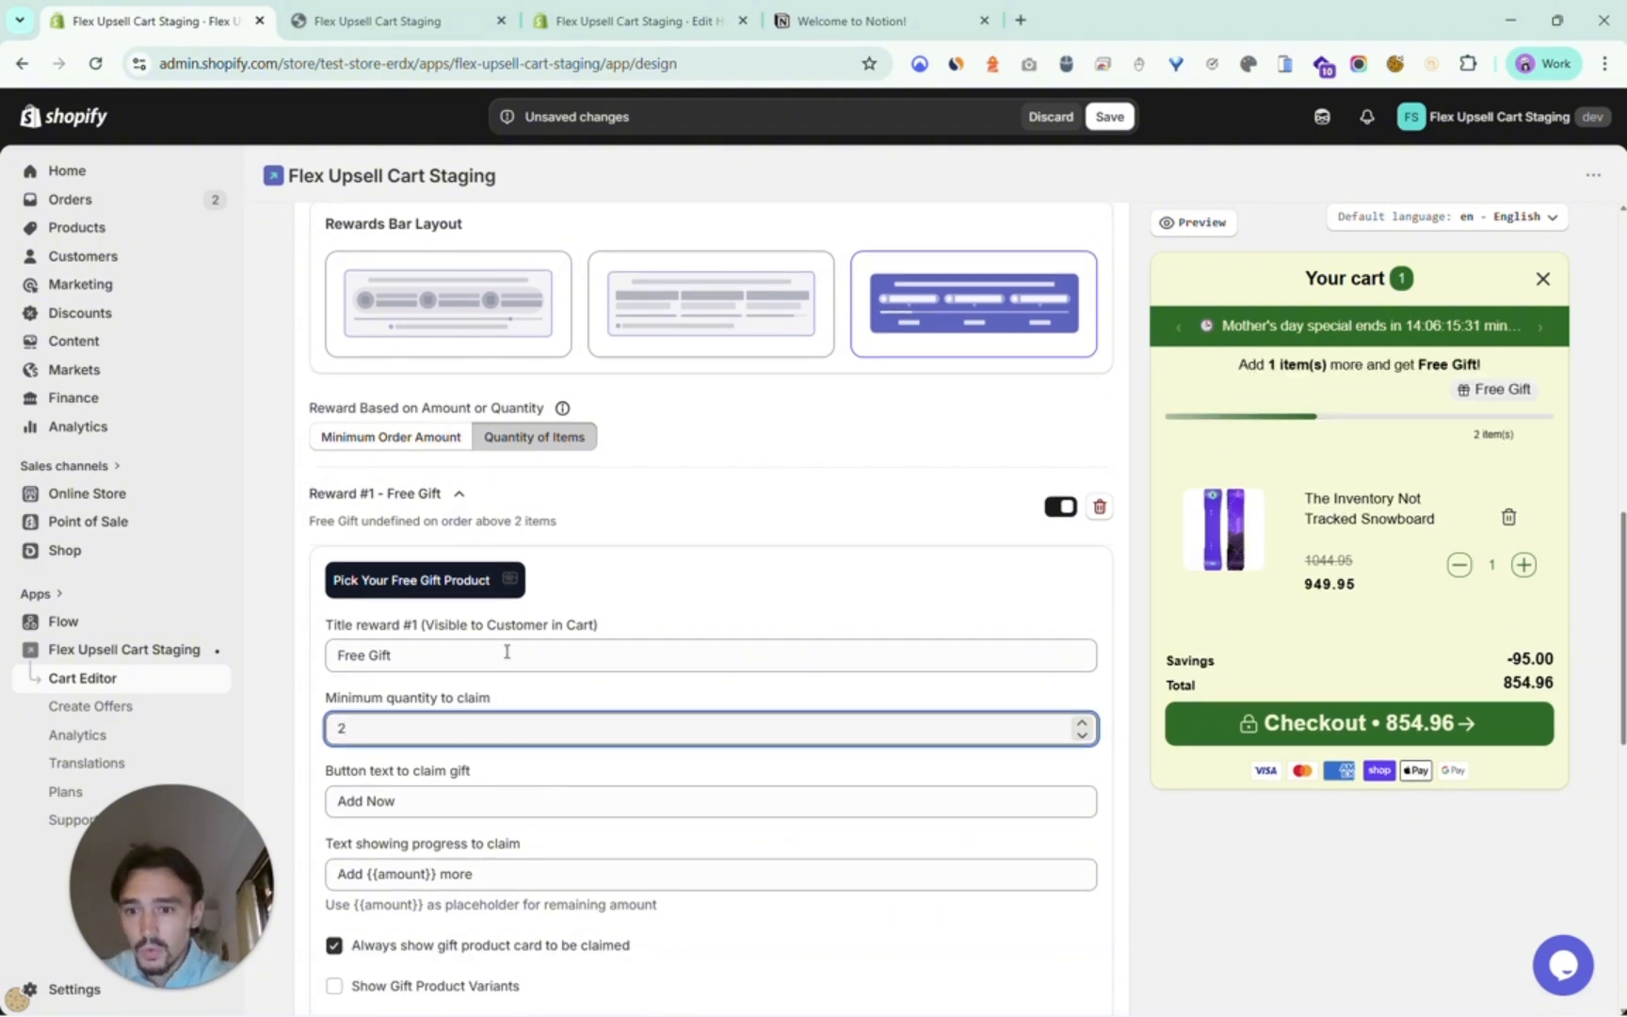
pyautogui.click(514, 581)
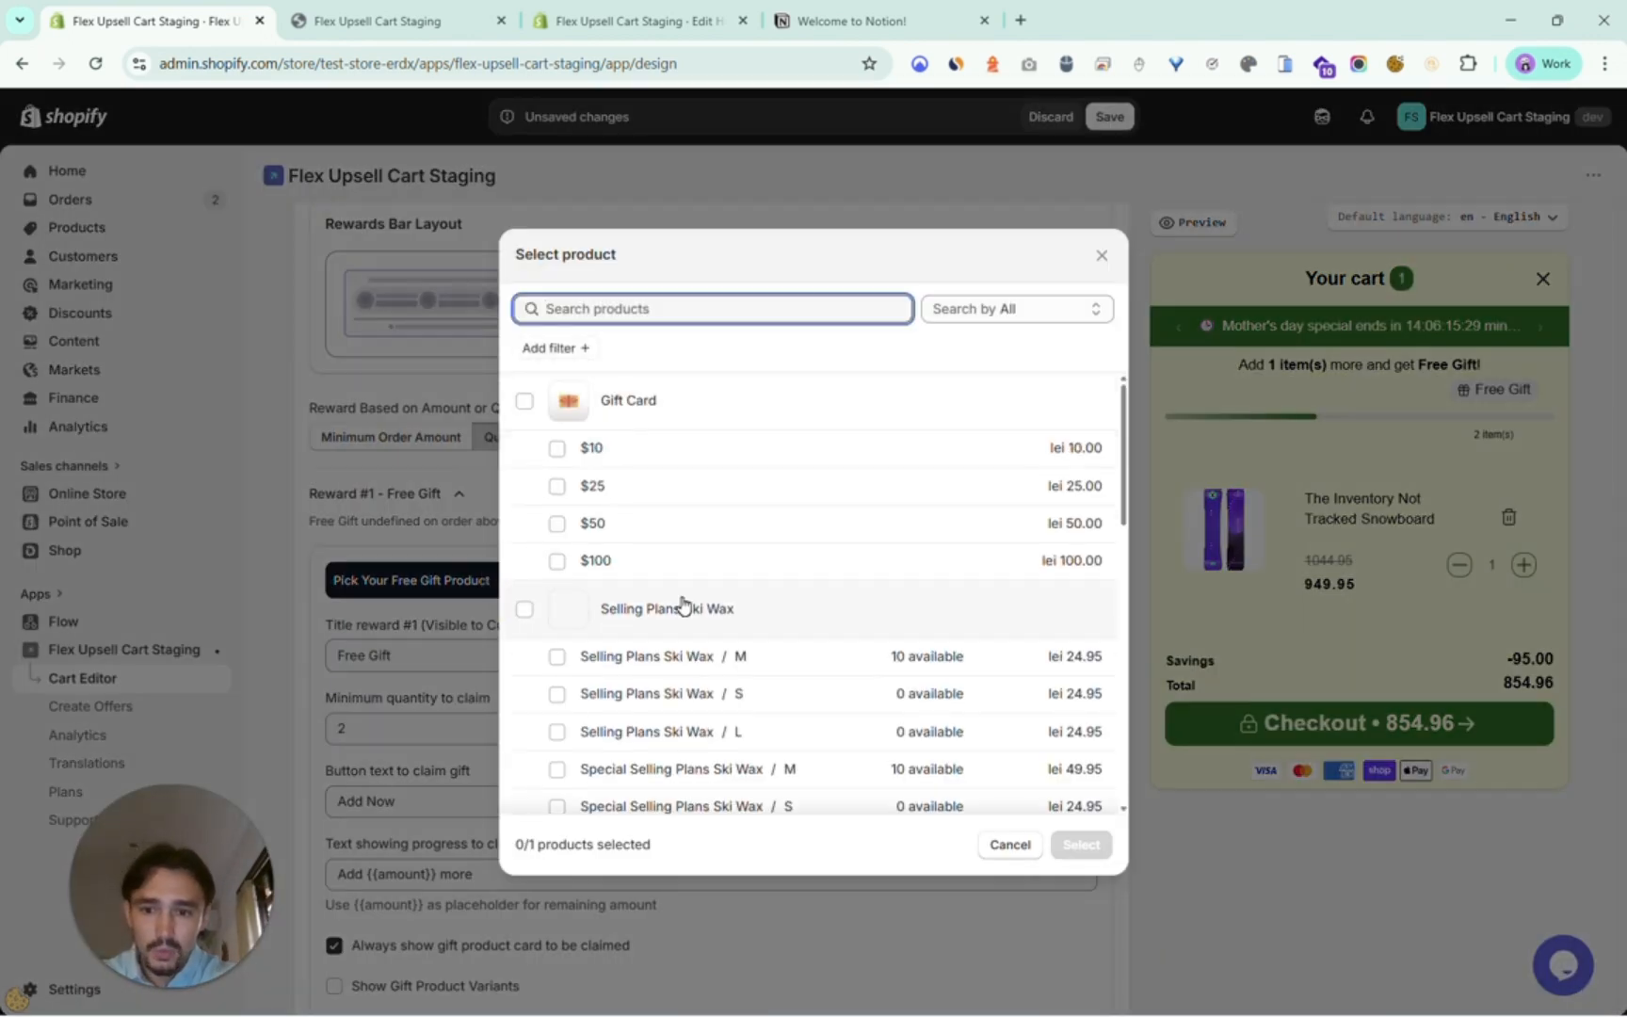
pyautogui.scroll(-10, 681, 605)
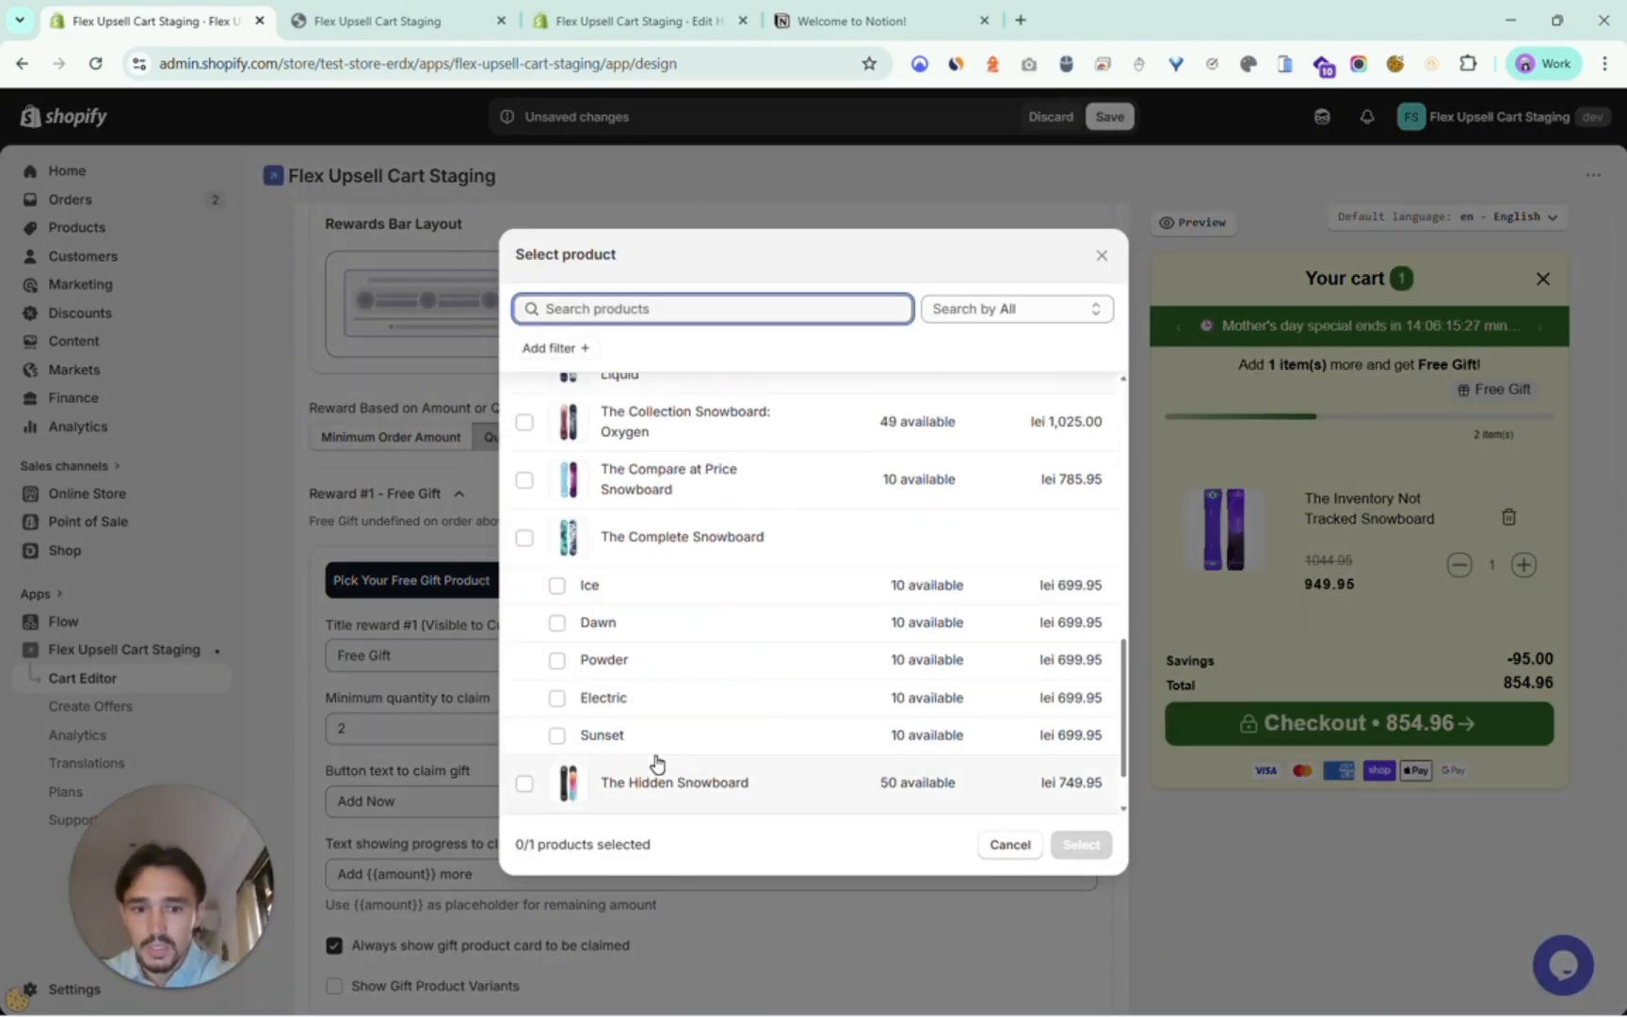
pyautogui.scroll(10, 656, 762)
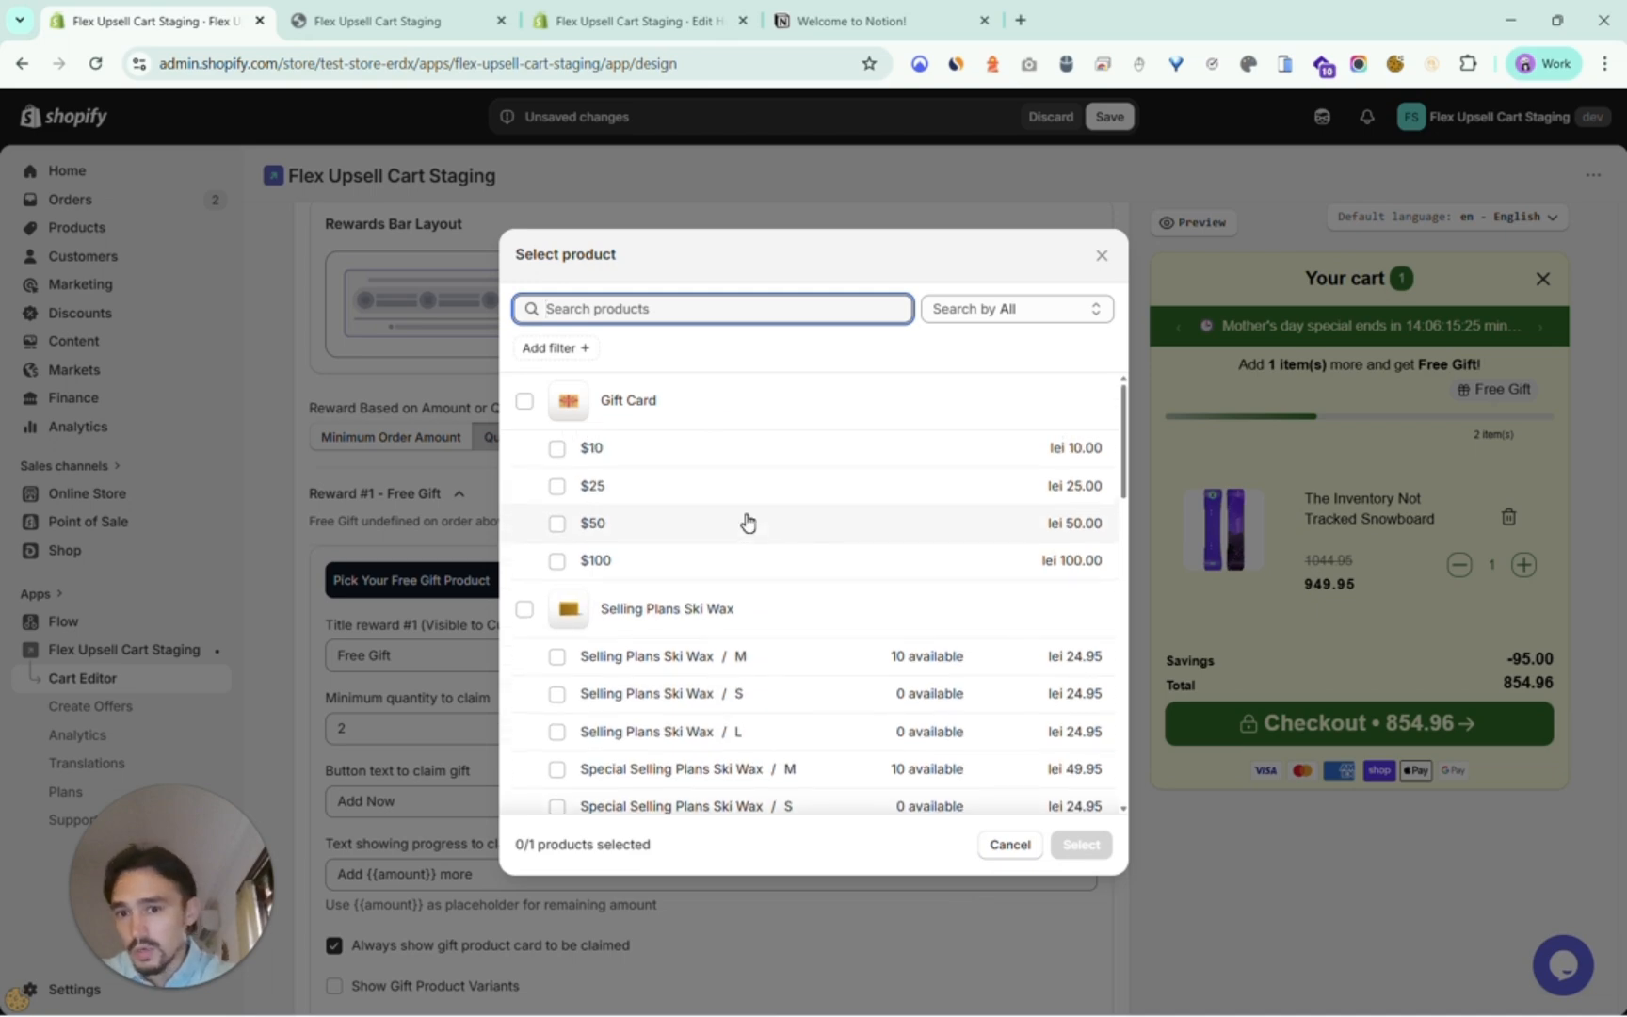
pyautogui.scroll(-5, 800, 545)
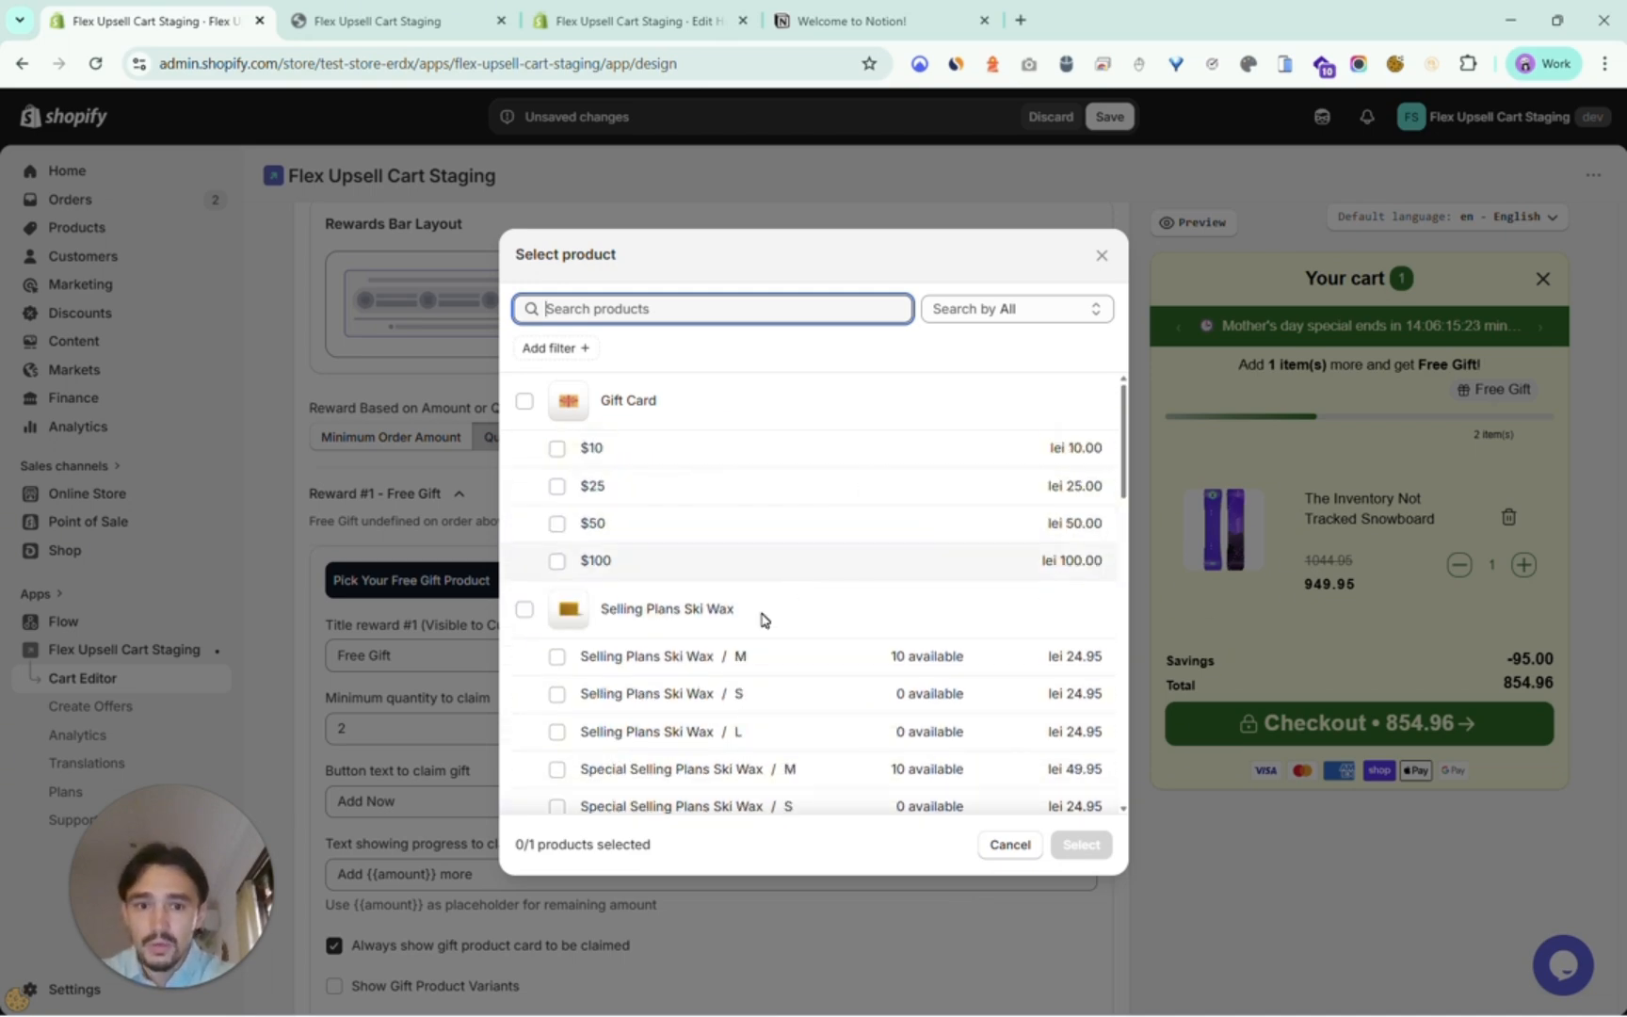
pyautogui.scroll(-3, 745, 718)
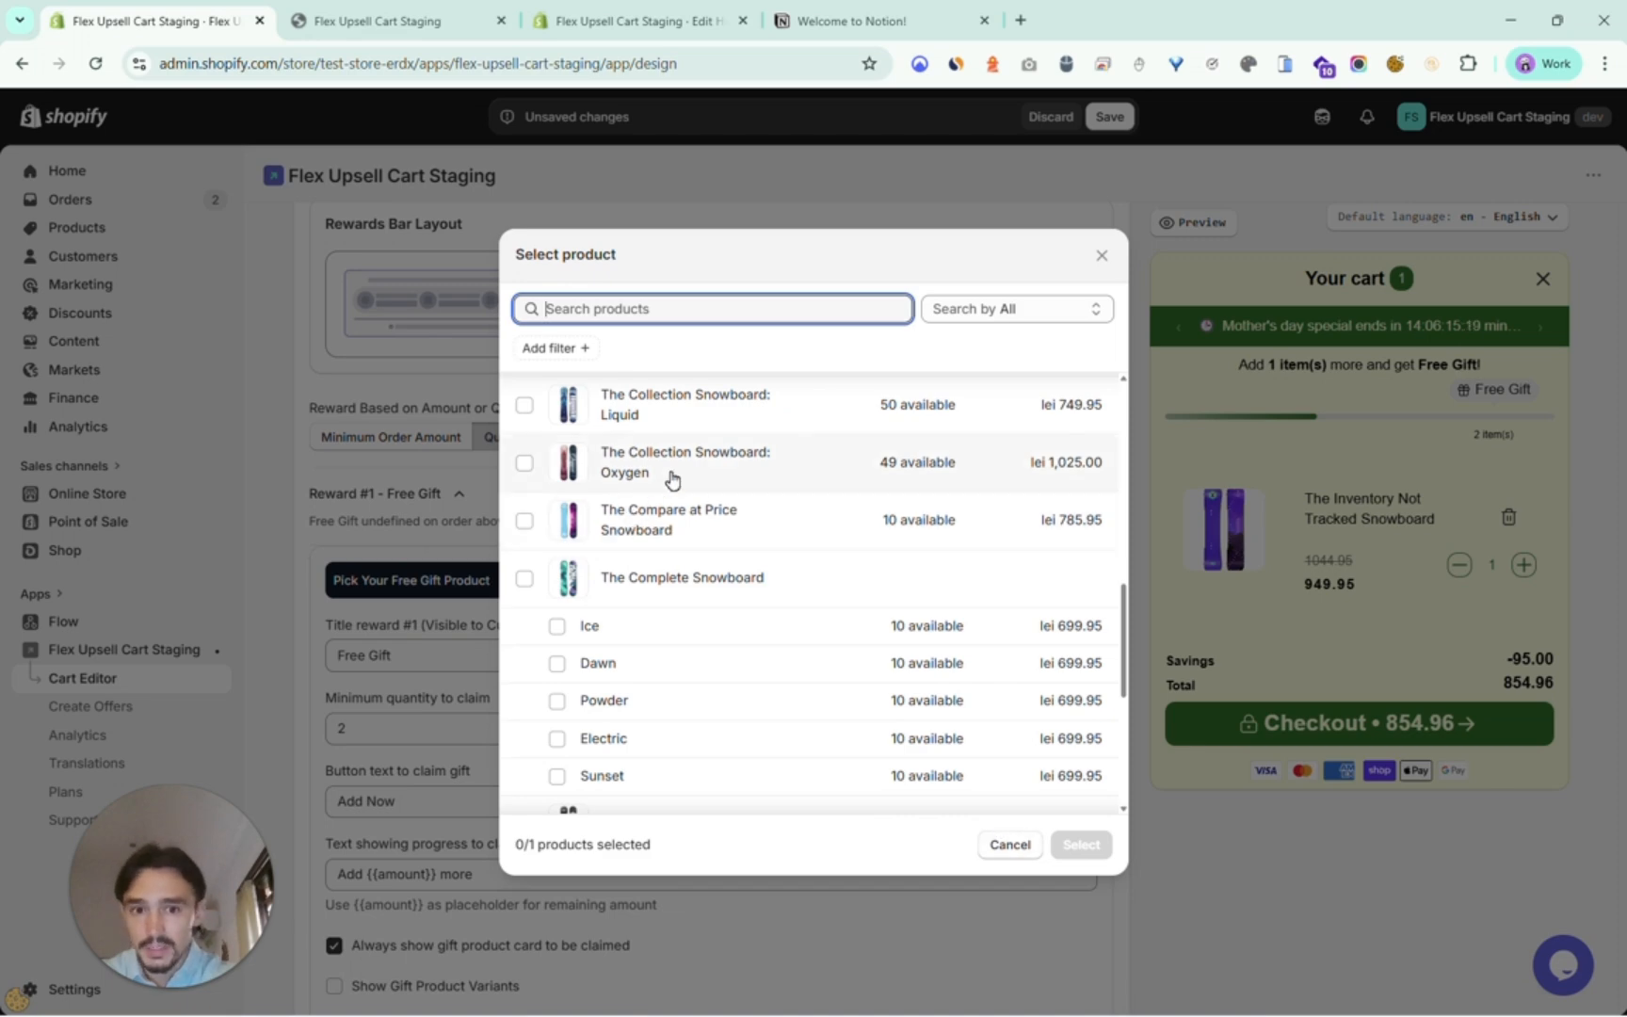
pyautogui.click(675, 407)
pyautogui.click(1084, 846)
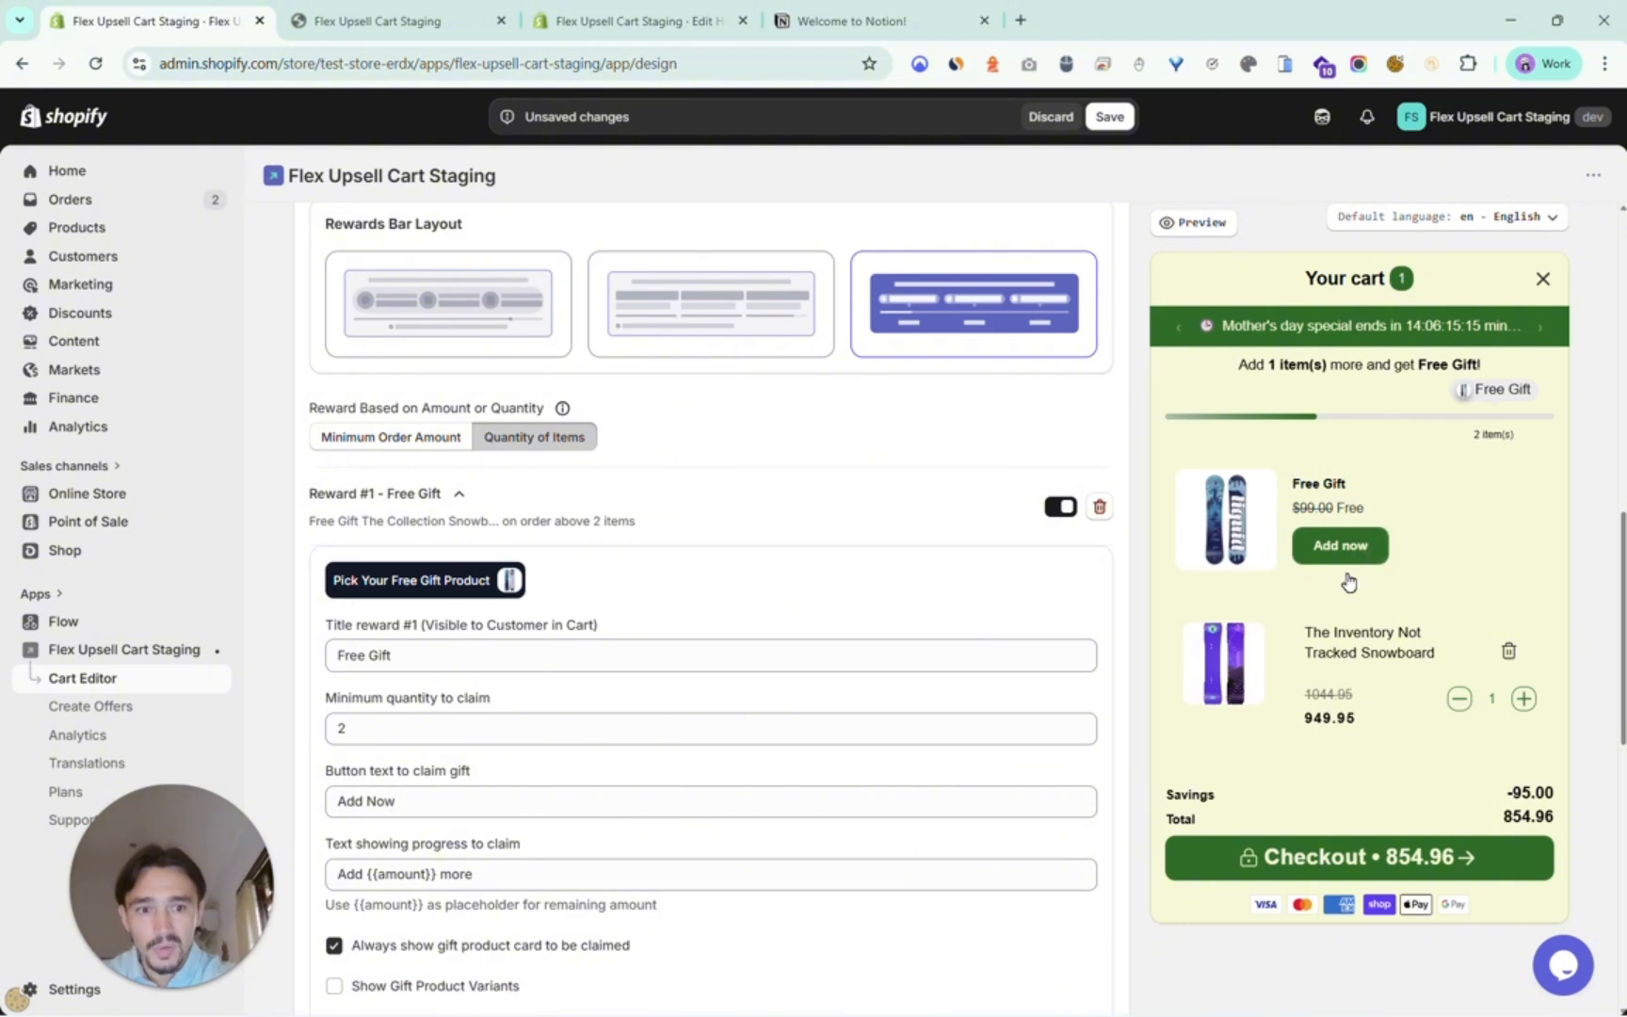
# Turn off always showing the gift product card, enable automatically adding the gift to the cart, and save.
pyautogui.scroll(-3, 829, 781)
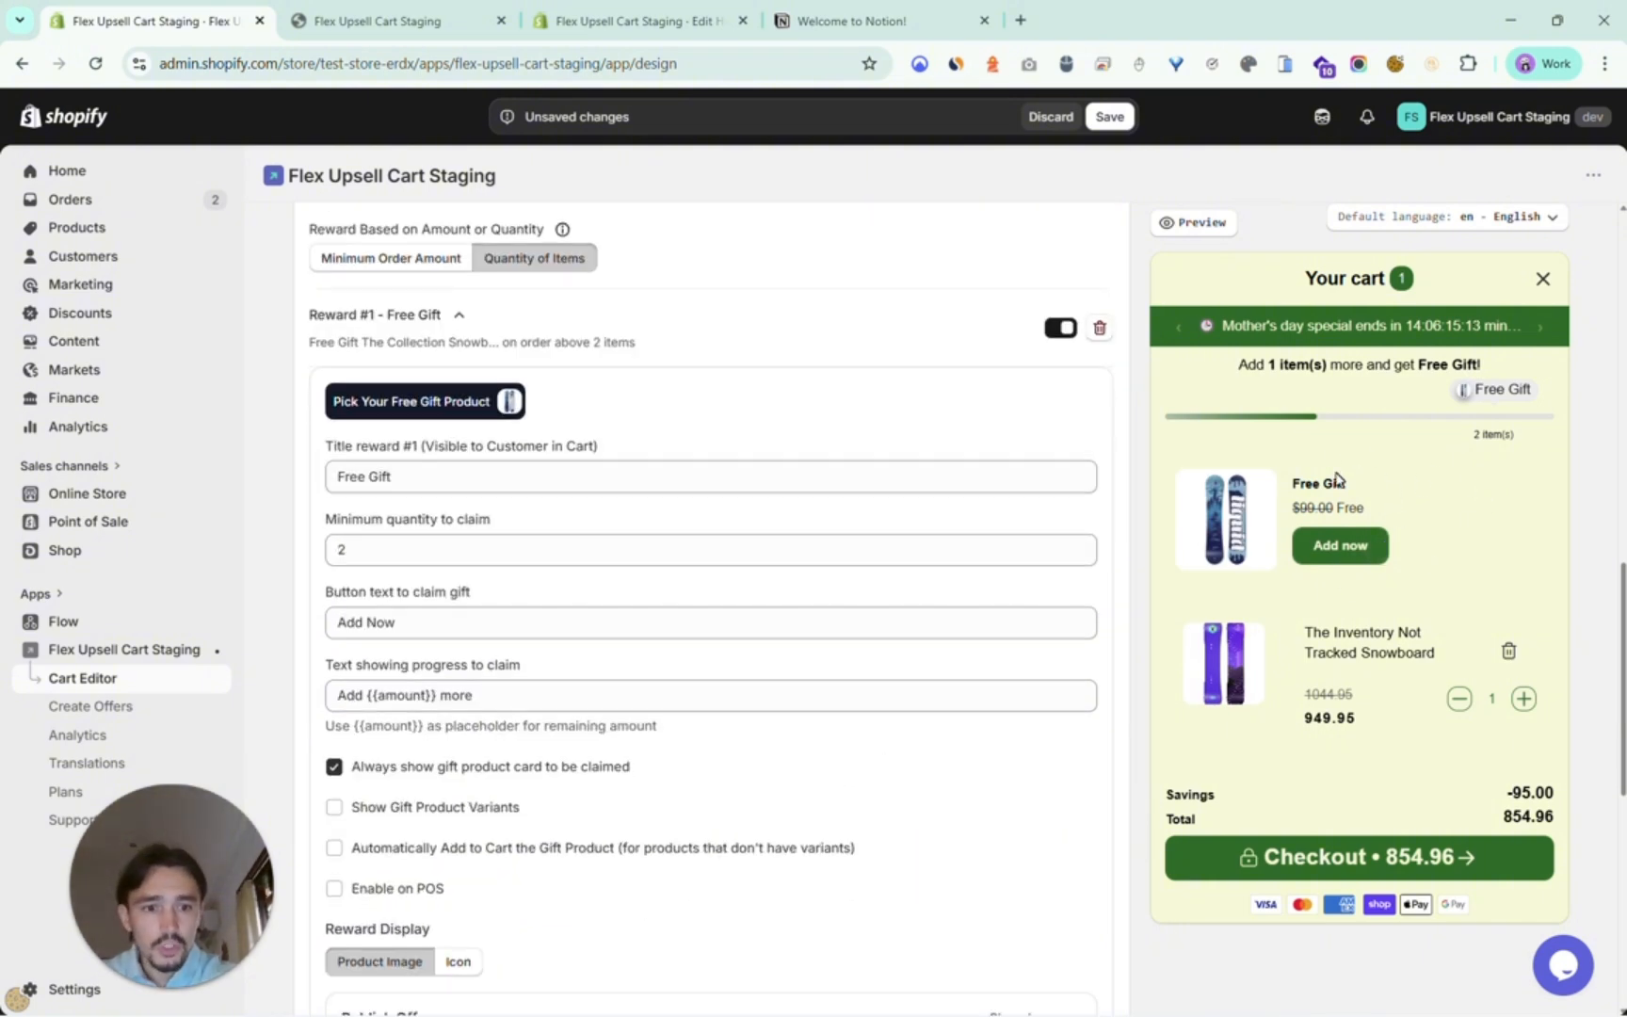
pyautogui.click(395, 772)
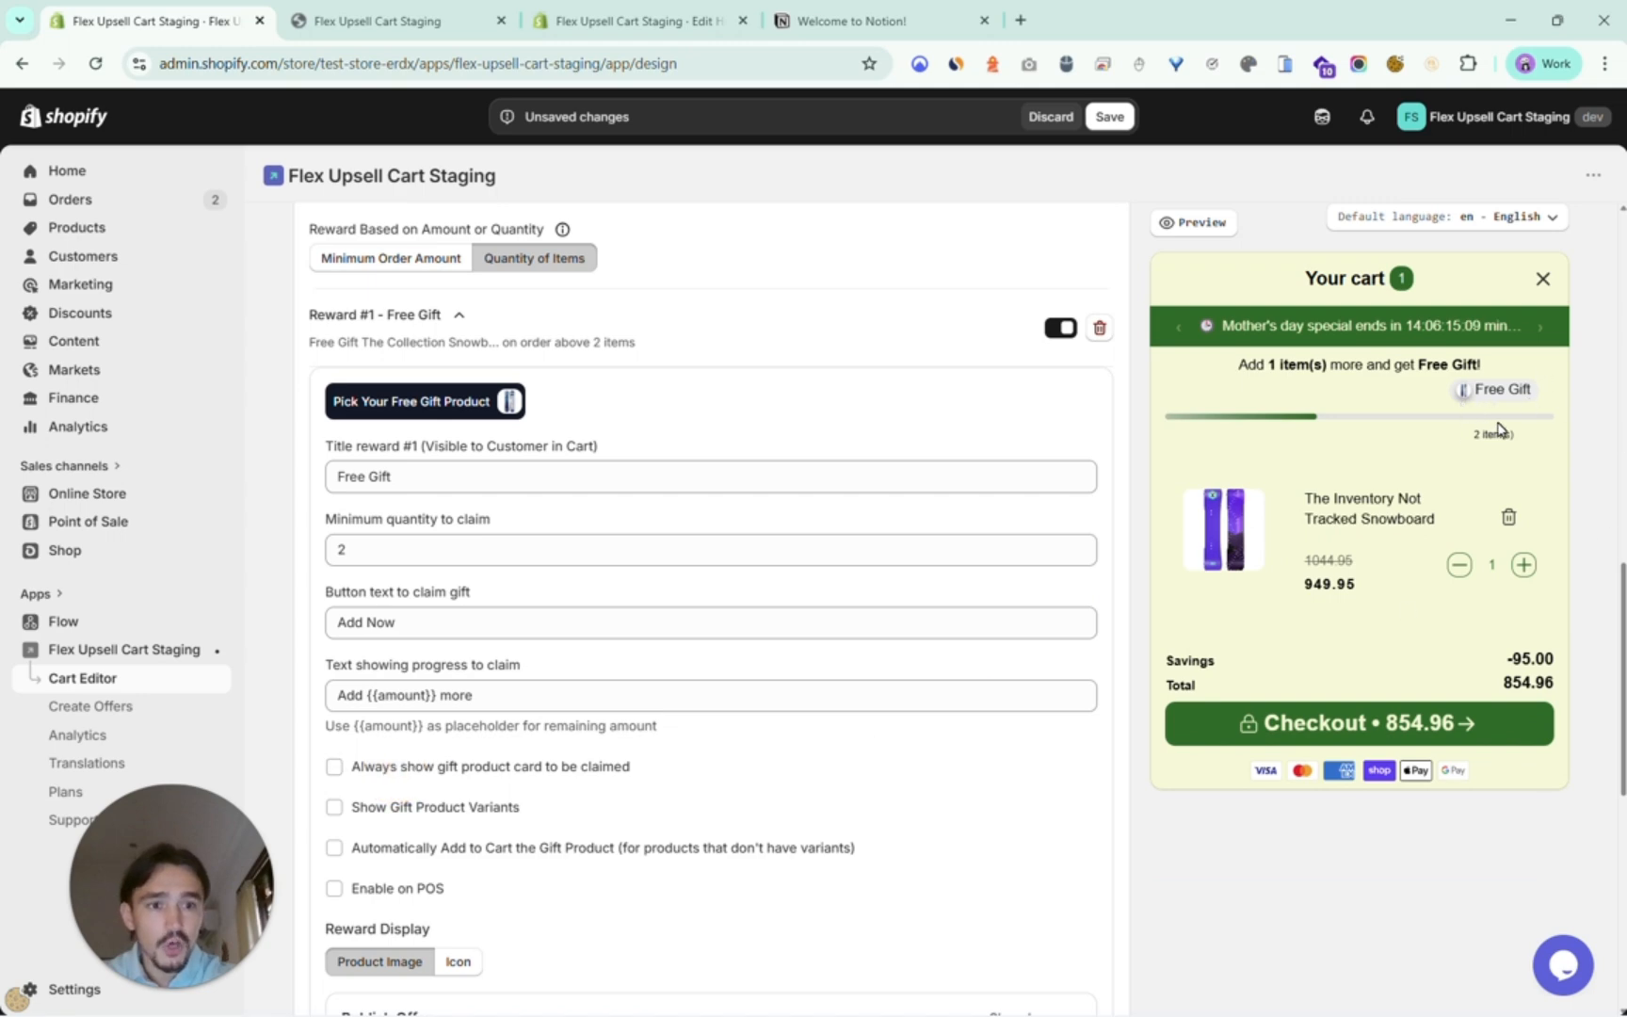
pyautogui.click(375, 853)
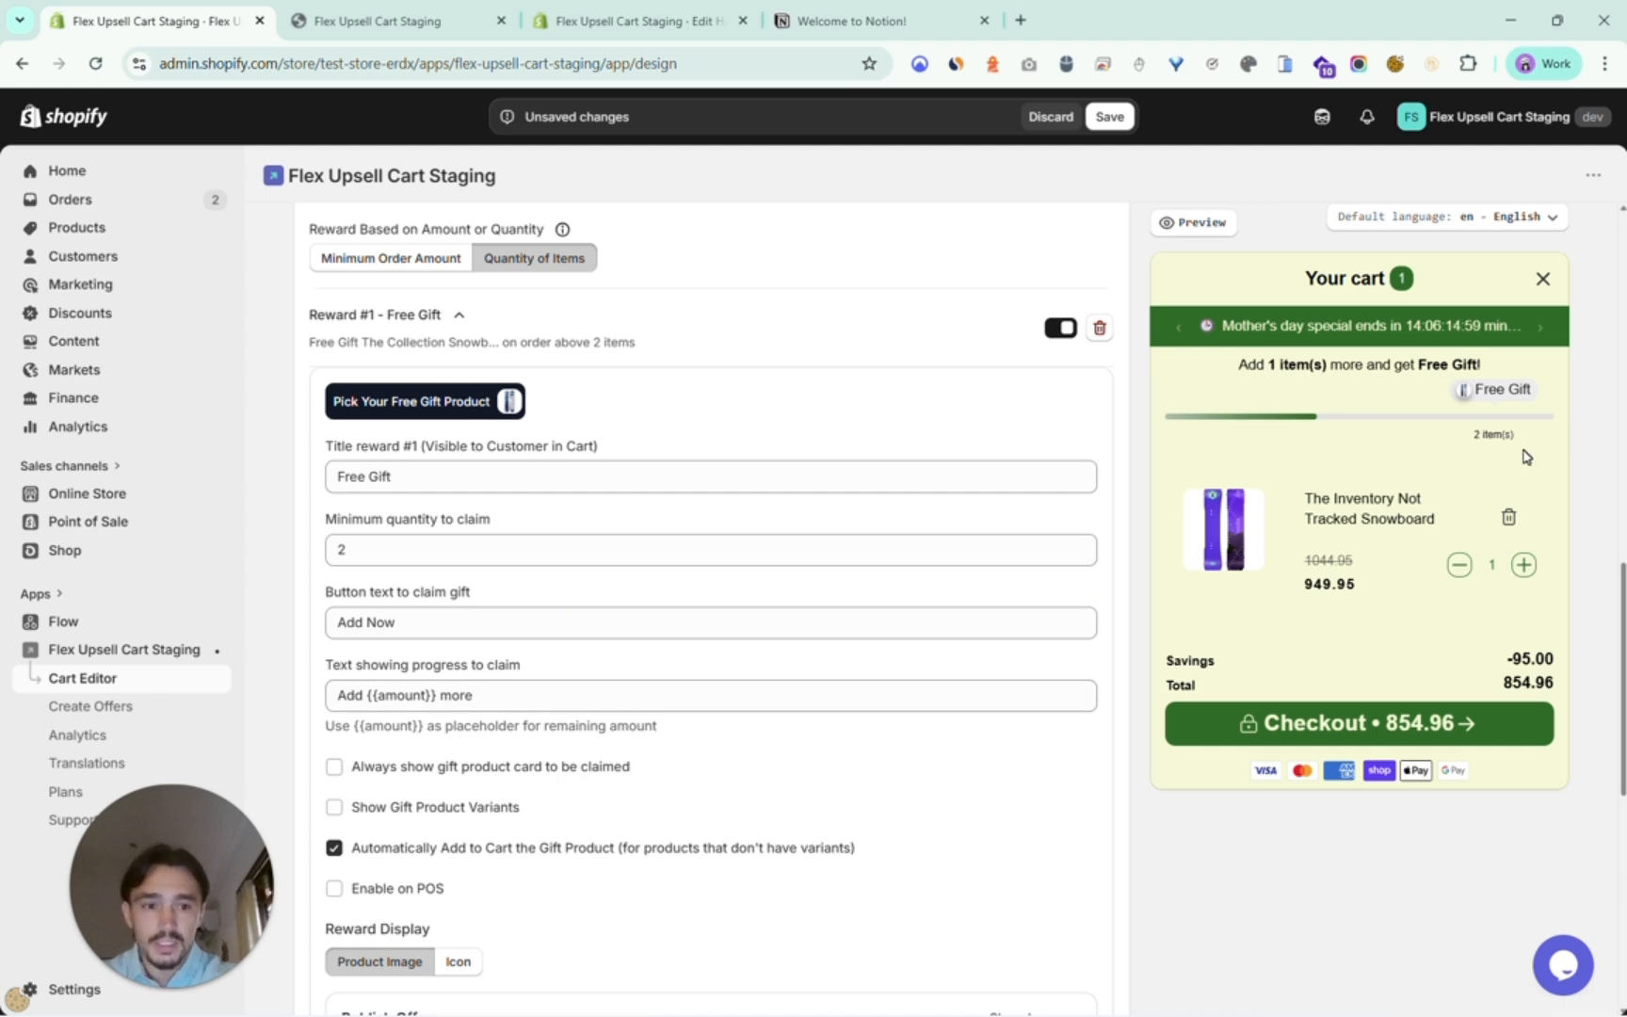
pyautogui.moveTo(1472, 437); pyautogui.dragTo(1504, 435)
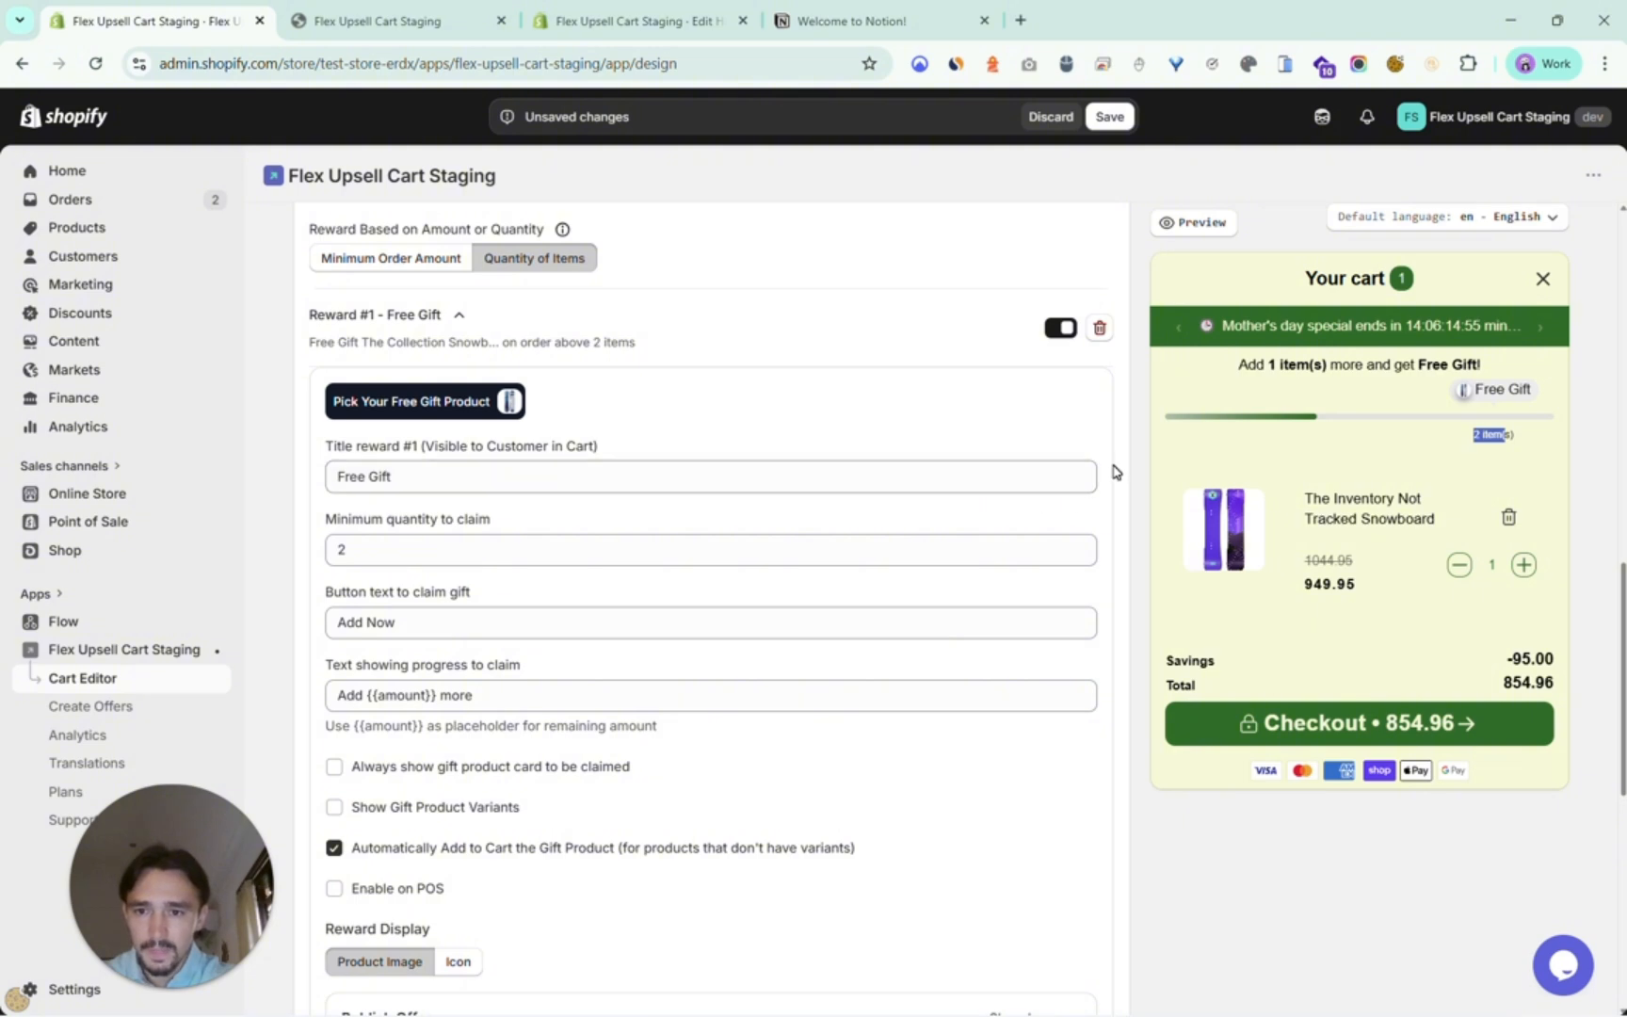
pyautogui.click(1109, 116)
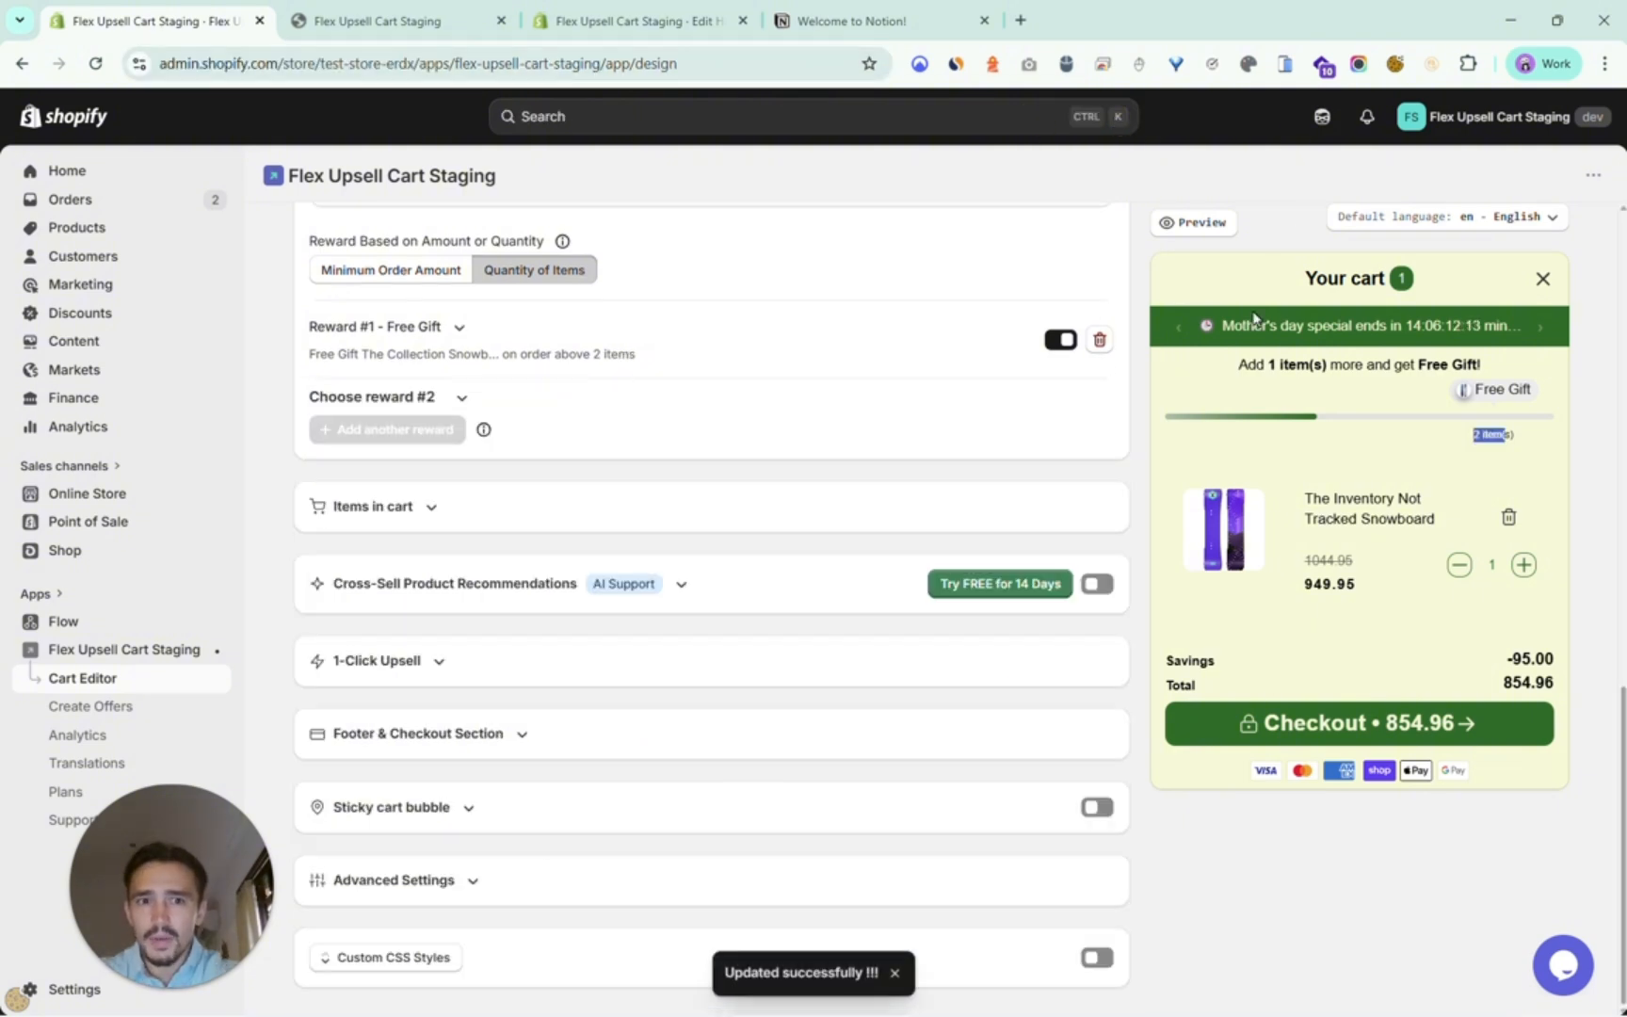
# Open the storefront preview, switch to the existing store page and add The Collection Snowboard: Hydrogen to the cart.
pyautogui.click(1212, 235)
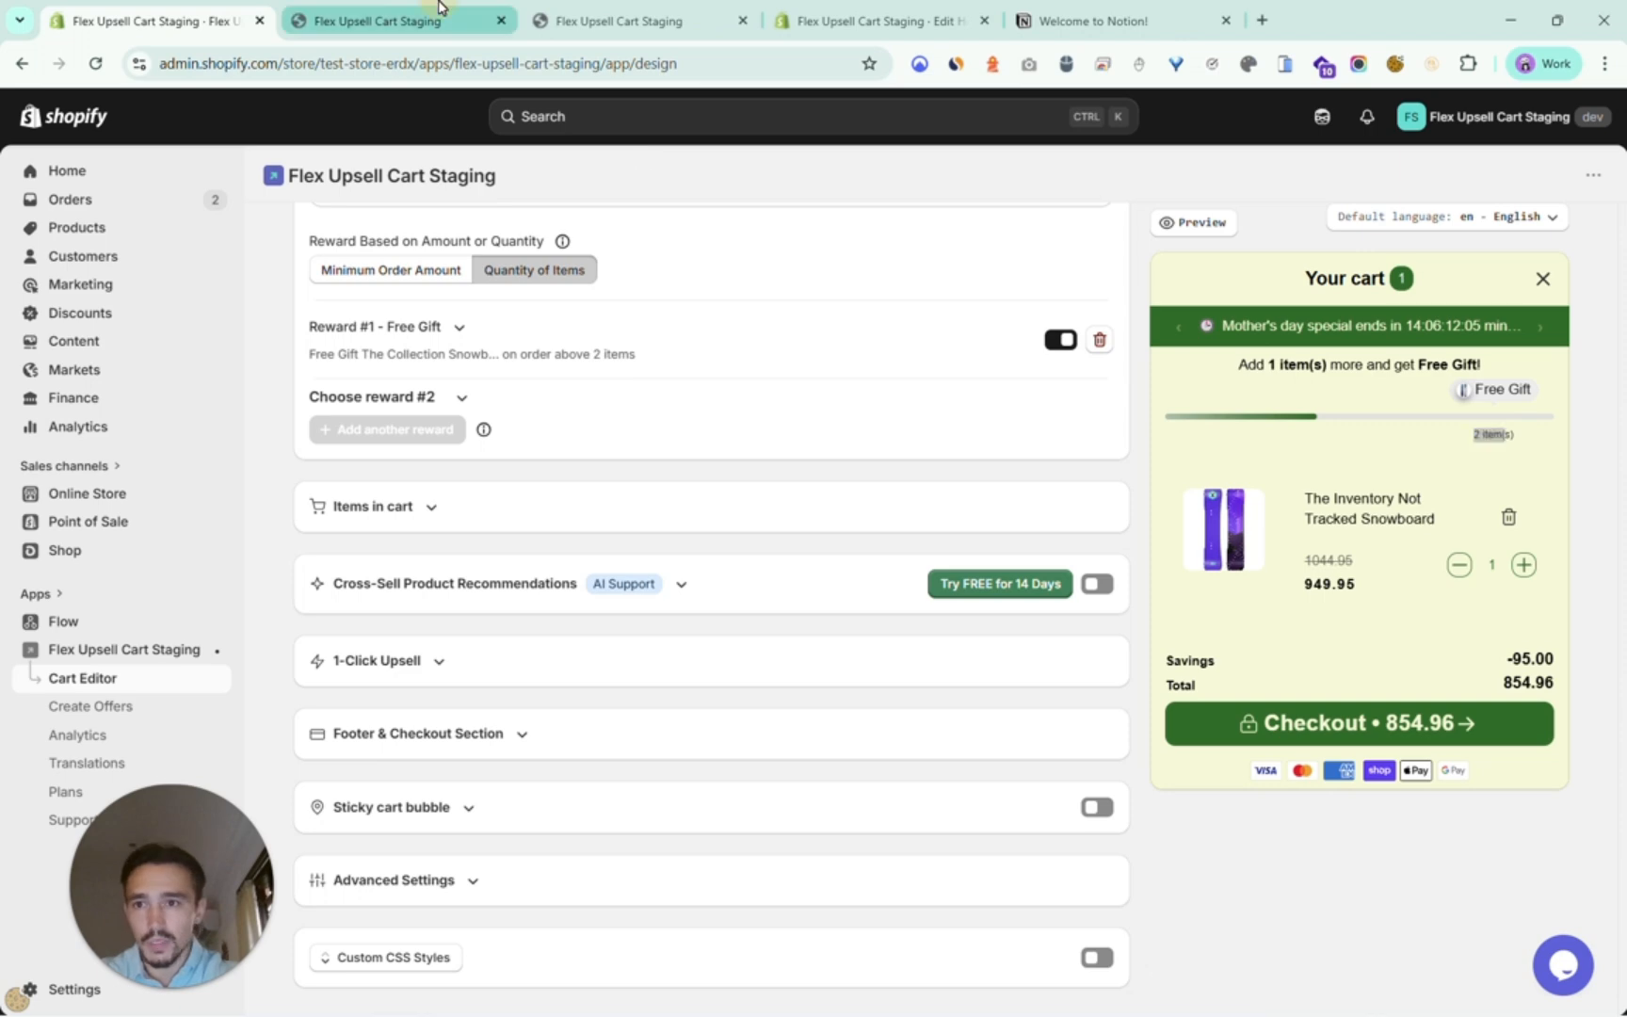
pyautogui.click(399, 20)
pyautogui.scroll(-10, 1190, 576)
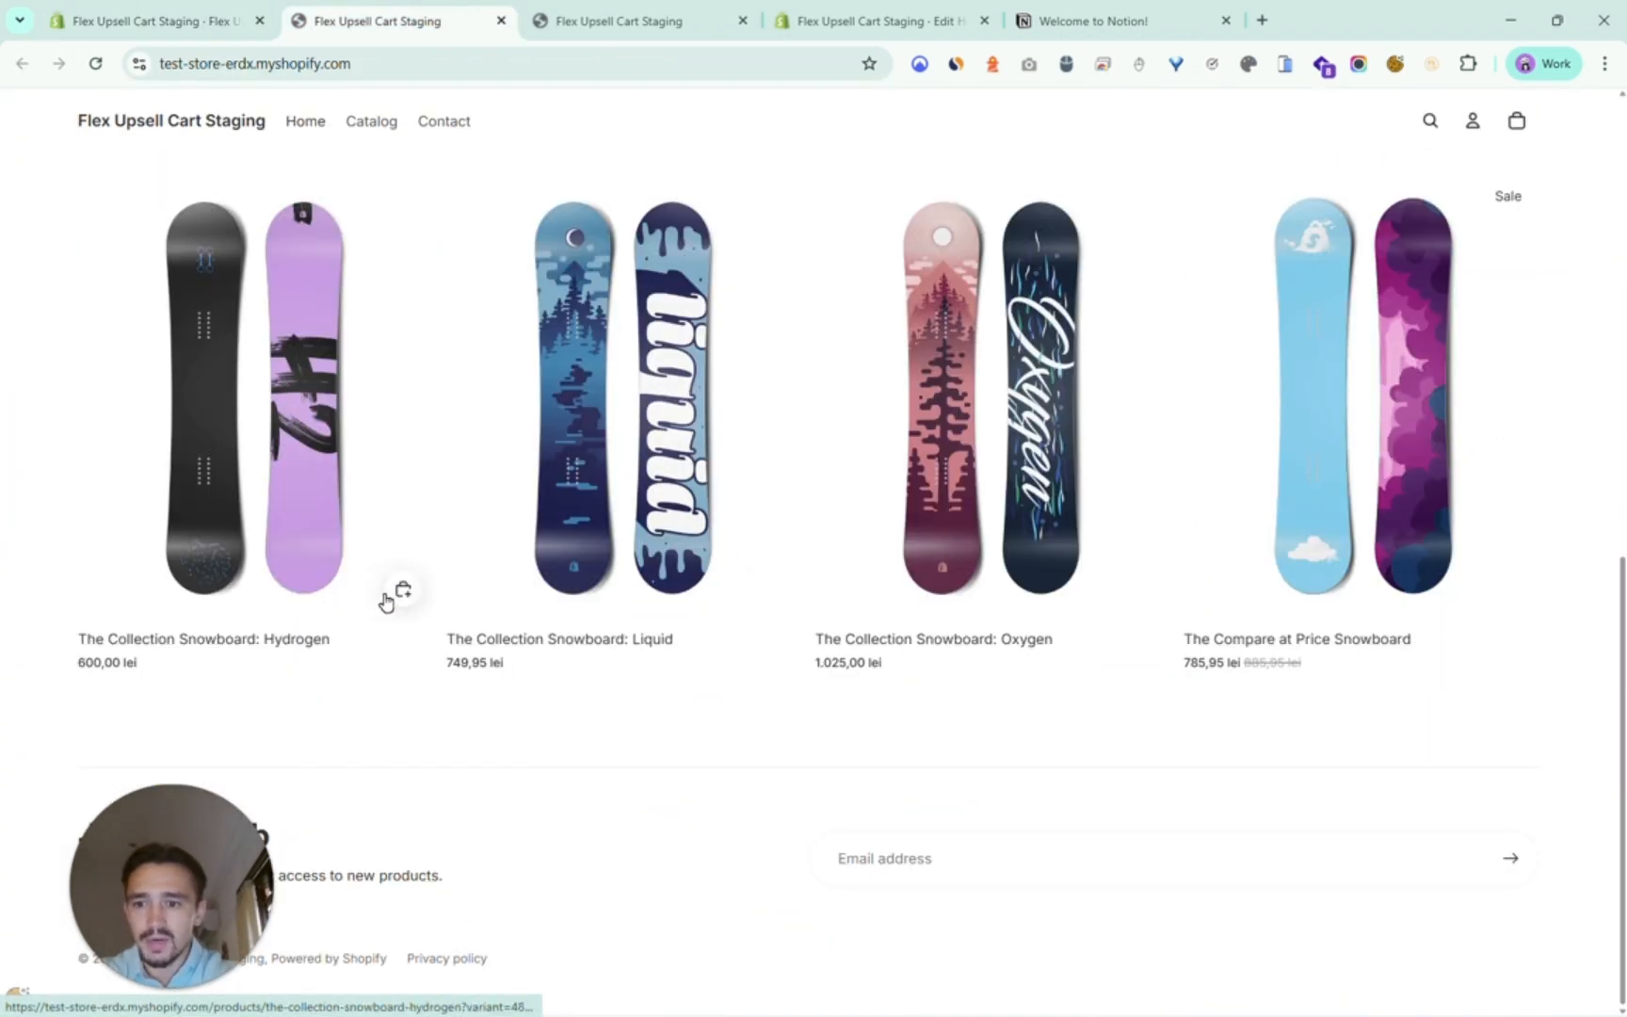
pyautogui.click(376, 593)
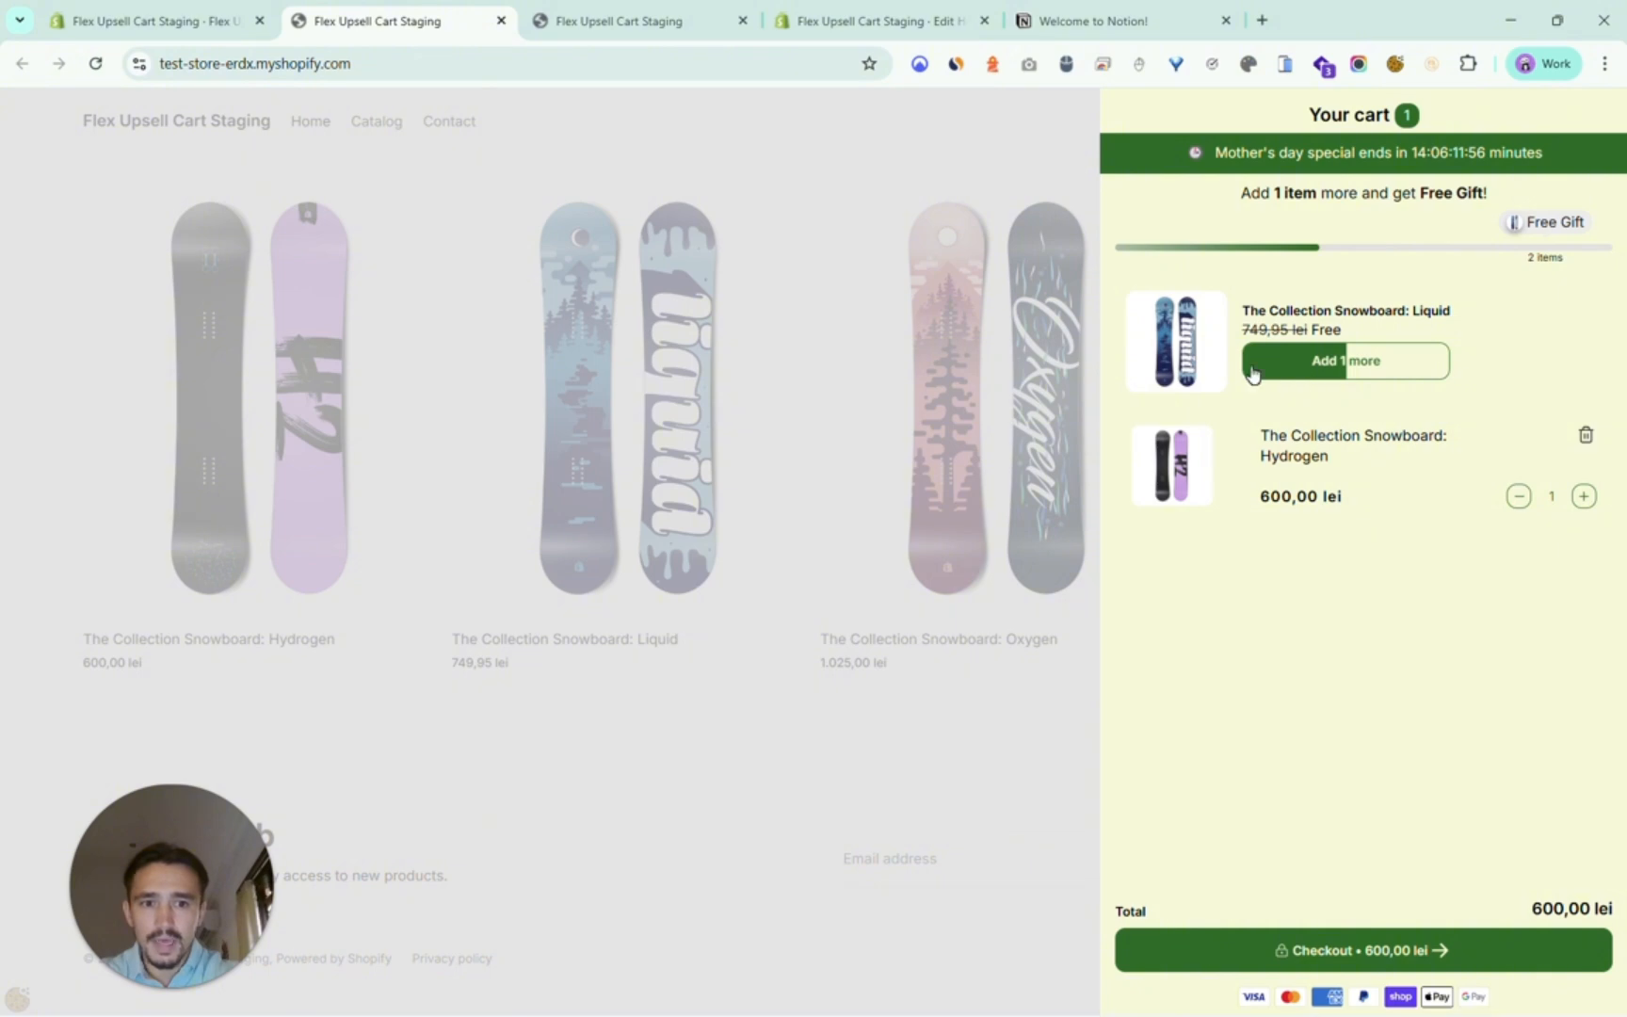
# Raise the Hydrogen snowboard's cart quantity to 2 and add the free Liquid snowboard gift.
pyautogui.click(1584, 497)
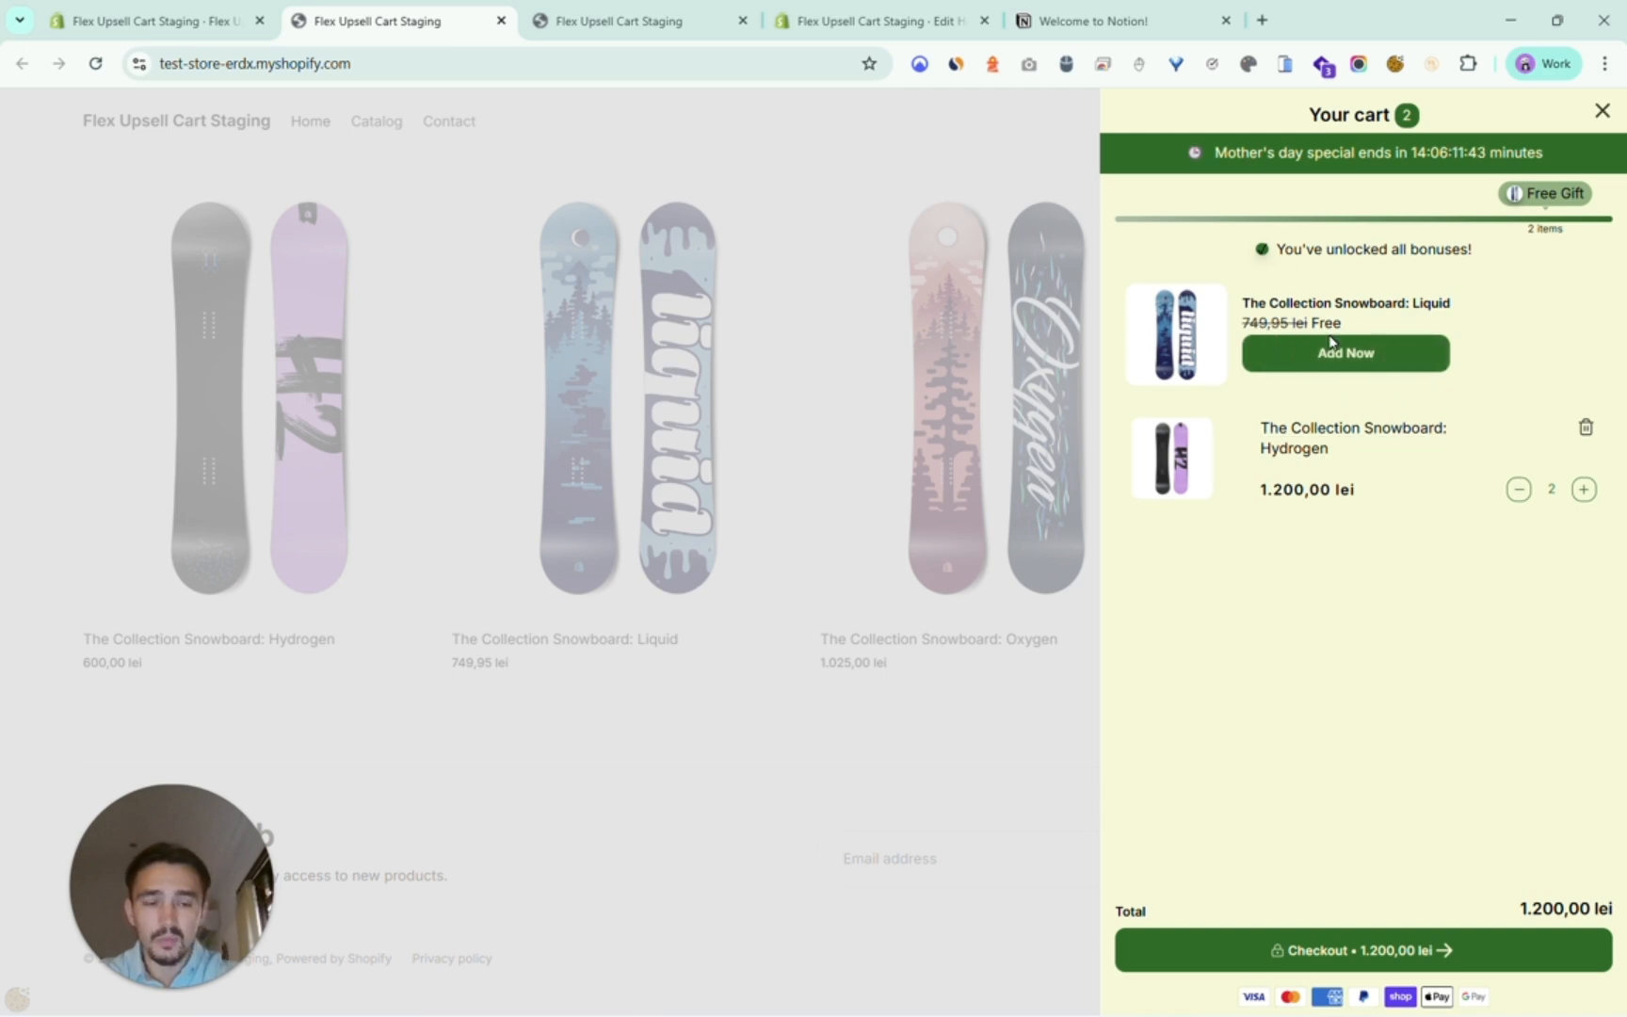
pyautogui.click(1358, 350)
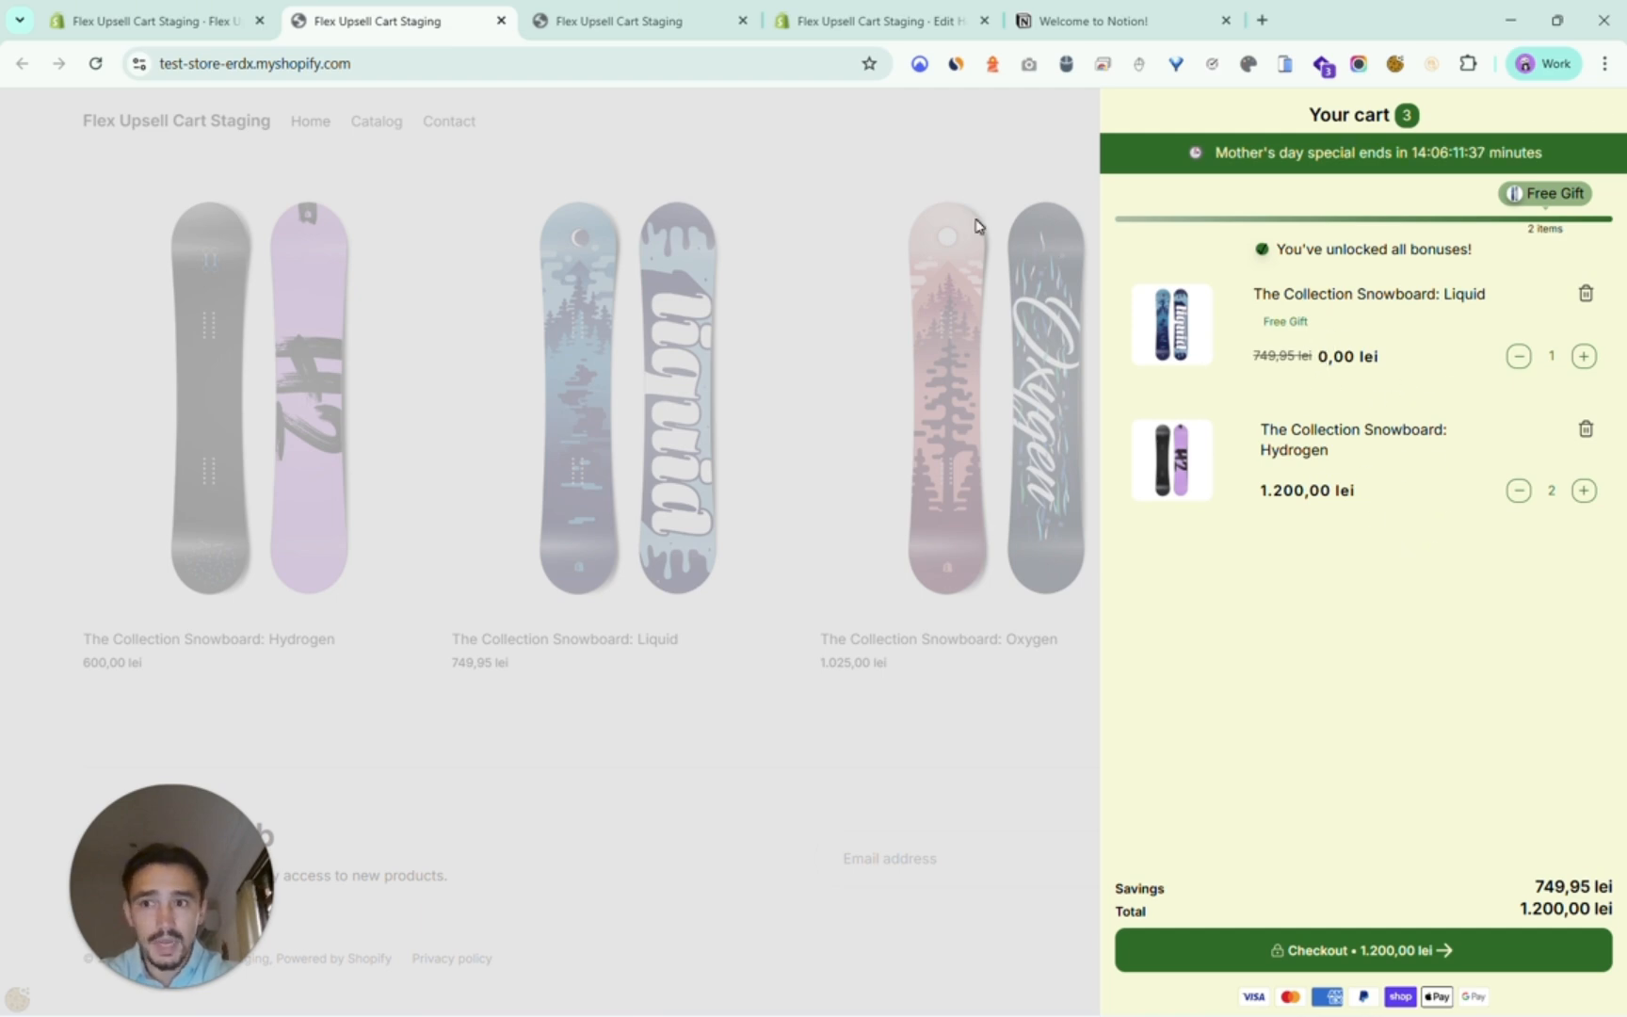
# Return to the Cart Editor, add Free Shipping as reward #2 and set its market to International.
pyautogui.click(238, 9)
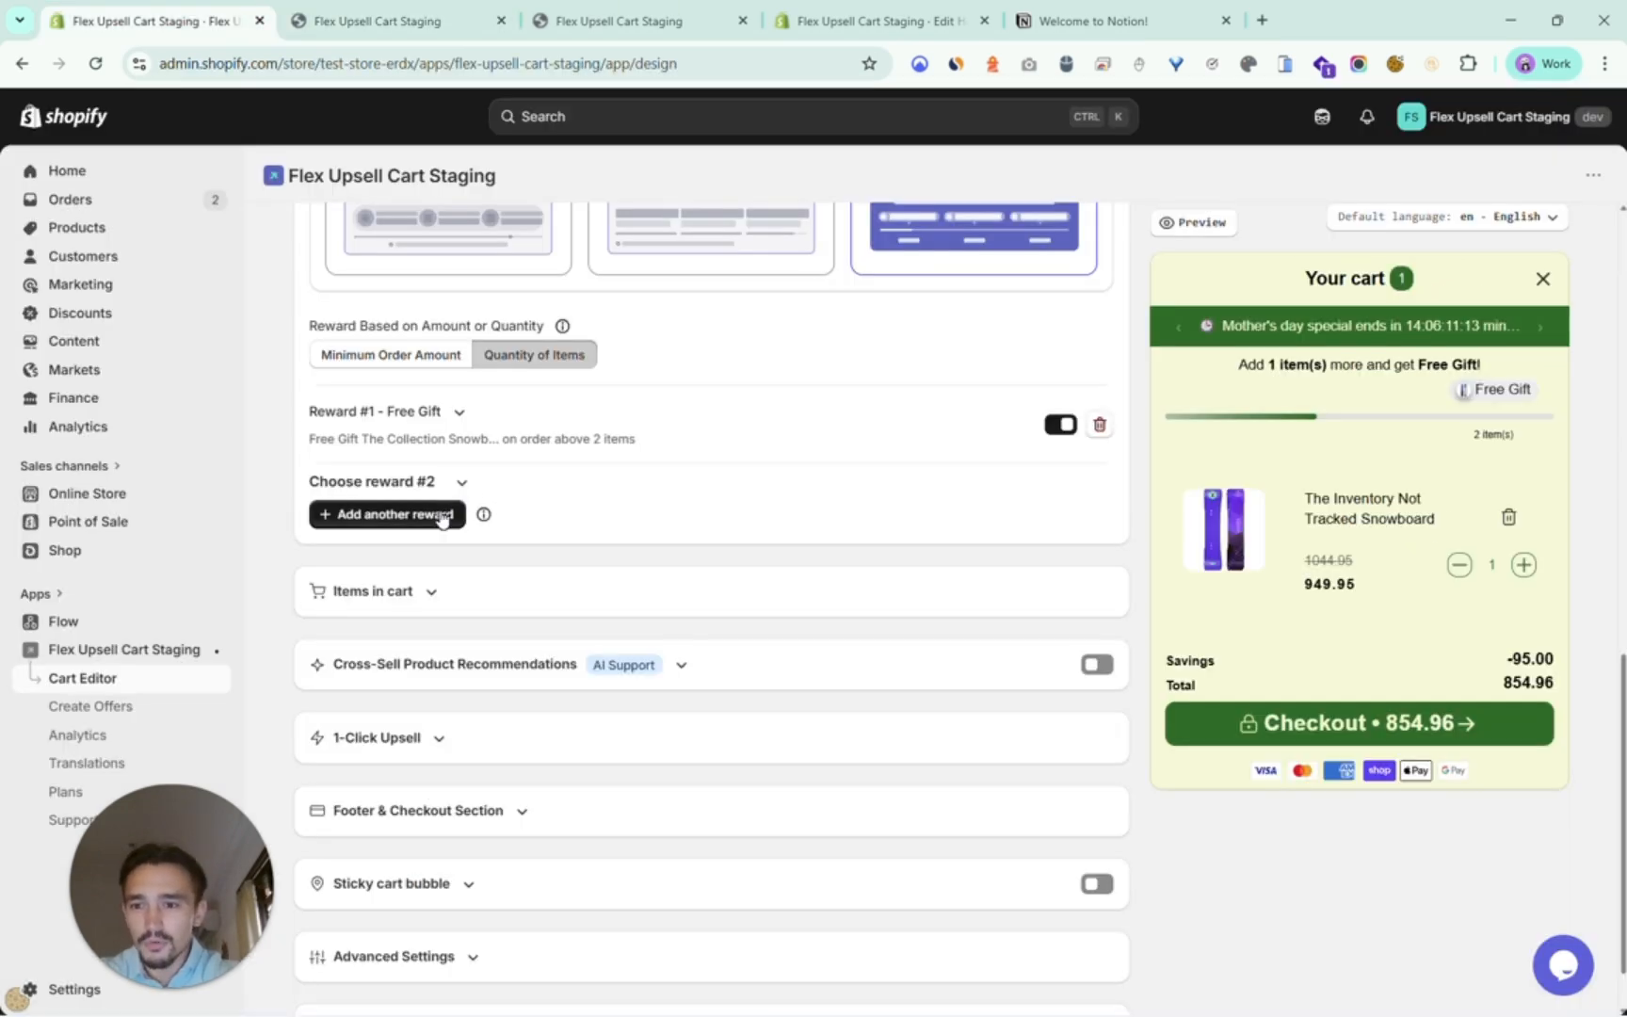
pyautogui.click(407, 516)
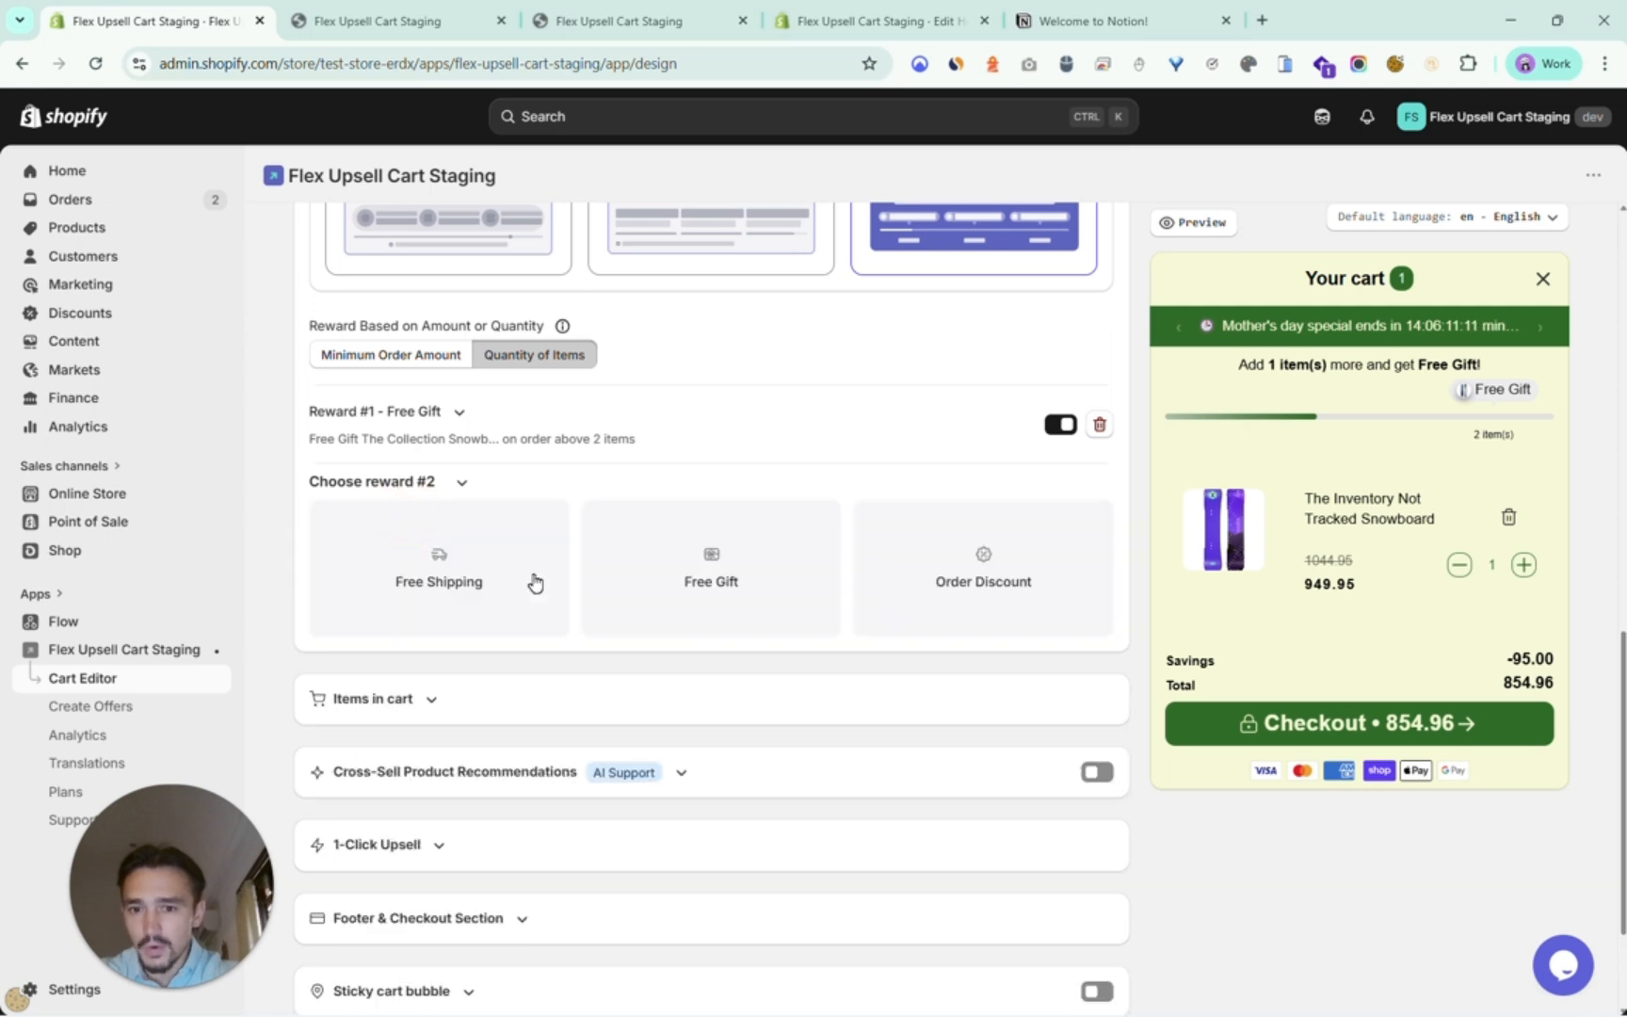
pyautogui.click(461, 565)
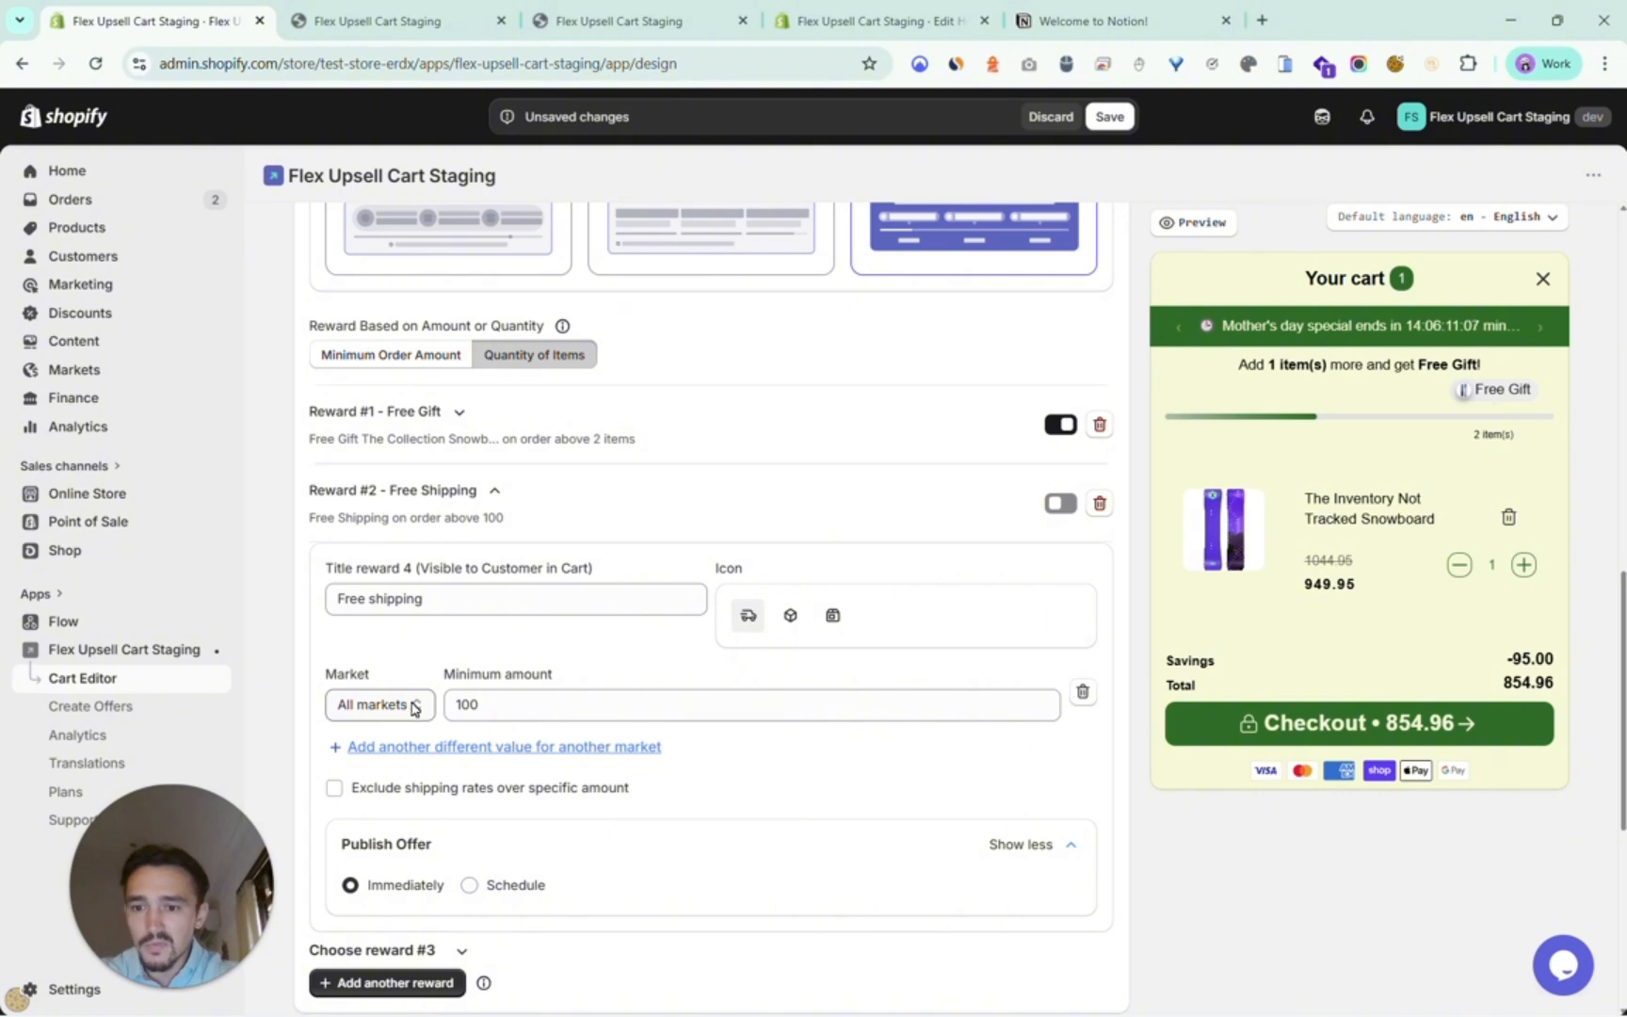
pyautogui.click(411, 707)
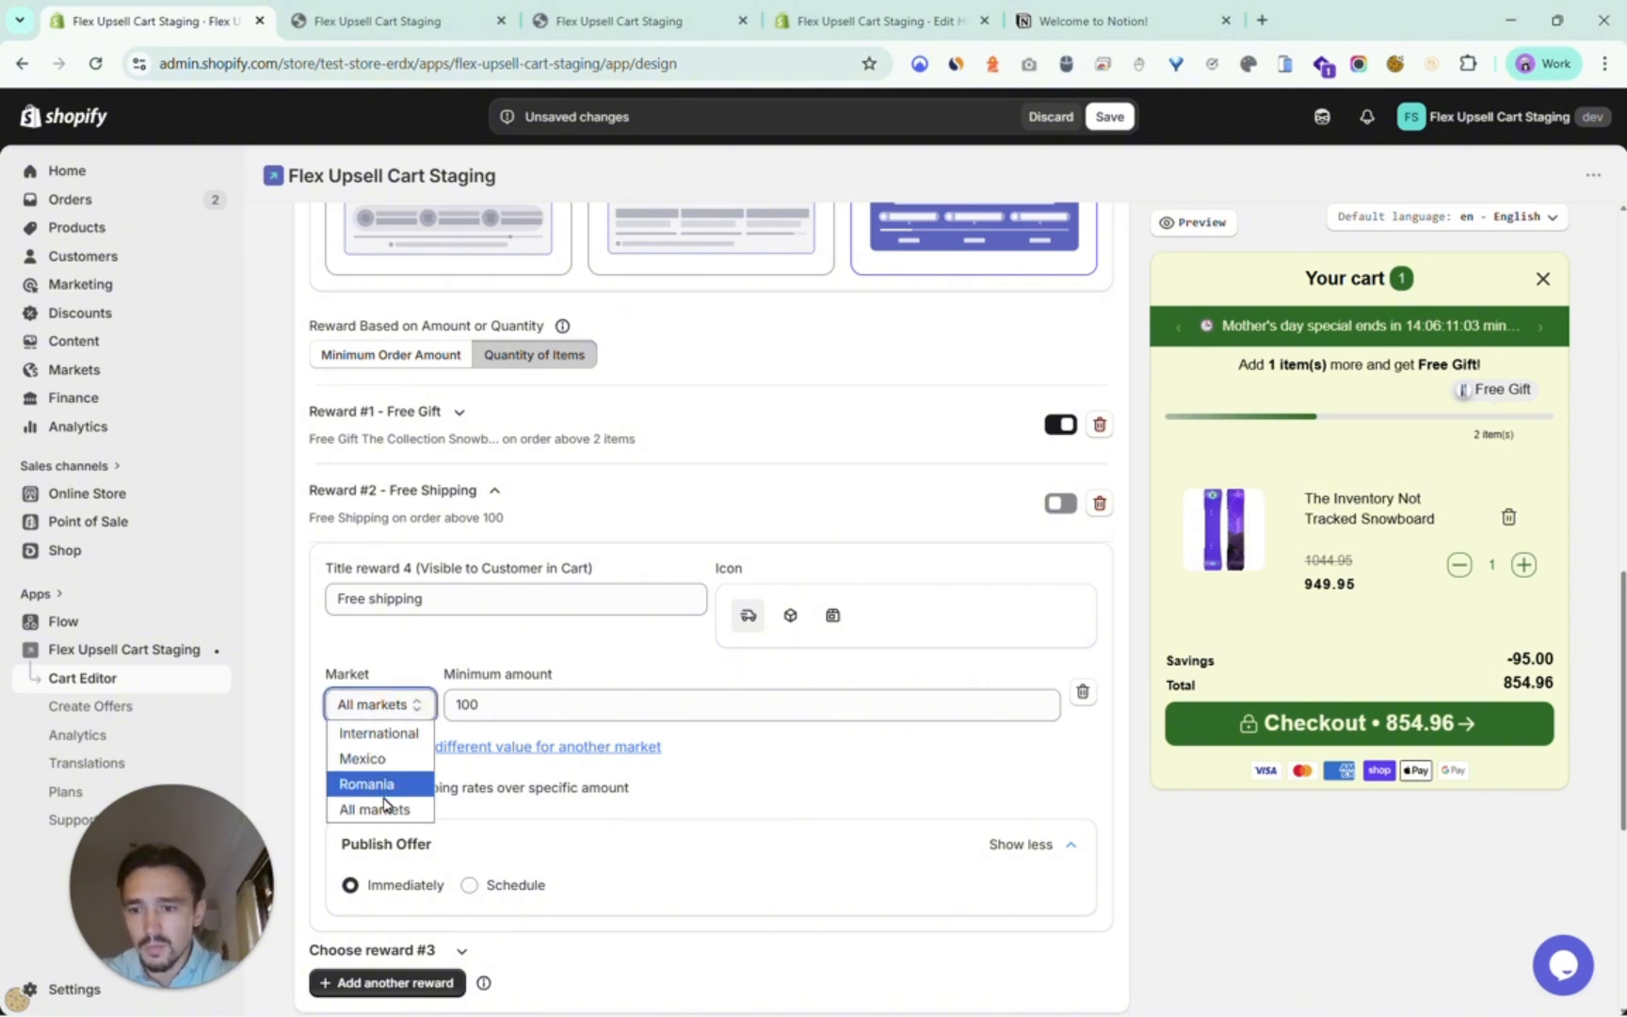
pyautogui.click(395, 734)
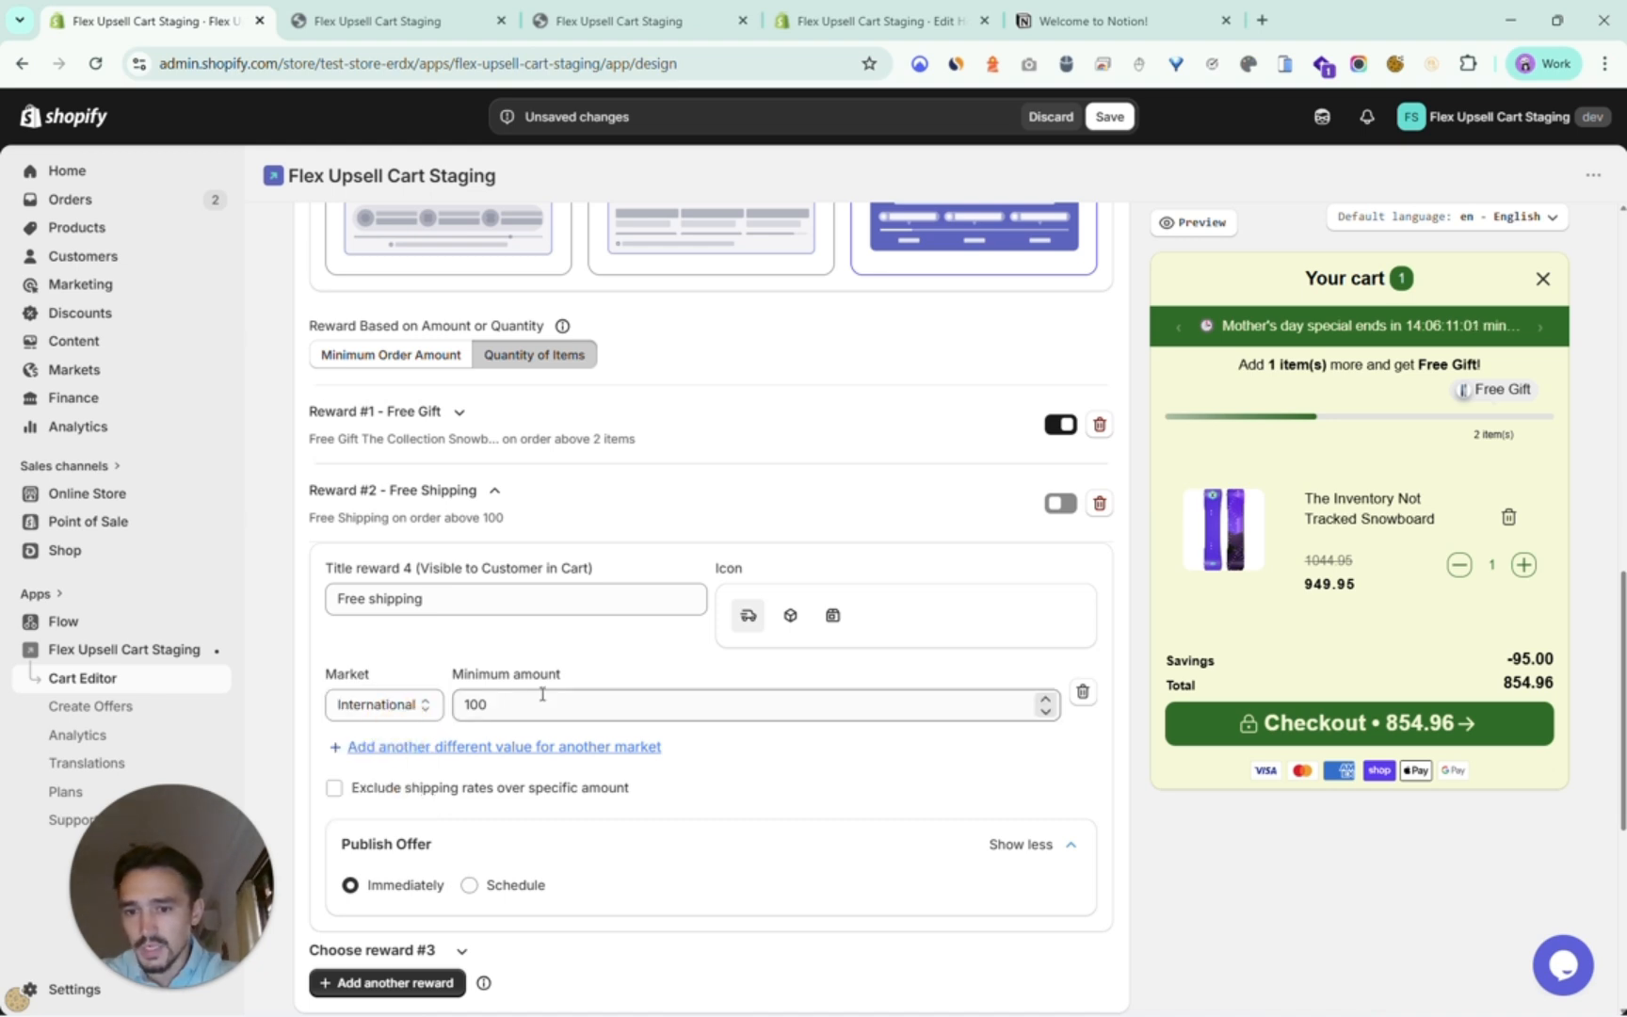
# Switch the cart rewards to be based on minimum order amount.
pyautogui.press('Tab')
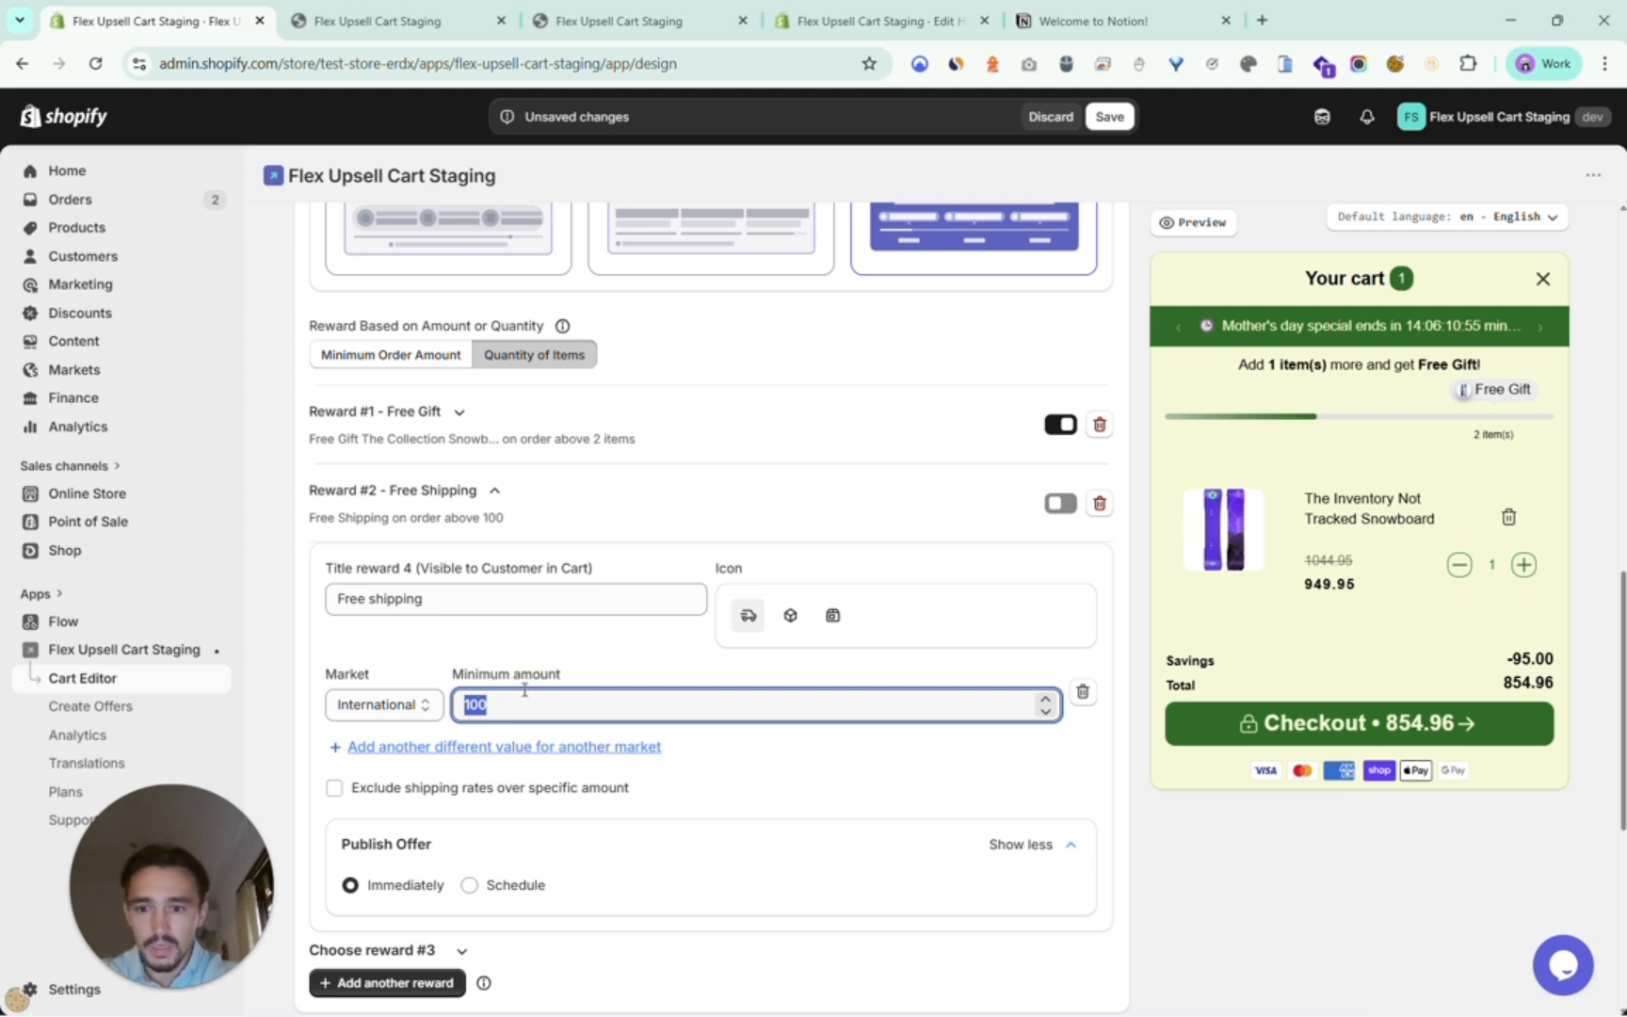
pyautogui.click(500, 708)
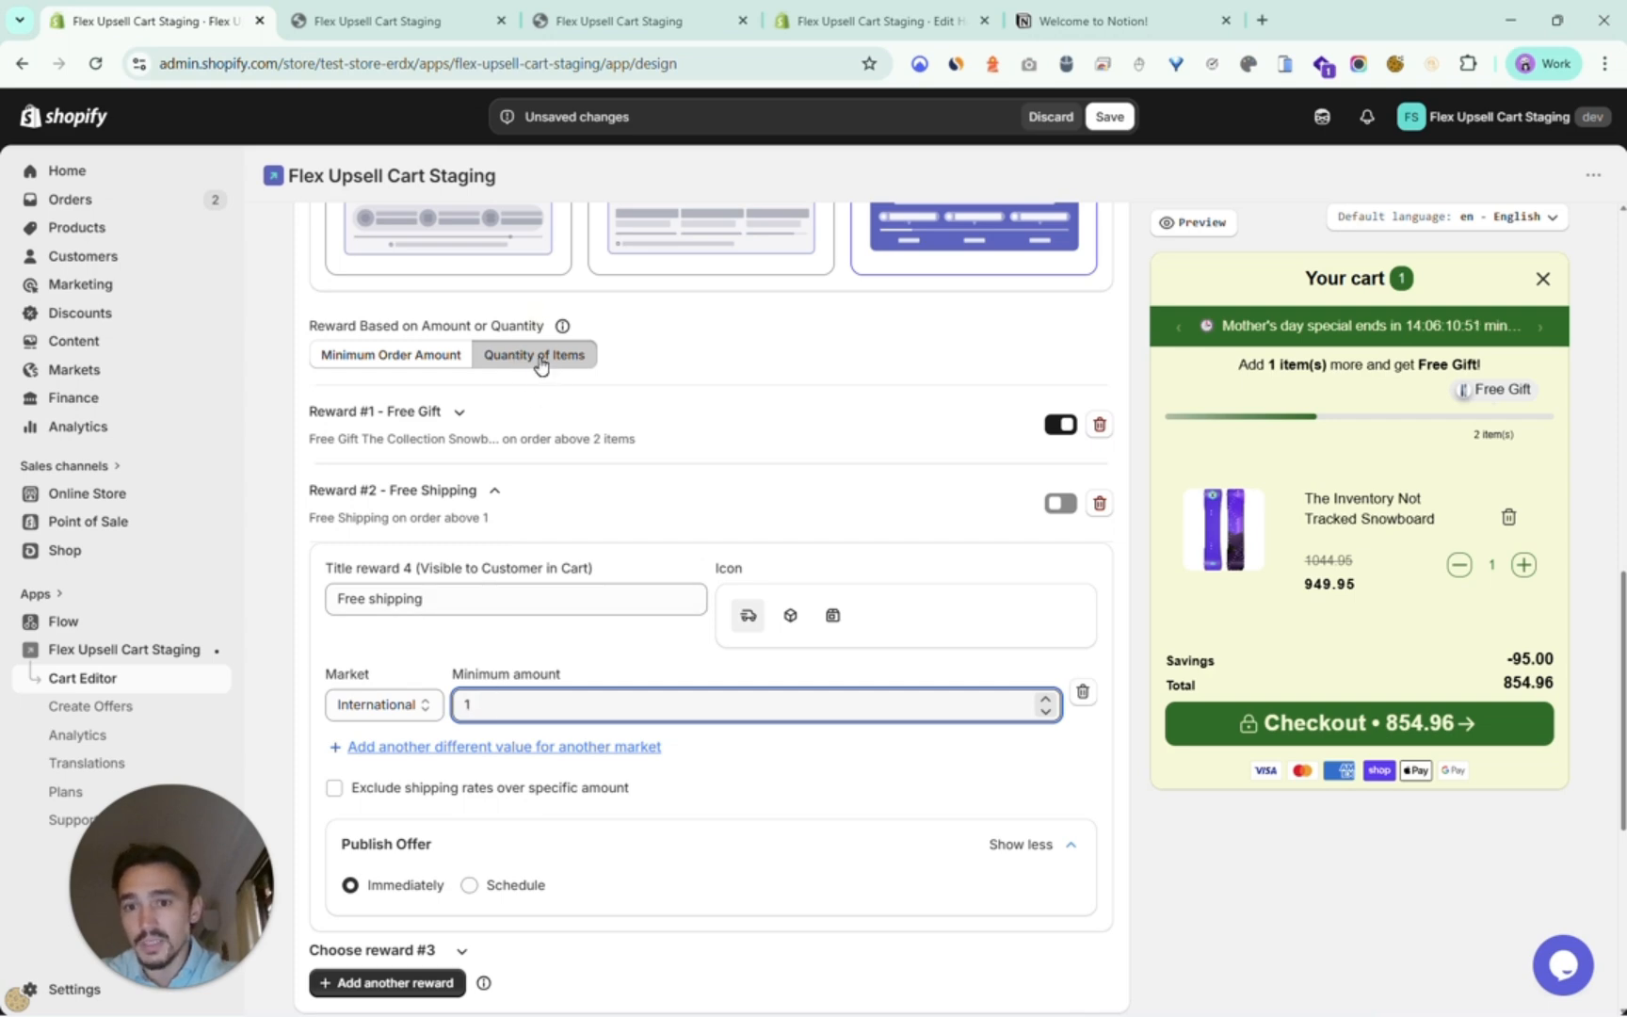
pyautogui.click(390, 358)
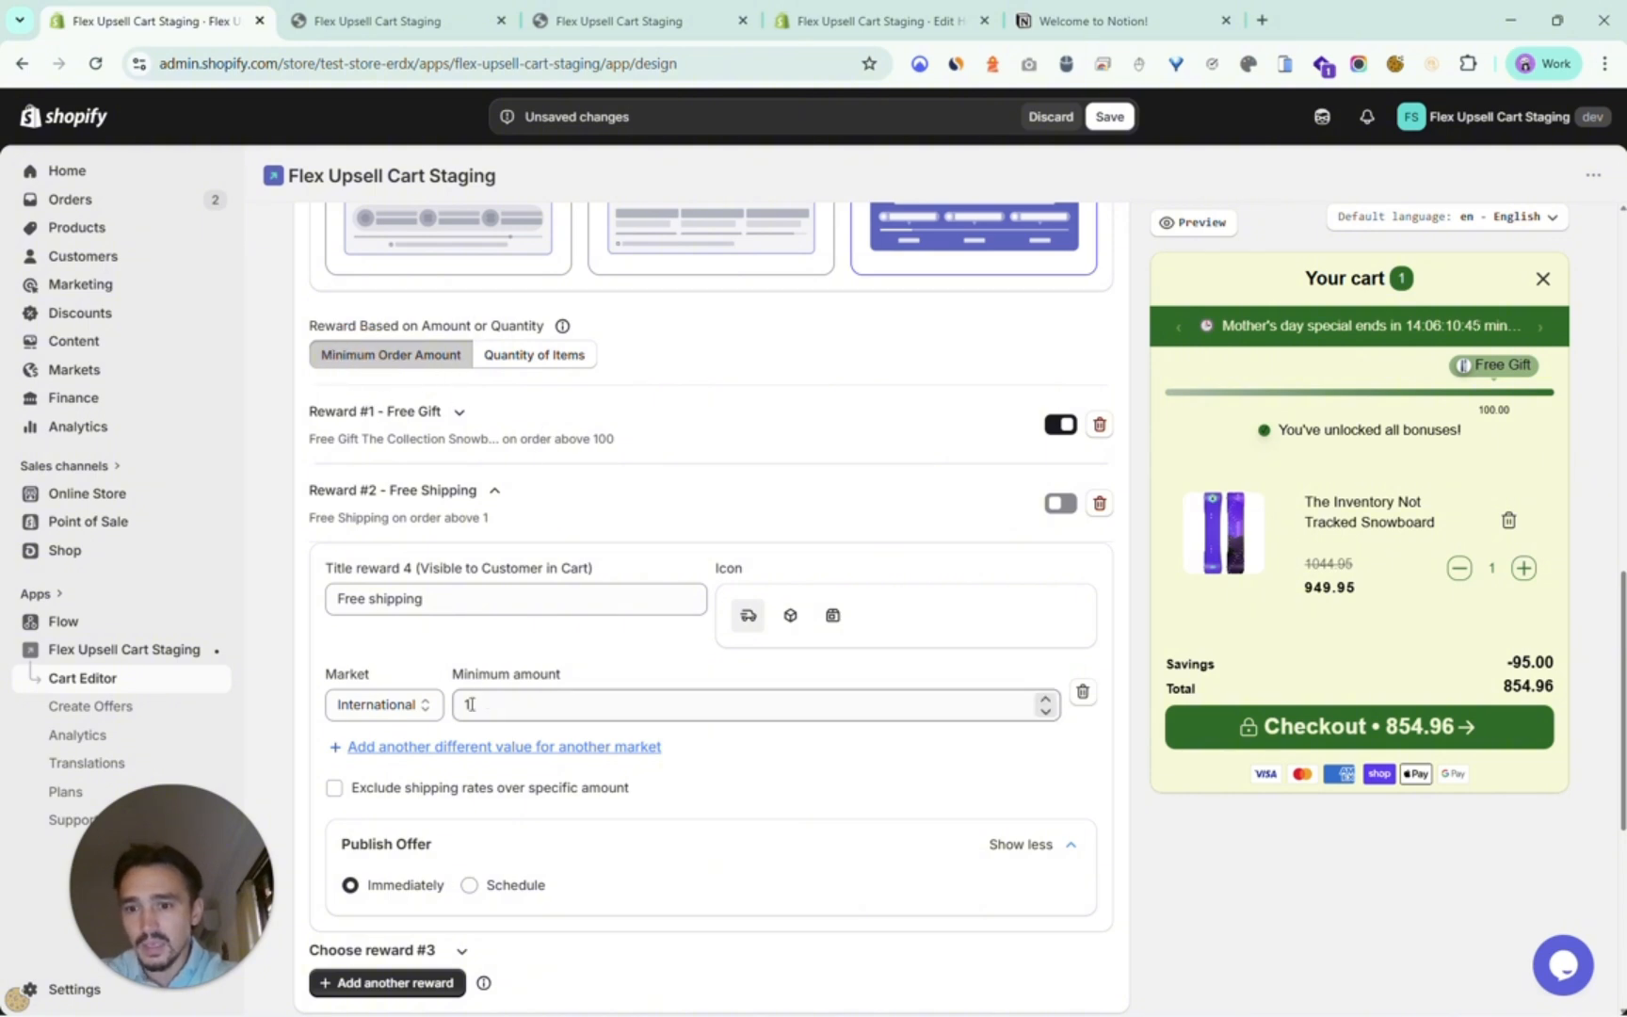
# Set the Free Shipping reward's International minimum amount to 200 and turn the reward on.
pyautogui.click(552, 705)
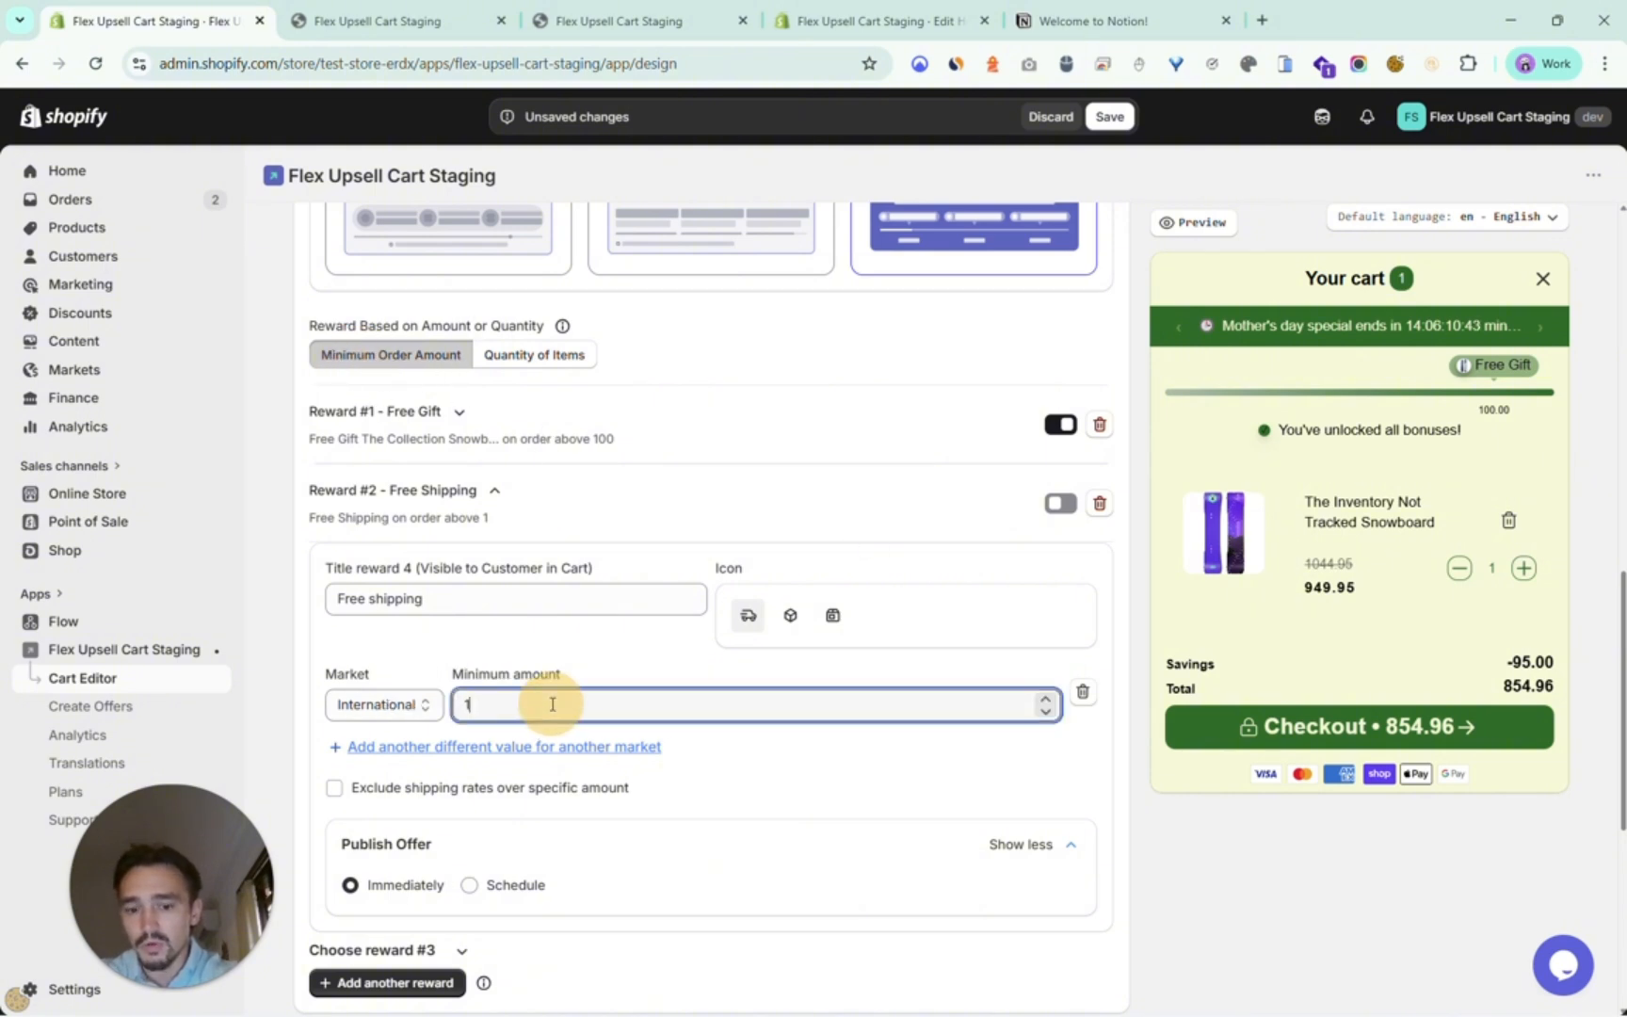
pyautogui.press('BackSpace')
pyautogui.write('2')
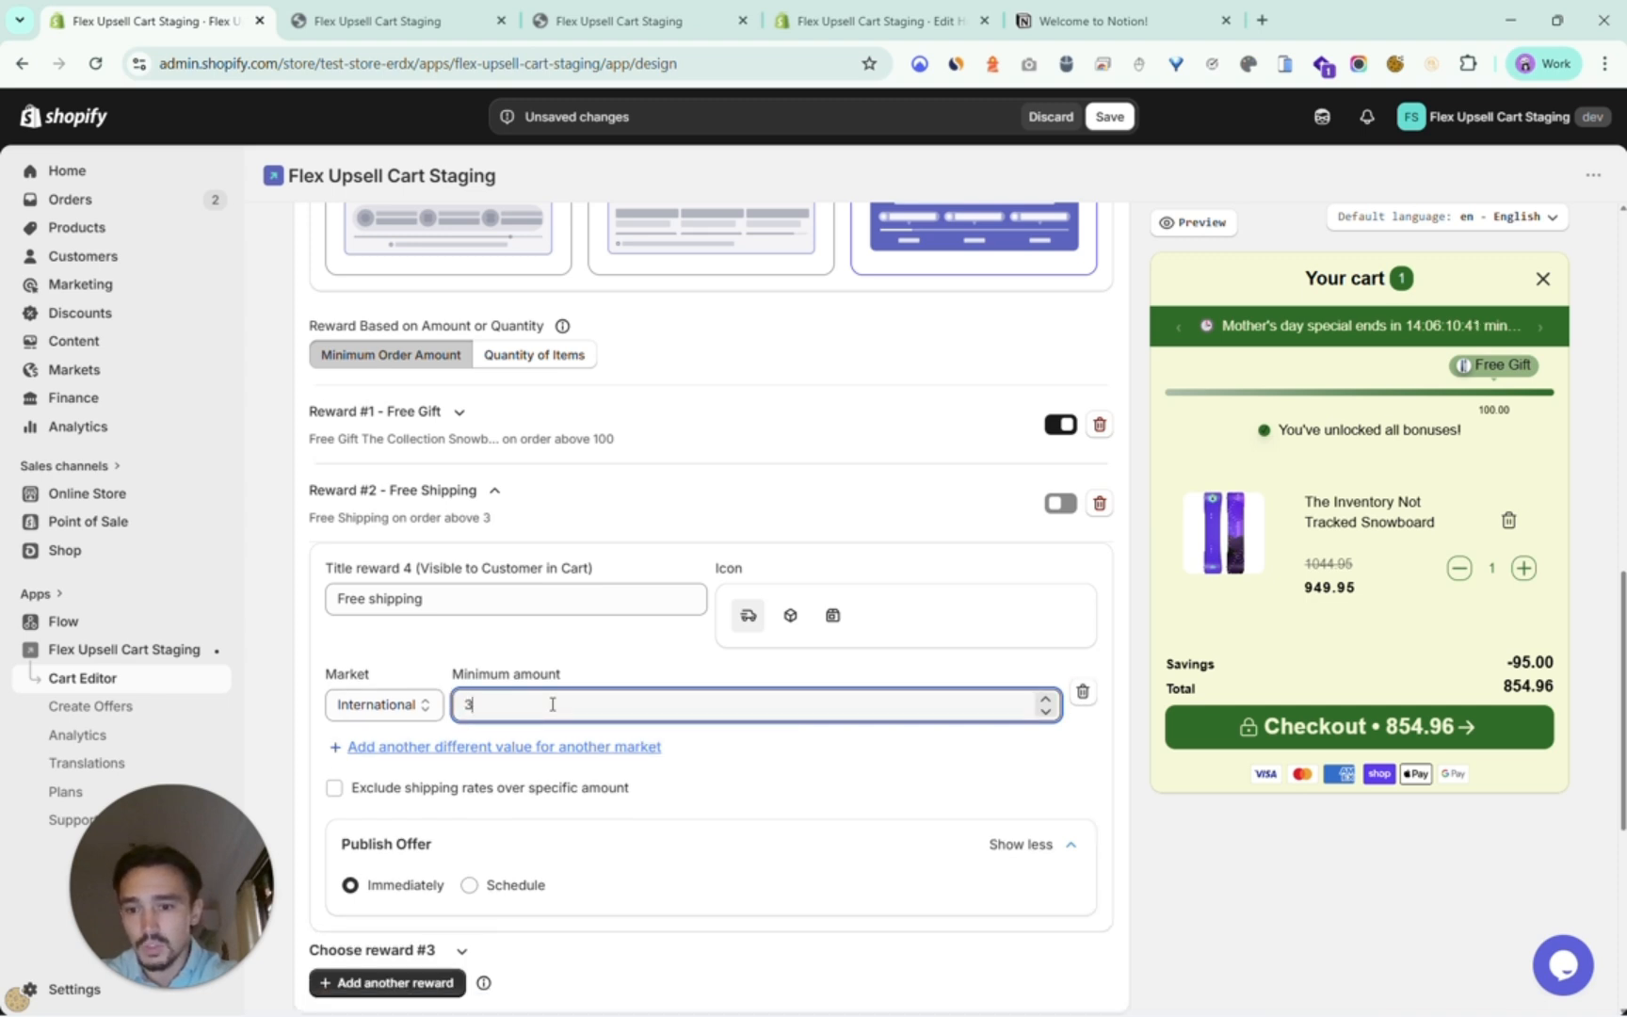
pyautogui.press('BackSpace')
pyautogui.write('200')
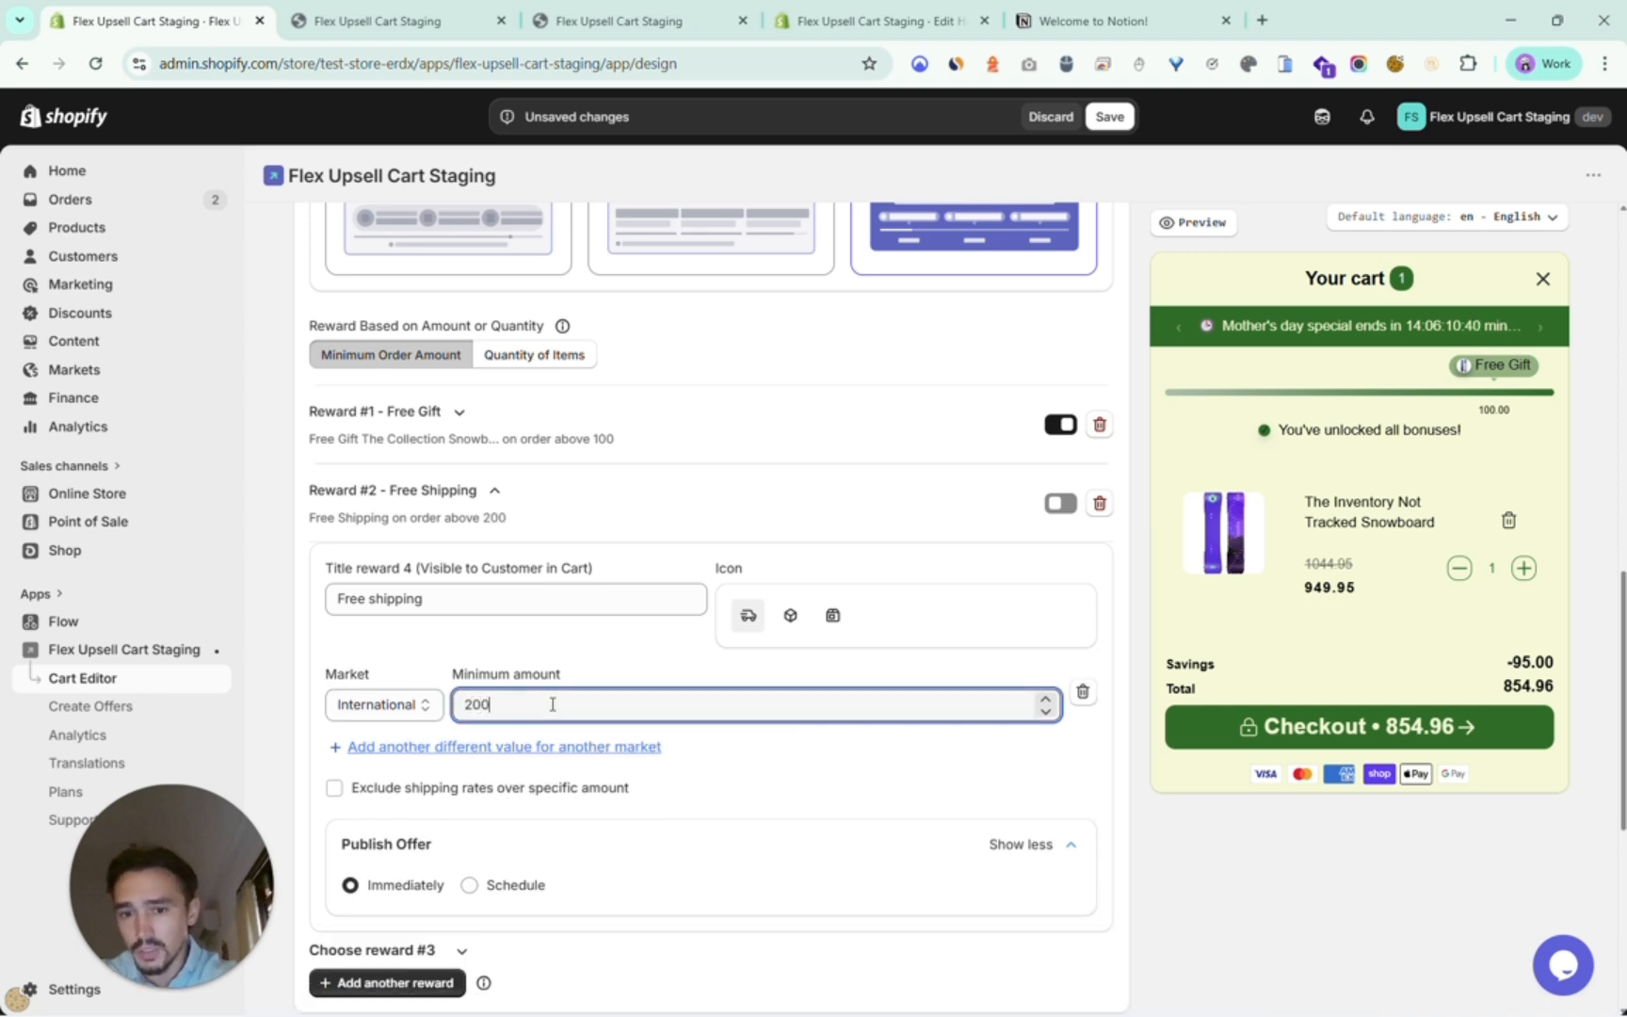
pyautogui.click(1061, 508)
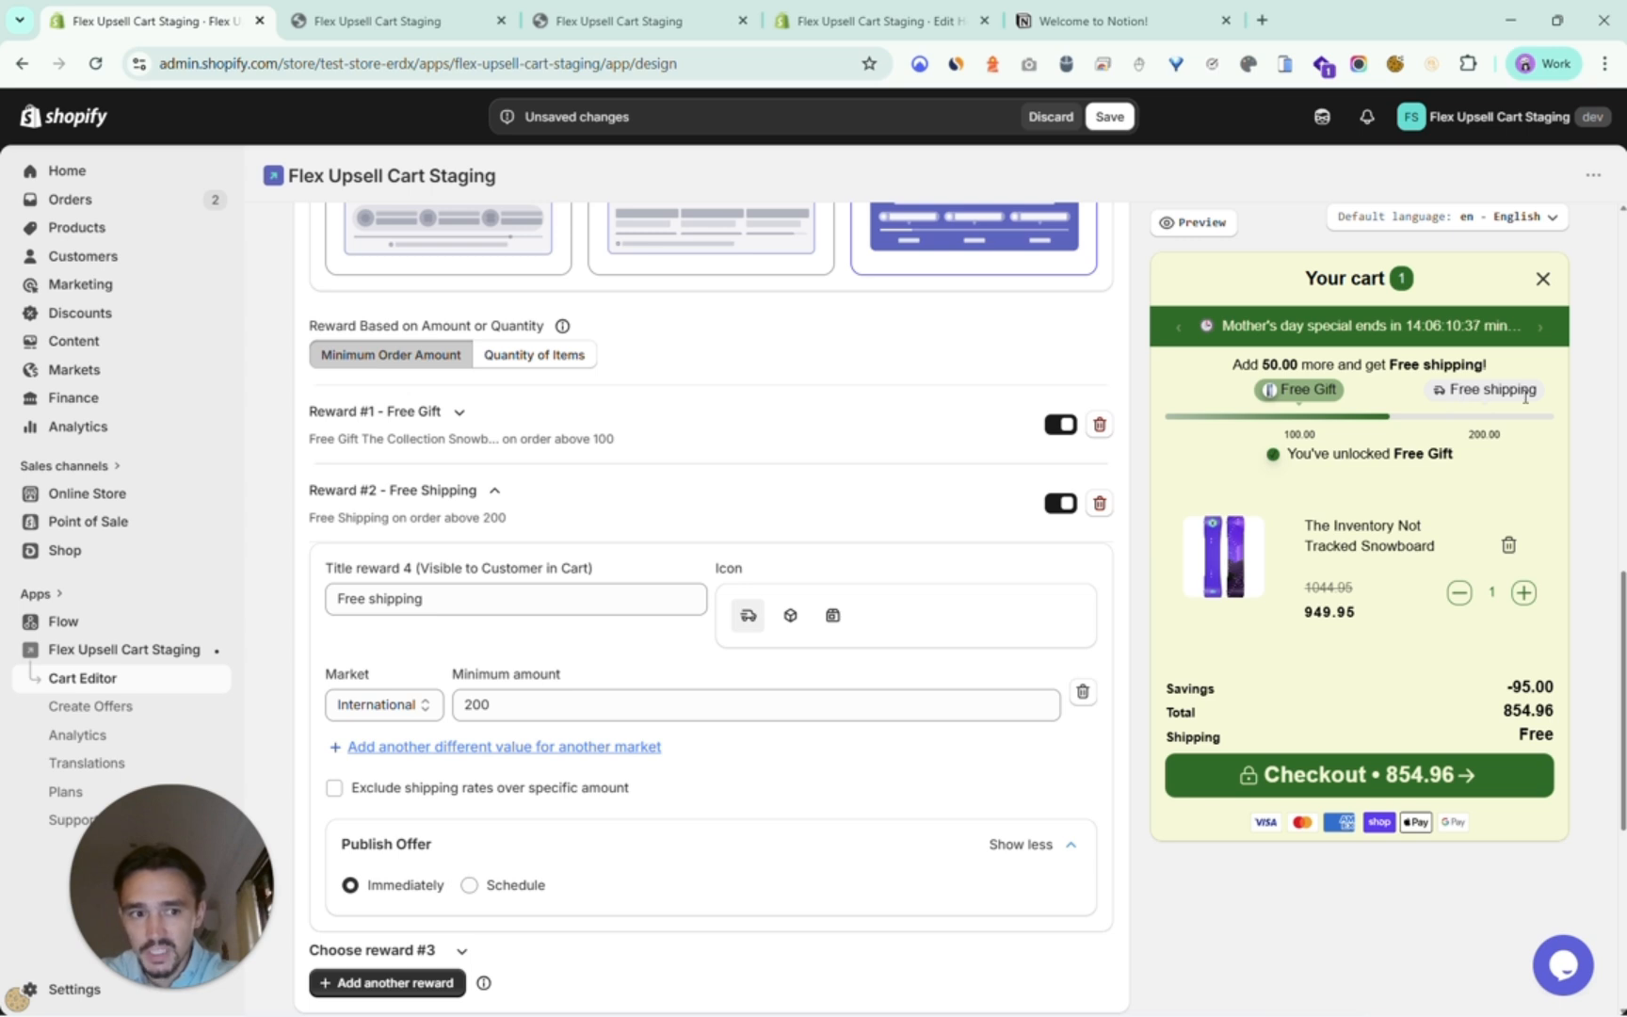
# Enable showing the currency code in the cart's advanced settings and collapse that section.
pyautogui.scroll(-2, 1550, 444)
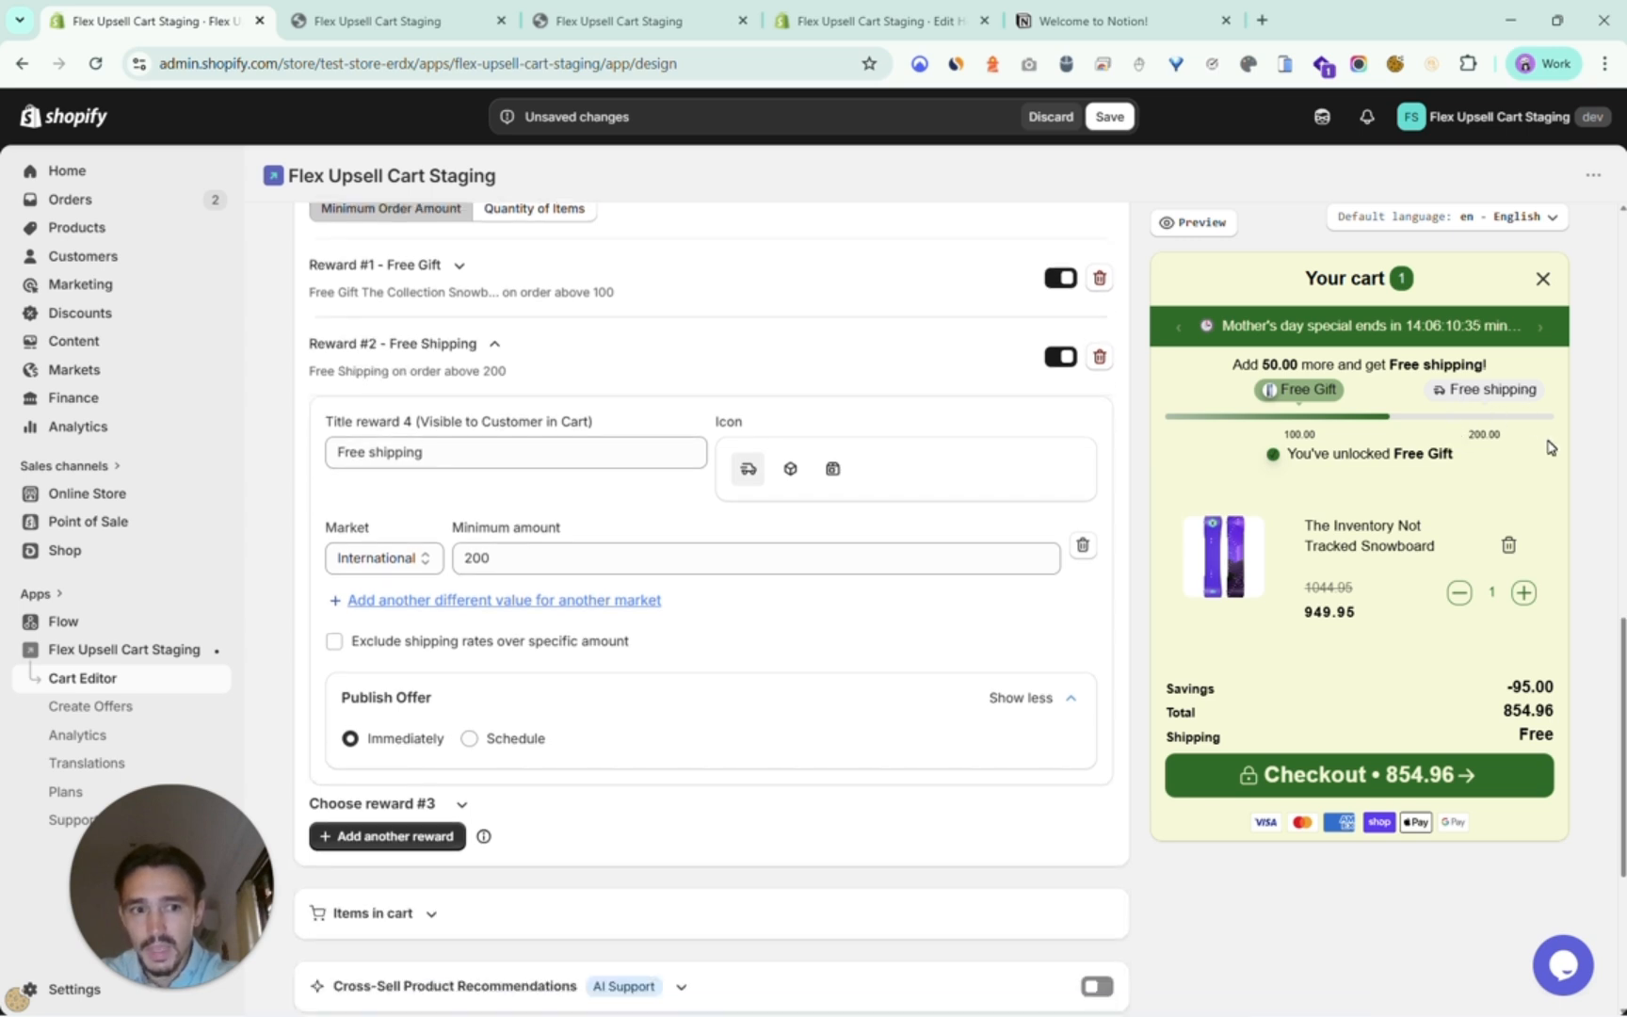
pyautogui.scroll(-4, 1053, 738)
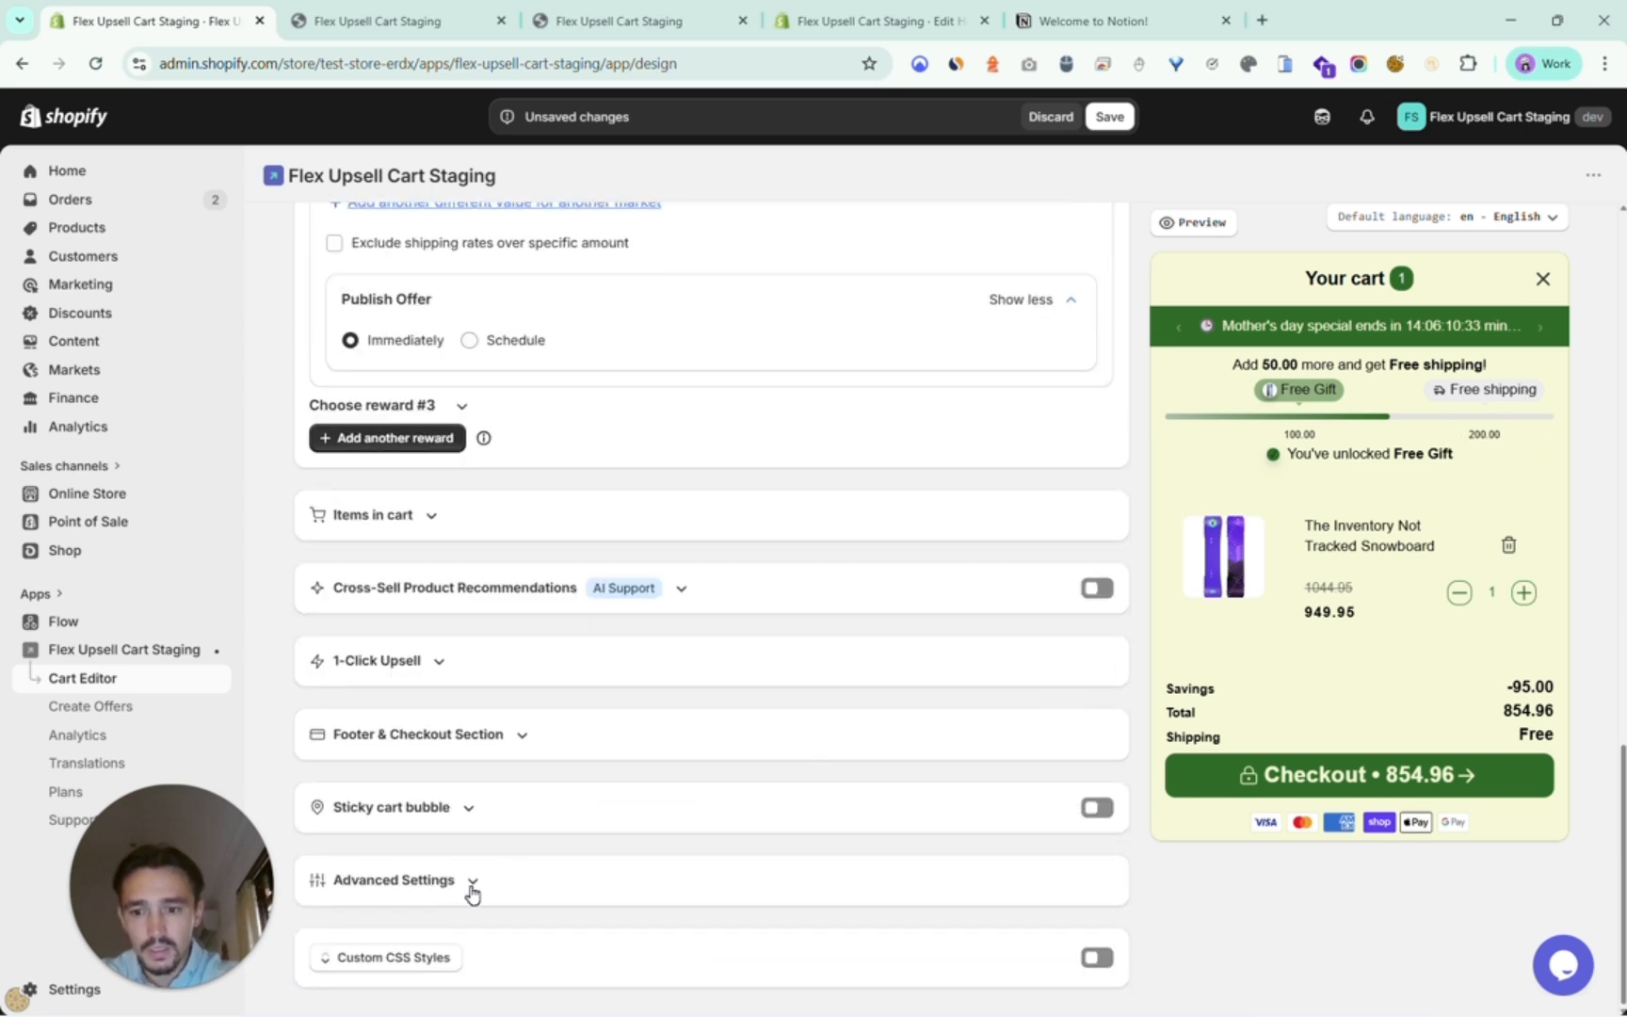
pyautogui.click(457, 885)
pyautogui.scroll(-2, 386, 772)
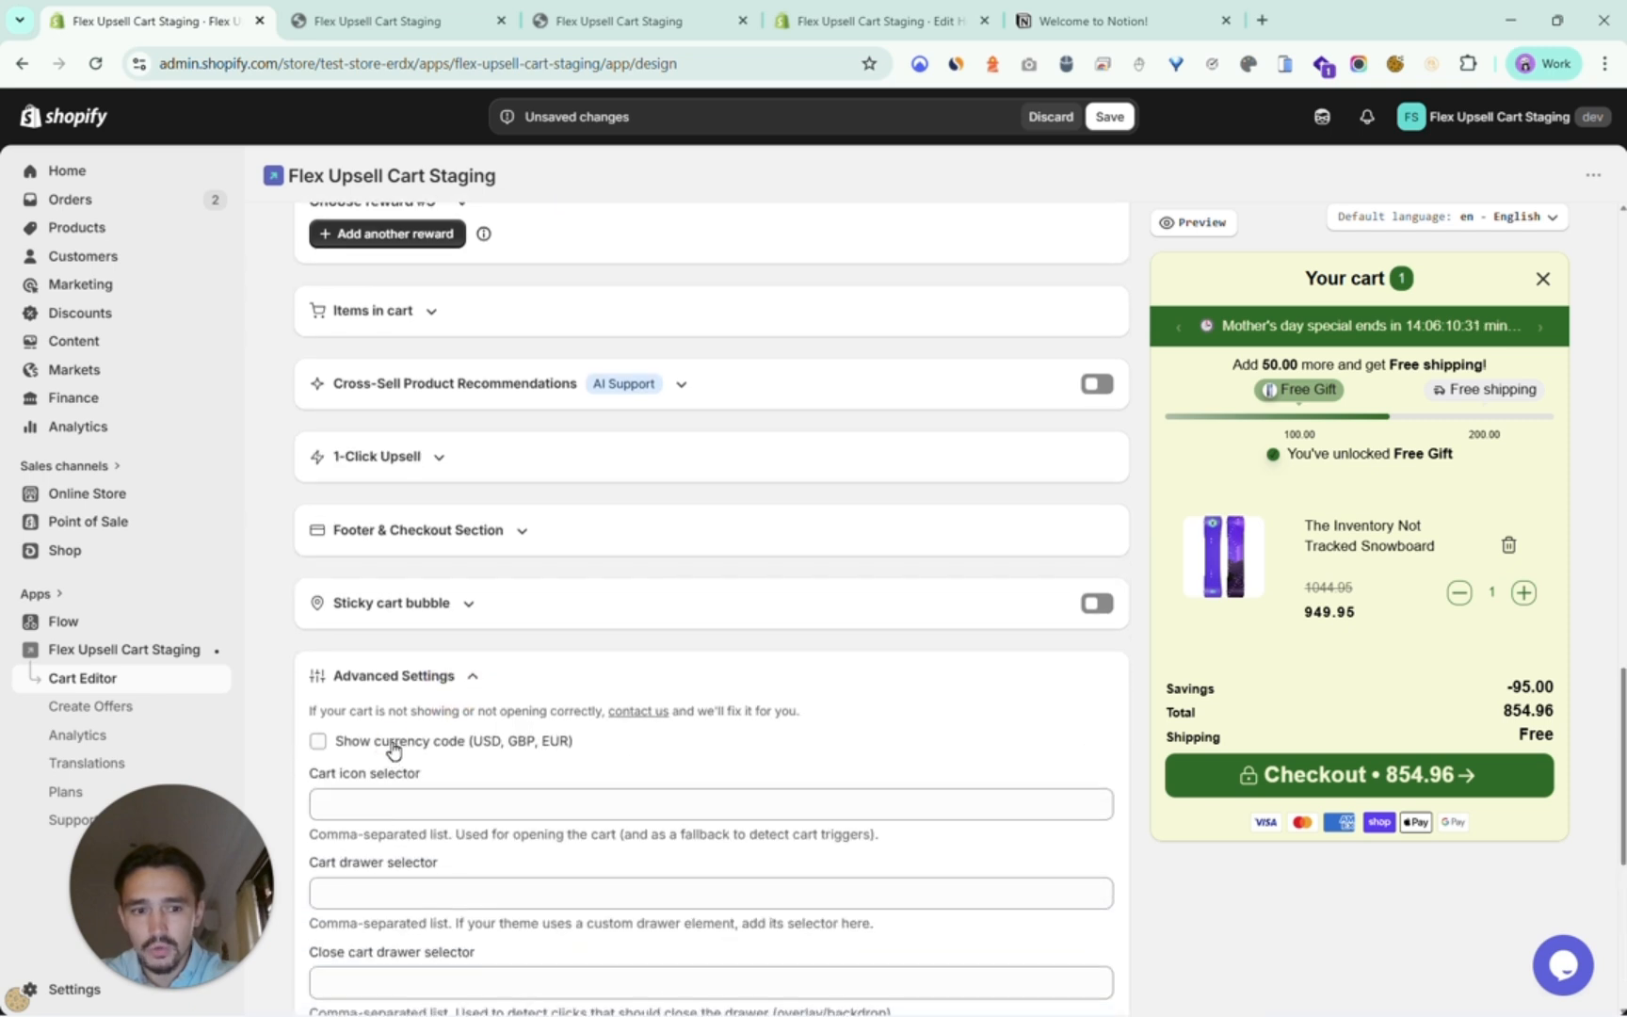
pyautogui.click(394, 744)
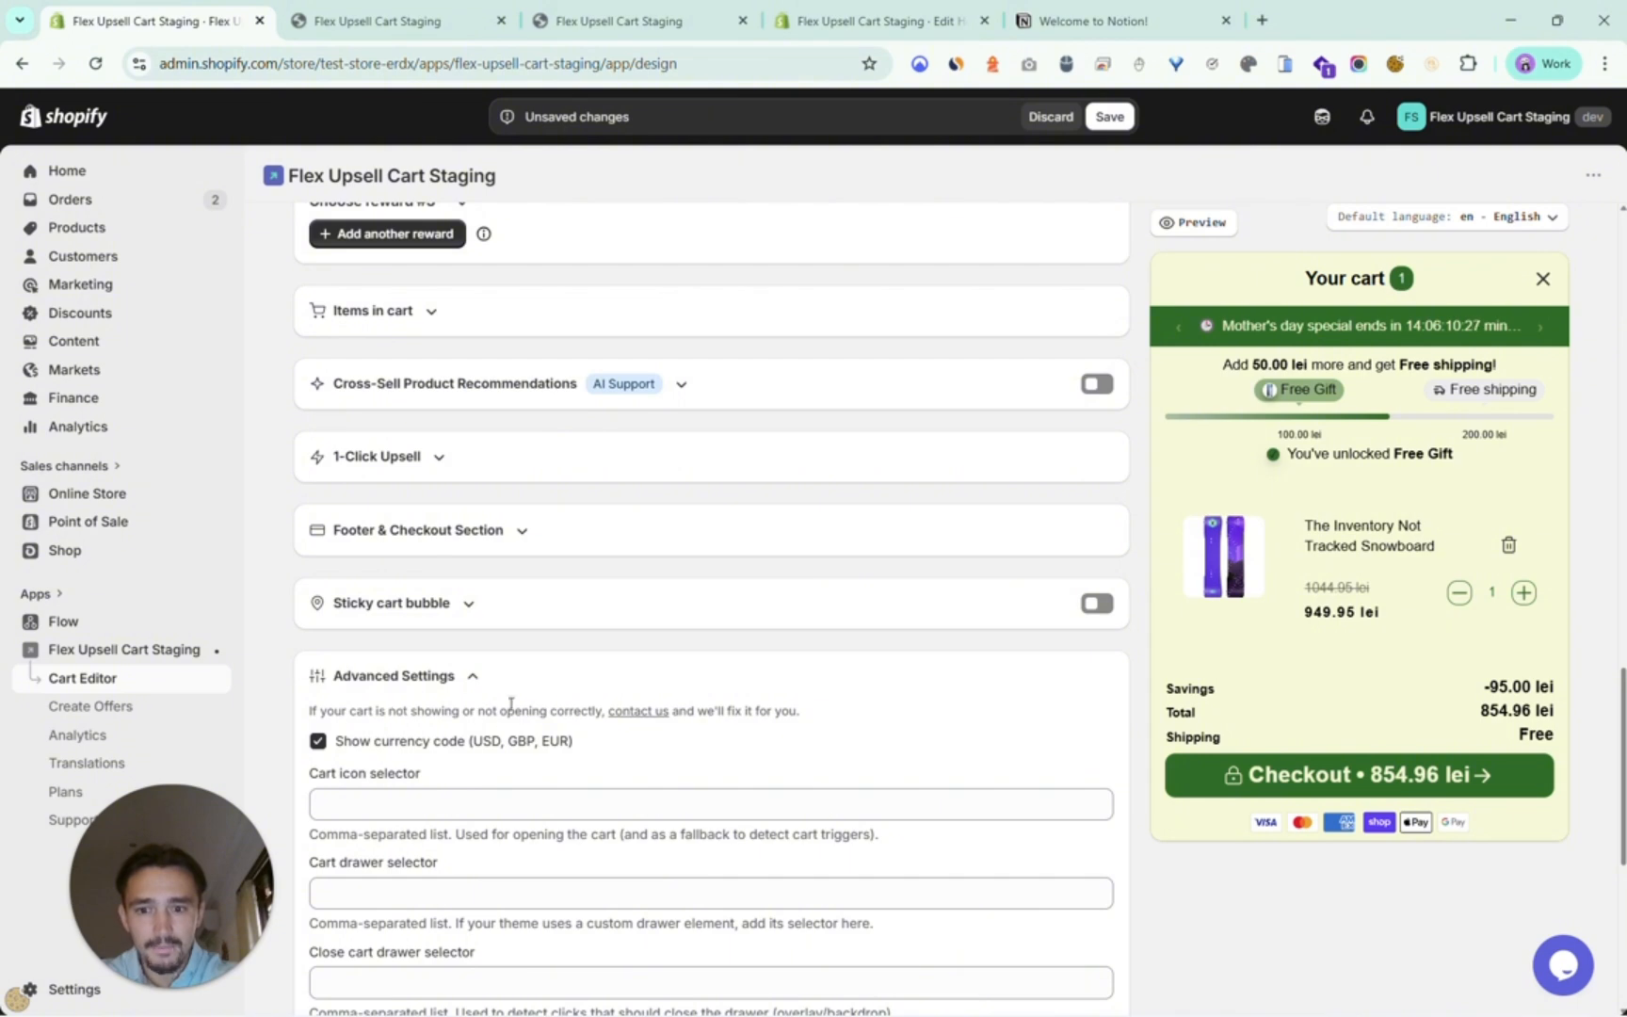
pyautogui.click(464, 685)
# Add a separate Free Shipping value for the Mexico market with a minimum amount of 300.
pyautogui.scroll(5, 464, 690)
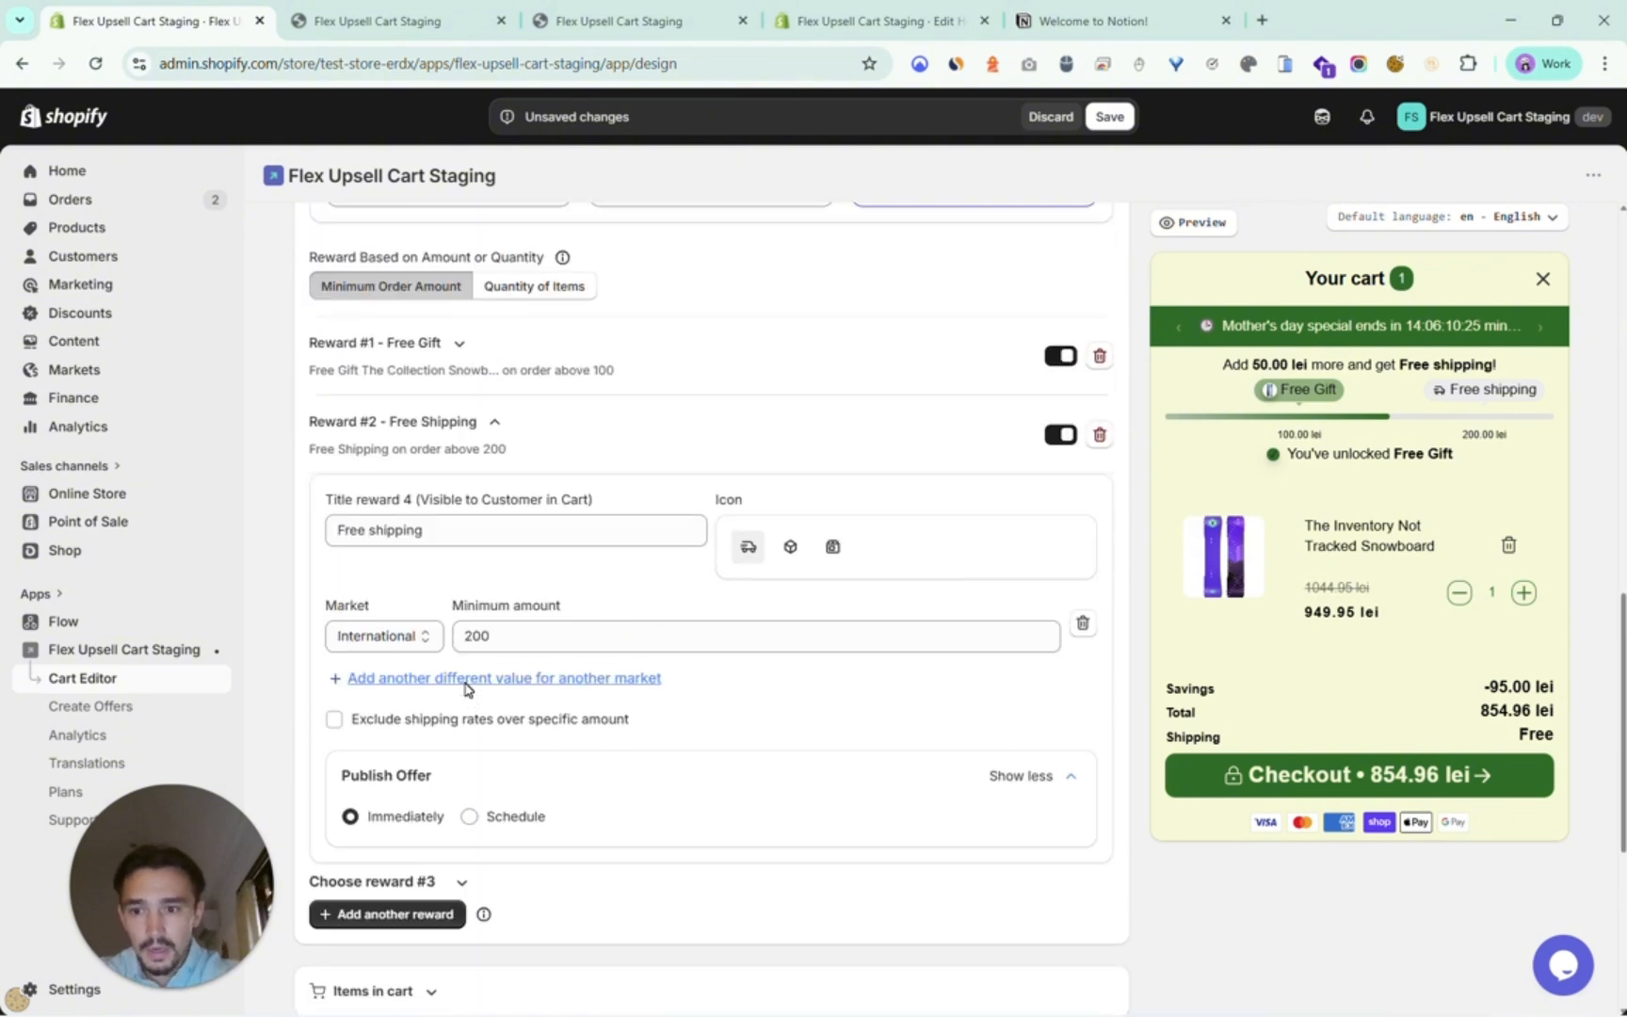
pyautogui.click(394, 681)
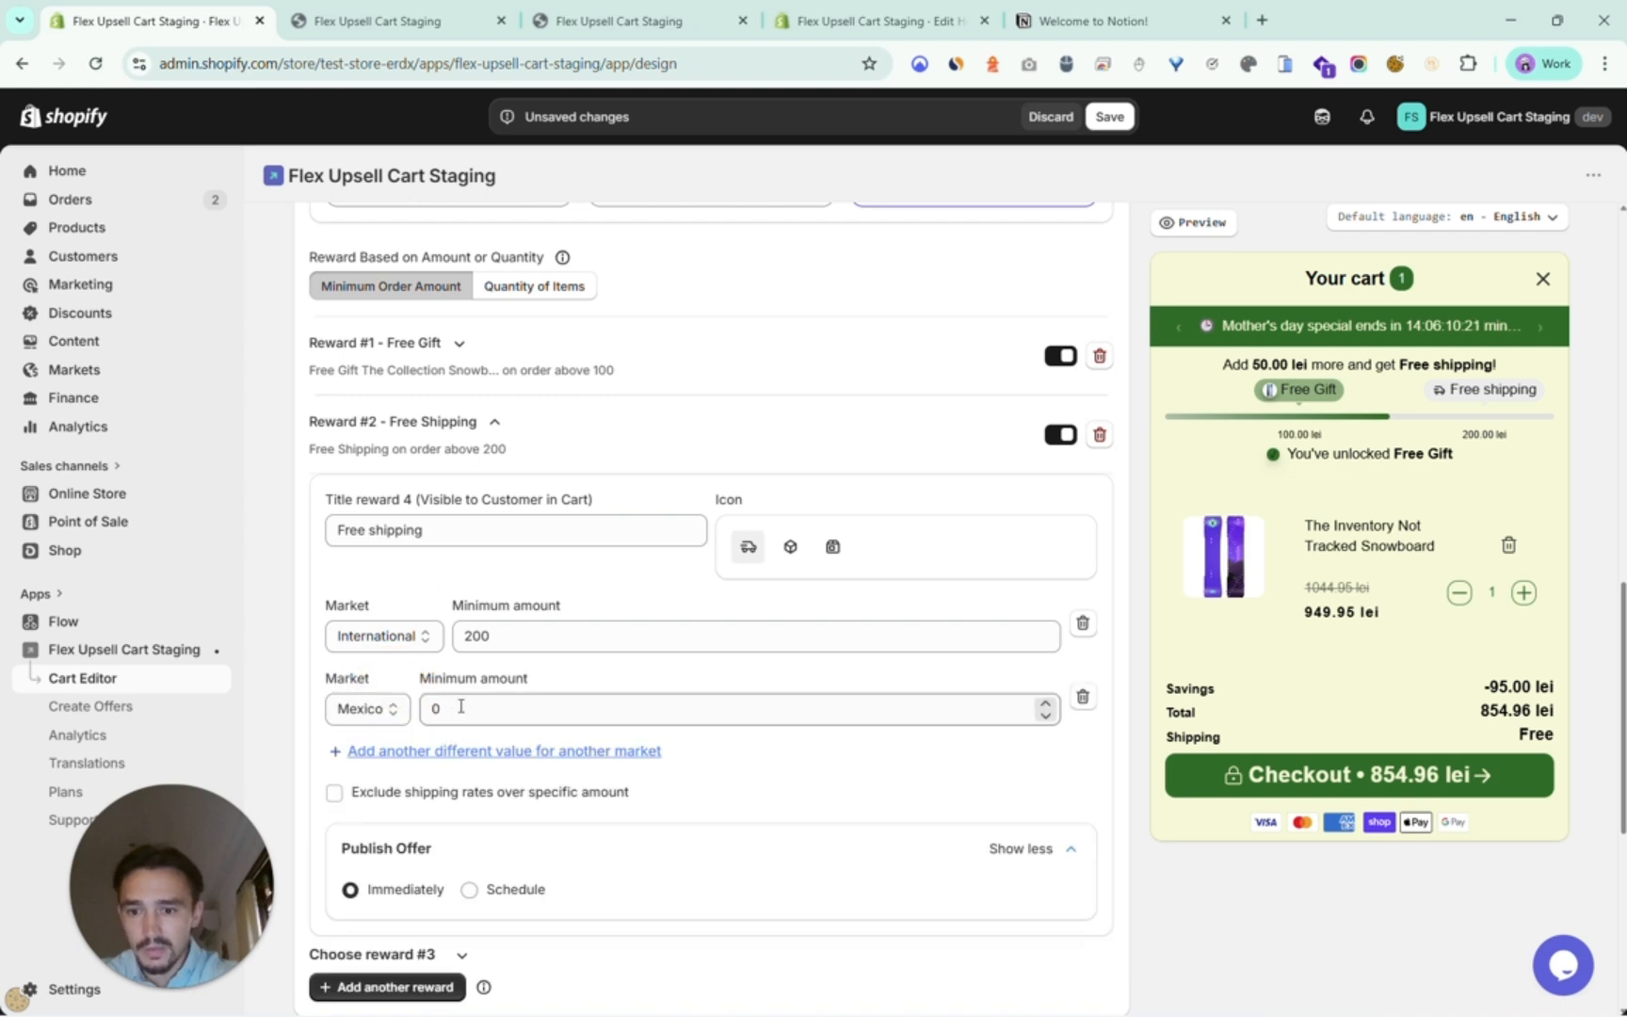
pyautogui.click(428, 709)
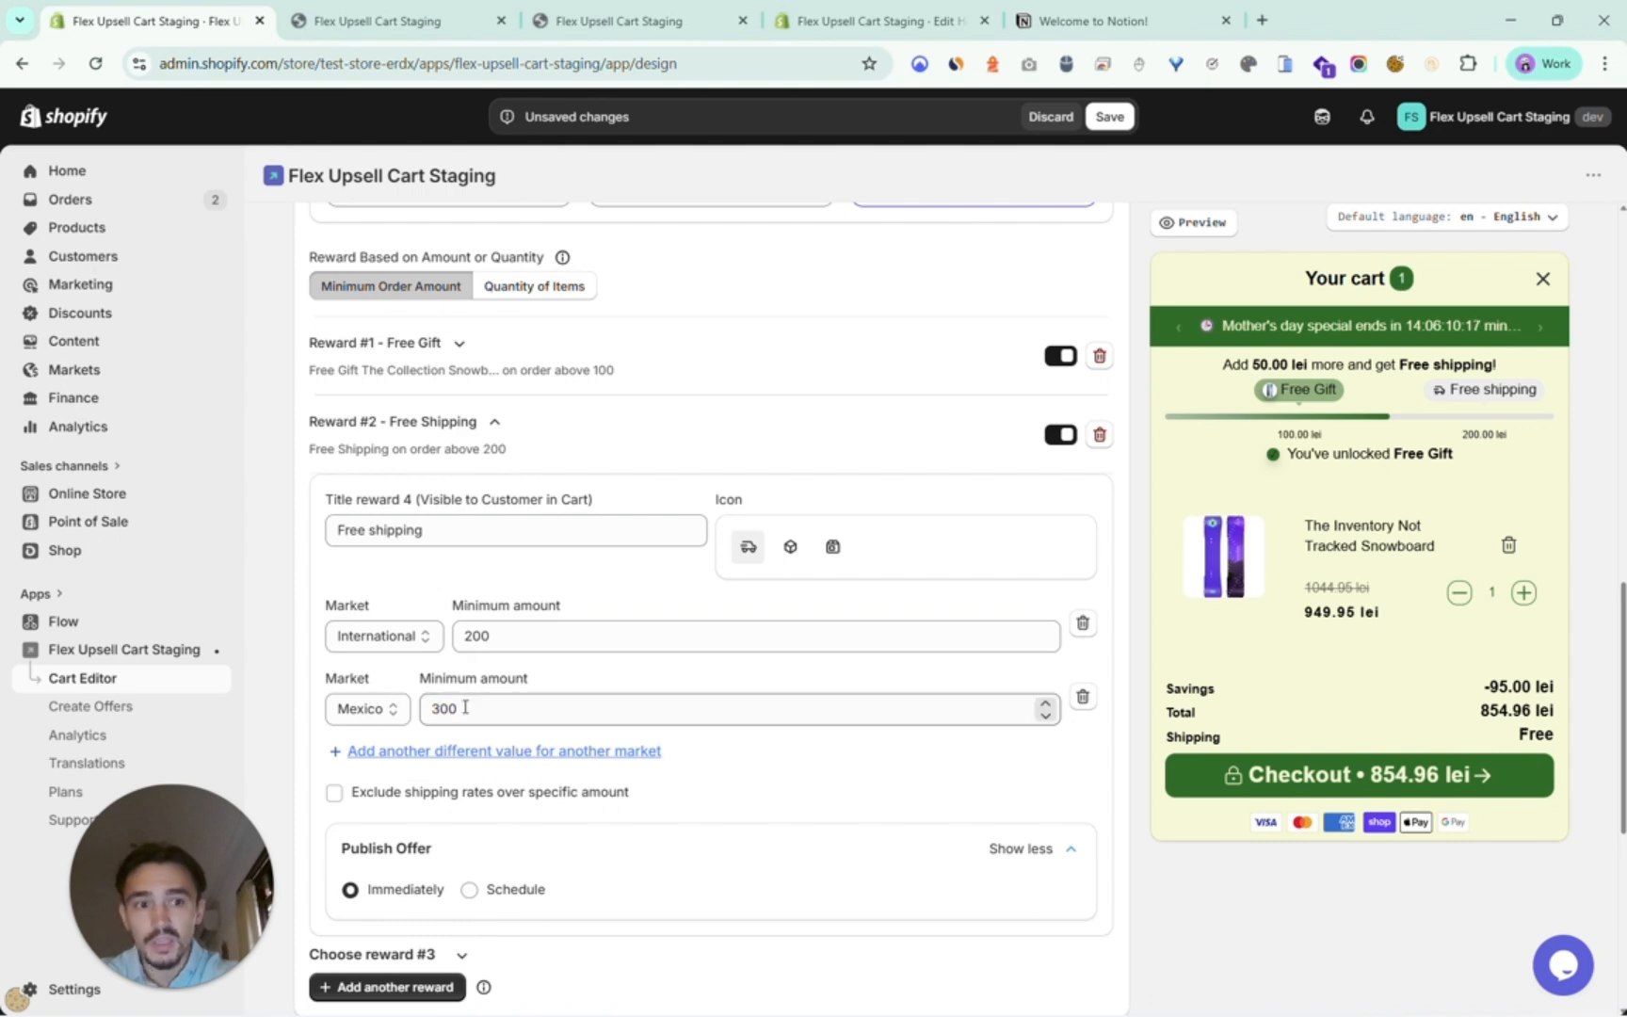
# Add an Order Discount as reward #3 with a minimum order amount of 500 lei.
pyautogui.scroll(-1, 464, 706)
pyautogui.scroll(-1, 464, 706)
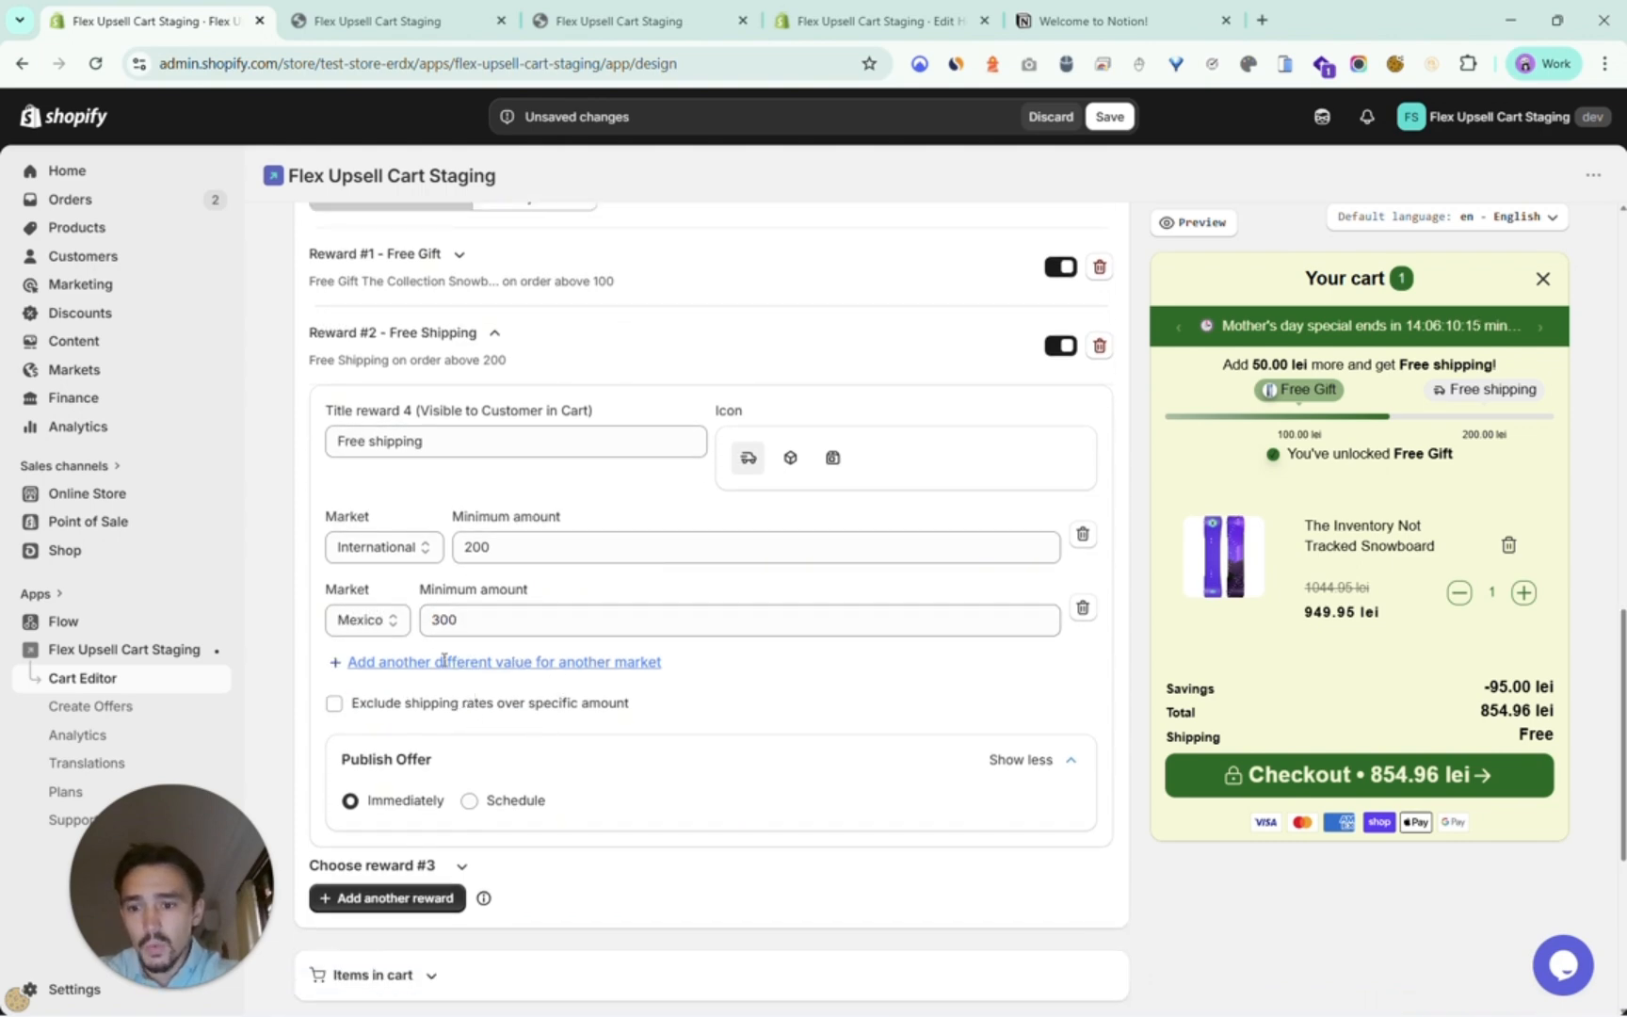
pyautogui.click(395, 907)
pyautogui.scroll(-5, 399, 908)
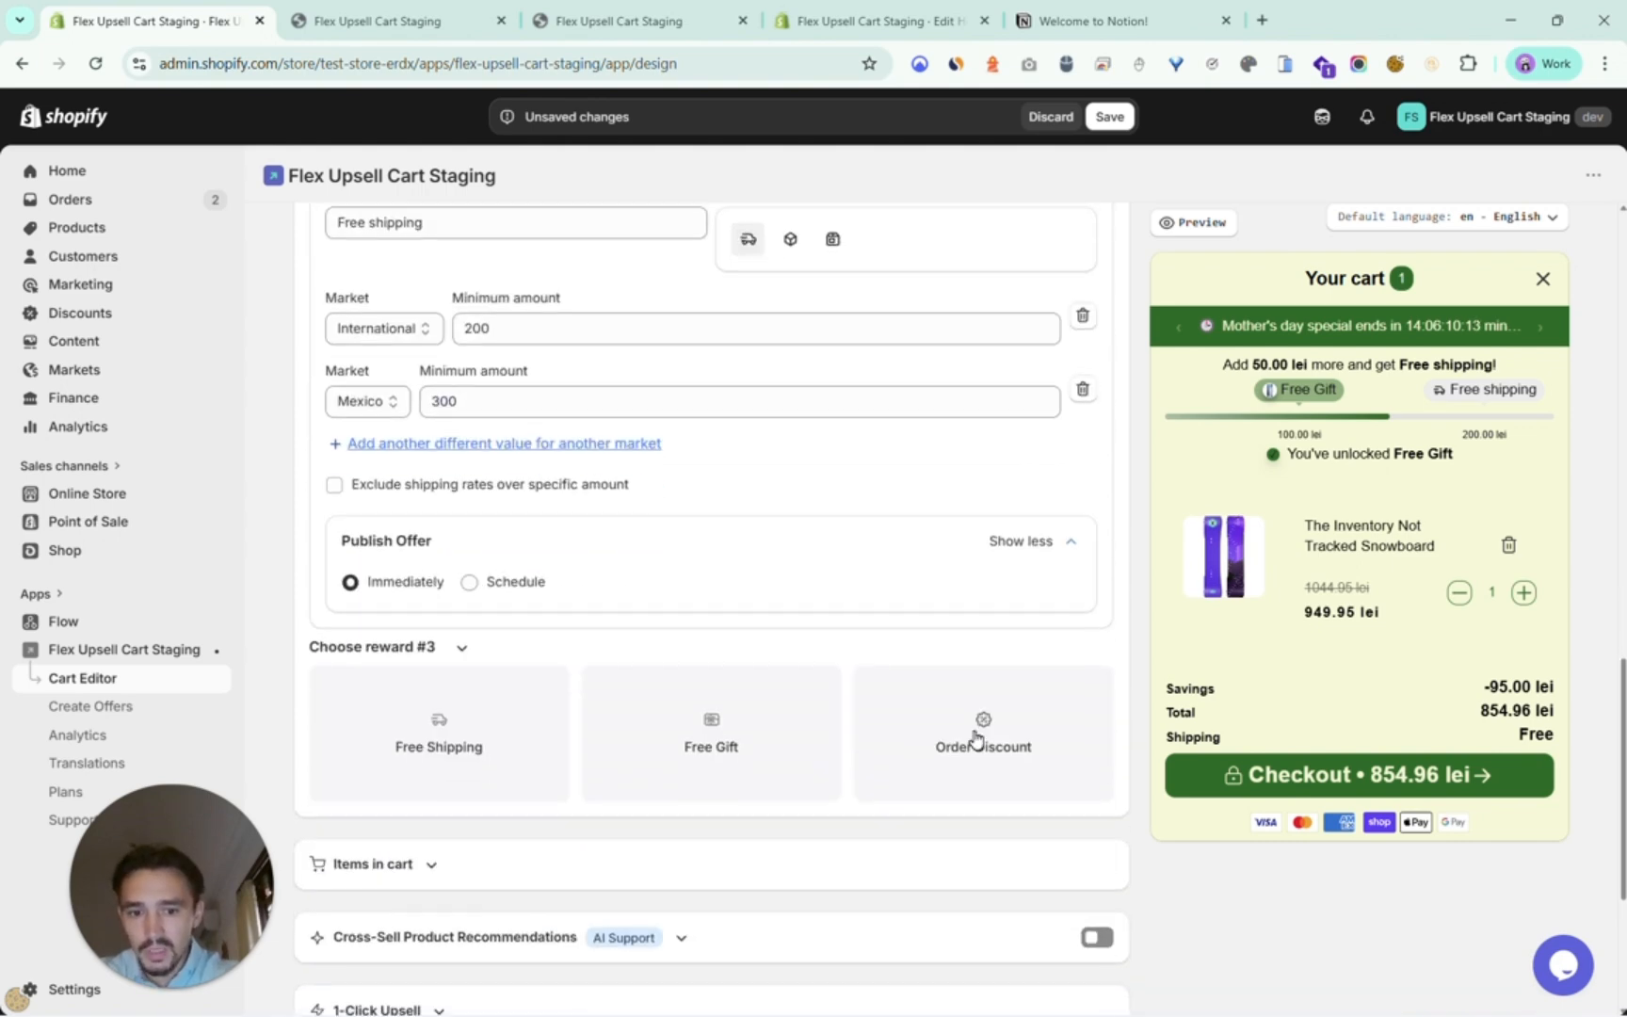
pyautogui.click(912, 750)
pyautogui.moveTo(450, 643); pyautogui.dragTo(235, 649)
pyautogui.write('500')
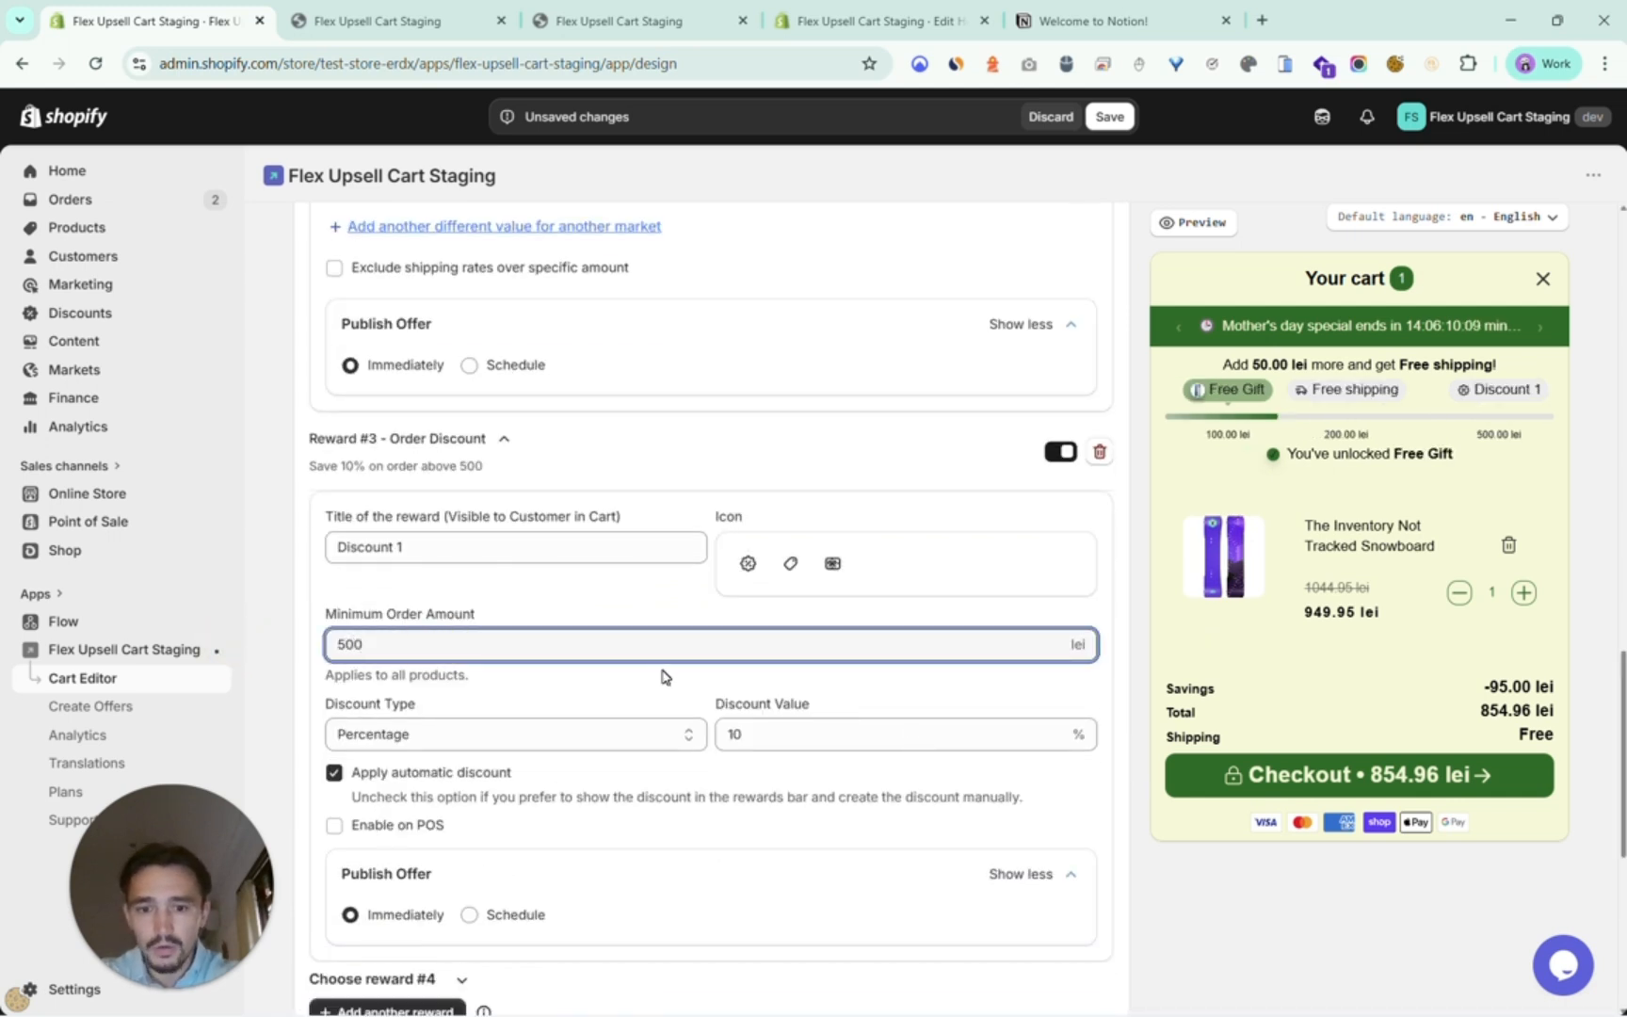
# Set the order discount to 5 percent, title it "5% Off" and save the cart changes.
pyautogui.click(782, 734)
pyautogui.moveTo(782, 734); pyautogui.dragTo(664, 741)
pyautogui.write('5')
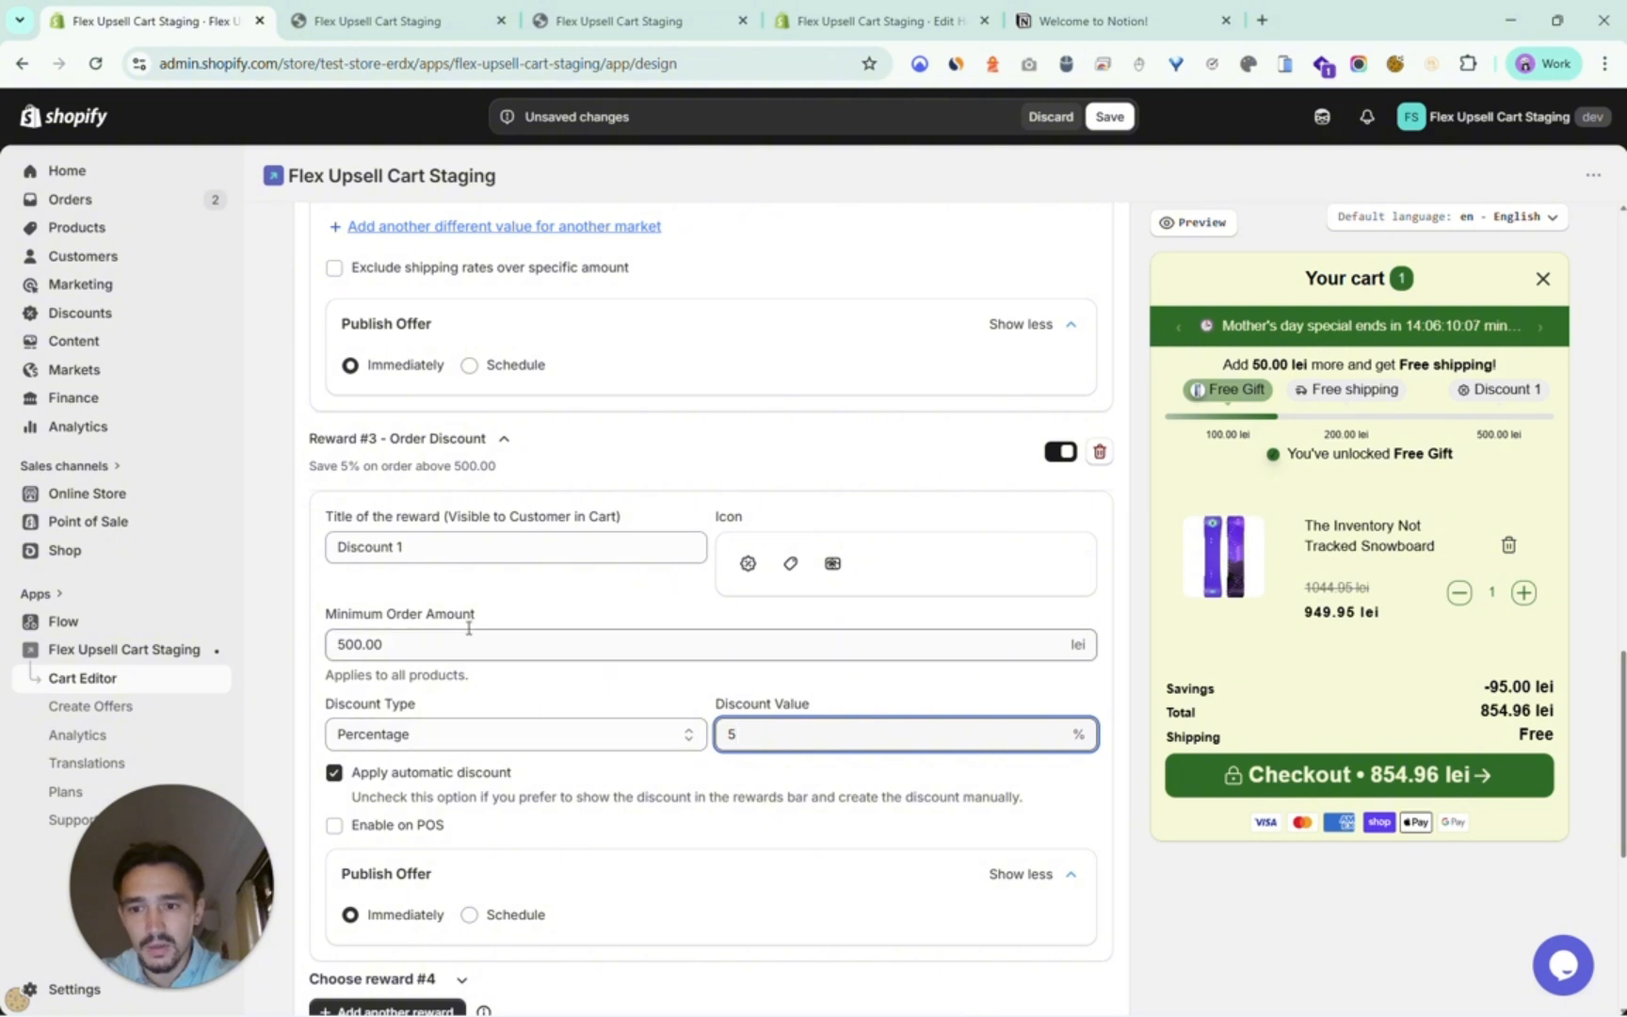
pyautogui.moveTo(475, 538); pyautogui.dragTo(189, 563)
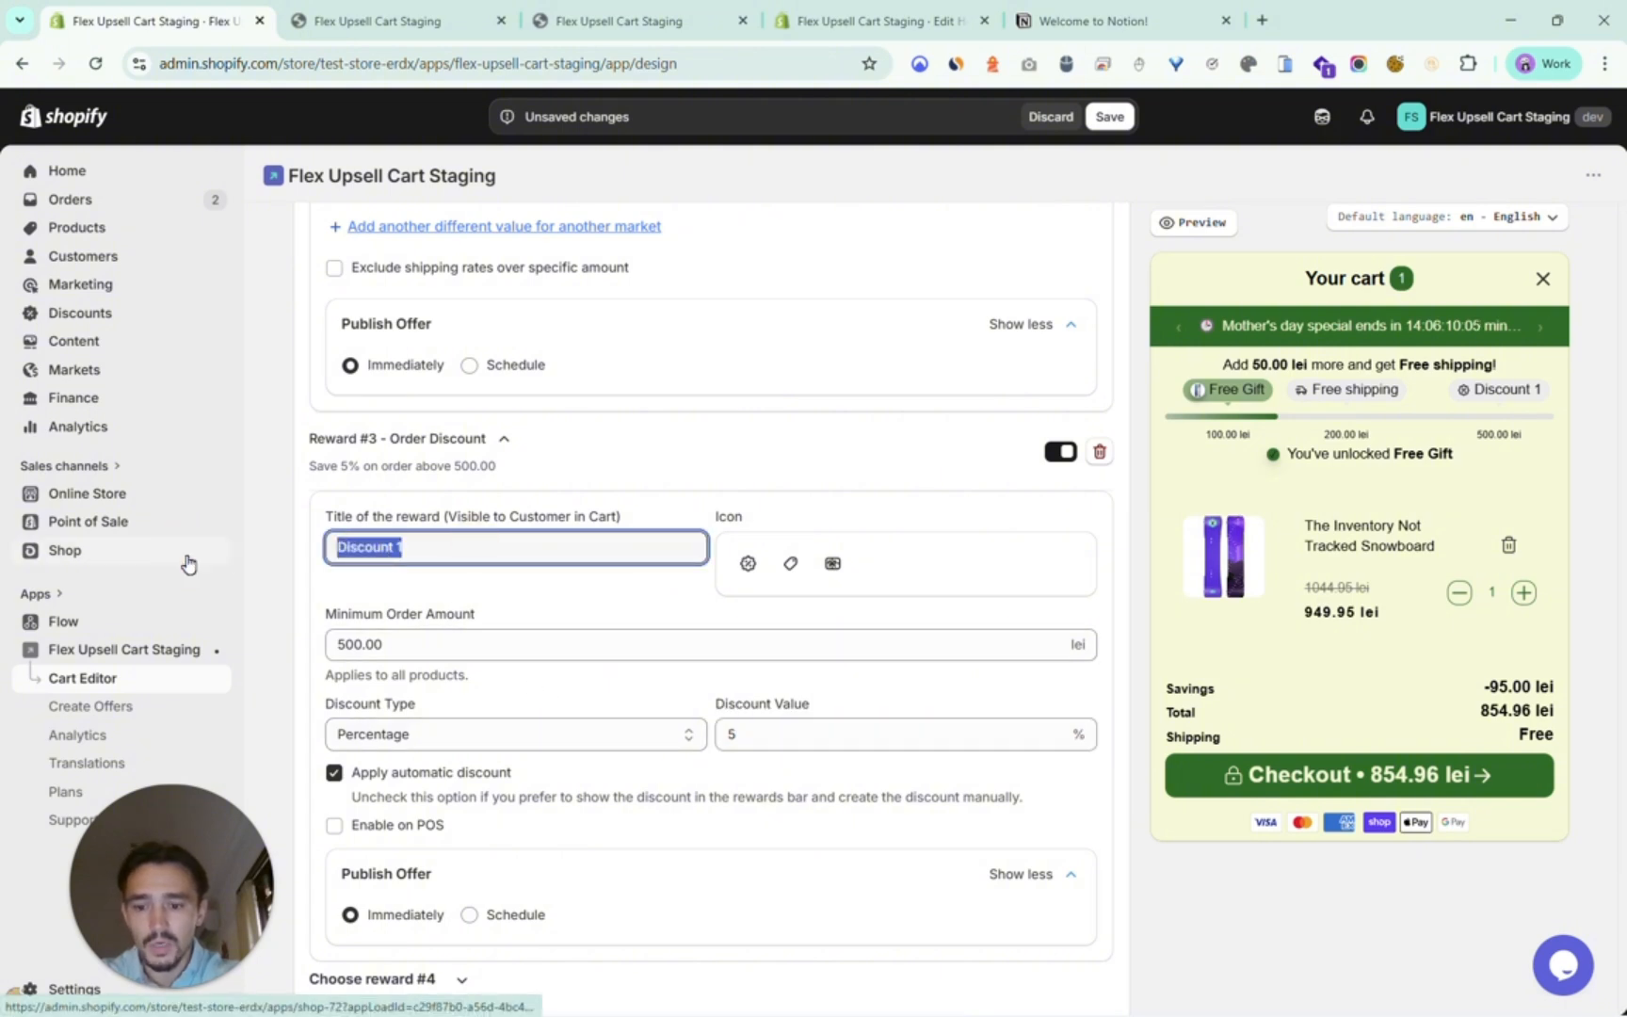
pyautogui.write('5% Off')
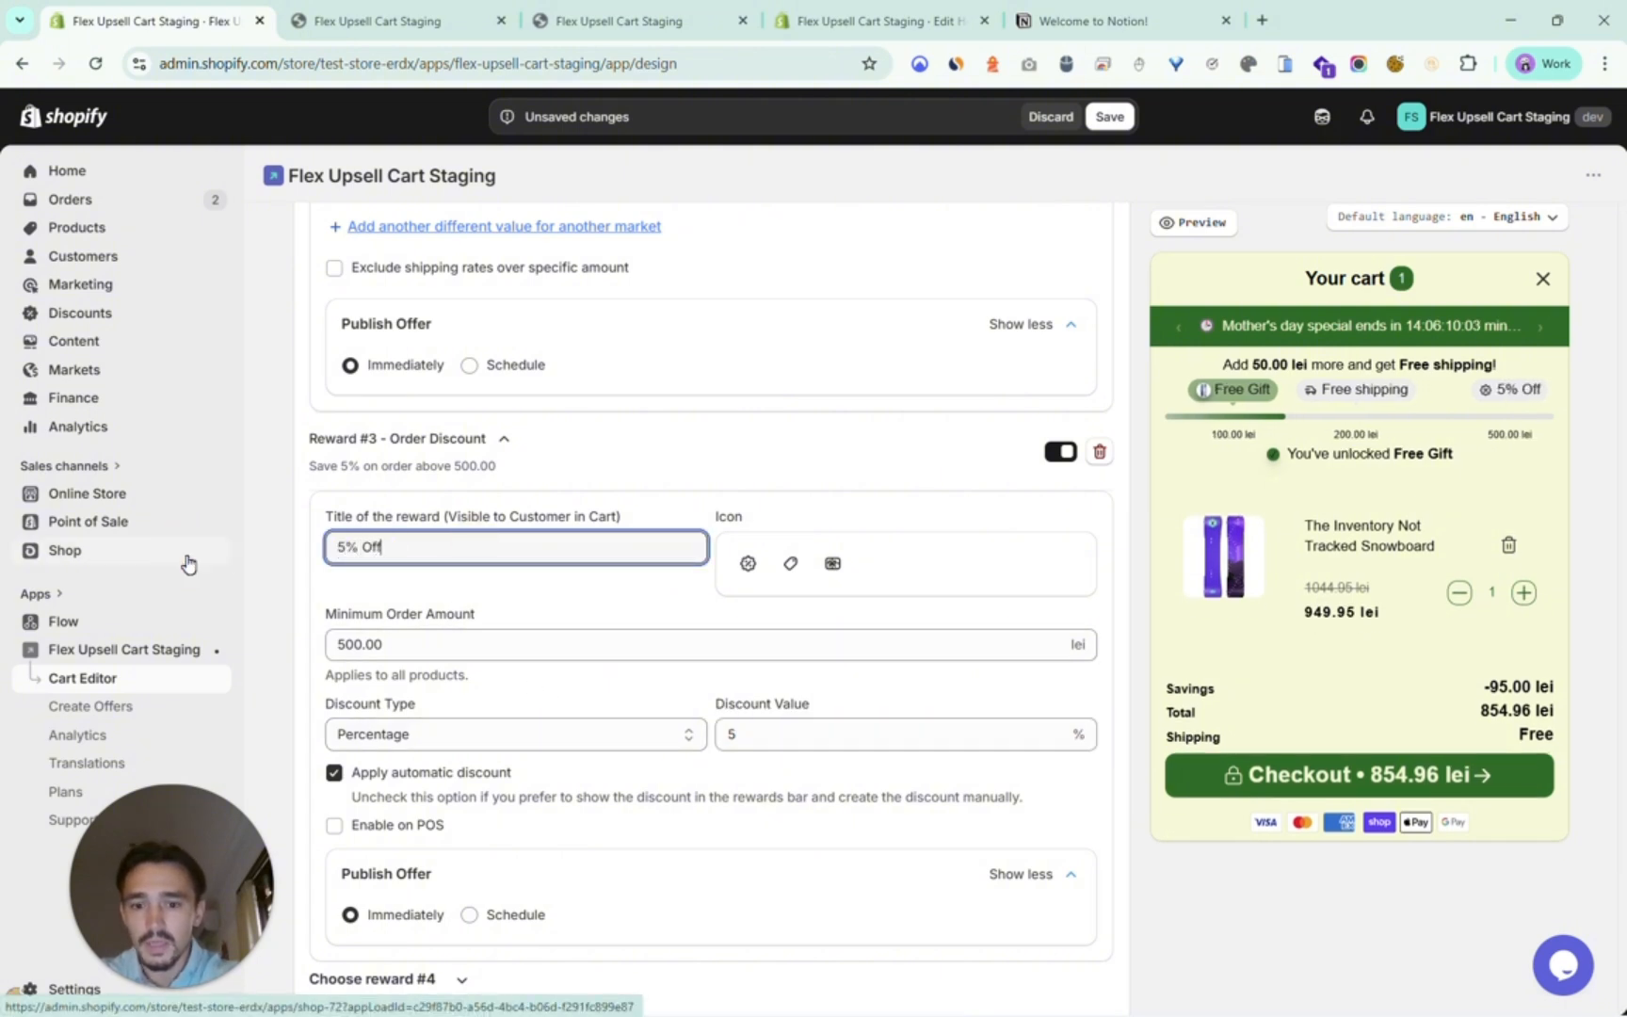
pyautogui.click(1108, 116)
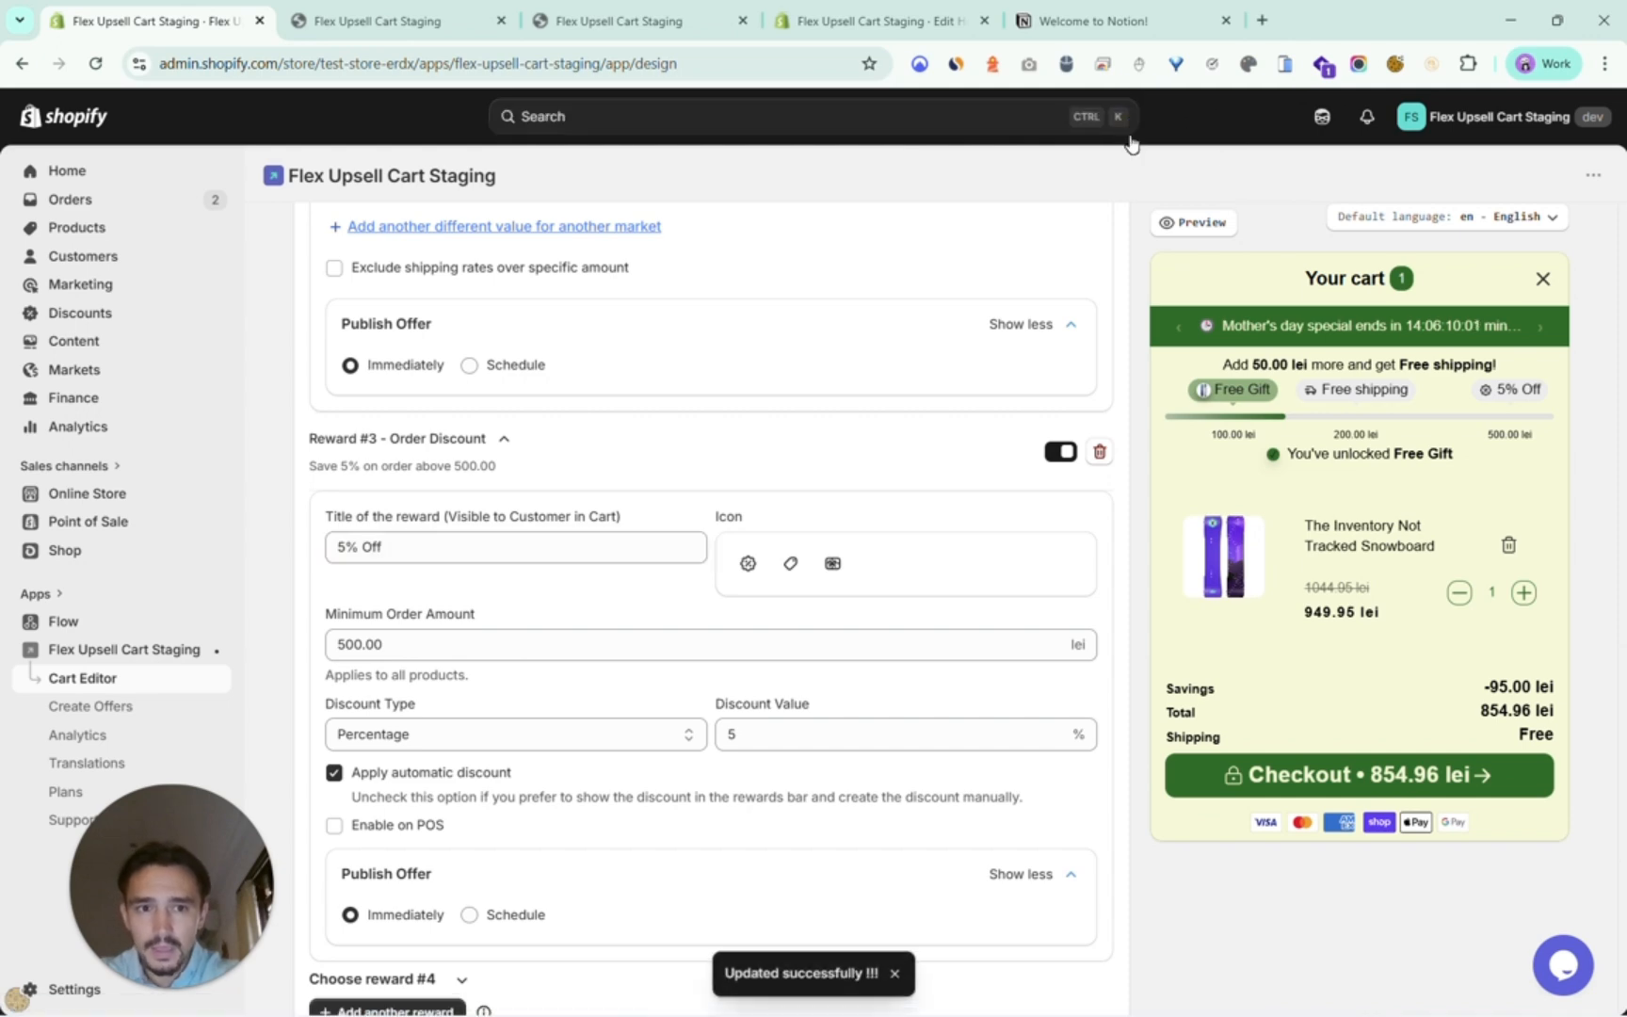
# Highlight the free shipping progress message in the cart preview and open the storefront in a new tab.
pyautogui.scroll(1, 943, 356)
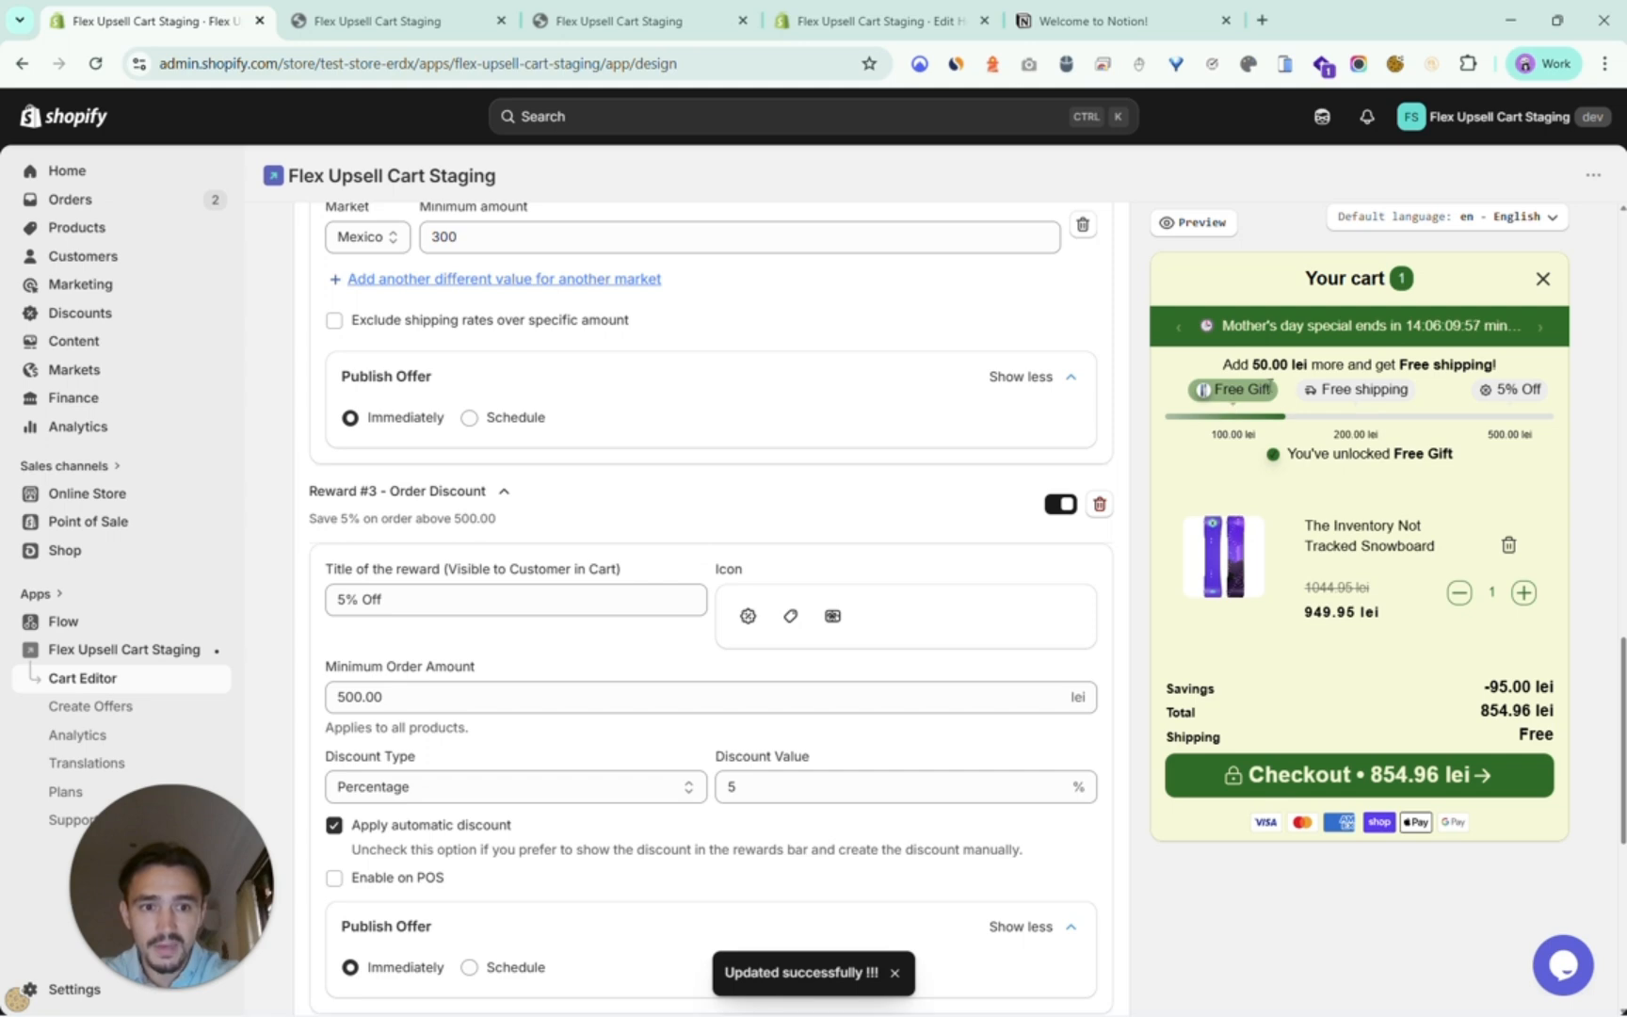
pyautogui.moveTo(1223, 364); pyautogui.dragTo(1530, 365)
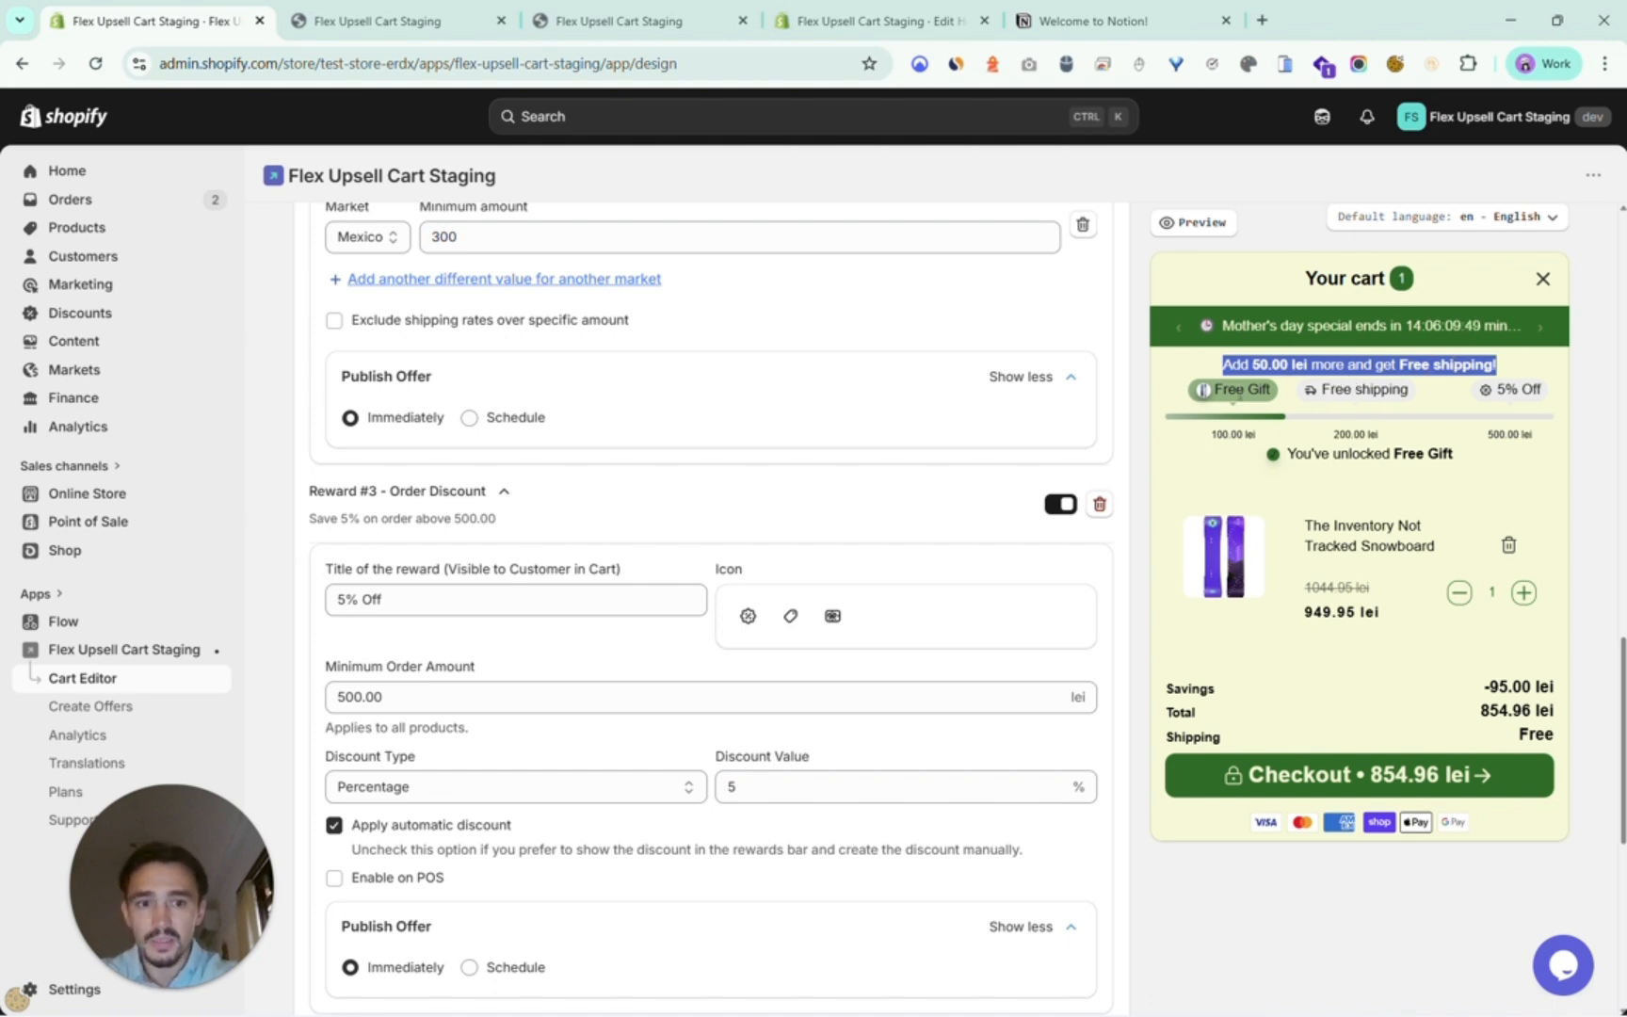
pyautogui.middleClick(1211, 226)
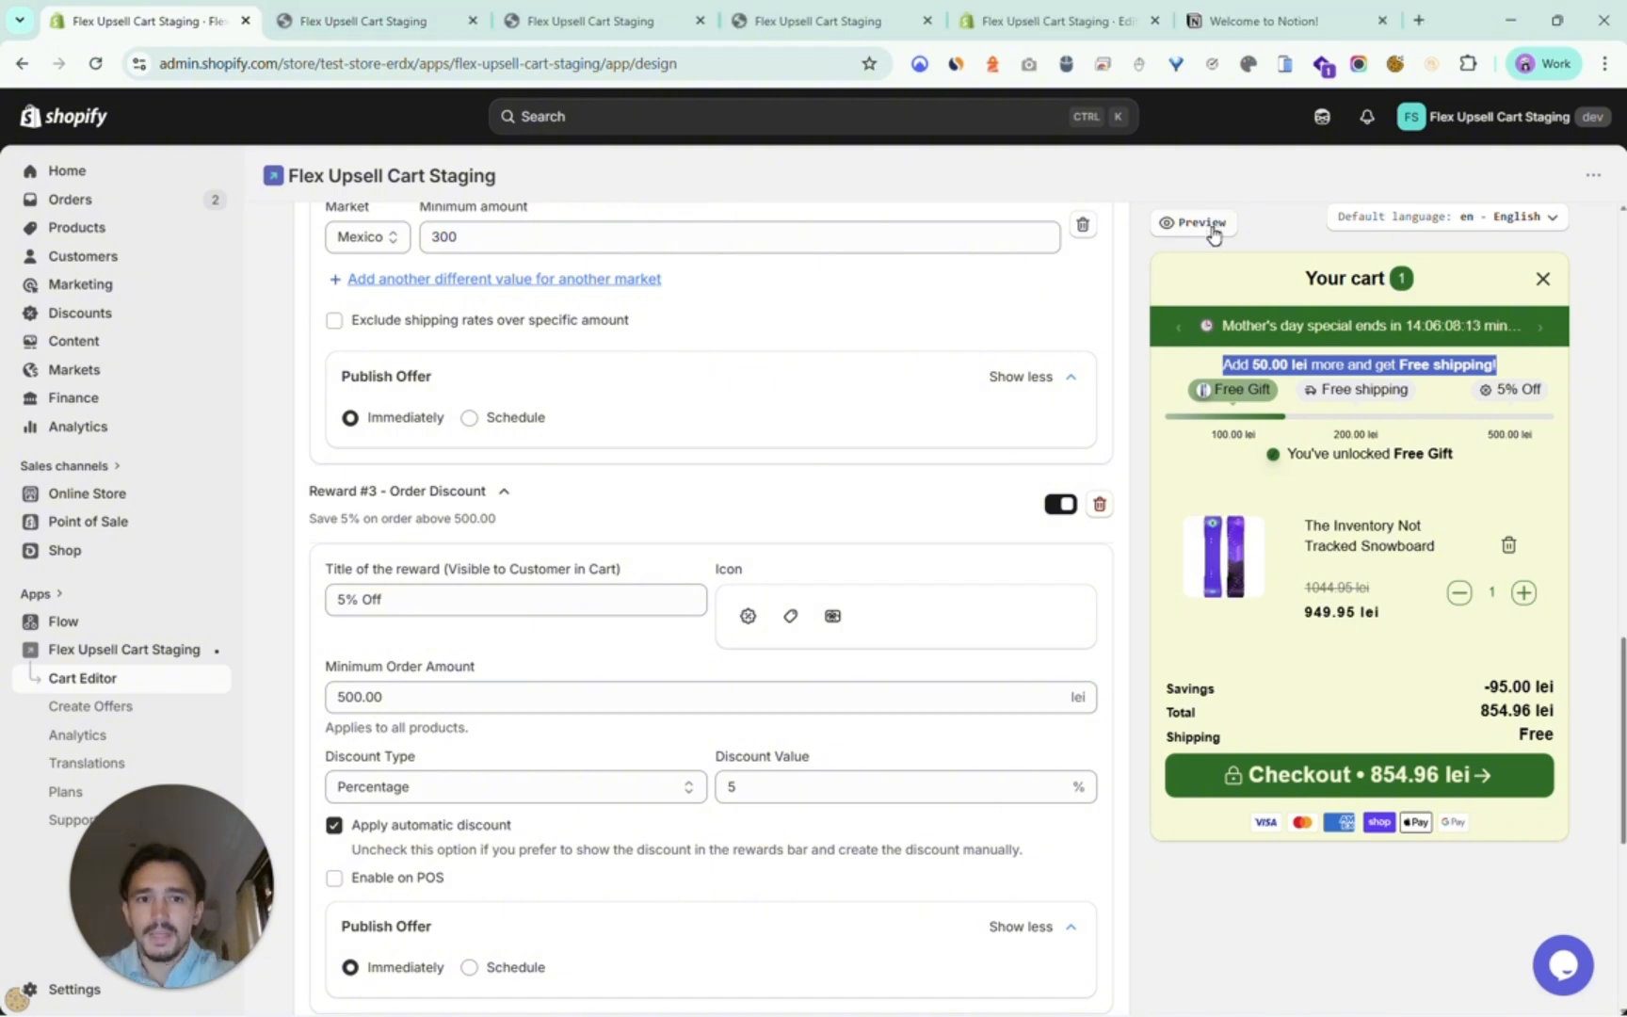
pyautogui.middleClick(1195, 224)
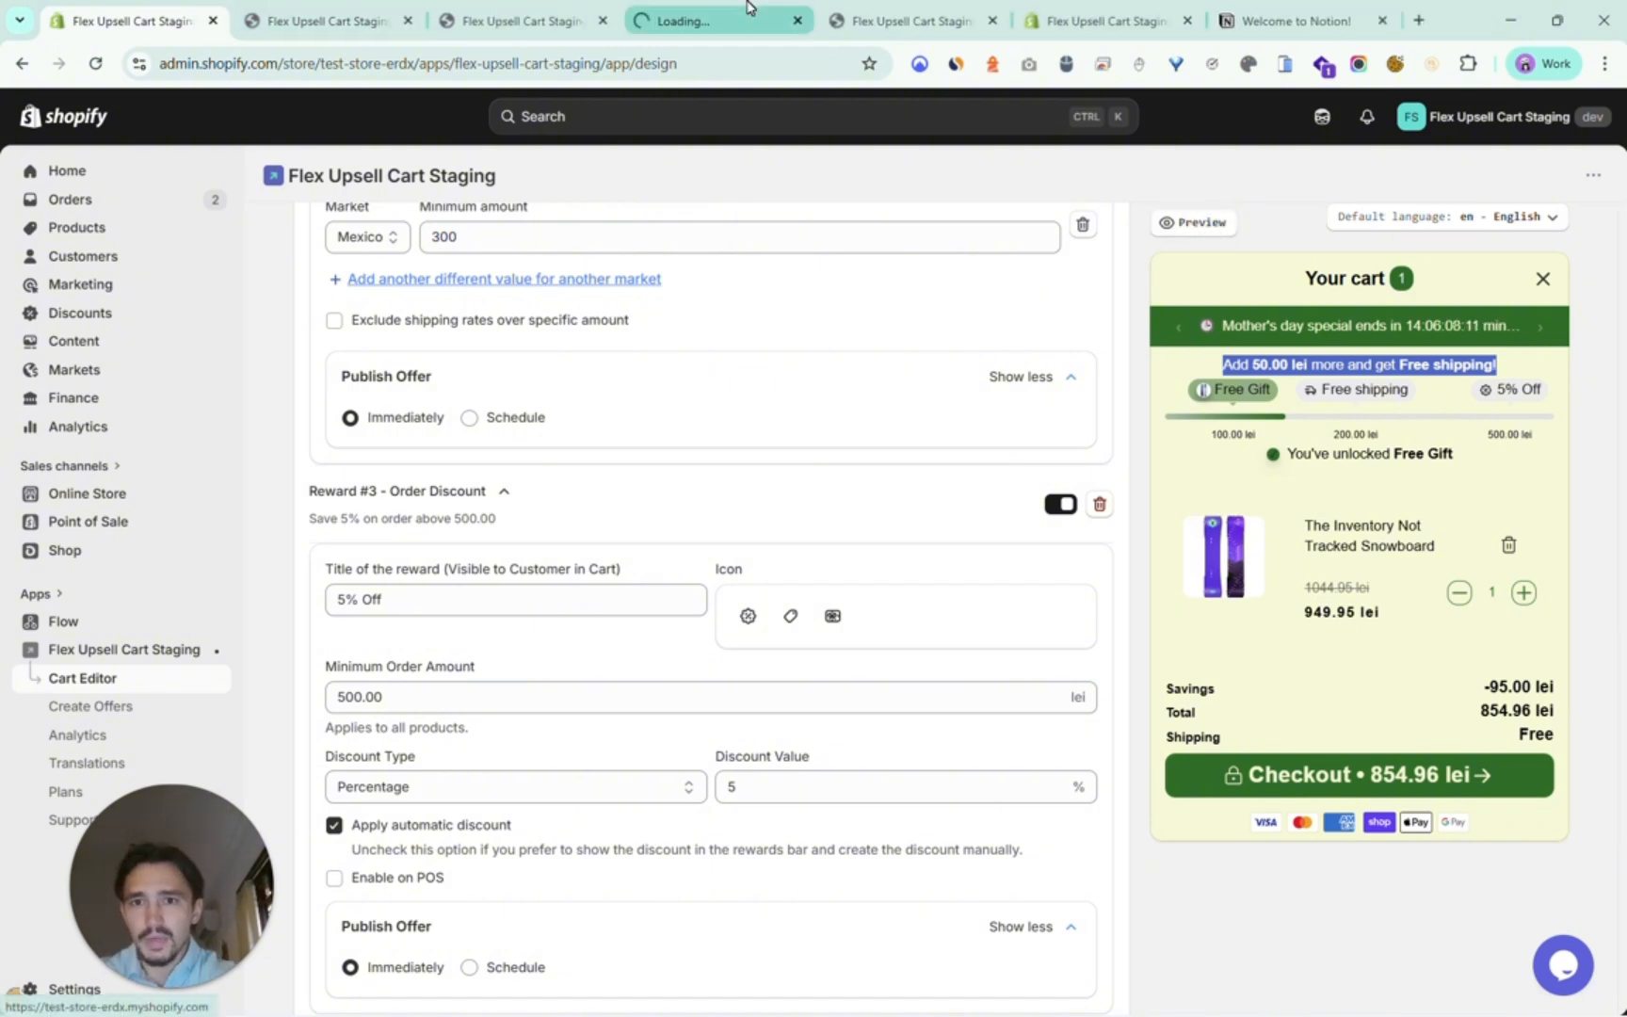
pyautogui.moveTo(744, 11); pyautogui.dragTo(336, 7)
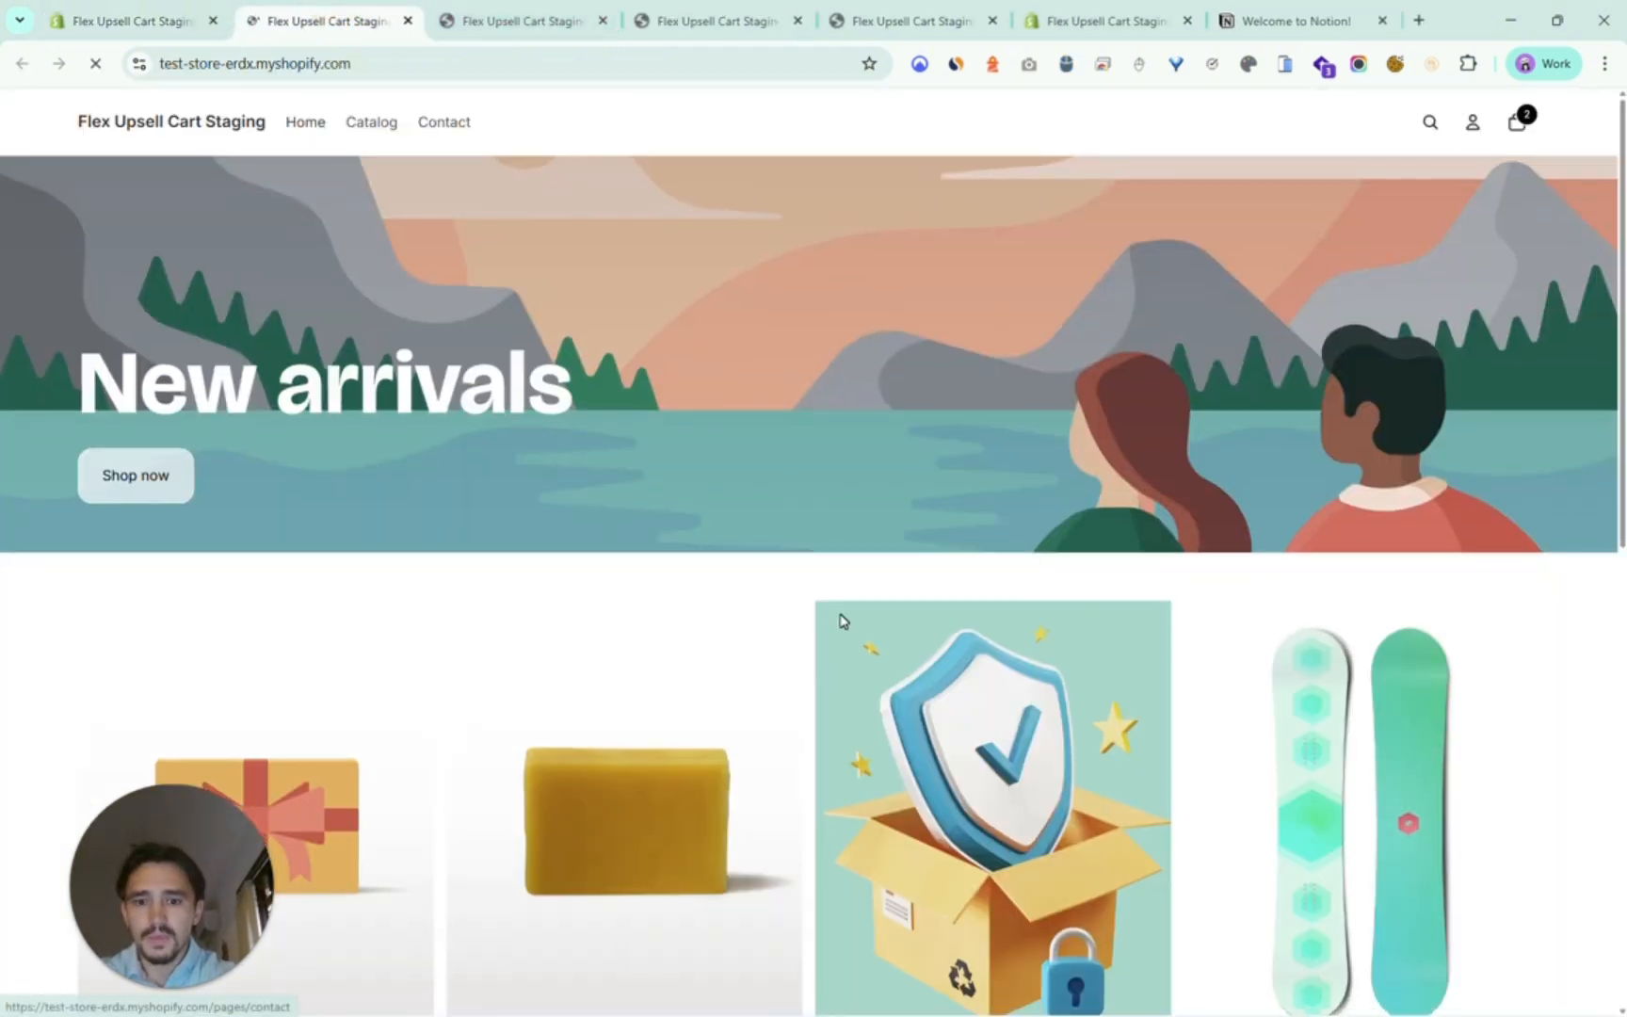
# Find the Selling Plans Ski Wax on the storefront and add size M to the cart.
pyautogui.scroll(-3, 839, 621)
pyautogui.scroll(-6, 838, 621)
pyautogui.scroll(6, 701, 595)
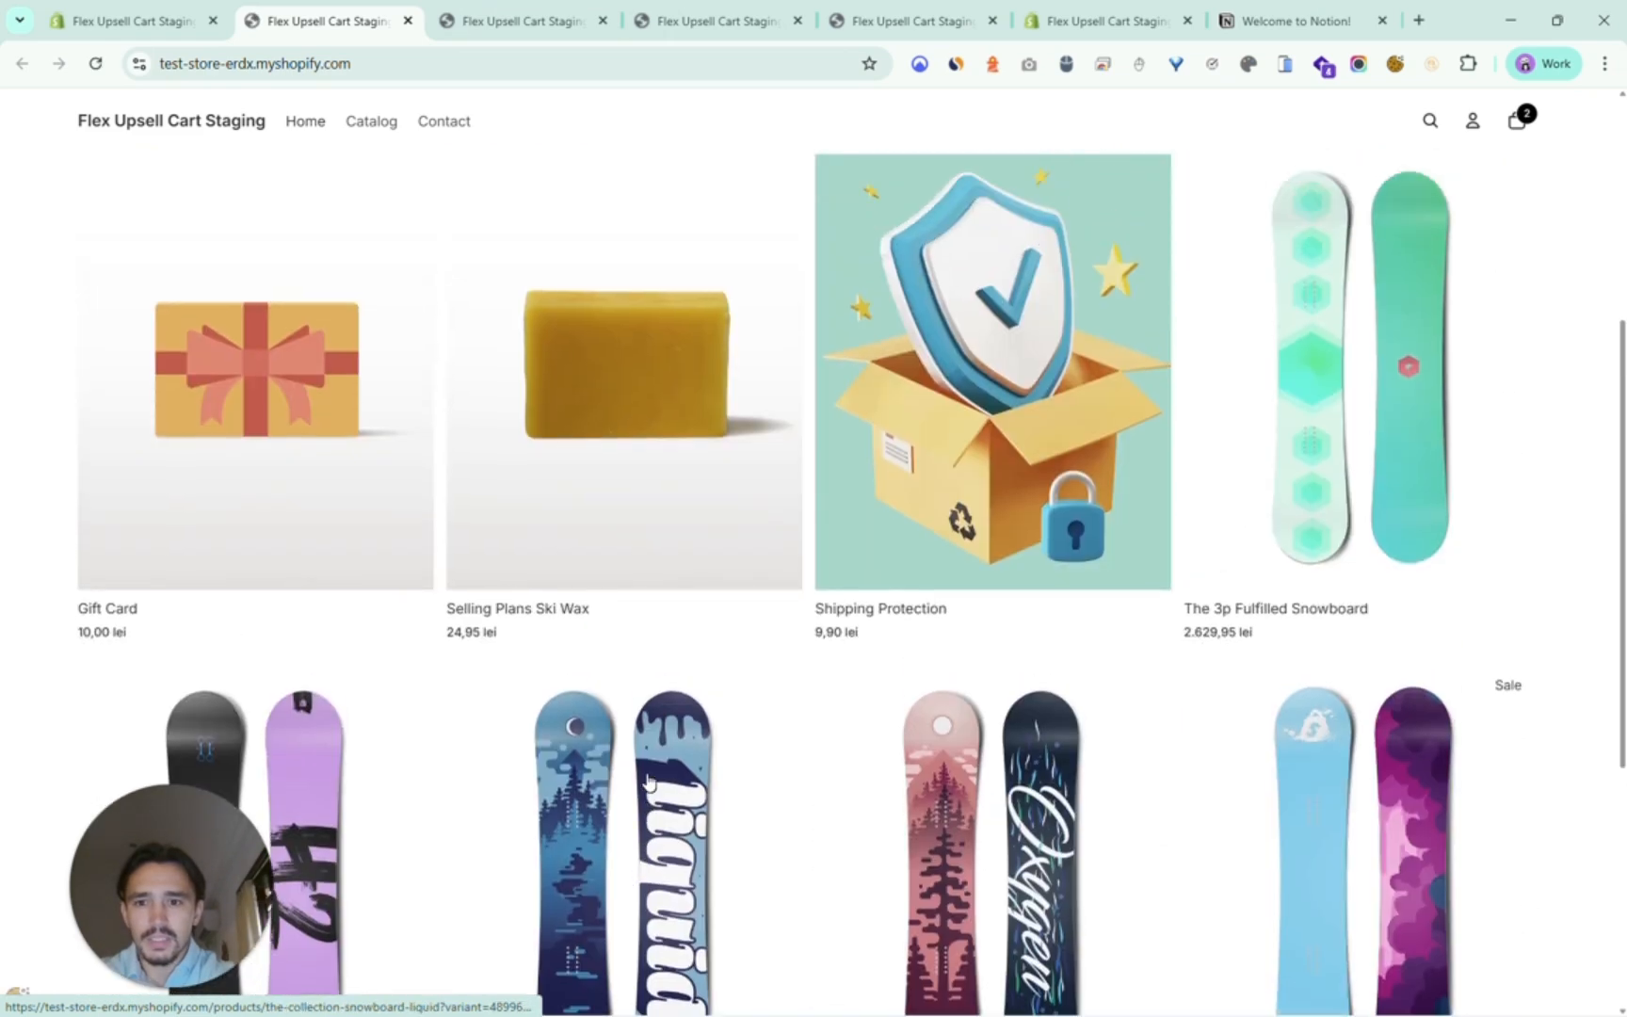
pyautogui.click(757, 712)
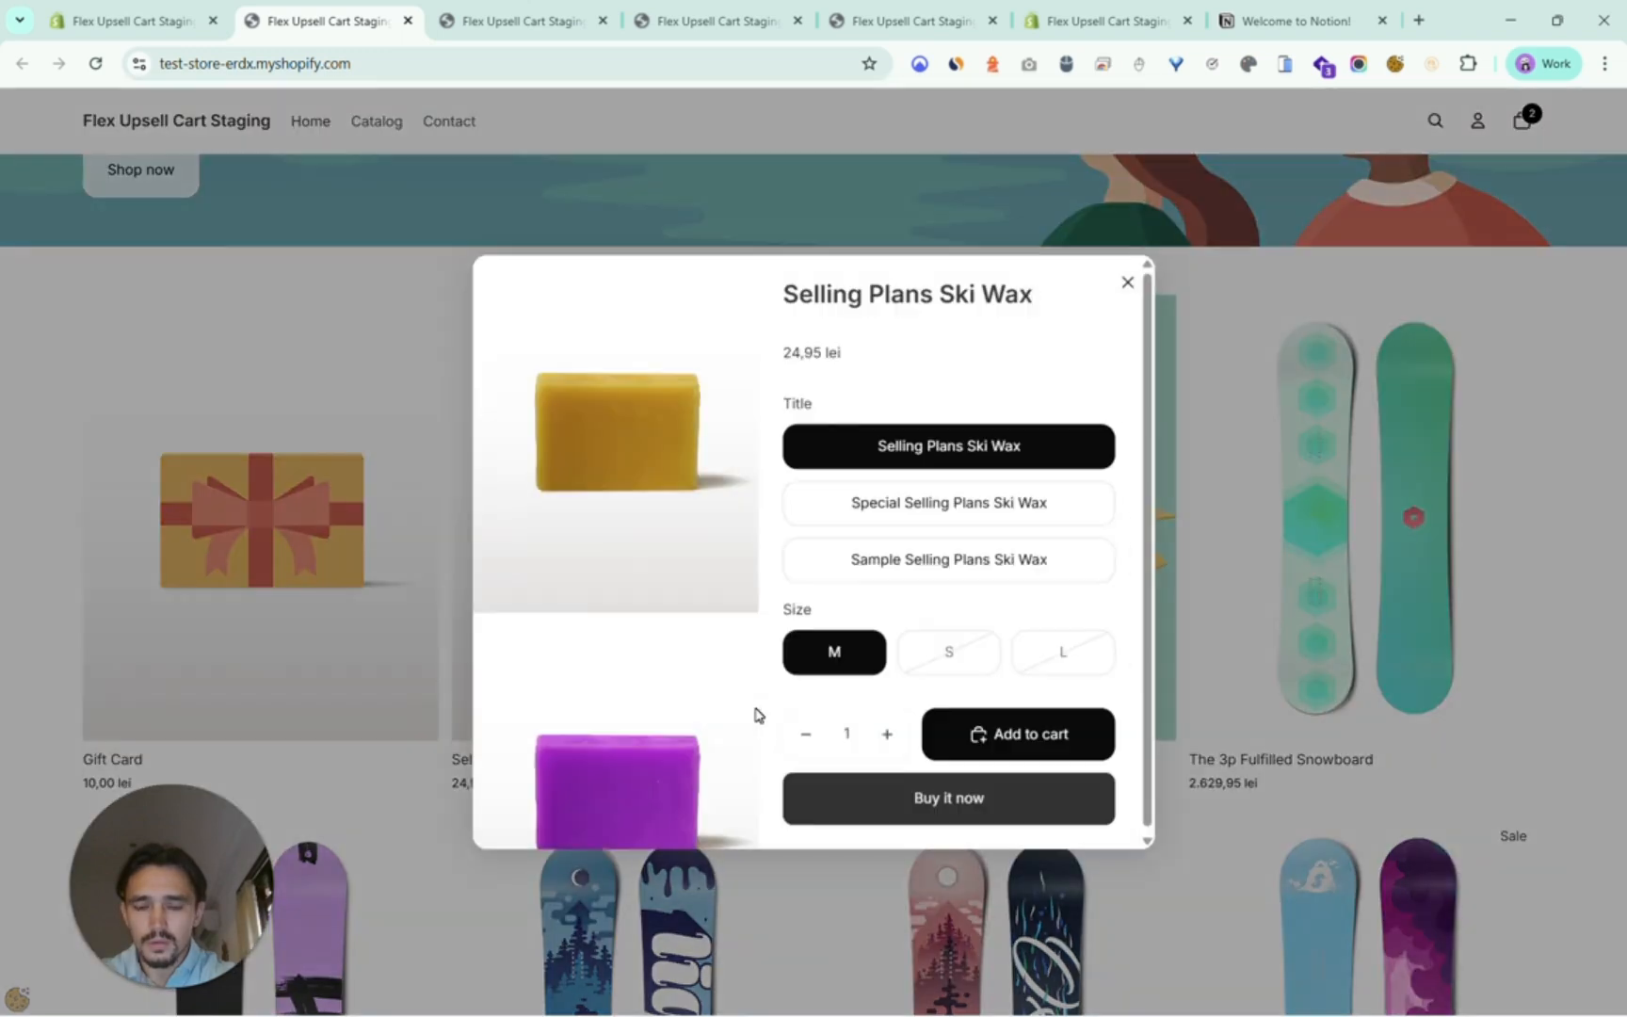
pyautogui.click(1026, 733)
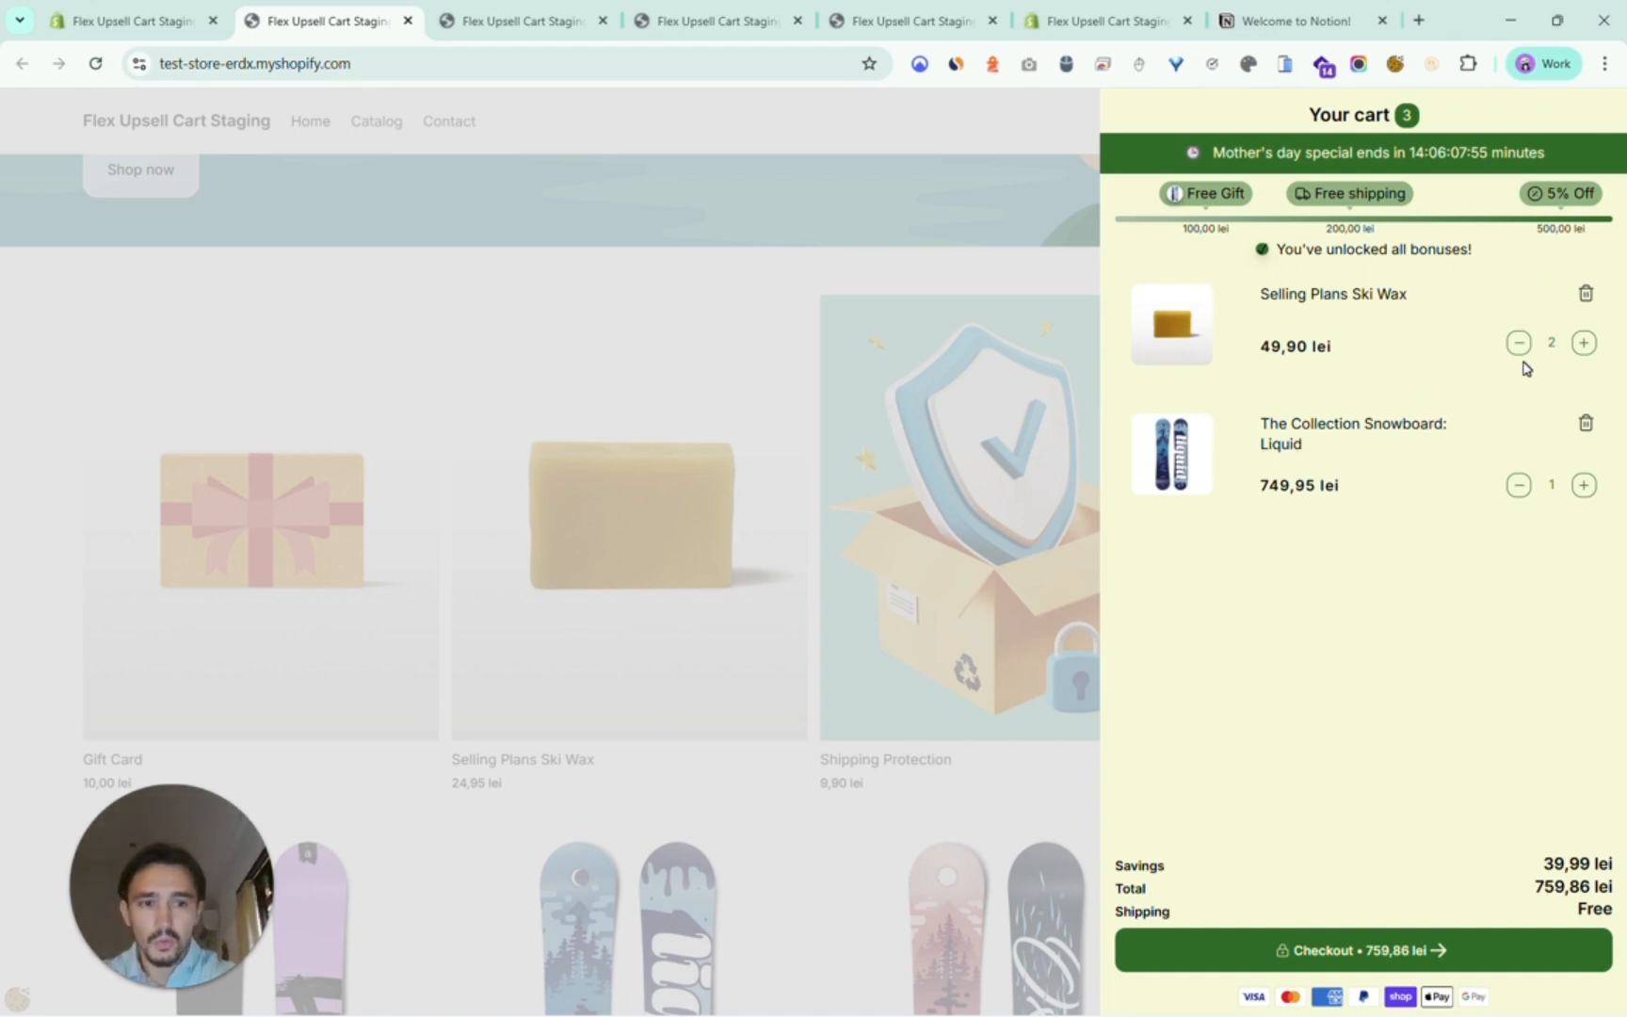
# Remove The Collection Snowboard: Liquid from the cart, check the amount left for the free gift and close the cart.
pyautogui.click(1583, 423)
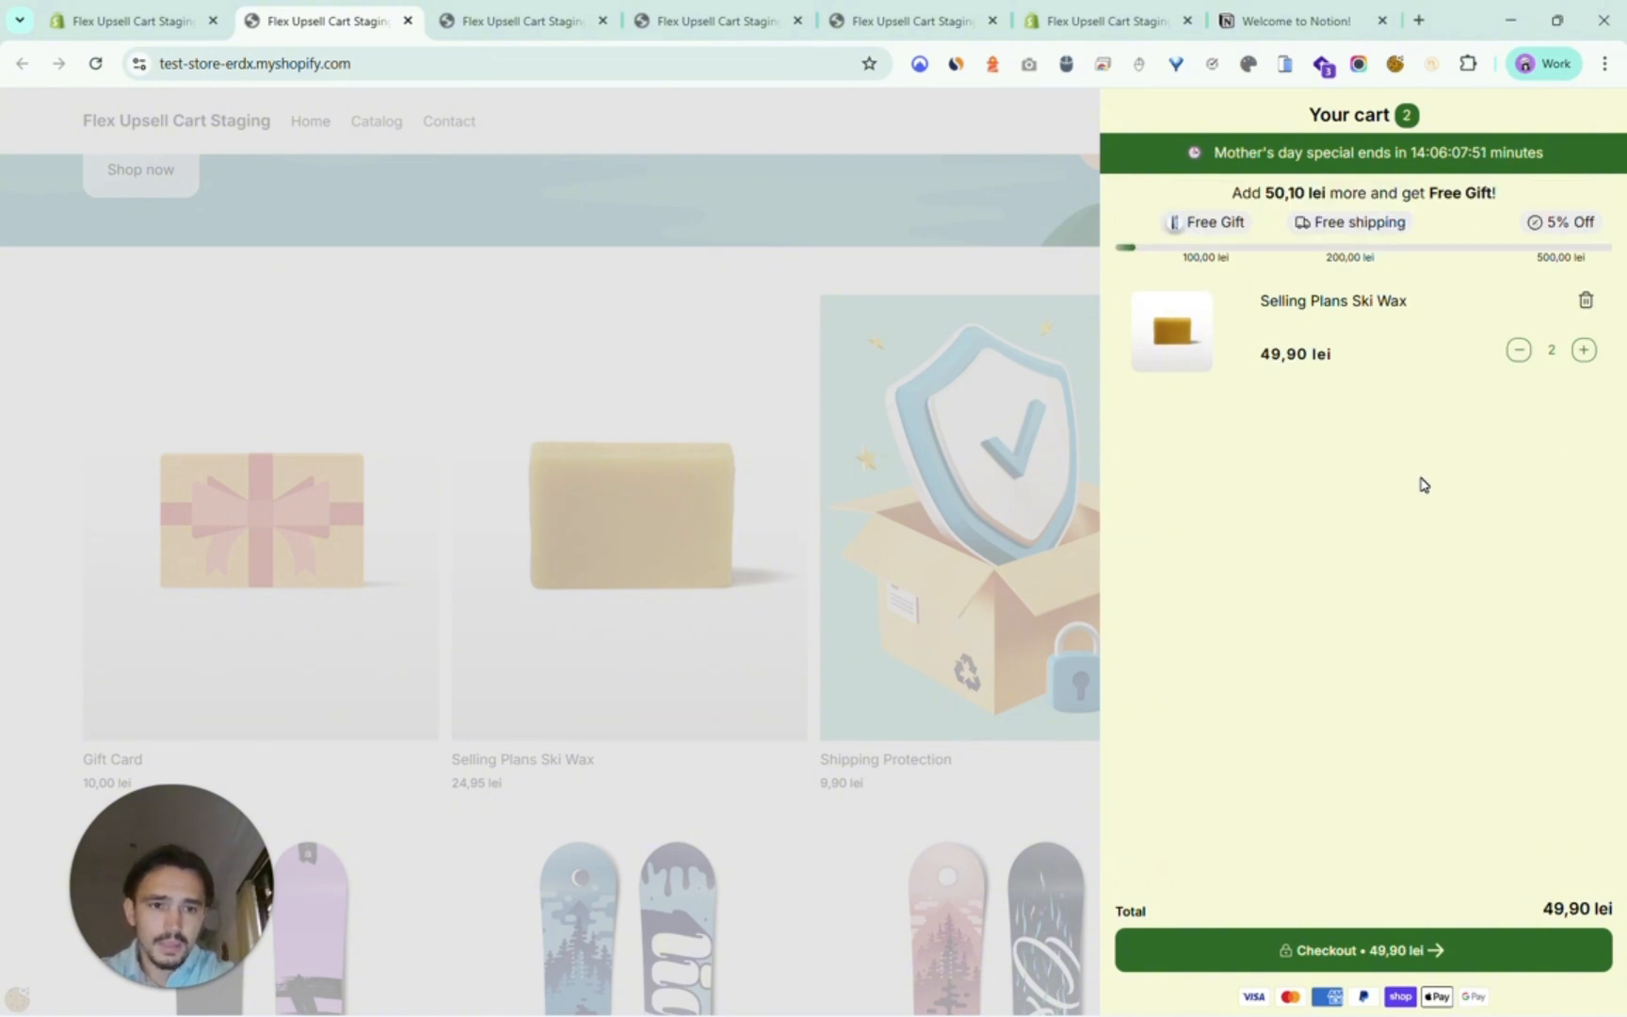
pyautogui.moveTo(1268, 192); pyautogui.dragTo(1286, 193)
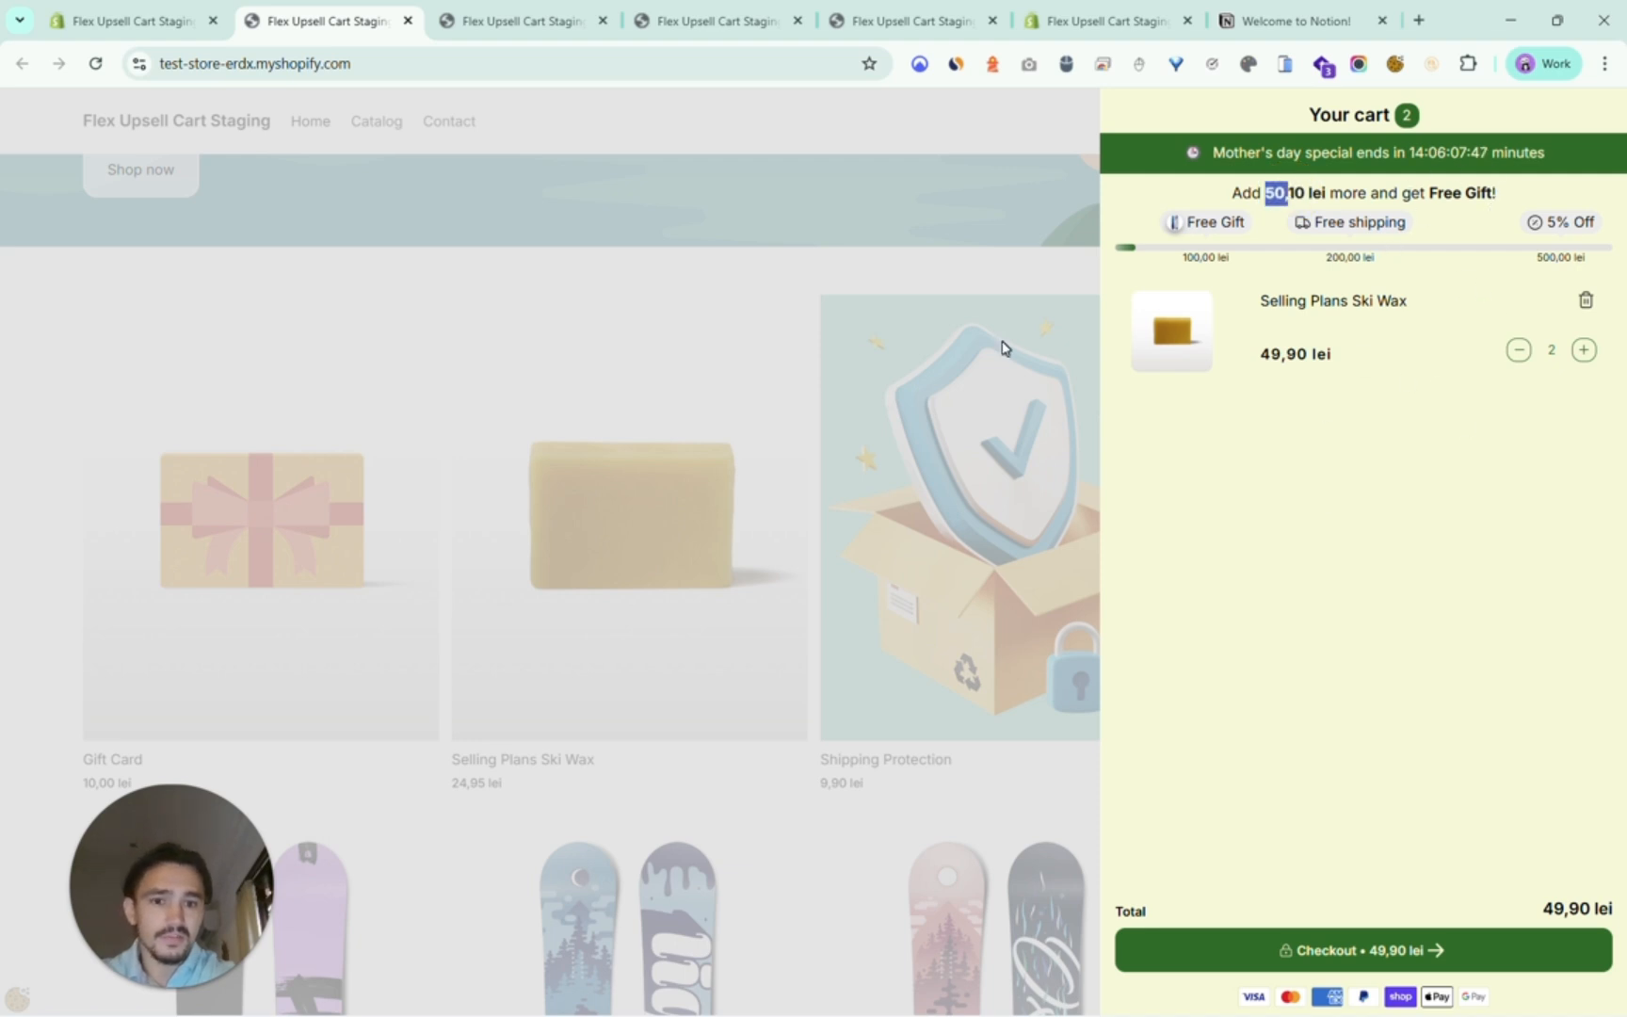
pyautogui.click(816, 319)
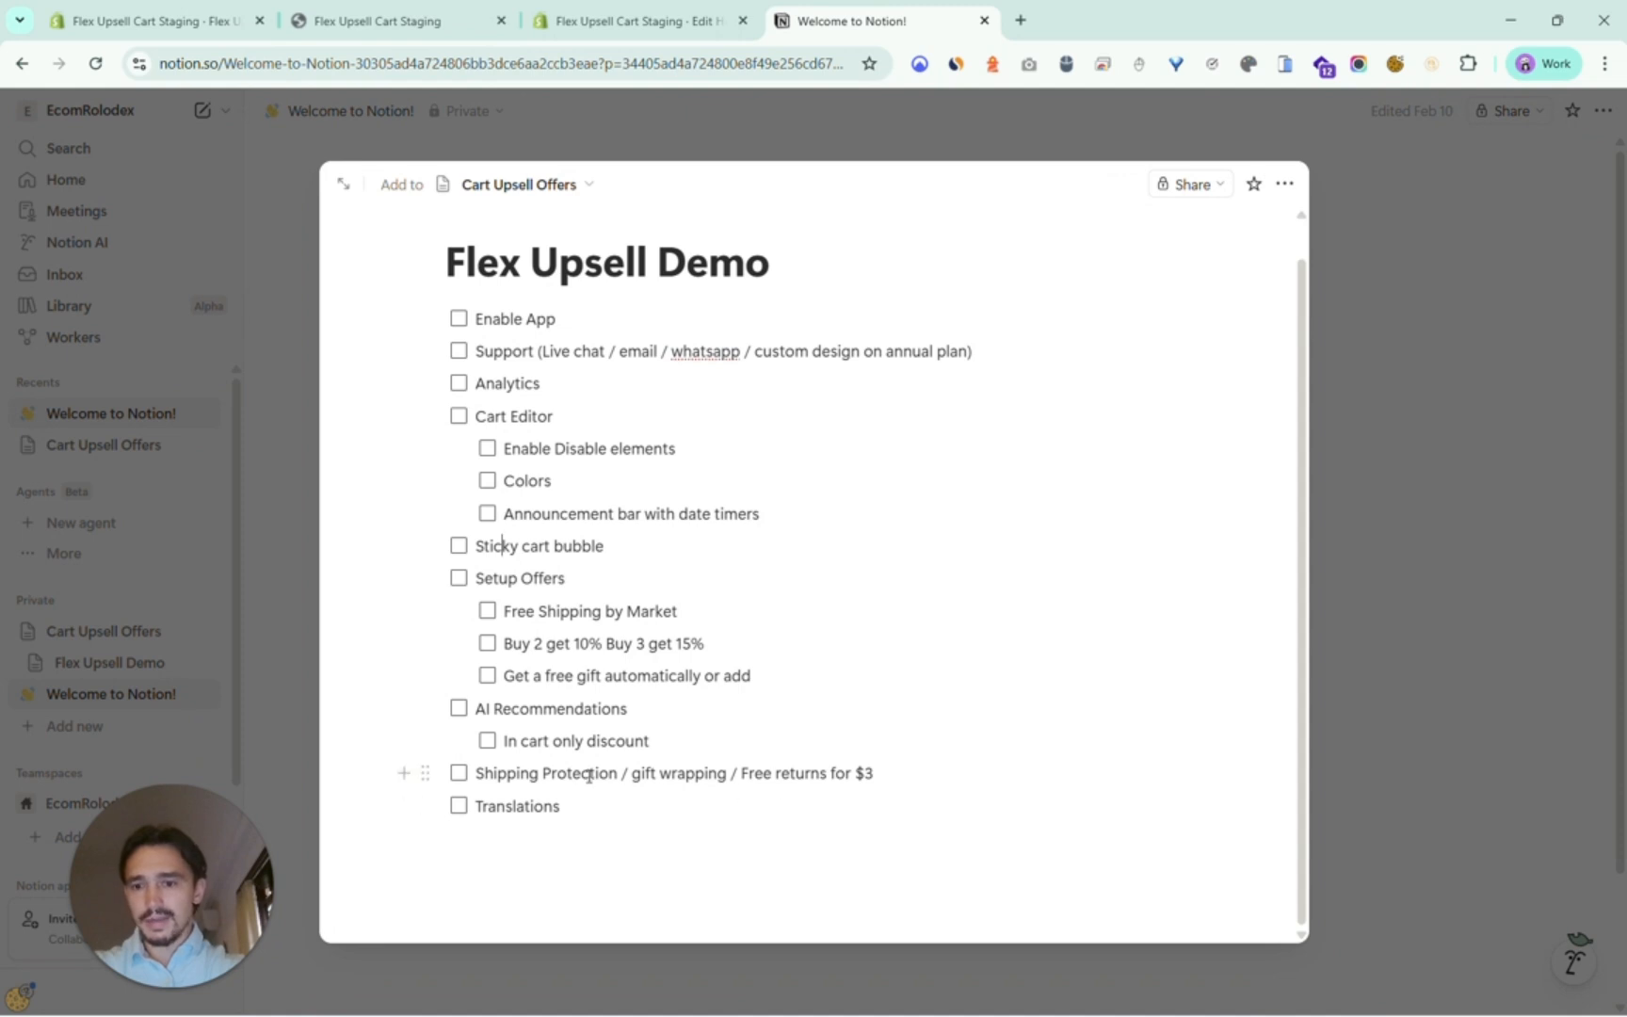
# Return to the Cart Editor and collapse the Order Discount reward to reach the cross-sell settings.
pyautogui.click(207, 17)
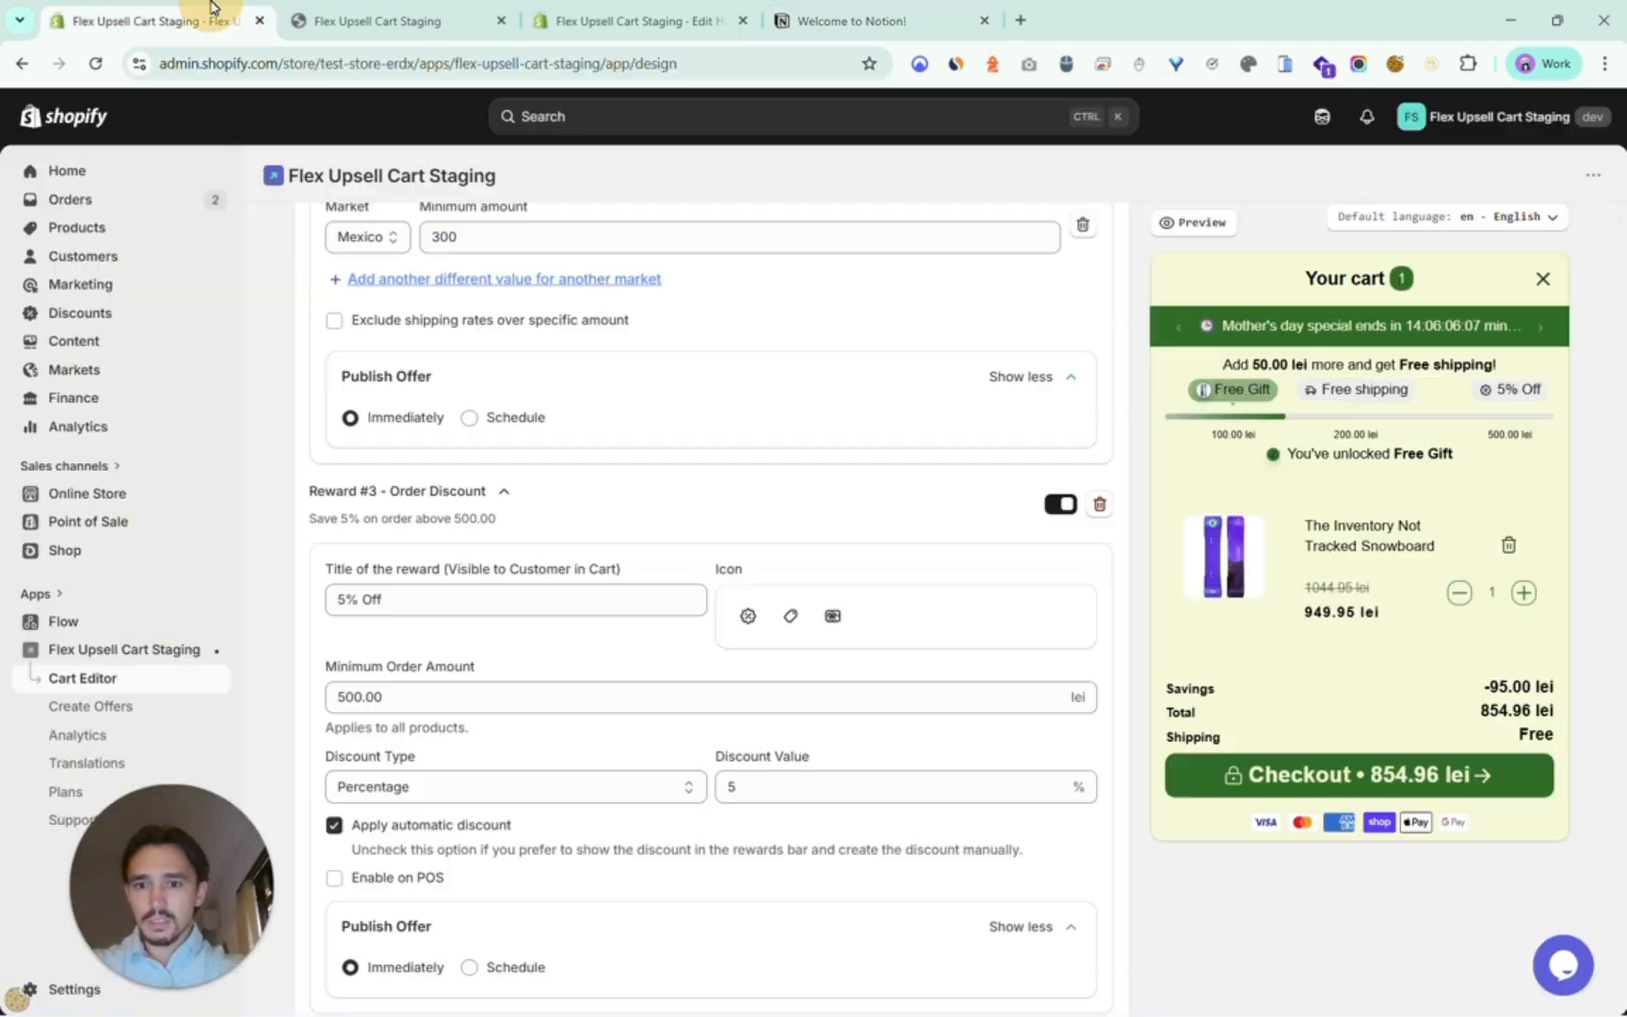
pyautogui.click(504, 491)
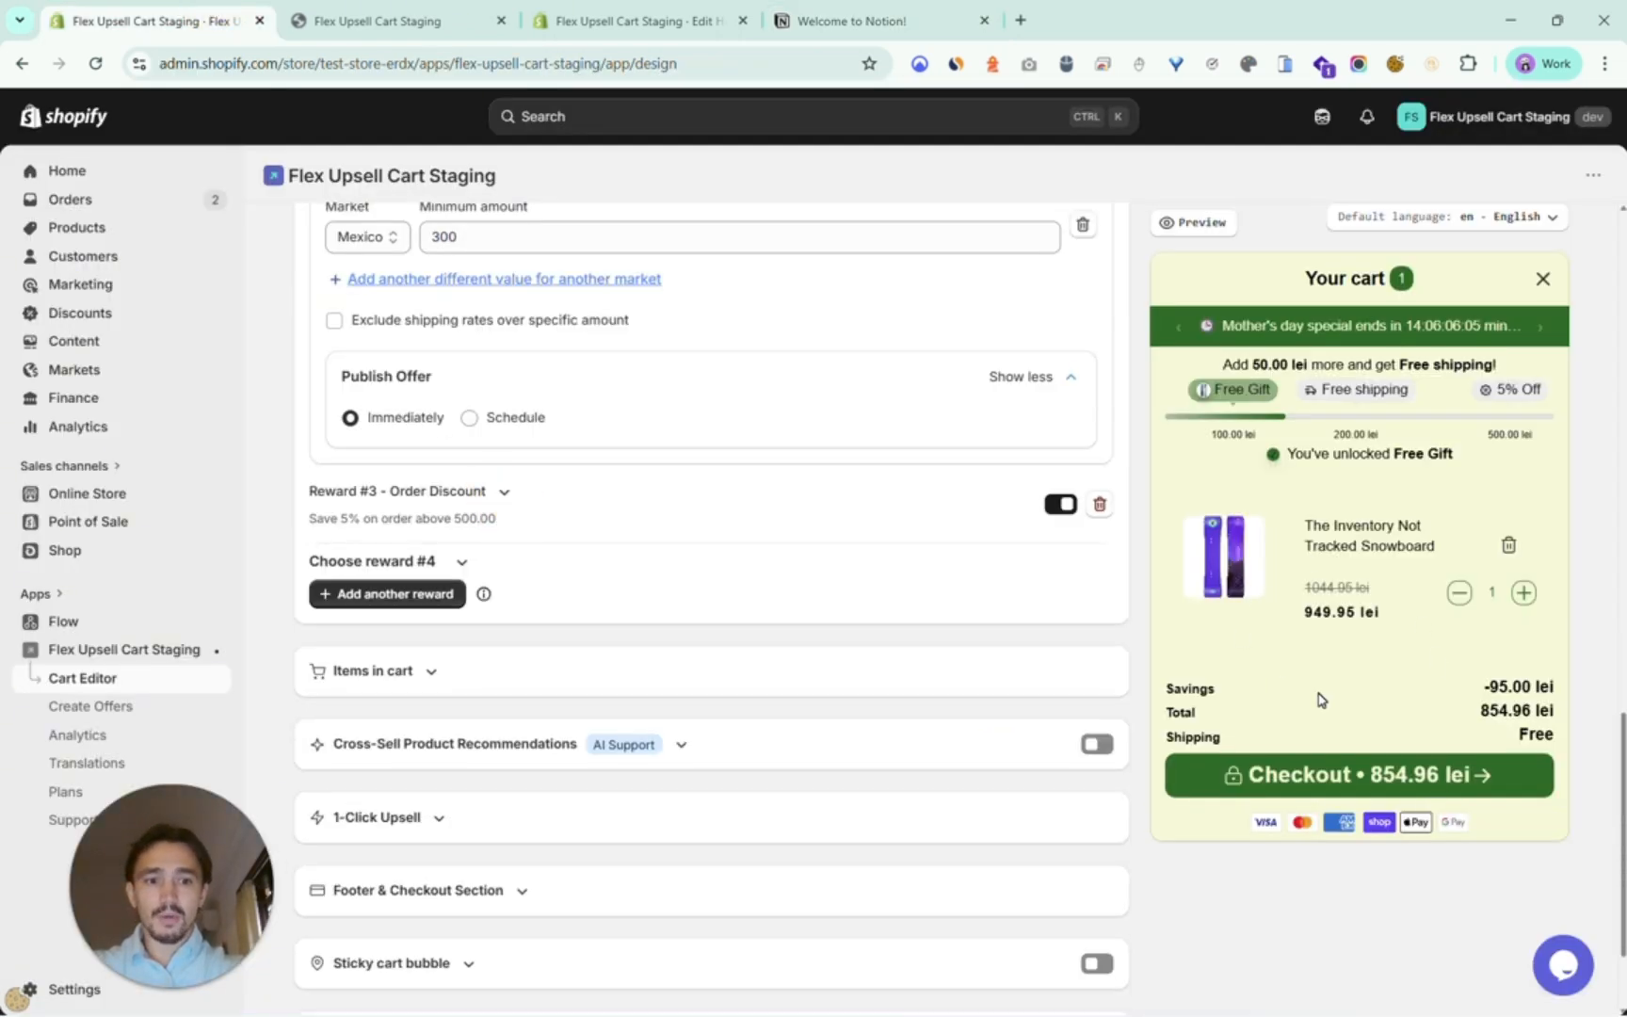
pyautogui.scroll(-3, 772, 668)
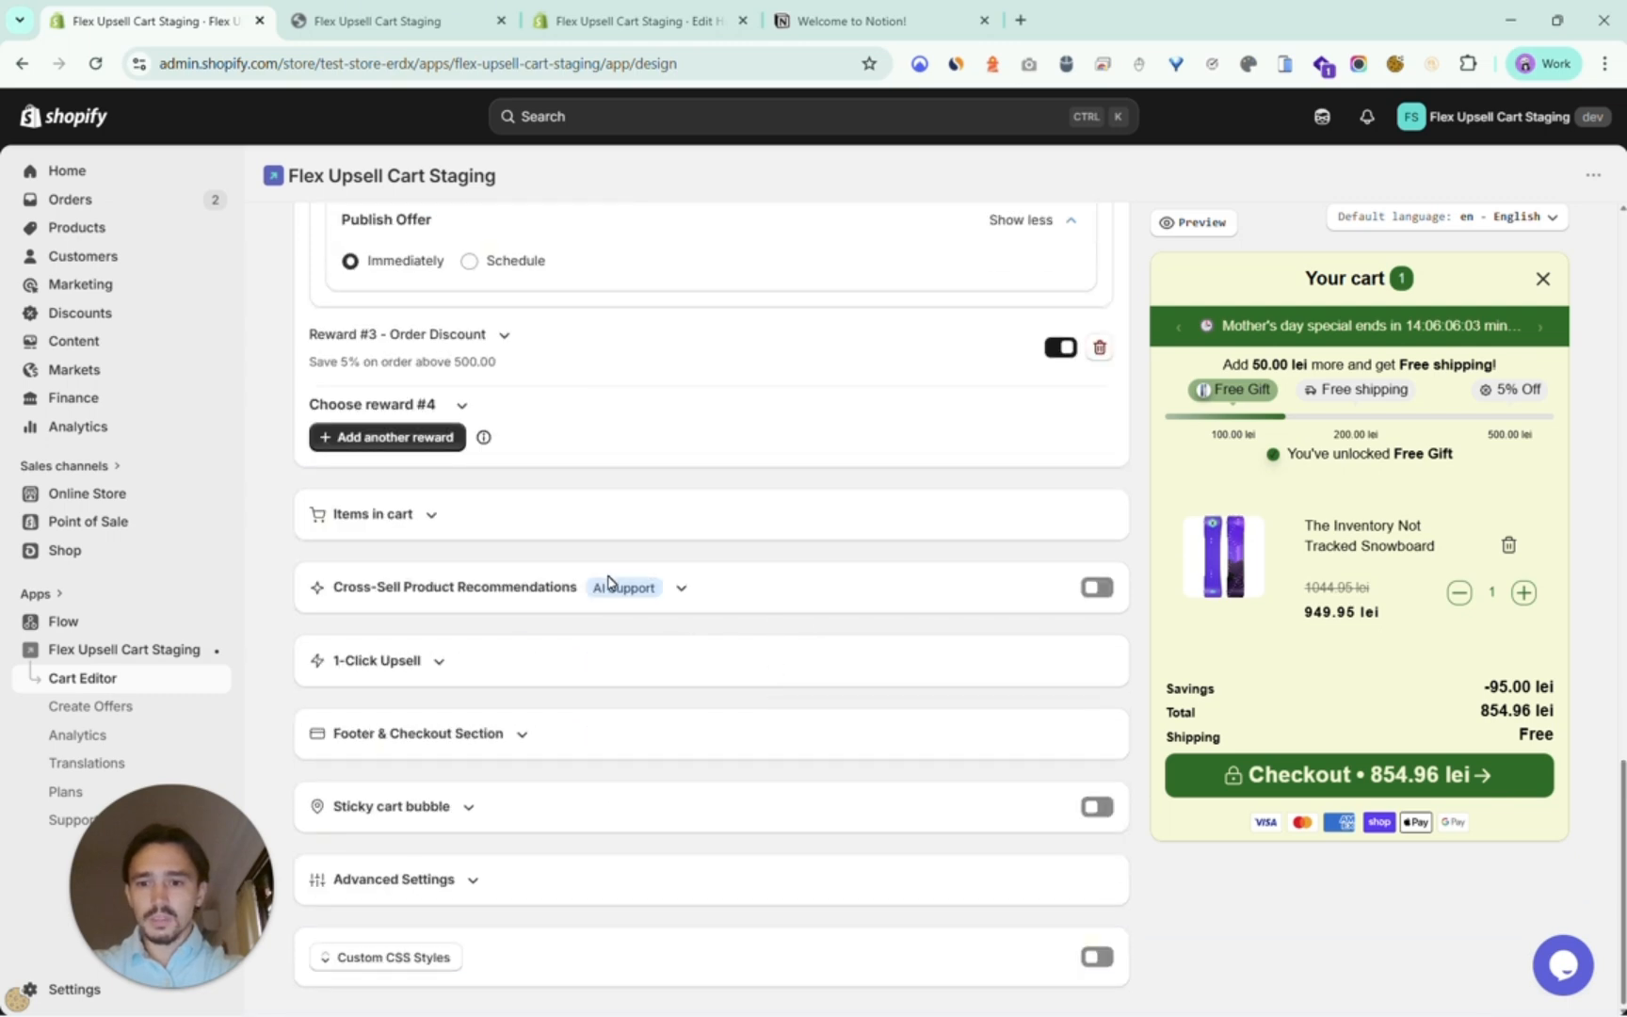
# Enable Cross-Sell Product Recommendations and expand its settings to reach the display layout options.
pyautogui.click(1092, 593)
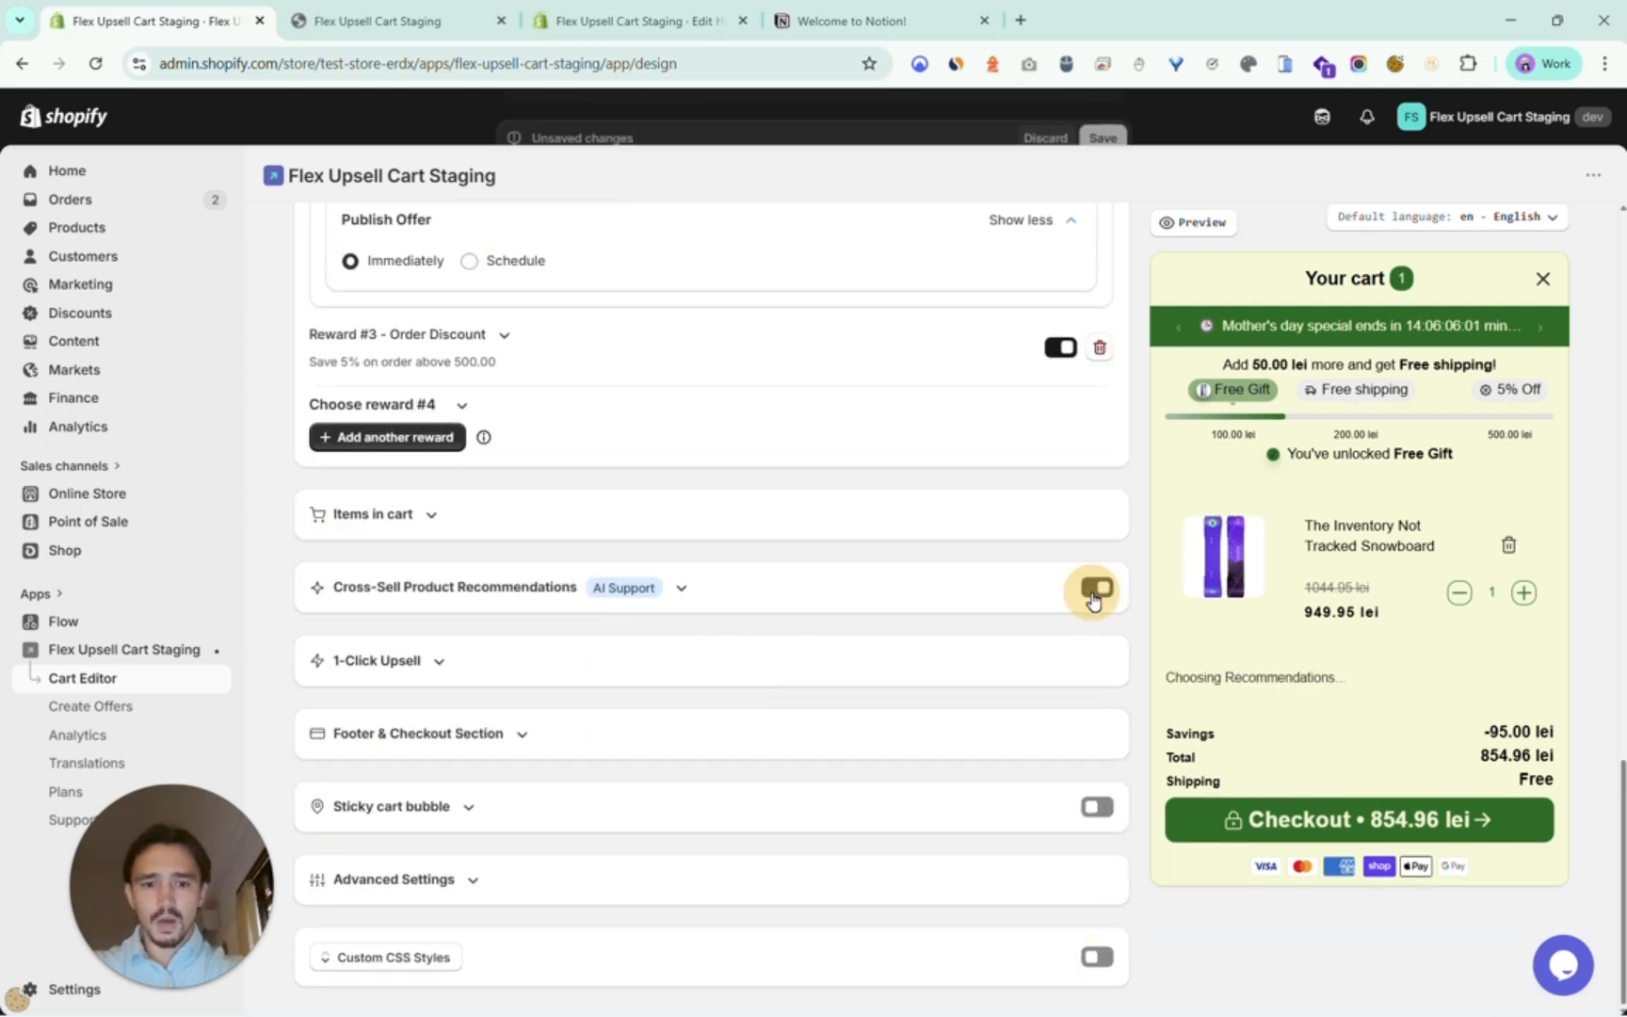
pyautogui.click(670, 595)
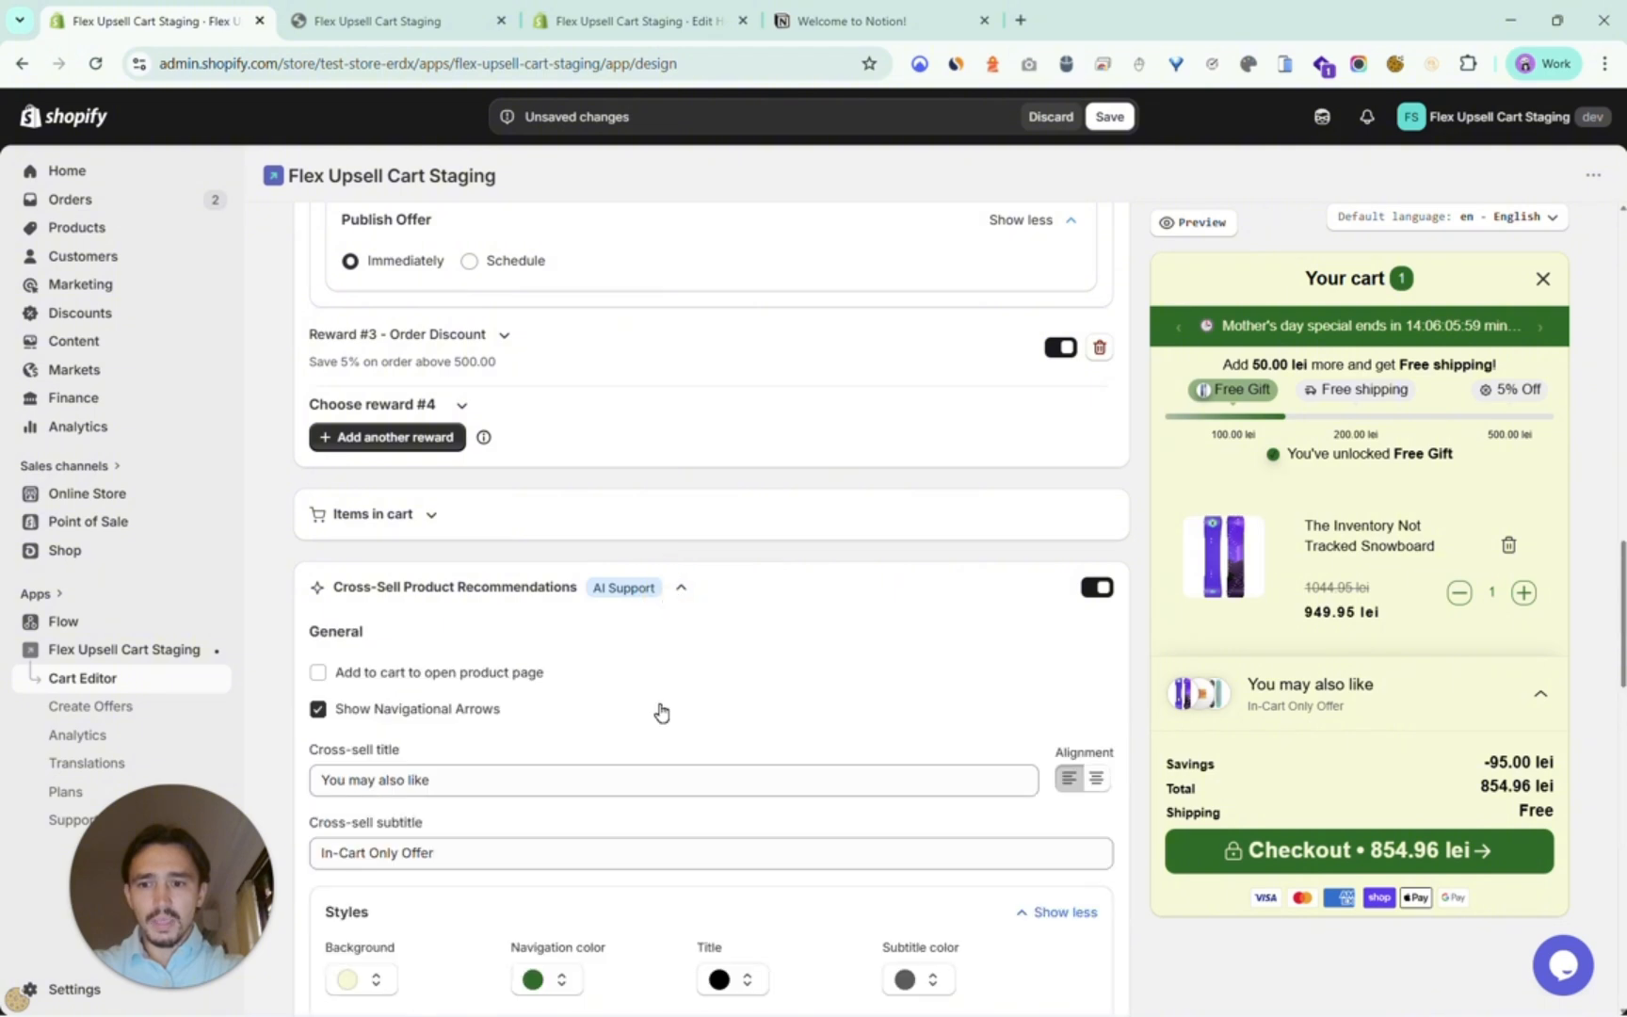
pyautogui.scroll(-7, 661, 708)
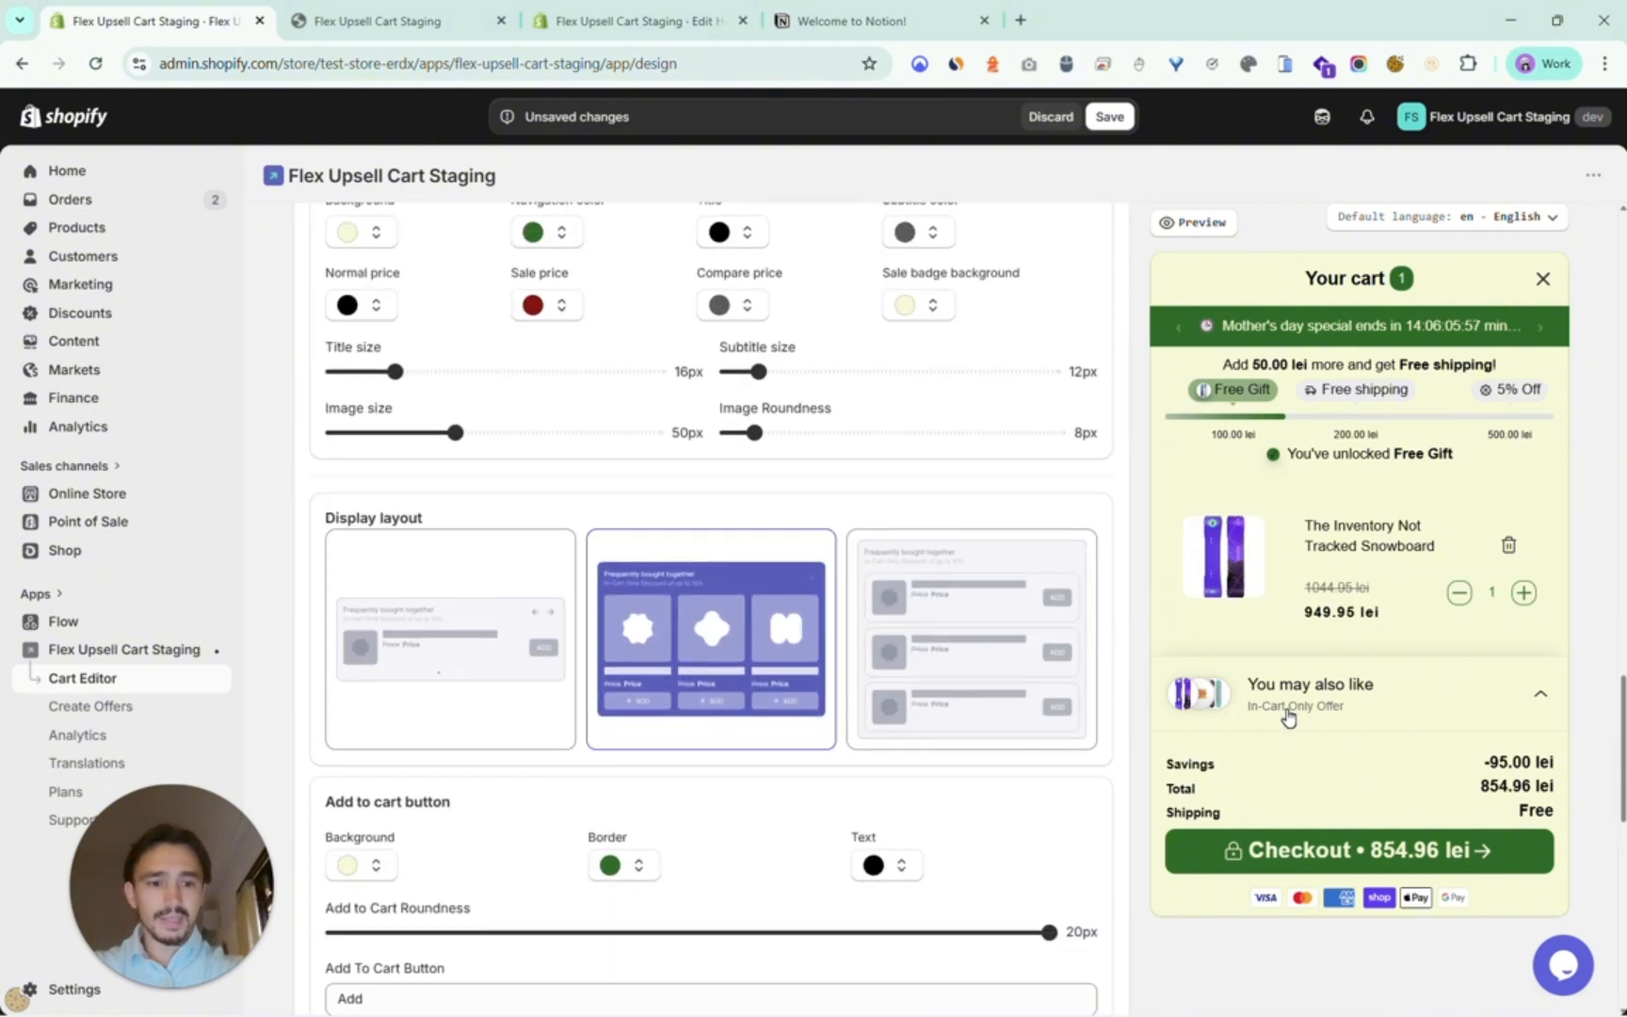
# Try the single-product and list display layouts, return to the three-column layout, and expand and collapse its recommendations in the cart preview.
pyautogui.click(410, 624)
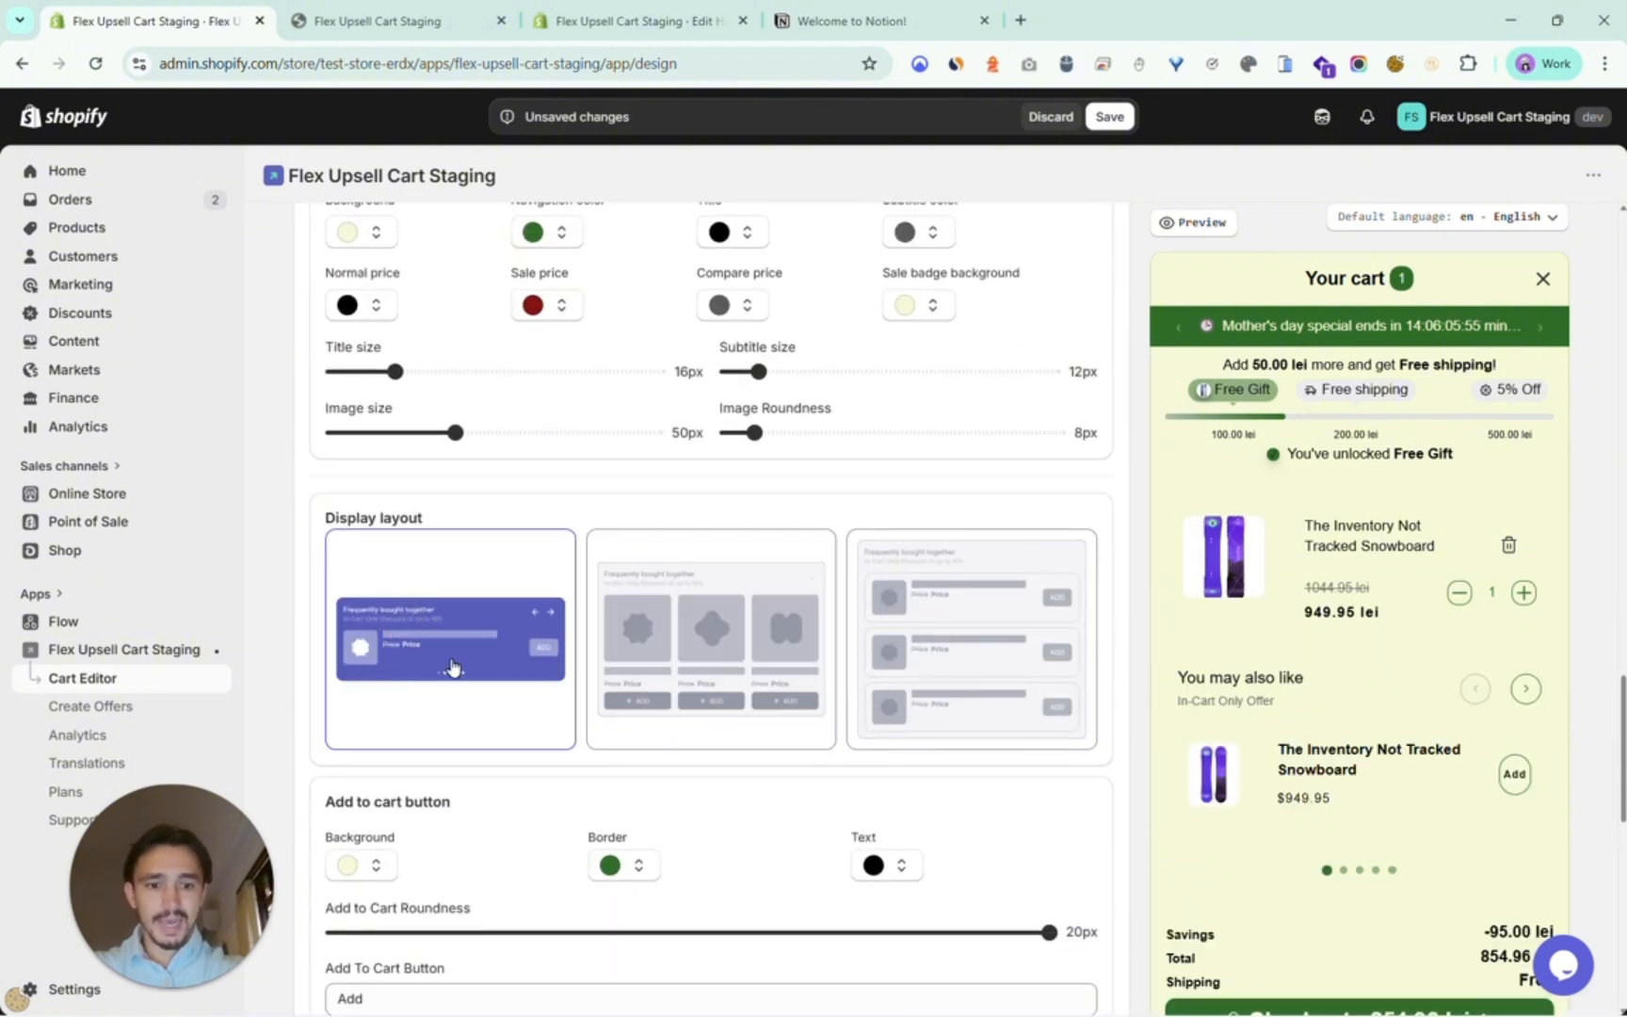
pyautogui.click(854, 663)
pyautogui.scroll(-2, 1211, 731)
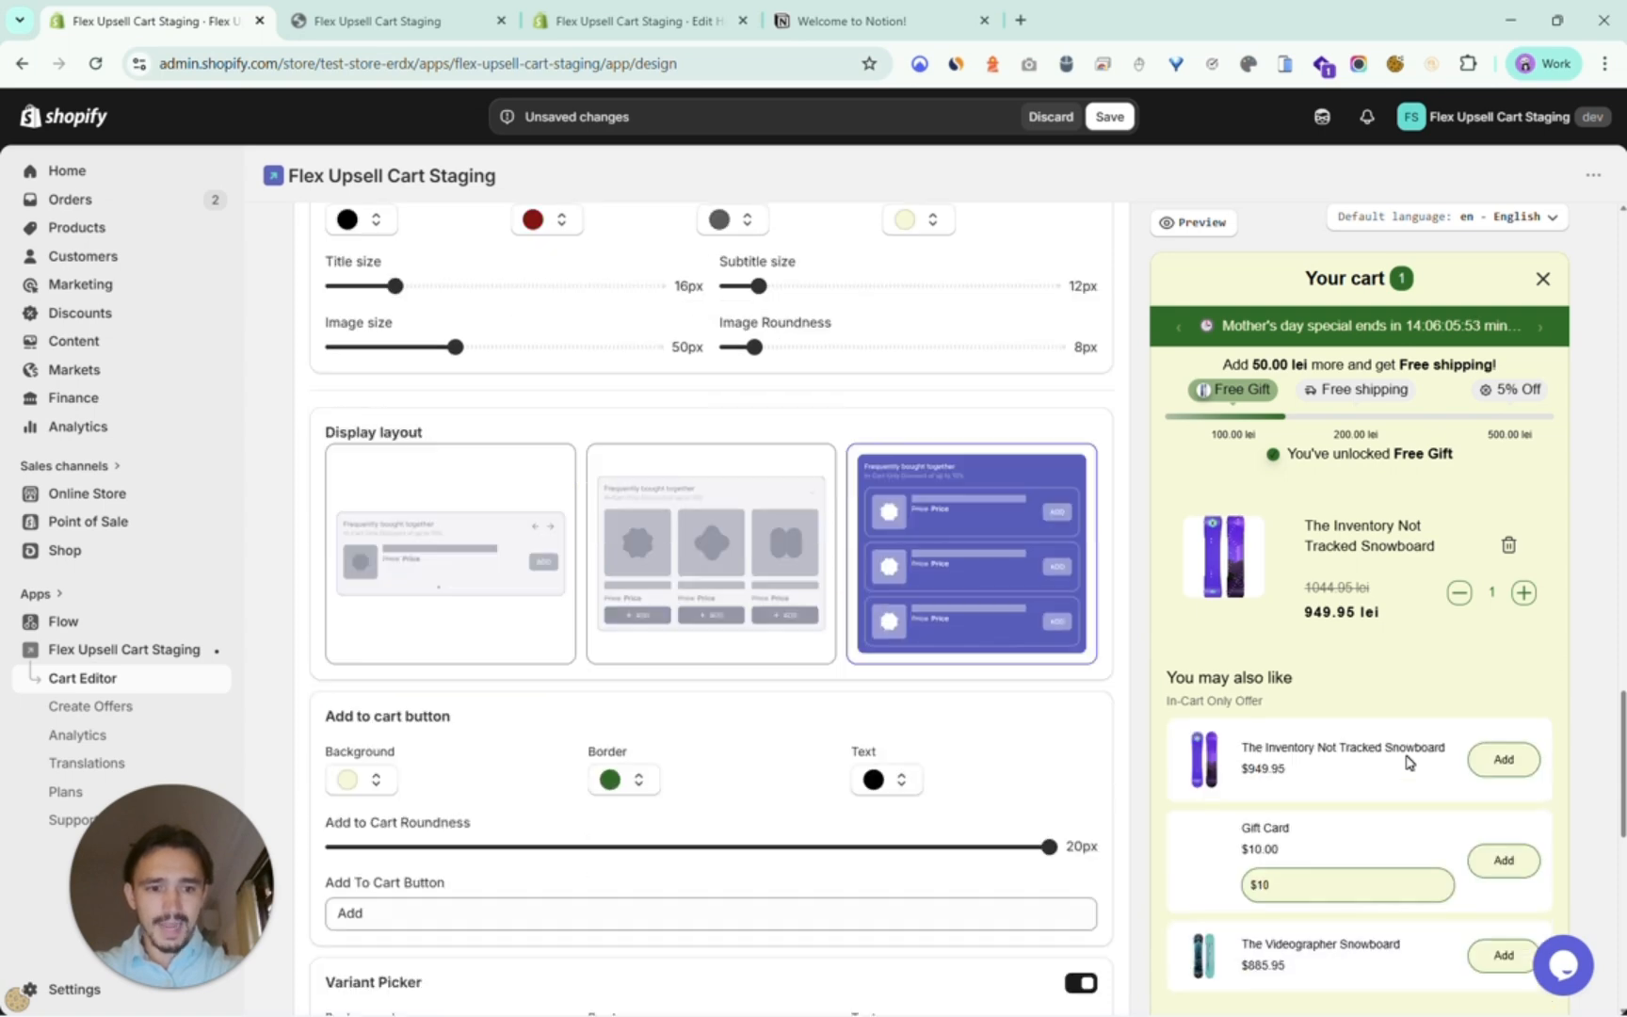
pyautogui.click(760, 526)
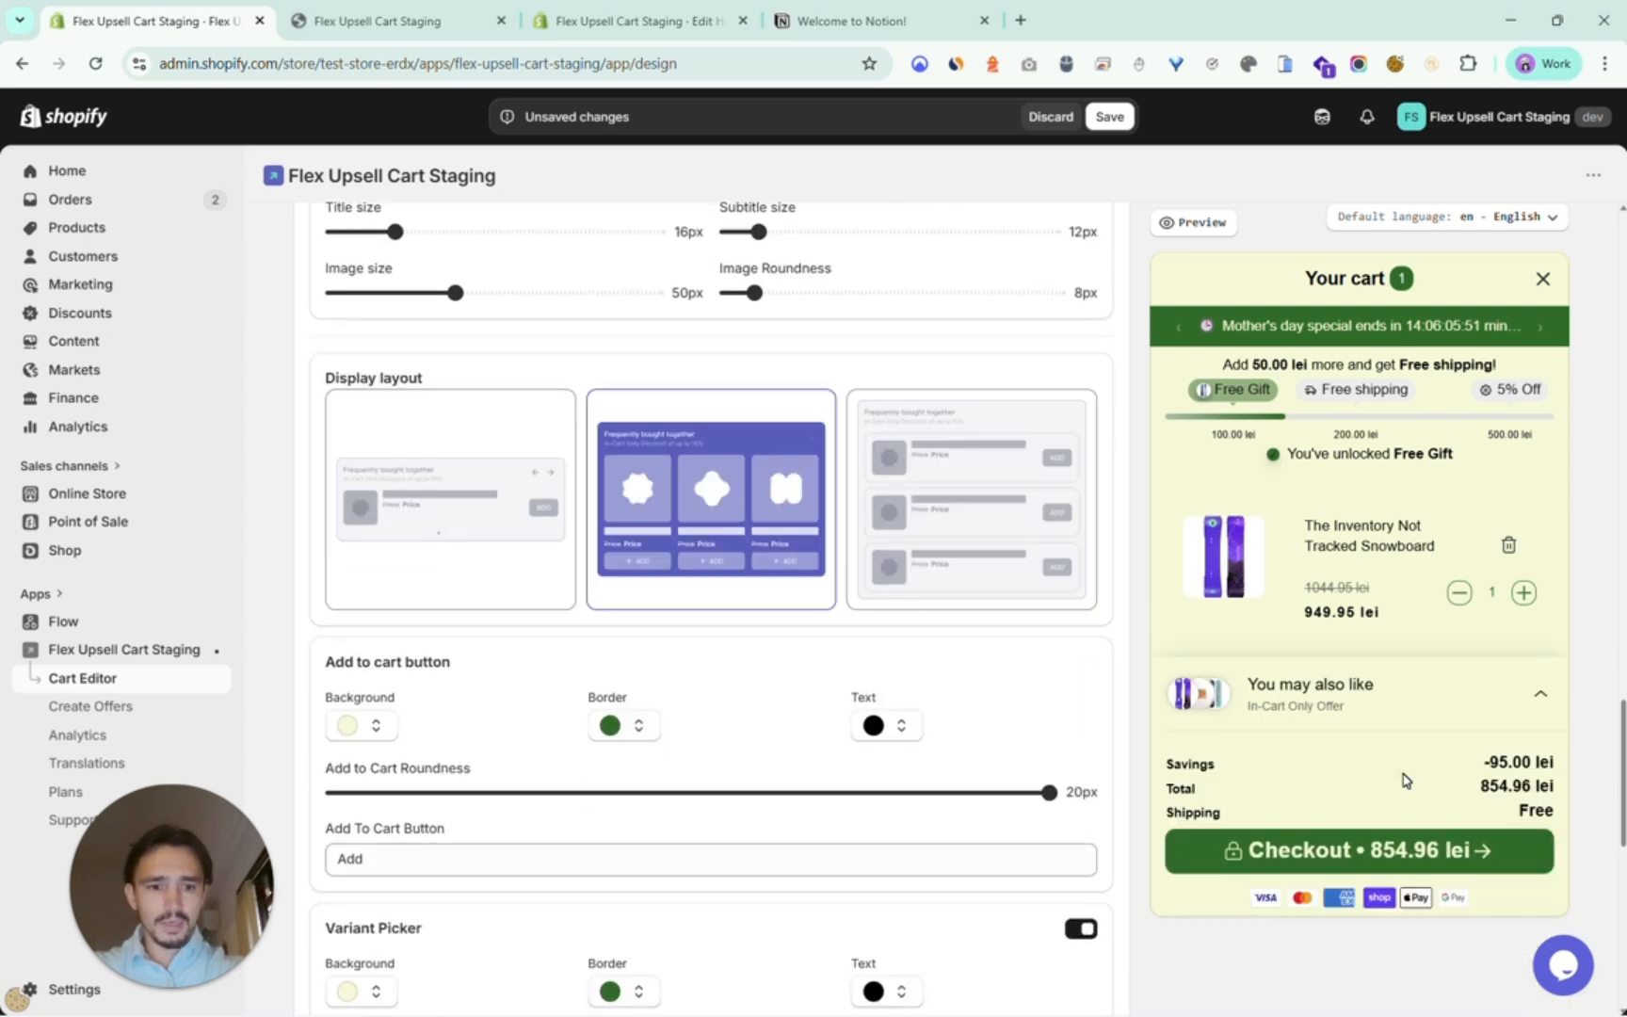
pyautogui.scroll(-1, 1405, 776)
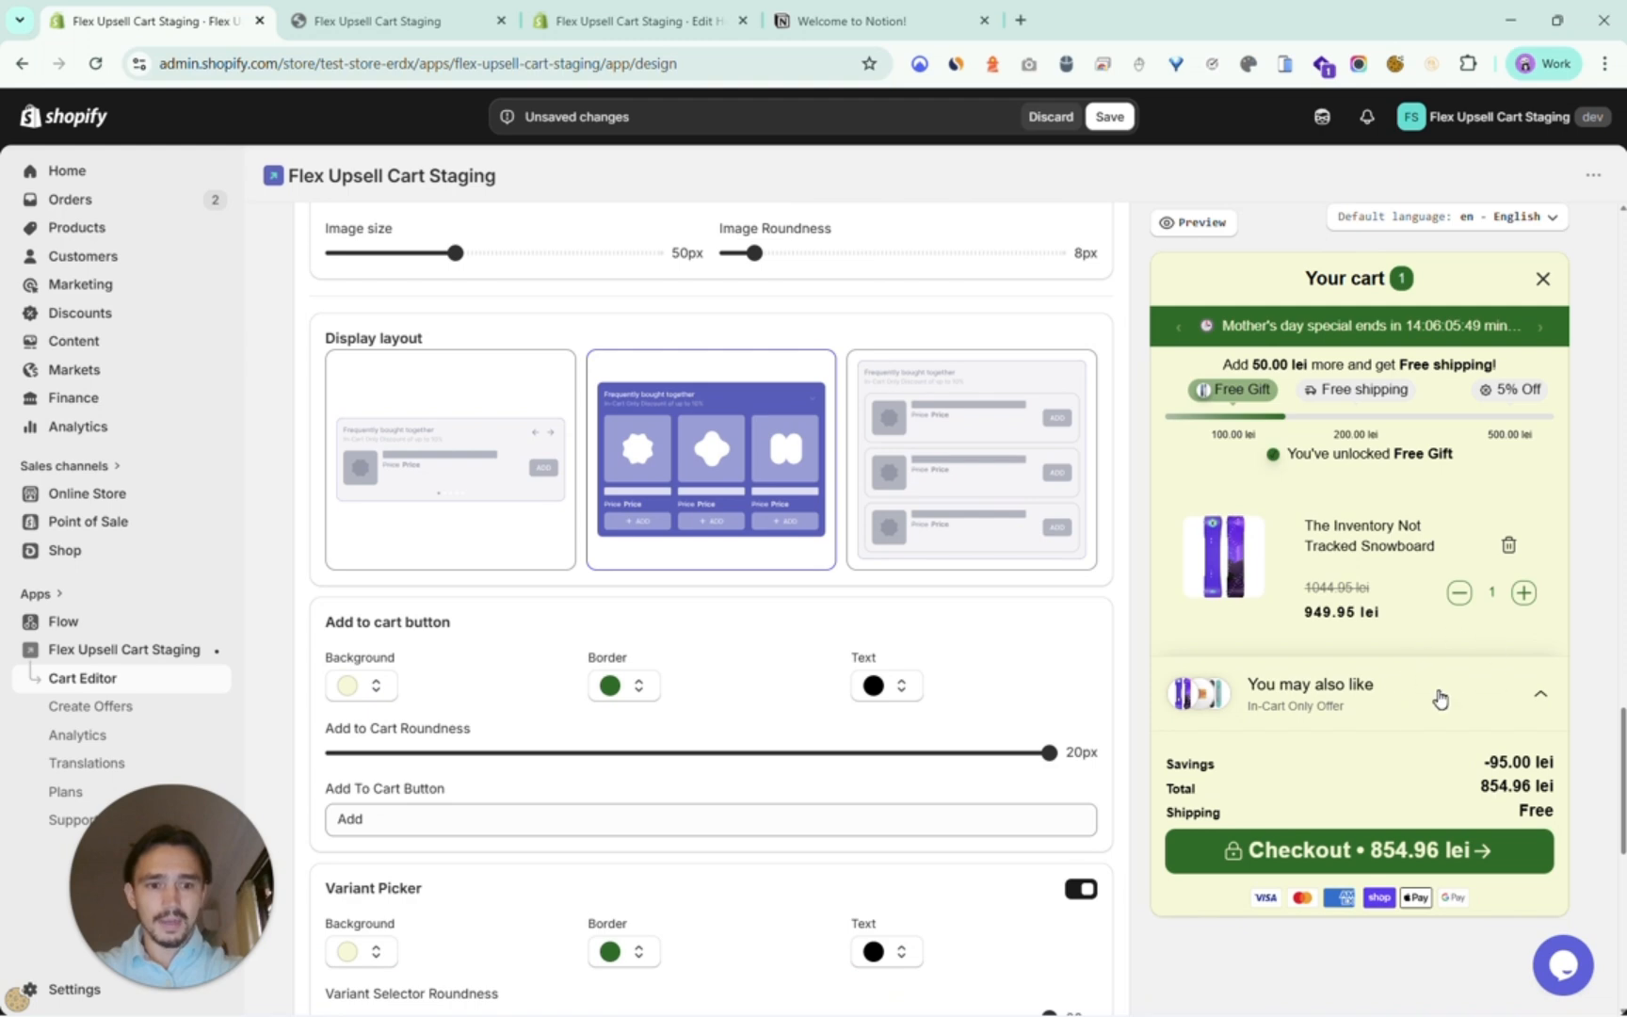
pyautogui.click(1534, 693)
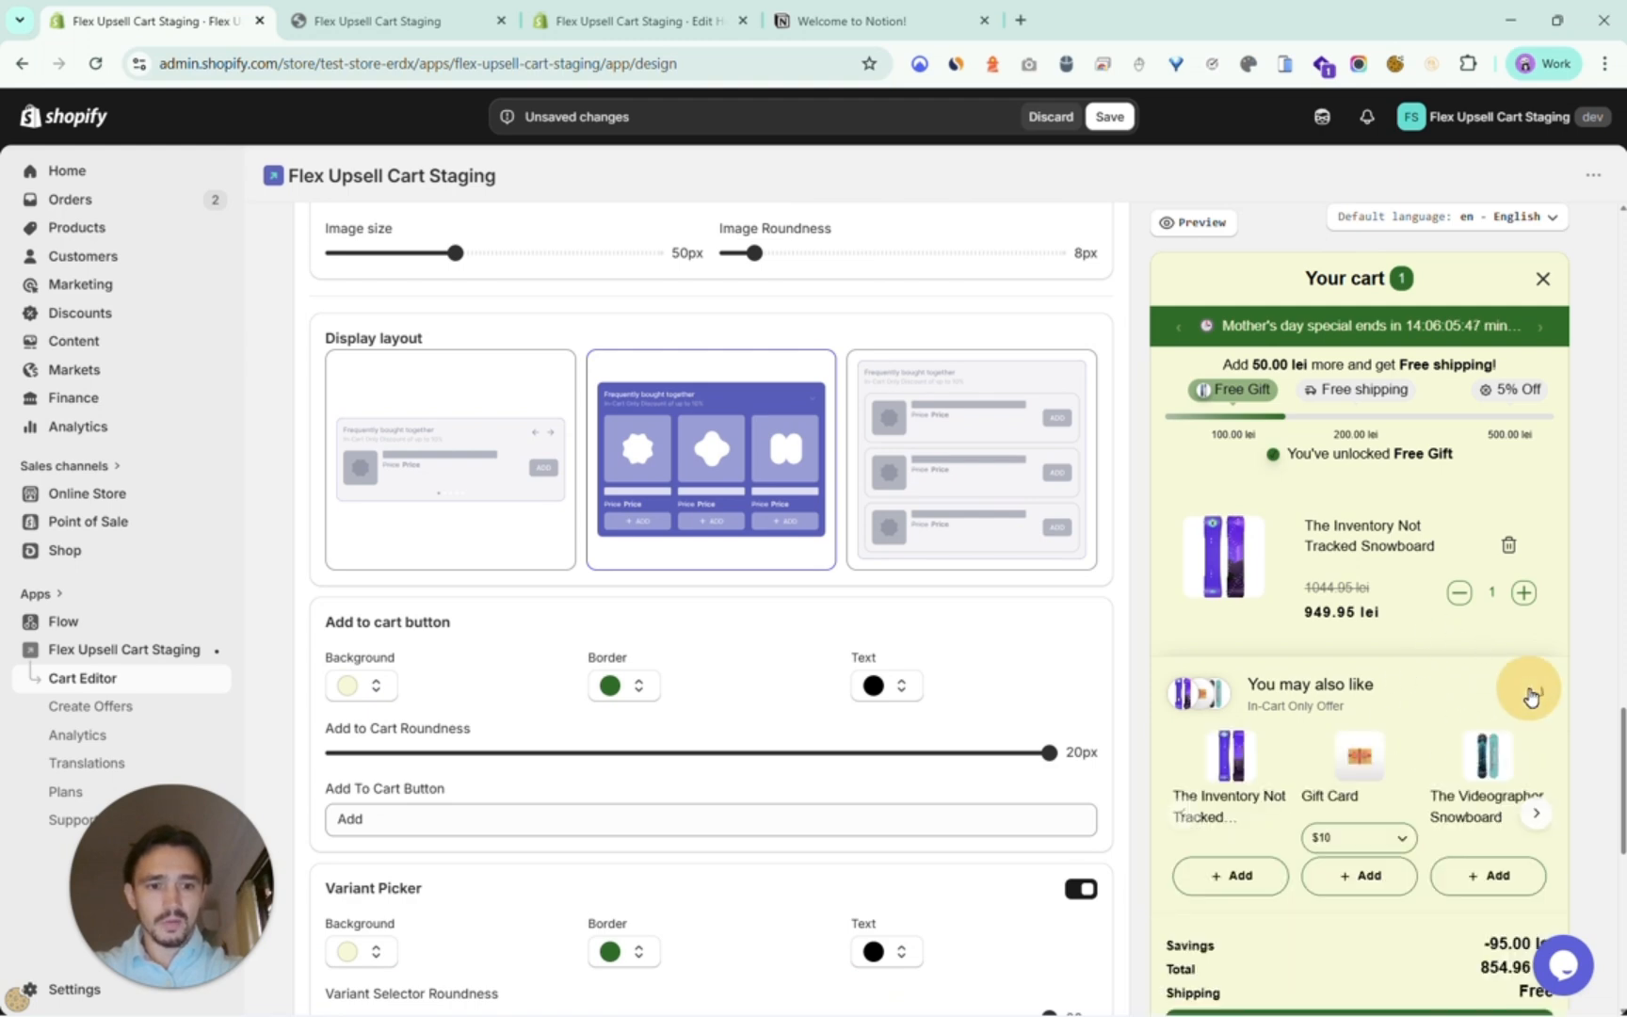
pyautogui.click(1534, 692)
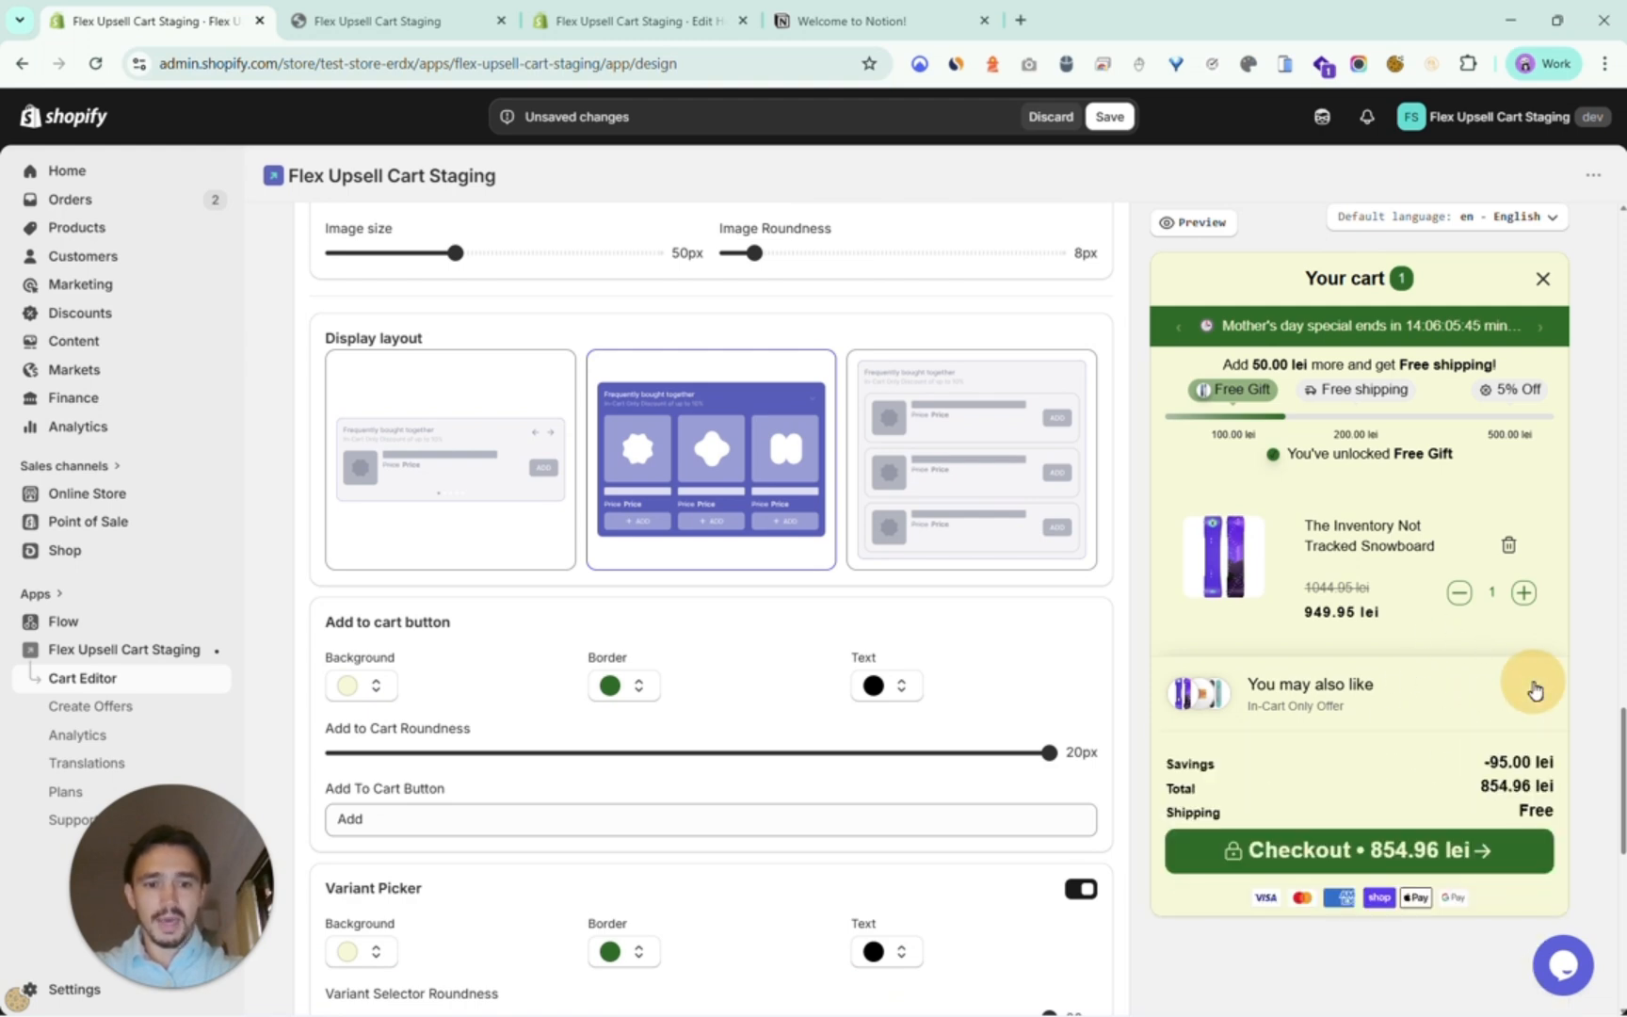
# Set the cross-sell Product Selection Method to AI Product Recommendations and review its product options.
pyautogui.scroll(-5, 1001, 629)
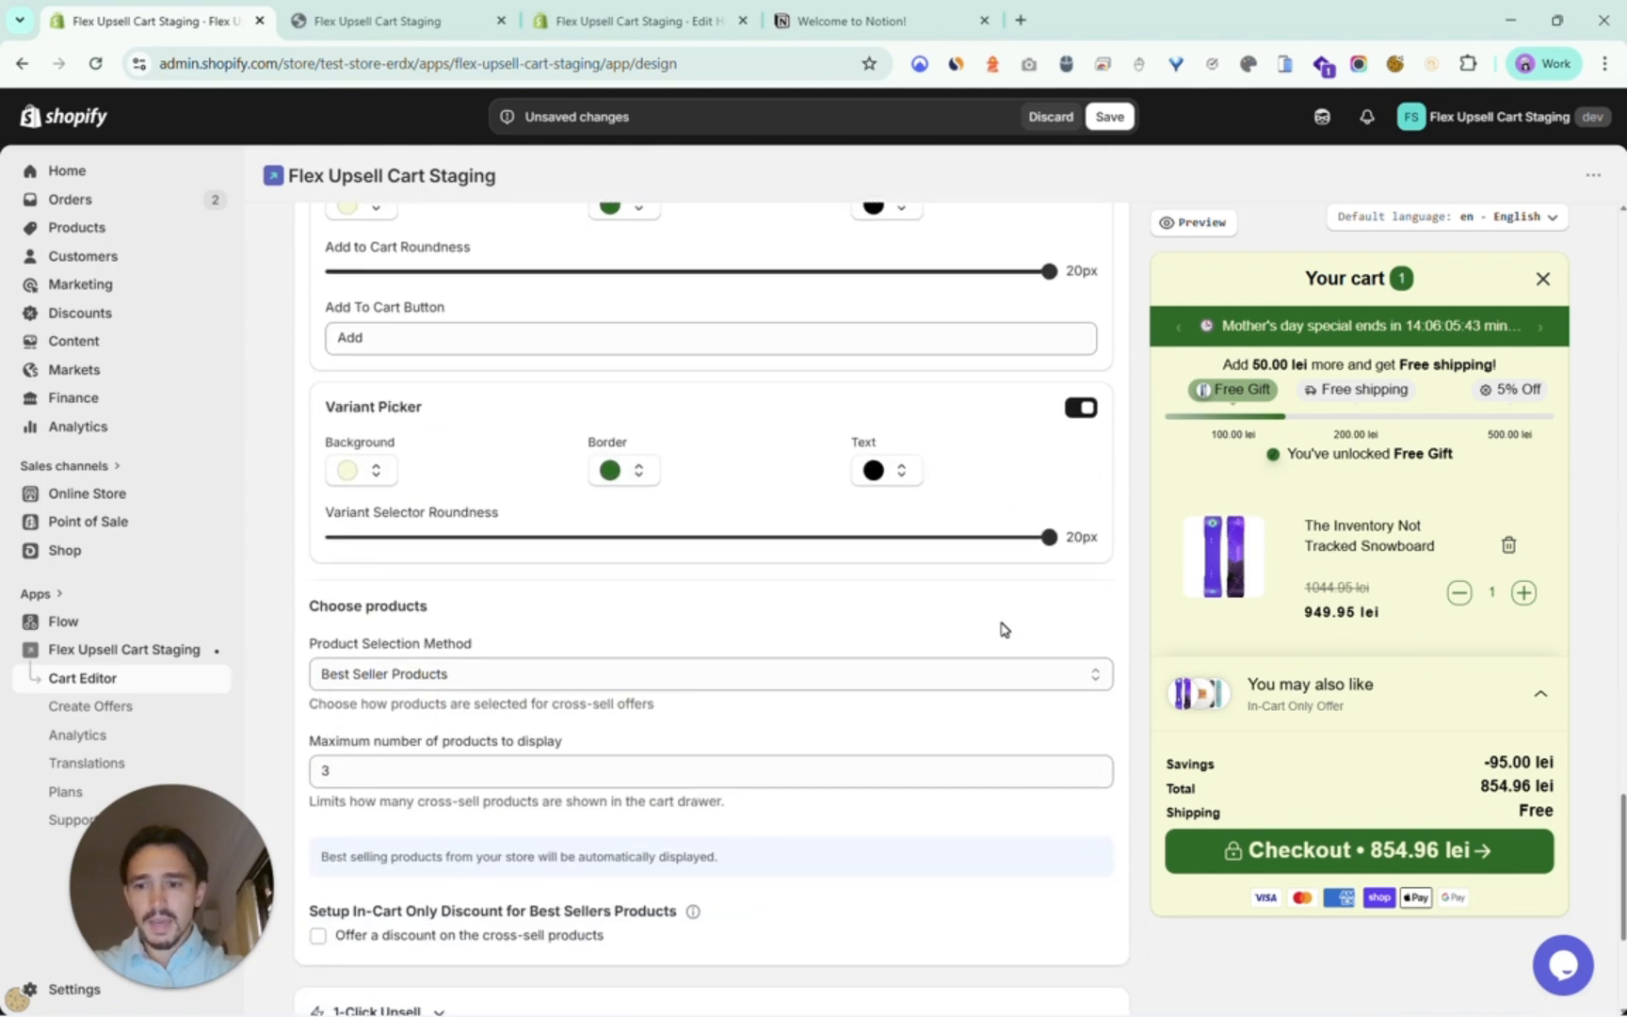
pyautogui.moveTo(441, 612); pyautogui.dragTo(307, 605)
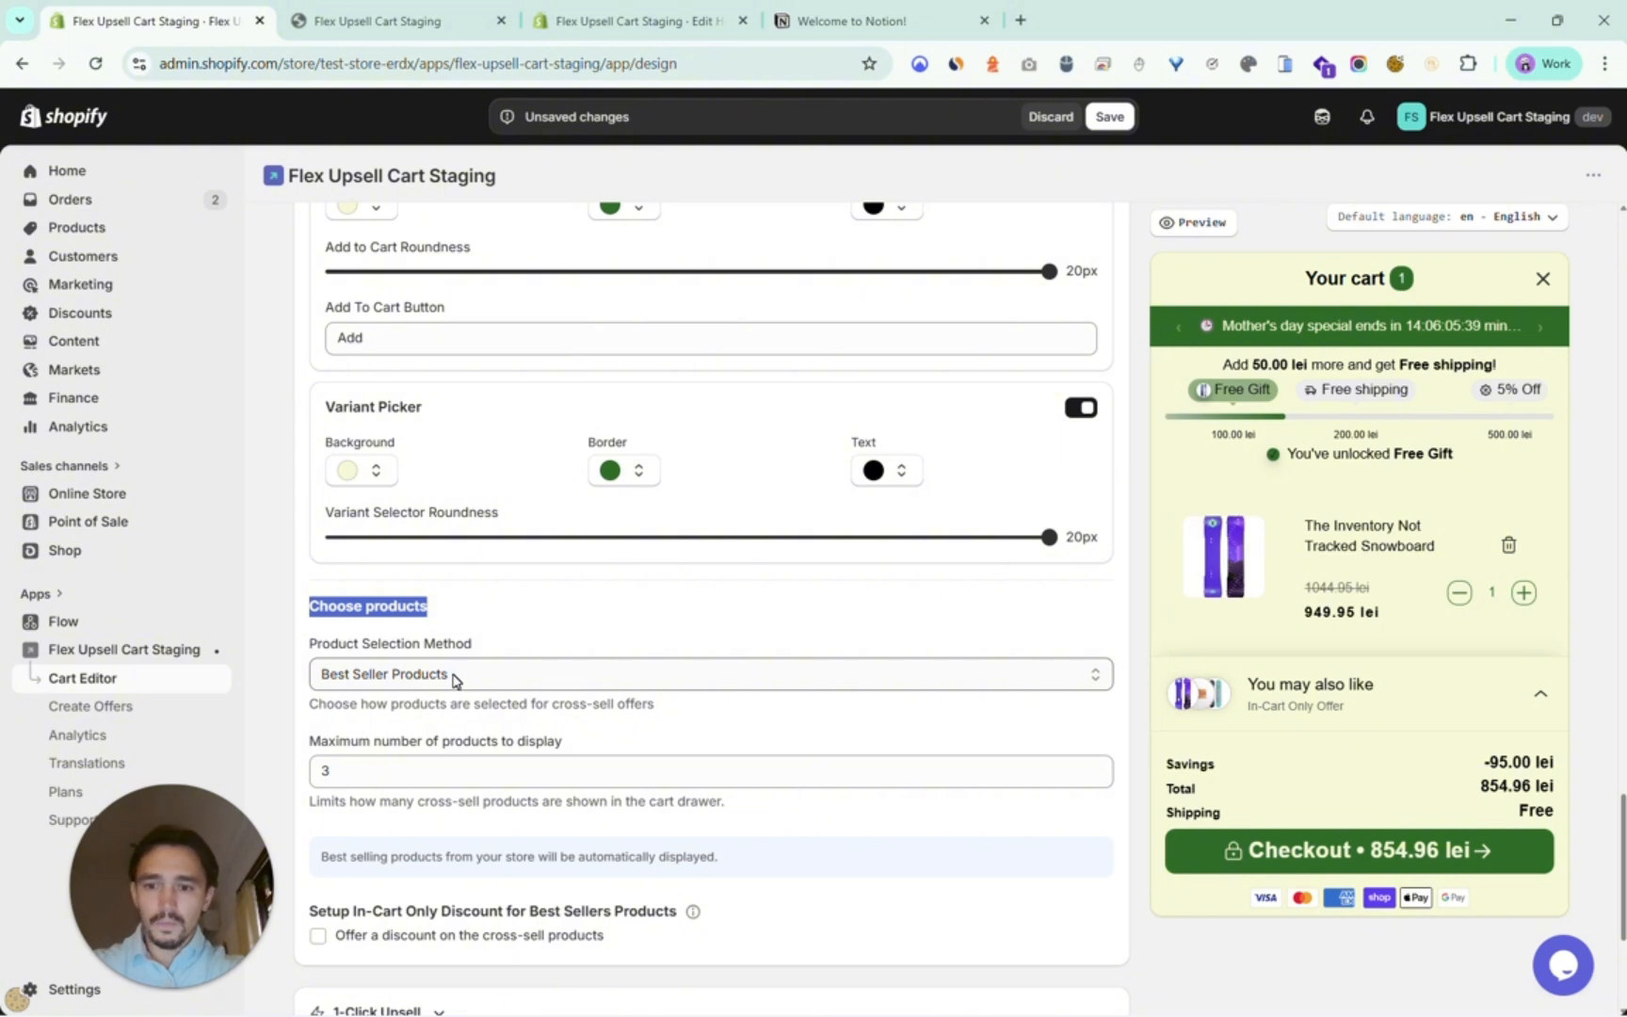
pyautogui.click(482, 675)
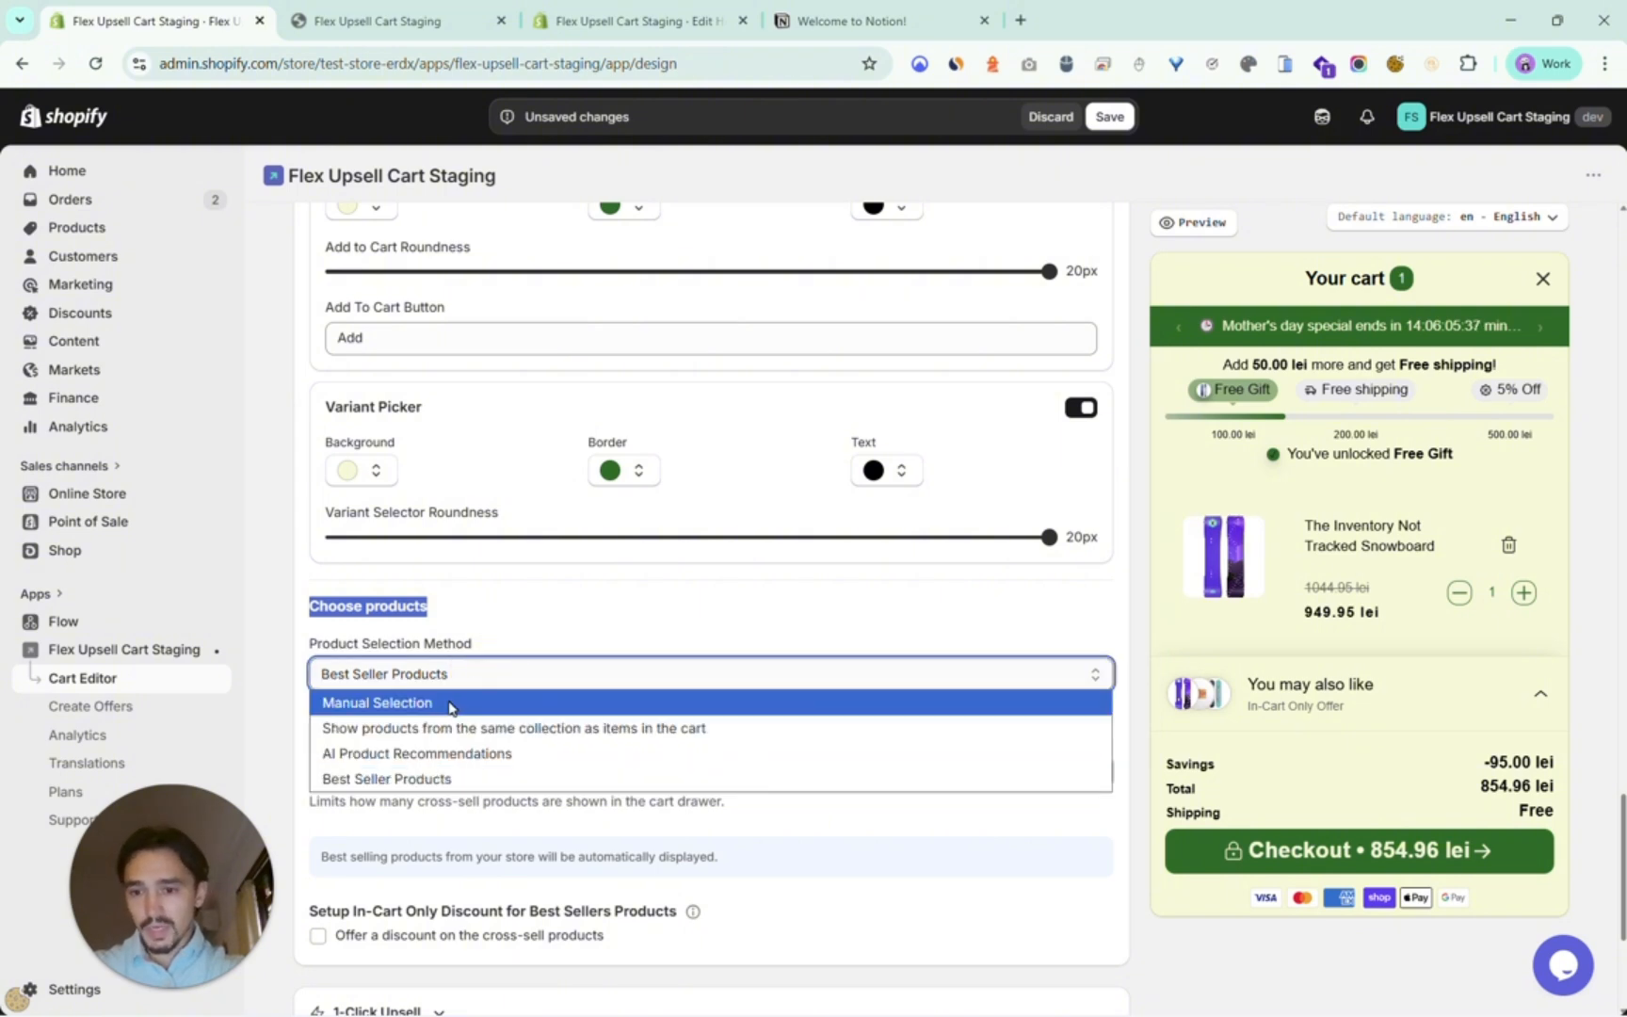
pyautogui.click(419, 752)
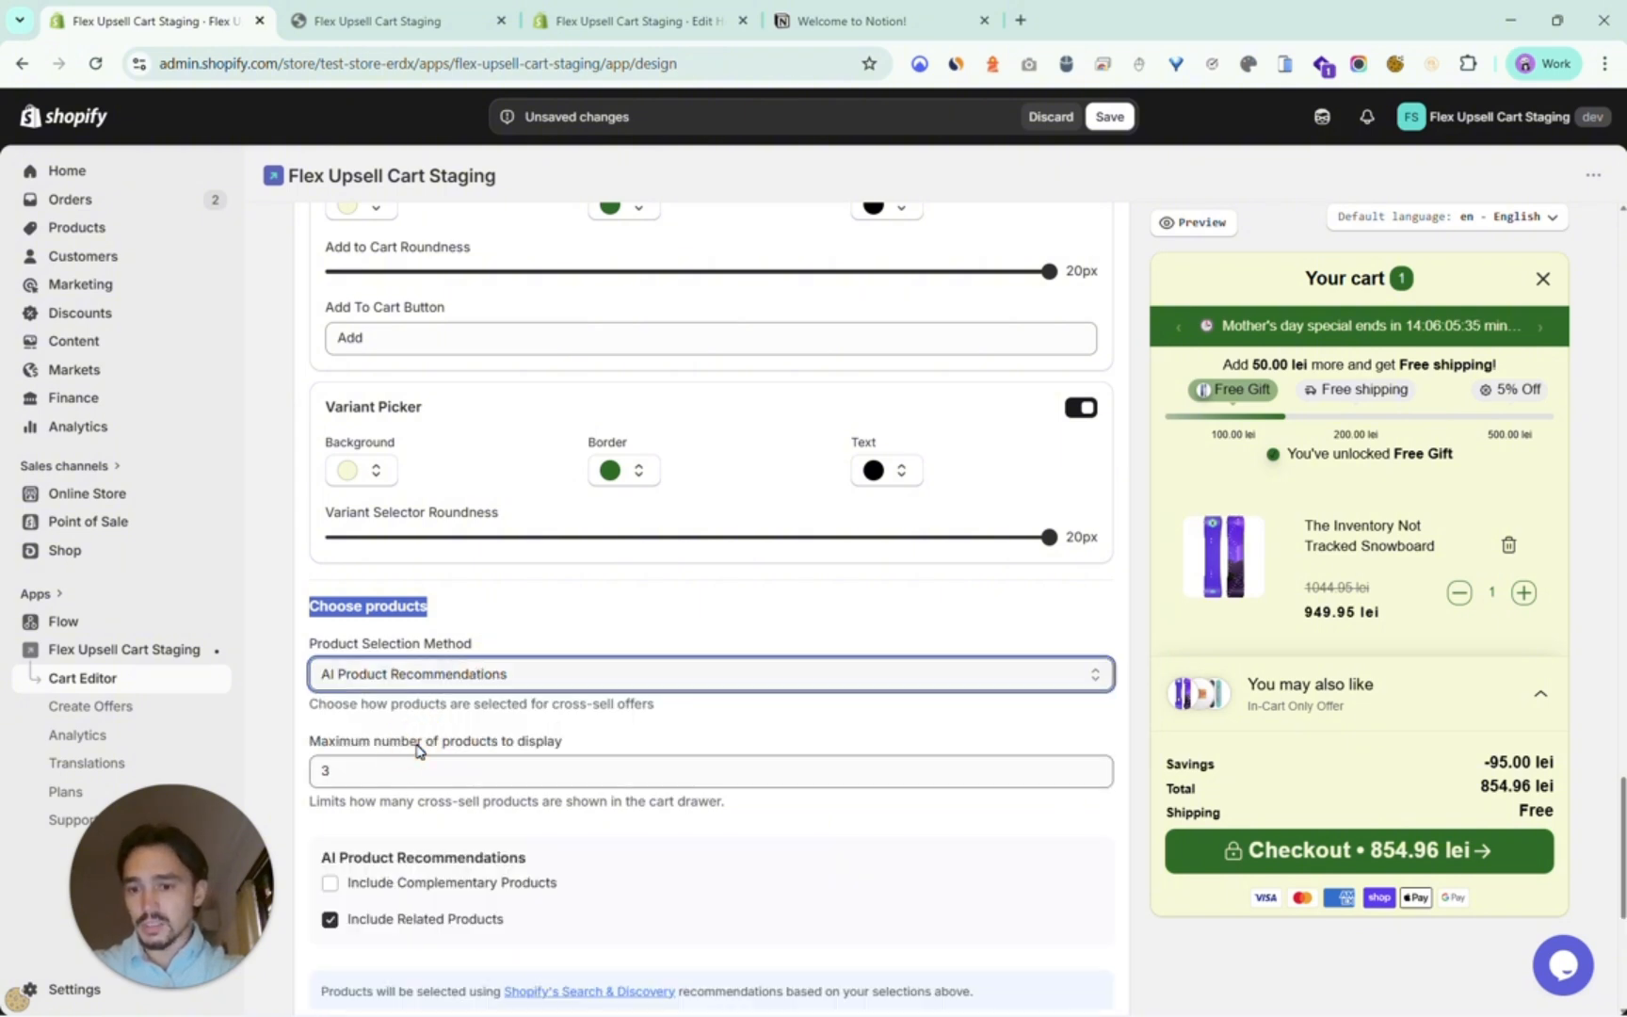
pyautogui.scroll(-2, 420, 750)
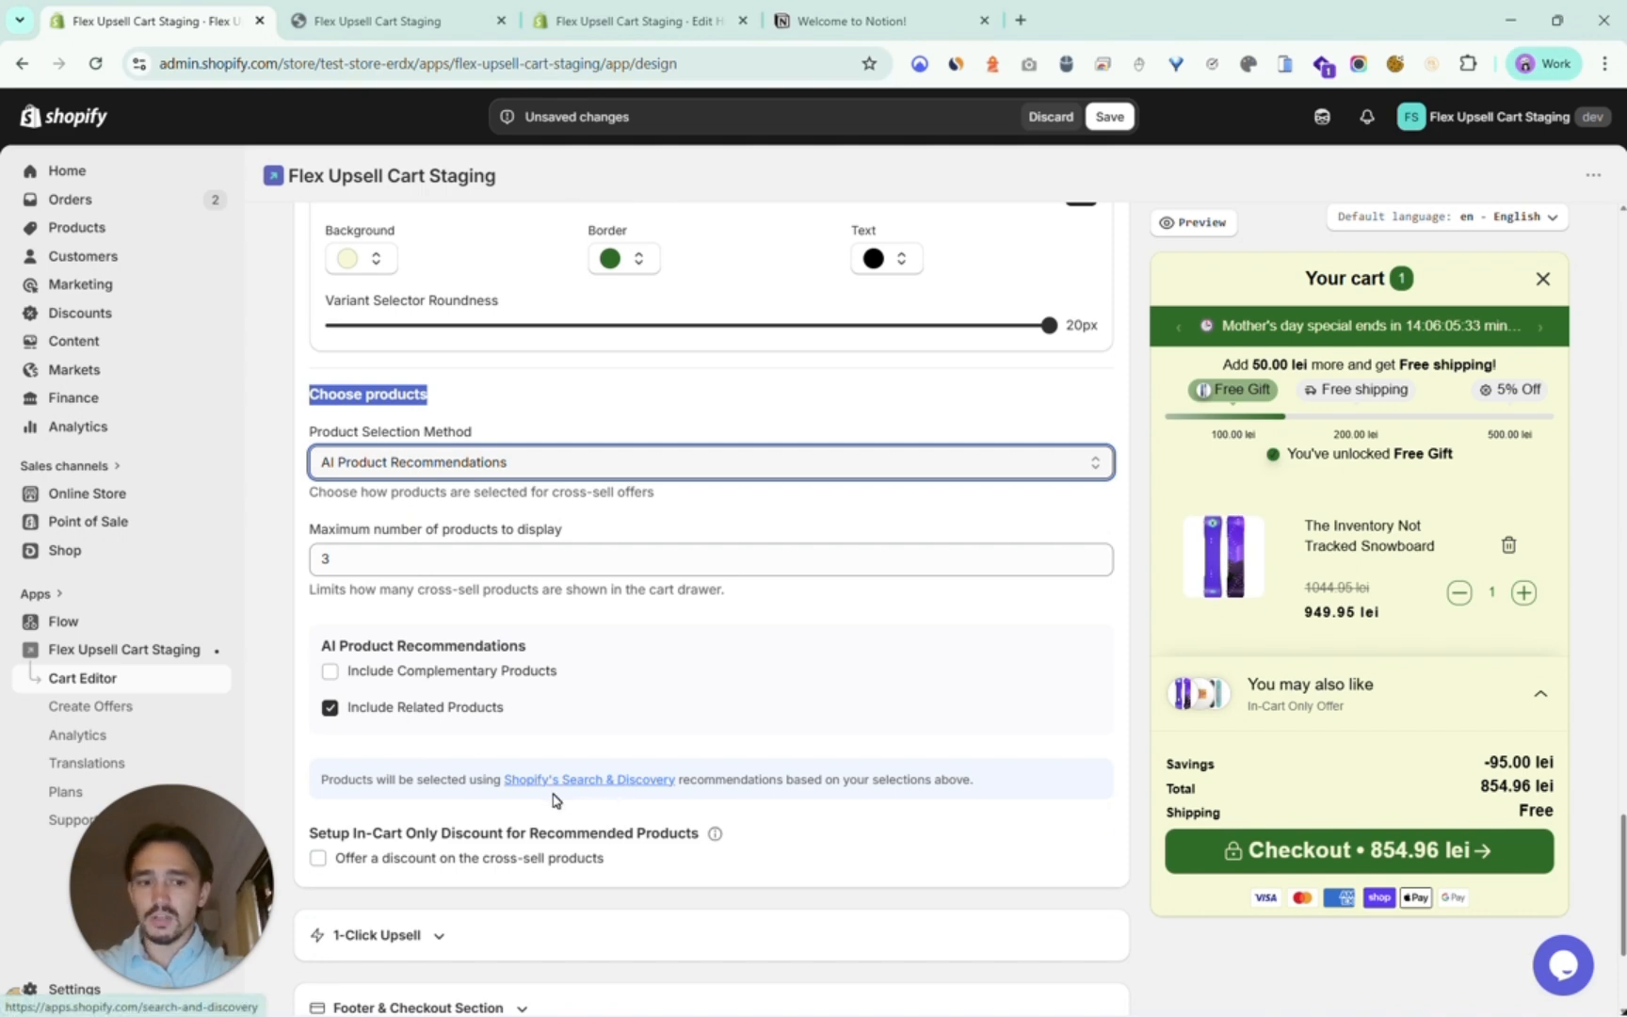
# Open the linked Shopify Search & Discovery page in a new tab, return to the Cart Editor and save the cross-sell settings.
pyautogui.click(631, 780)
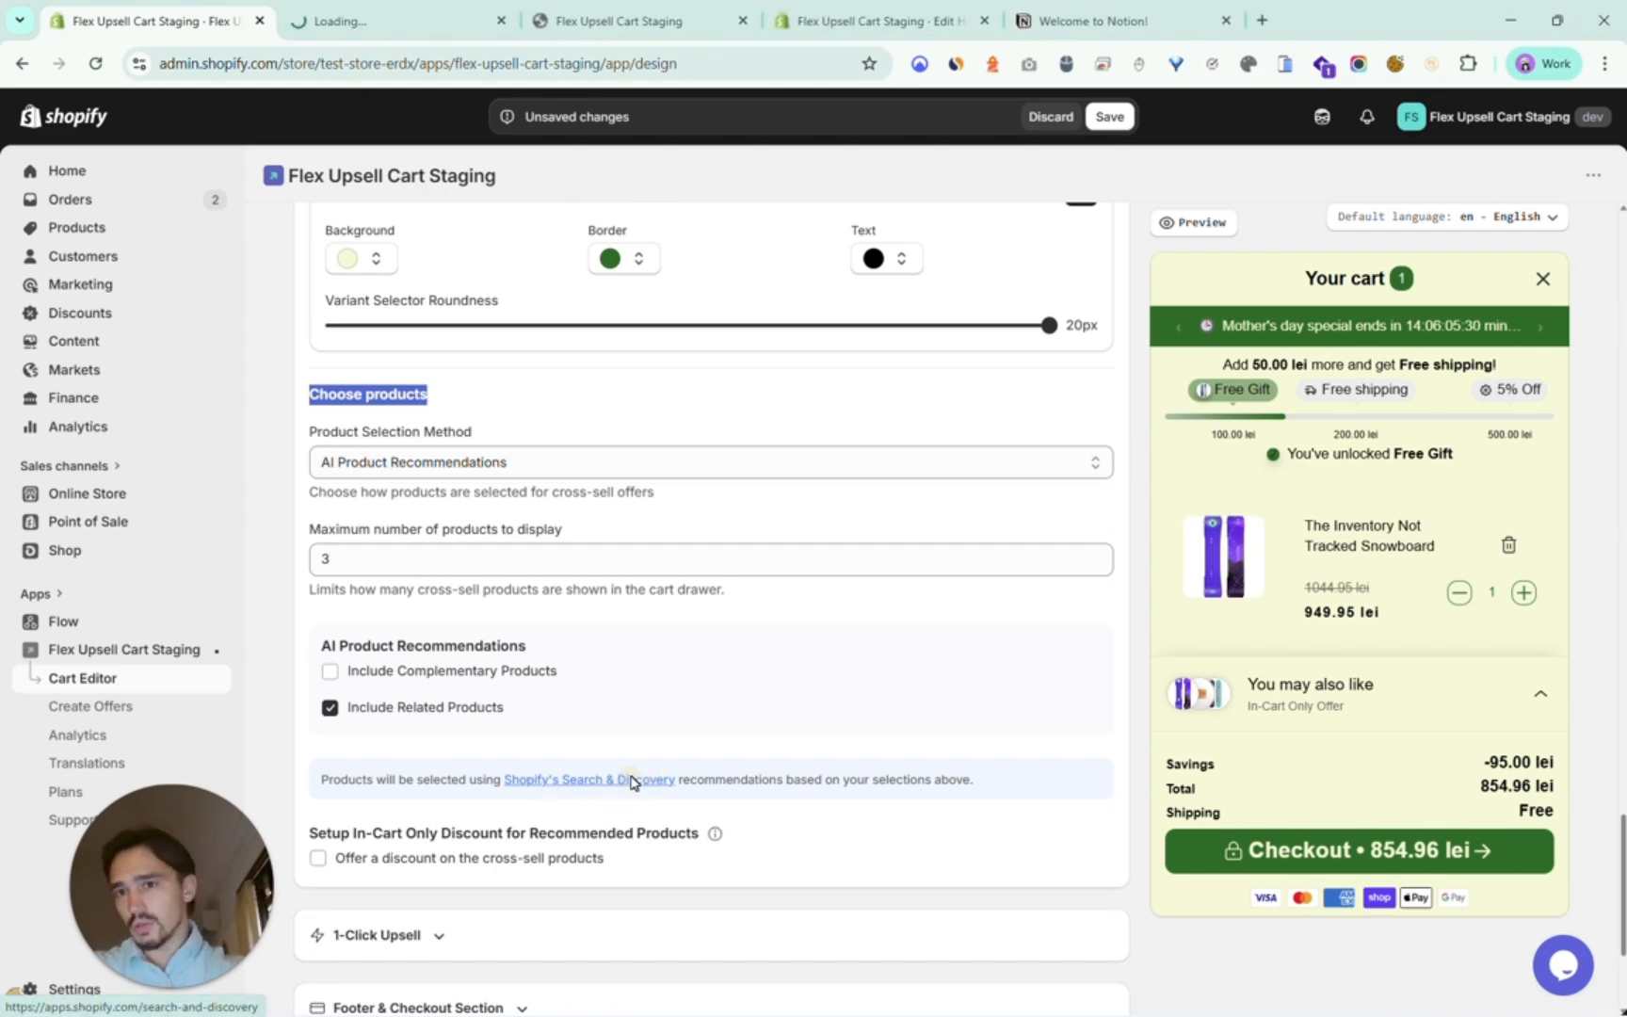
pyautogui.click(320, 11)
pyautogui.click(193, 11)
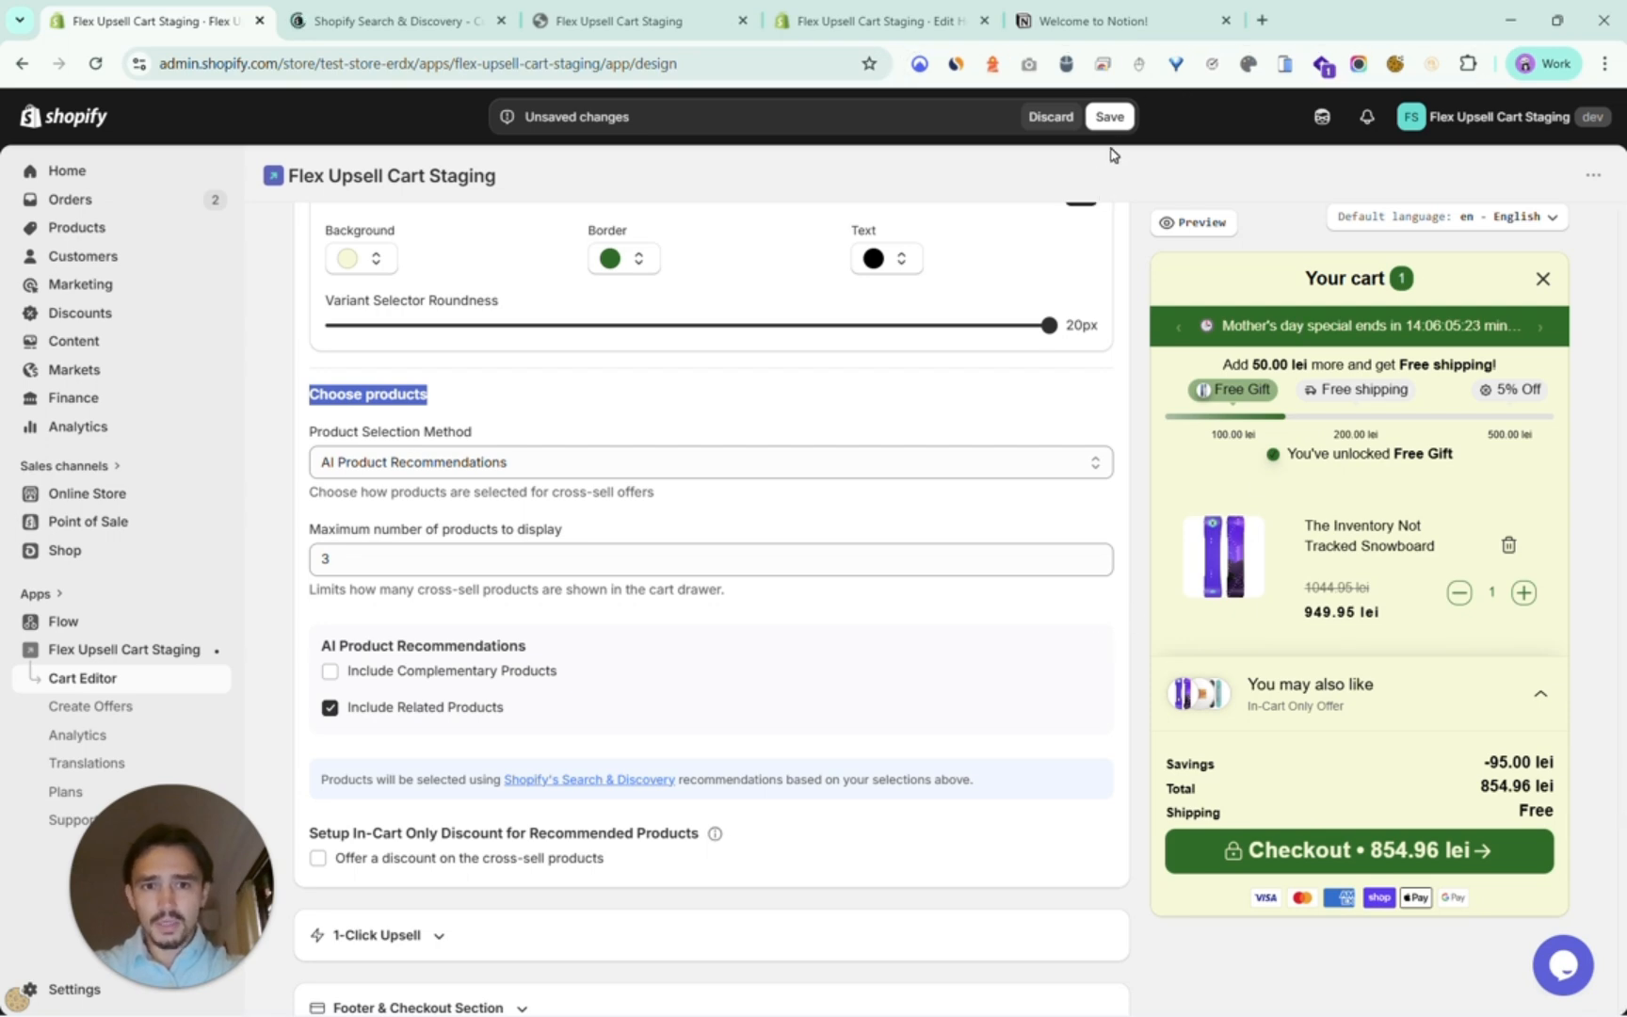
pyautogui.click(1121, 117)
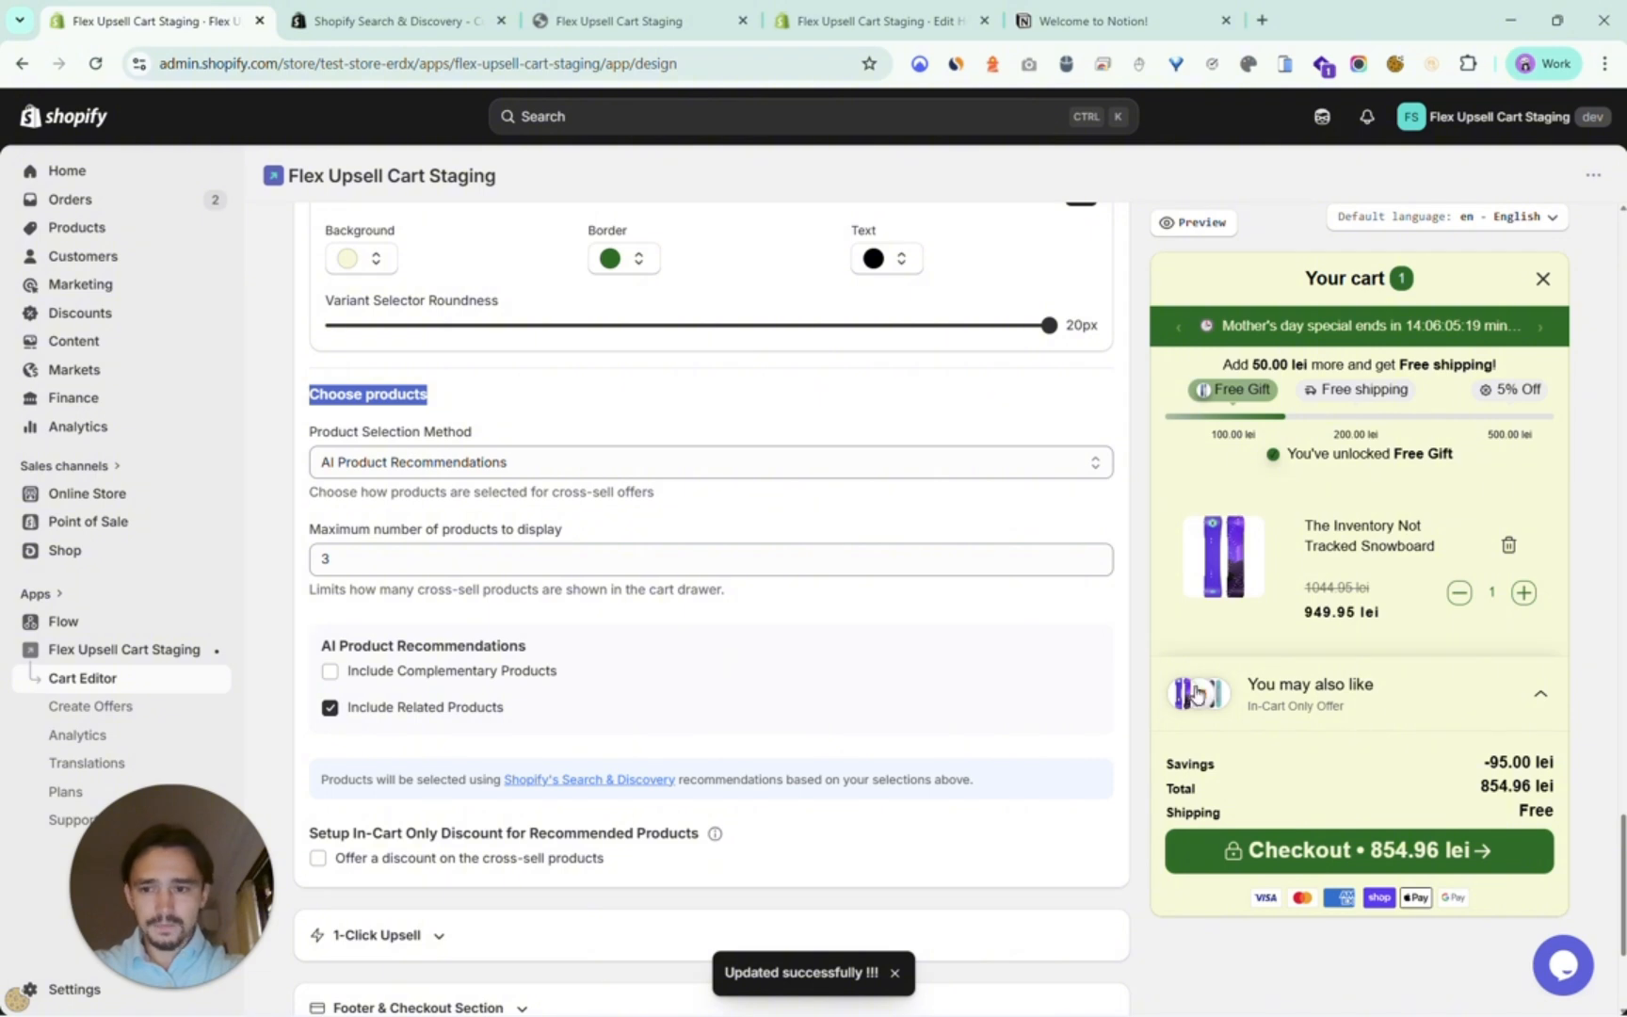
# Expand the recommendations in the cart preview, switch the cross-sell display layout to the vertical list and save.
pyautogui.scroll(5, 622, 555)
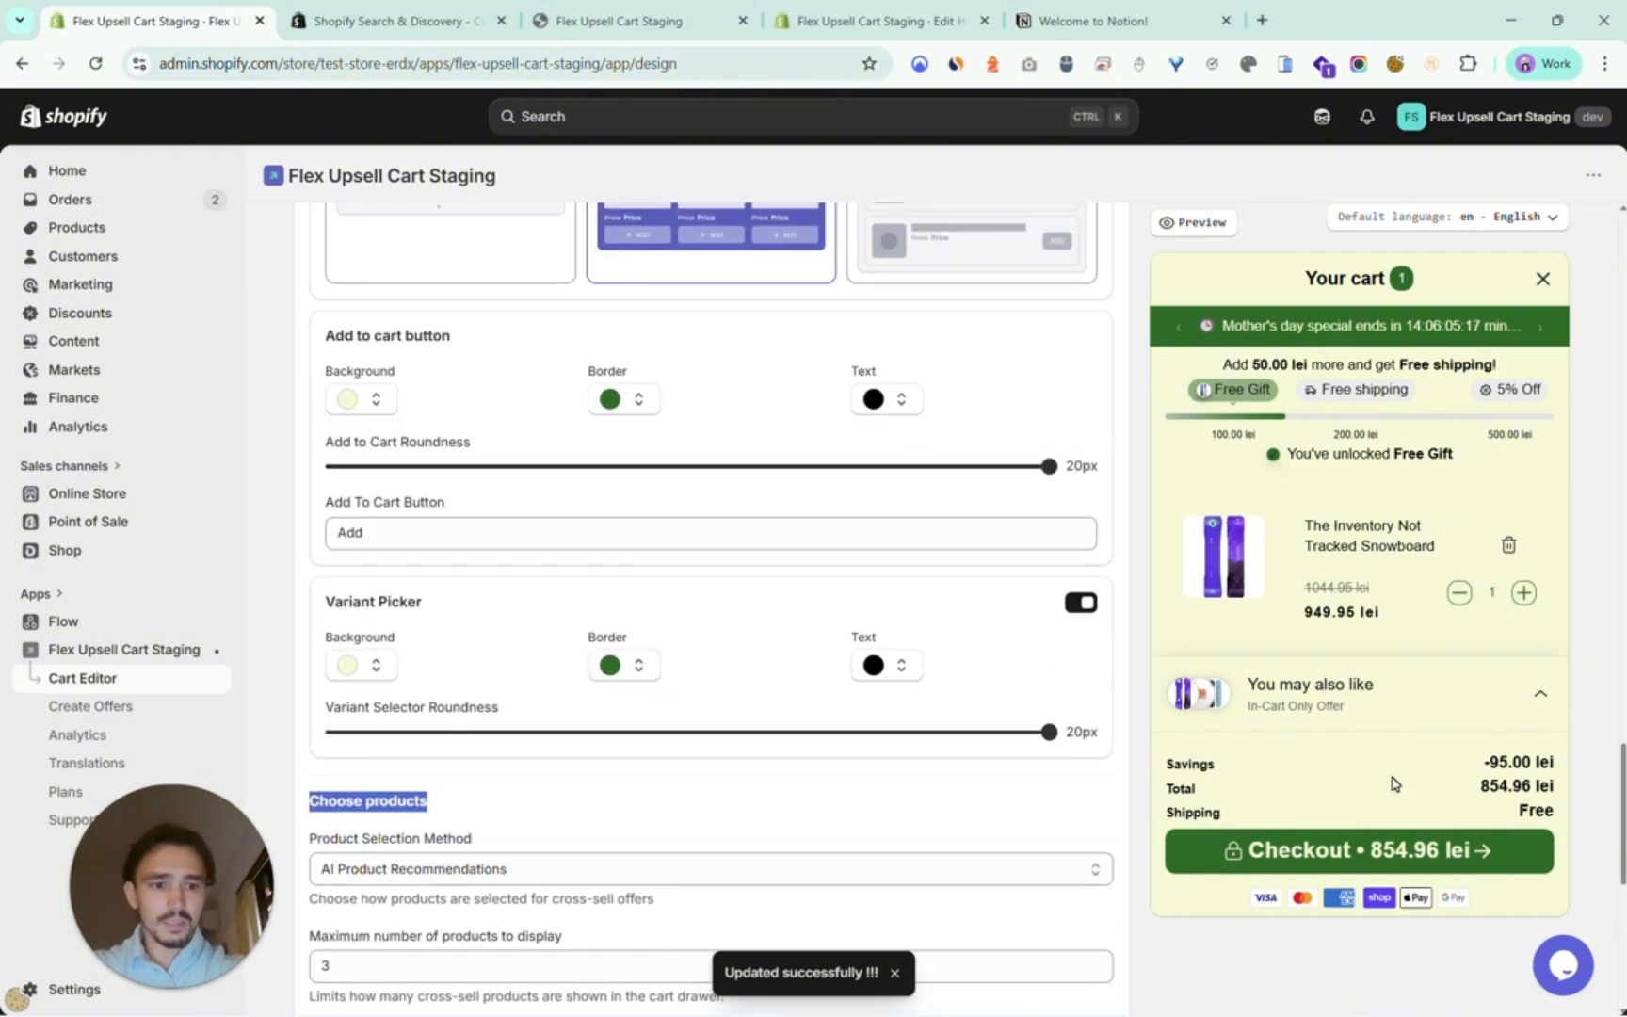
pyautogui.click(1459, 708)
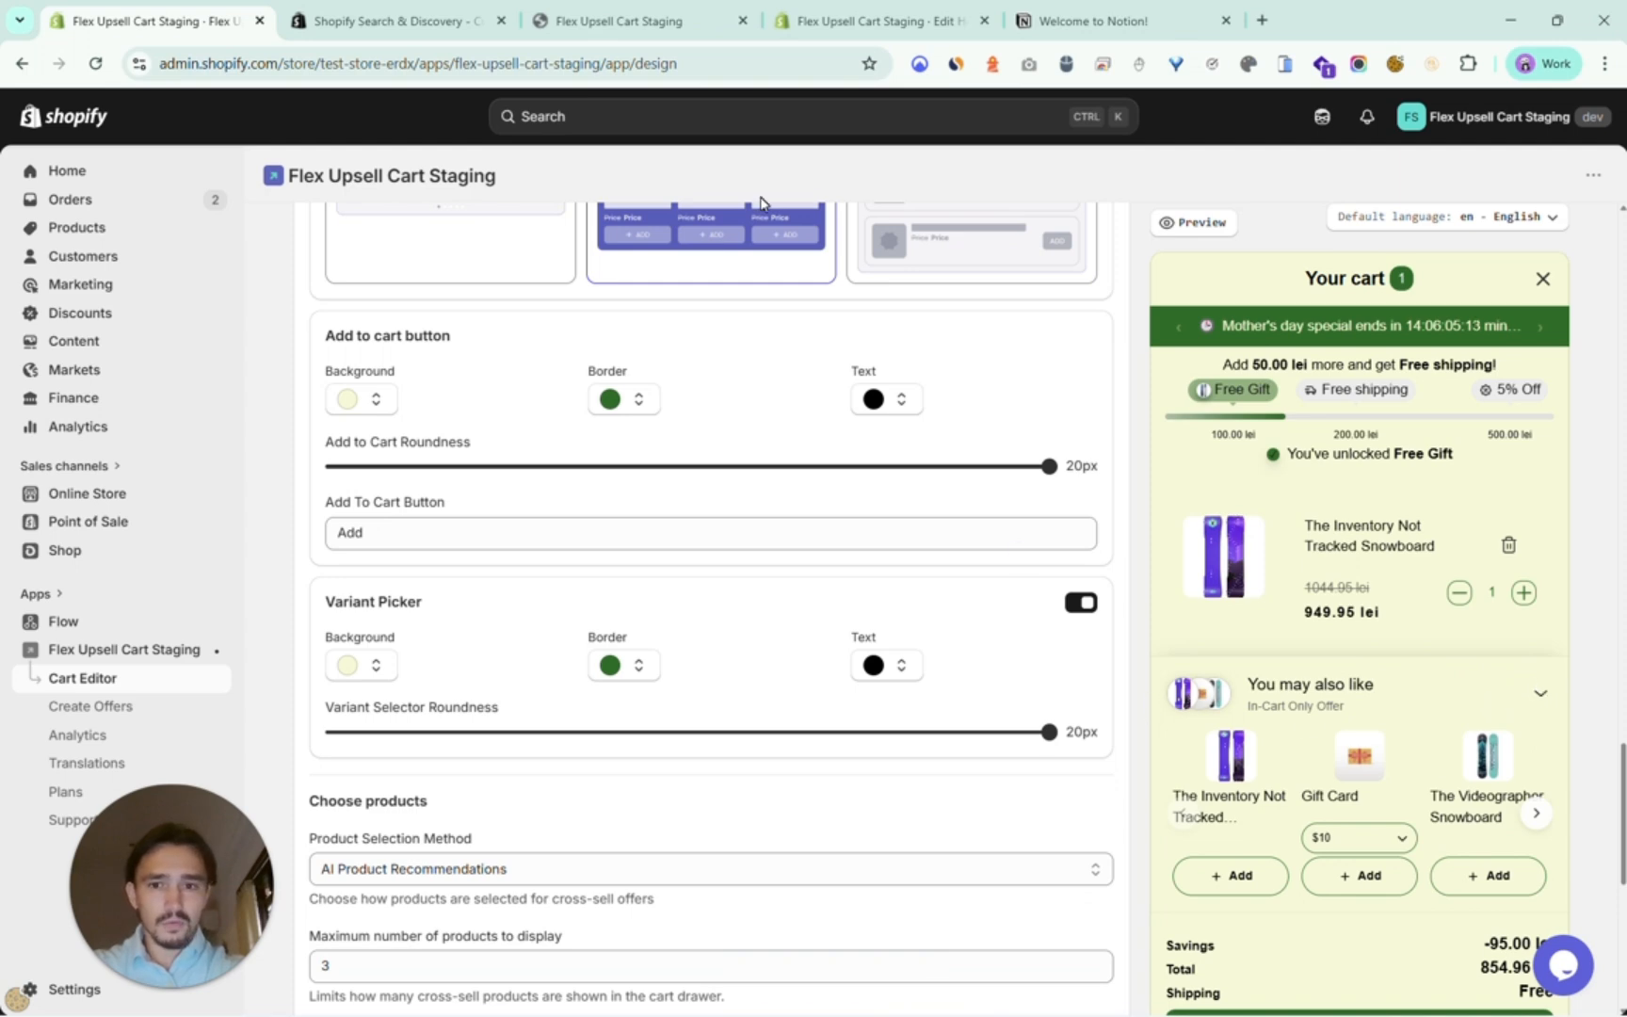
pyautogui.scroll(2, 692, 277)
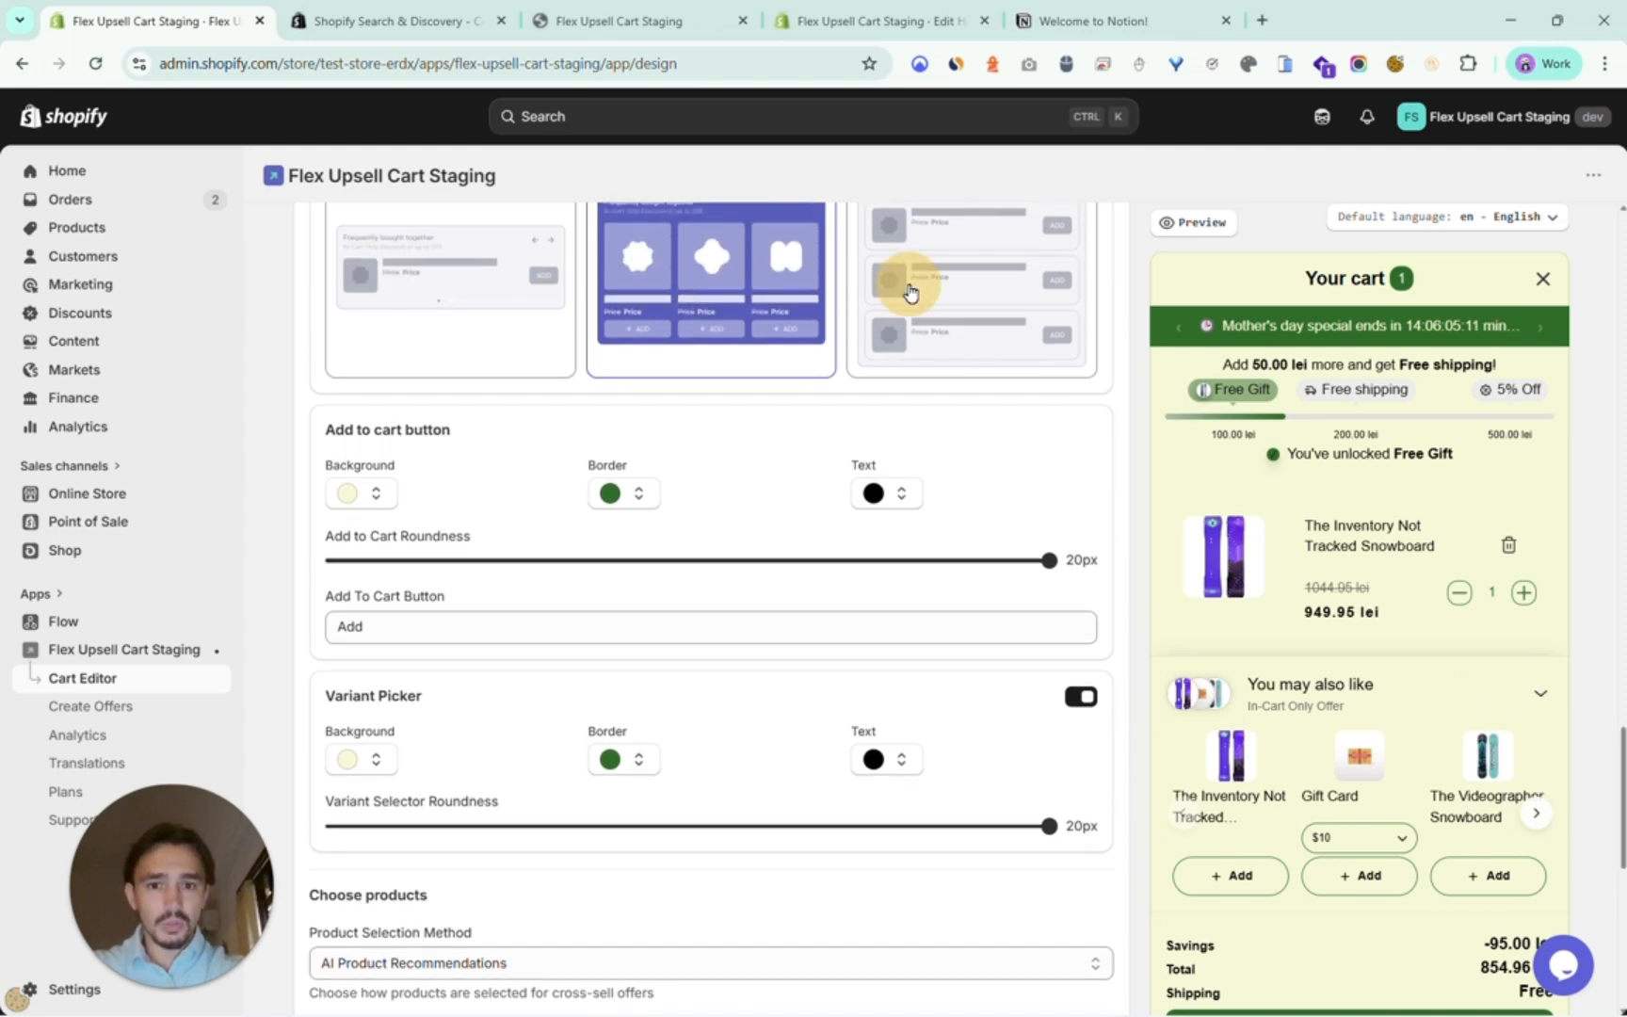
pyautogui.click(910, 293)
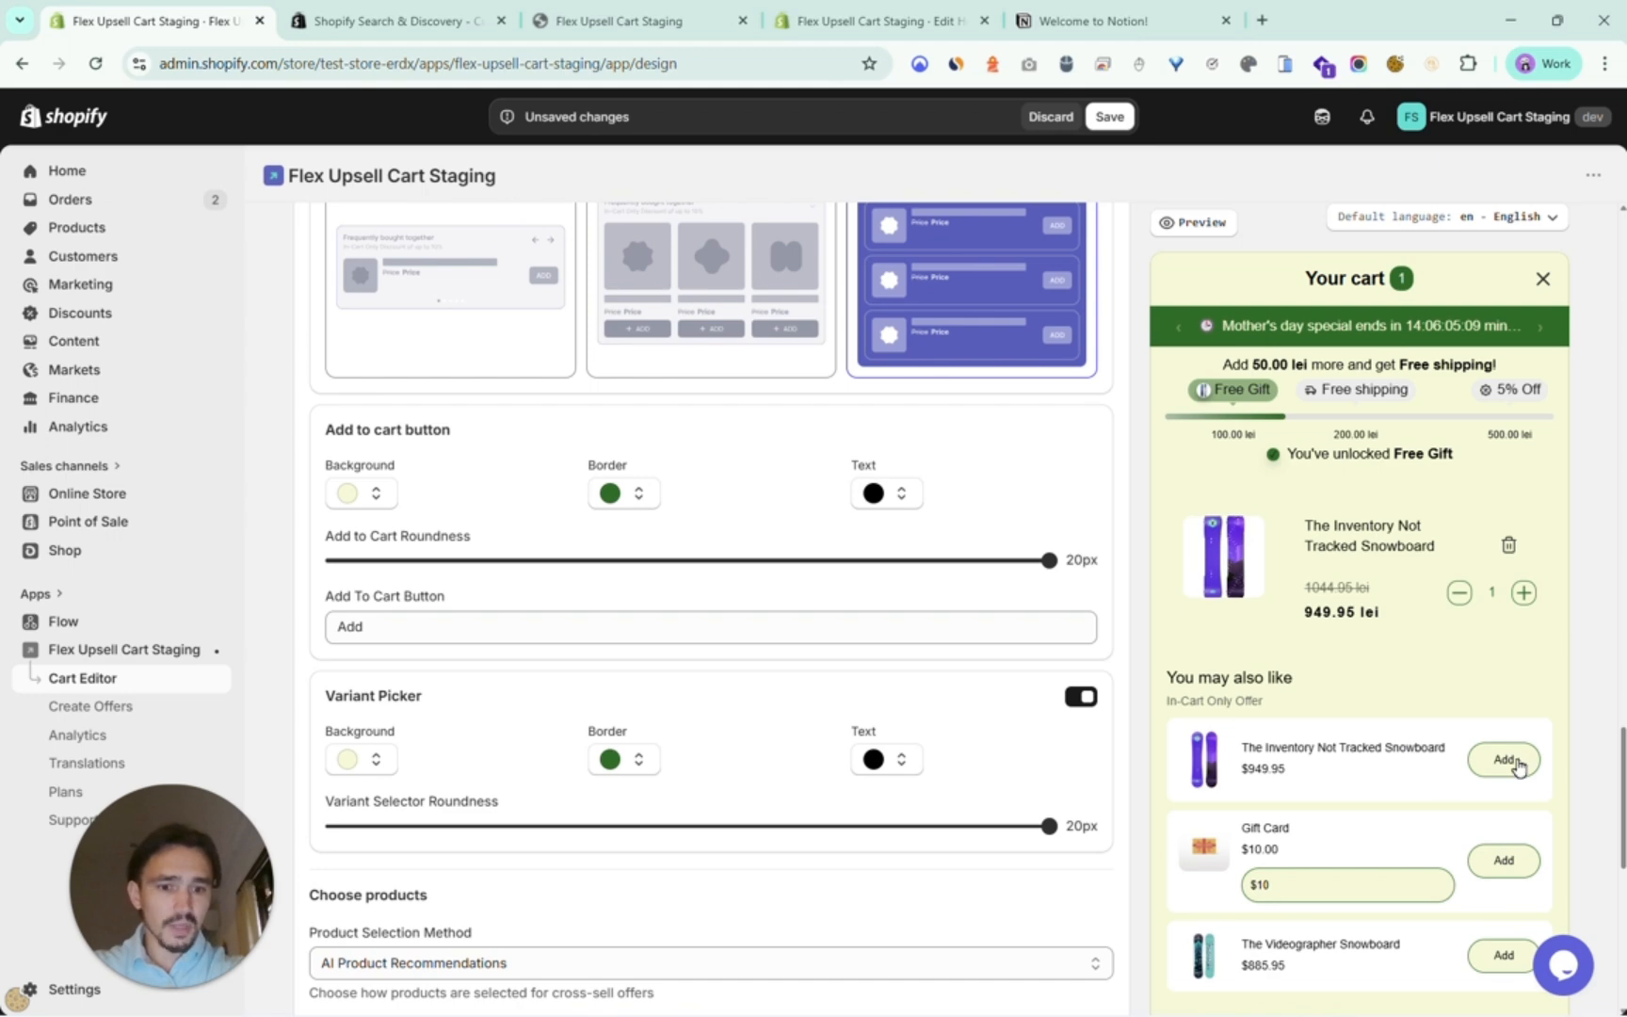
pyautogui.click(1109, 117)
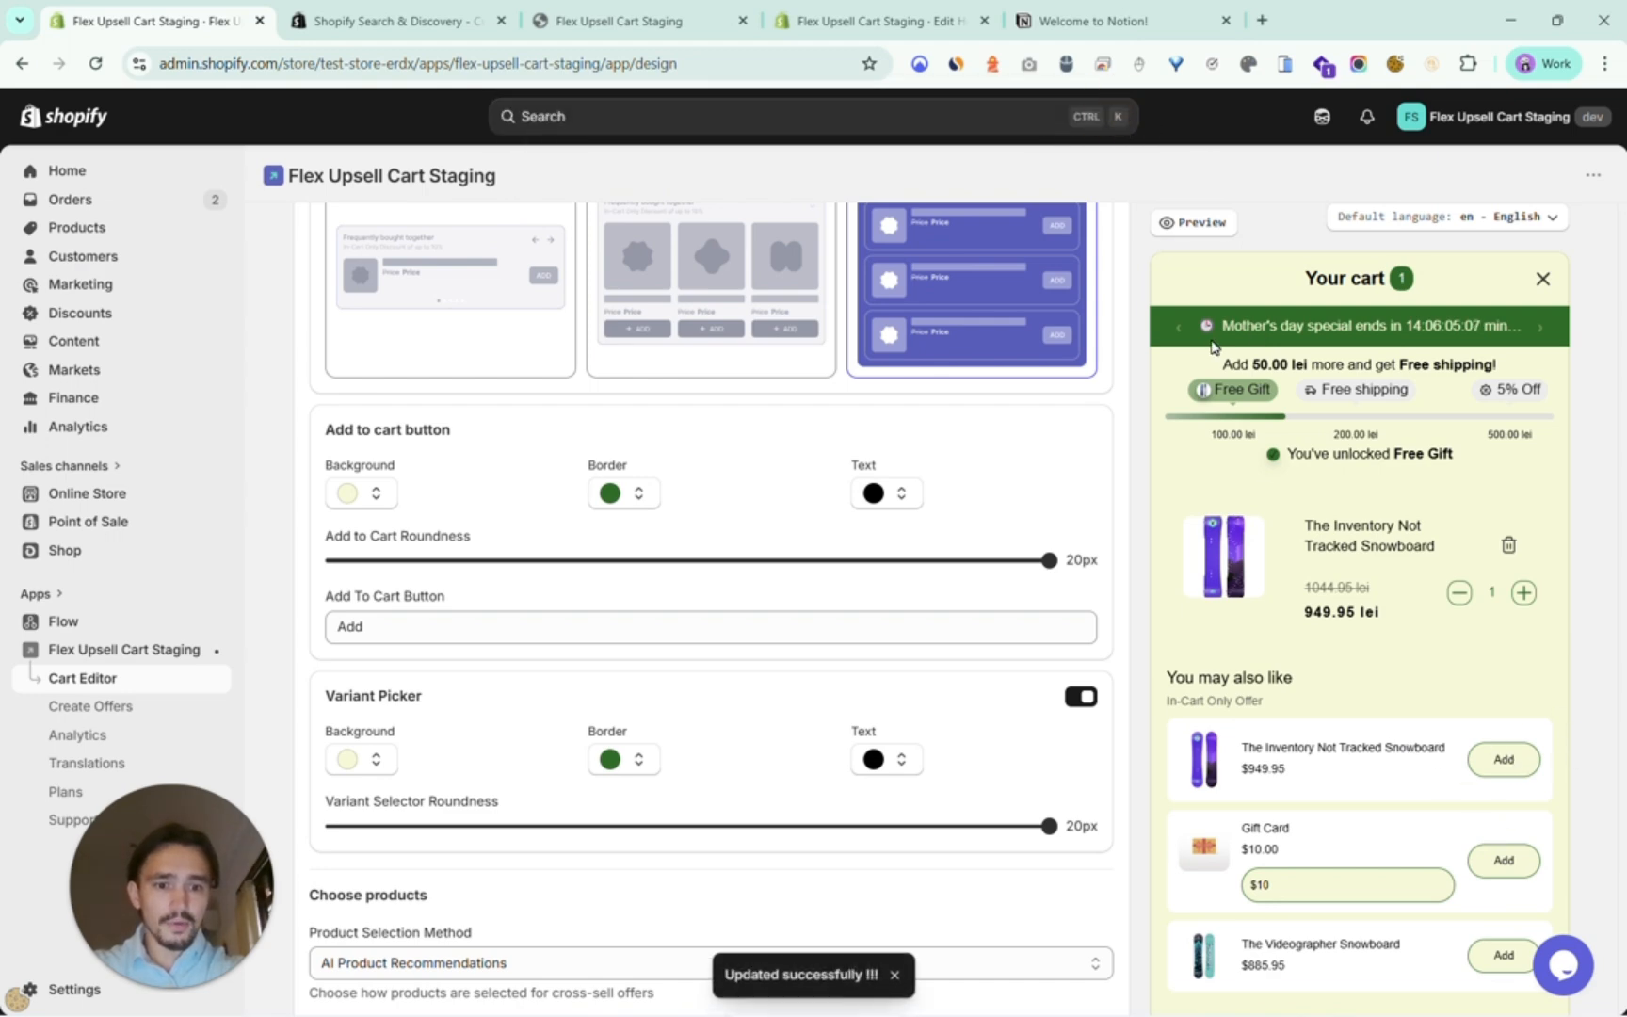
# Offer an in-cart percentage discount of 10% on the recommended cross-sell products and save.
pyautogui.scroll(-1, 1373, 815)
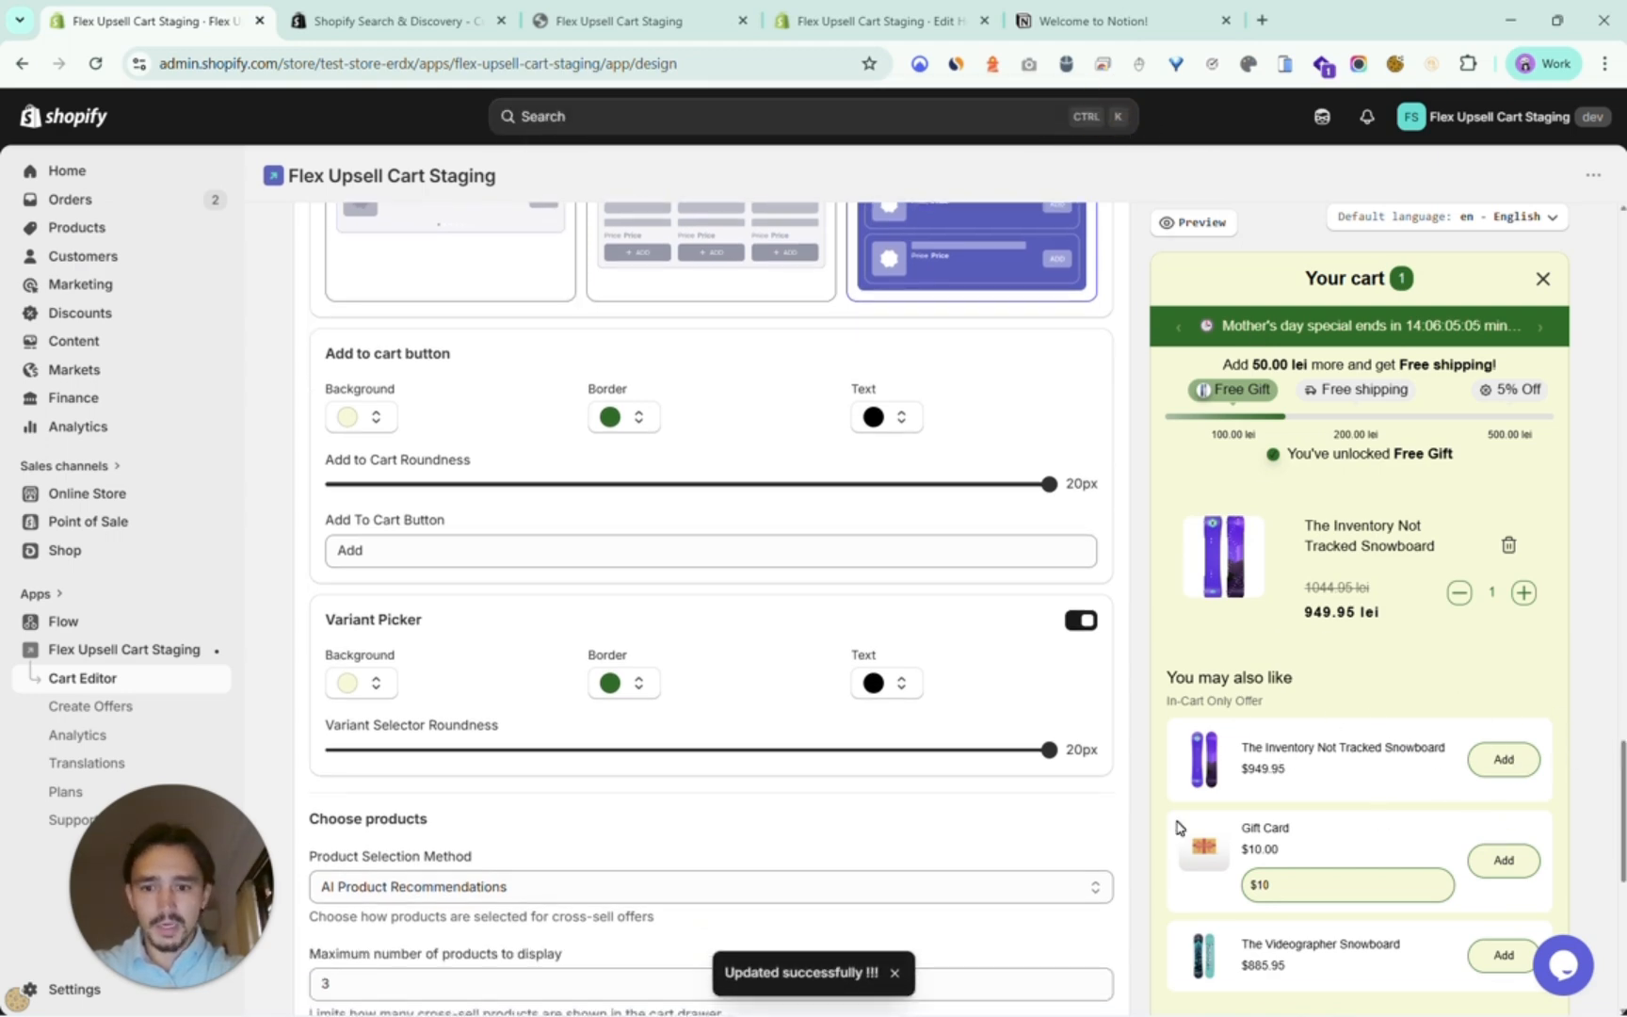
pyautogui.scroll(-7, 902, 794)
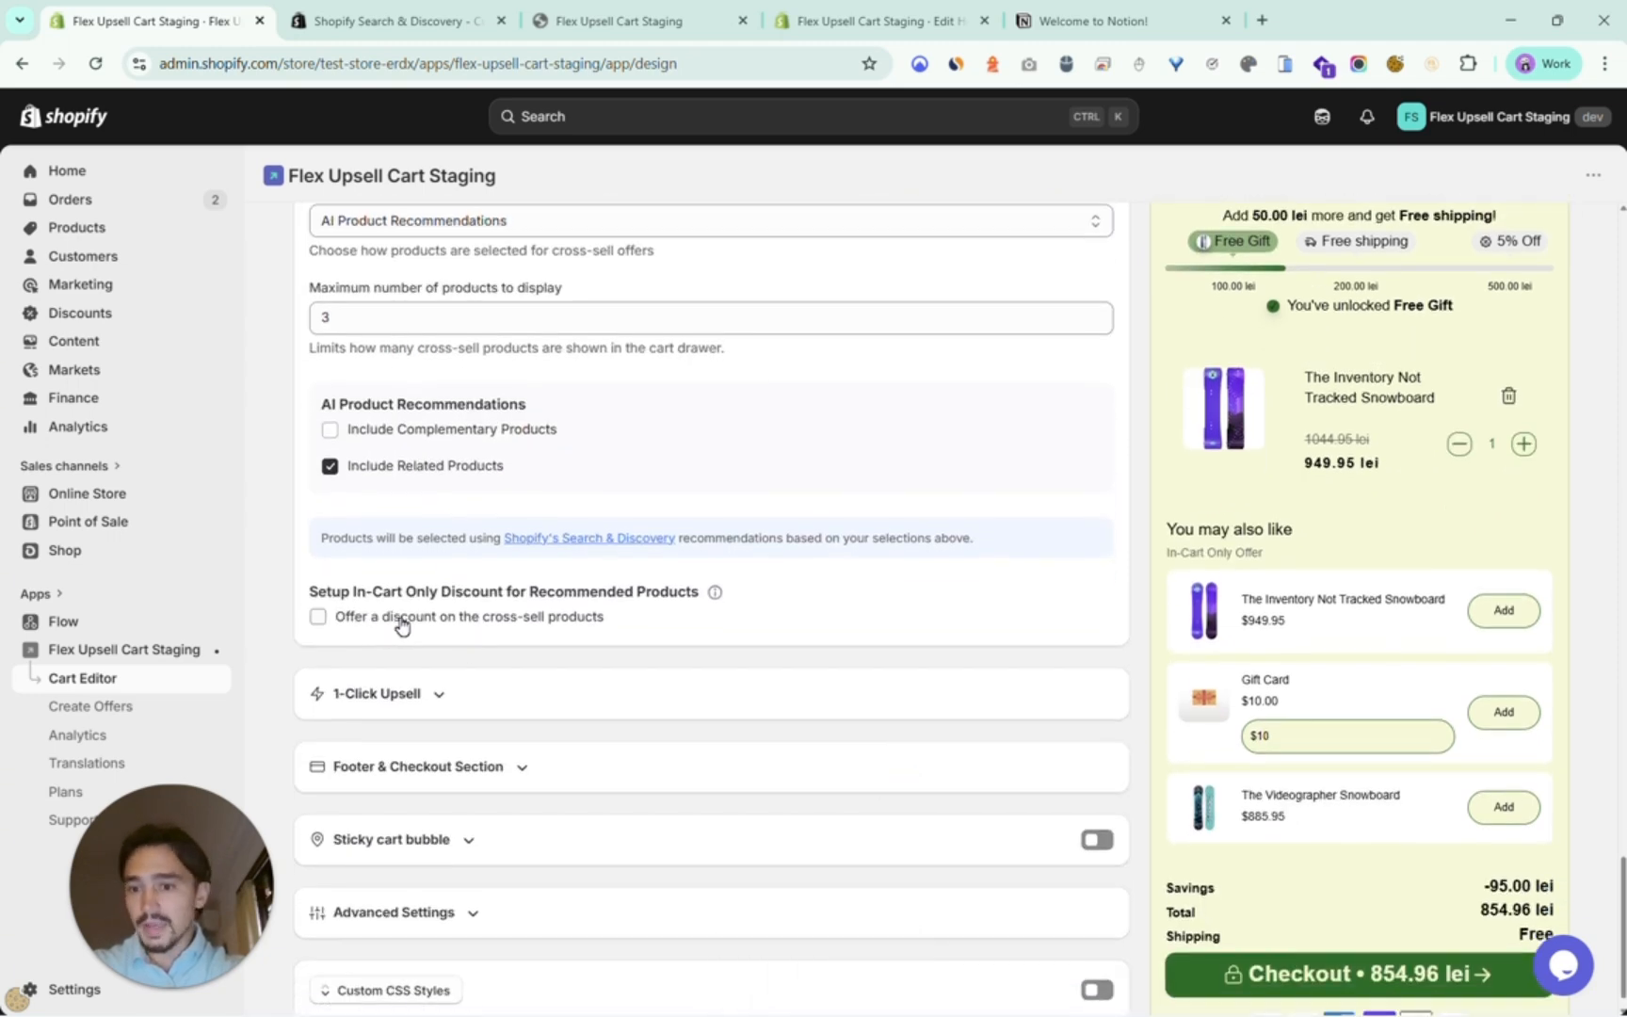
pyautogui.click(402, 622)
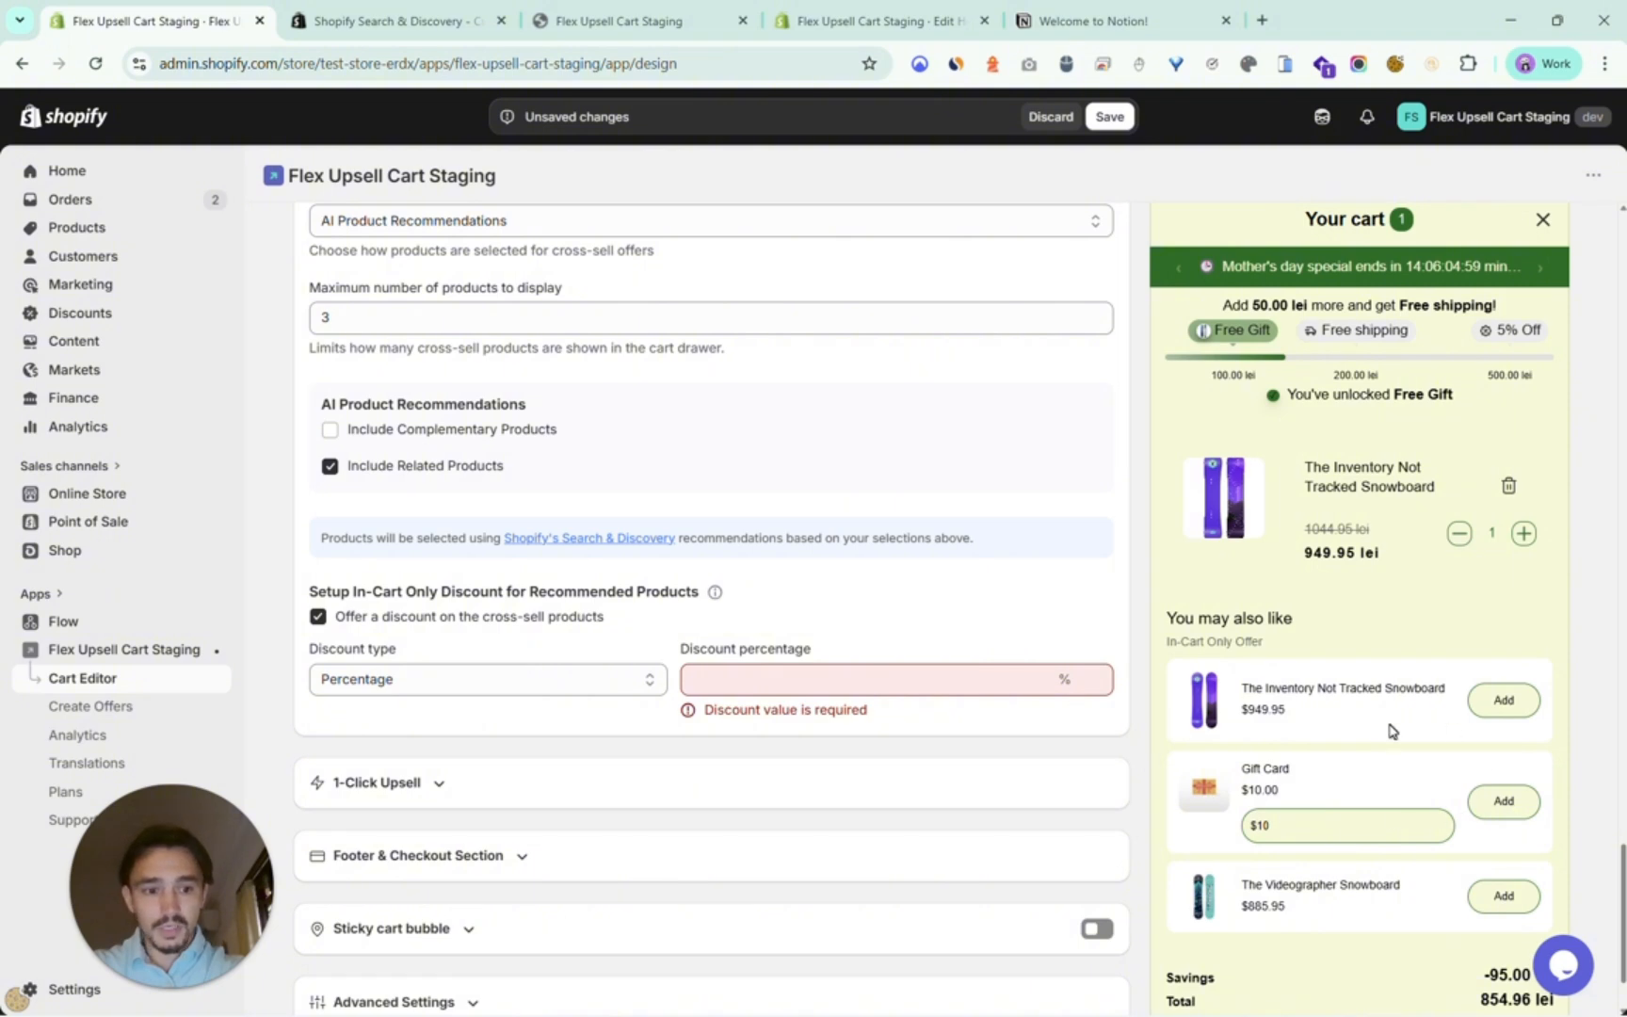
pyautogui.click(980, 680)
pyautogui.write('10')
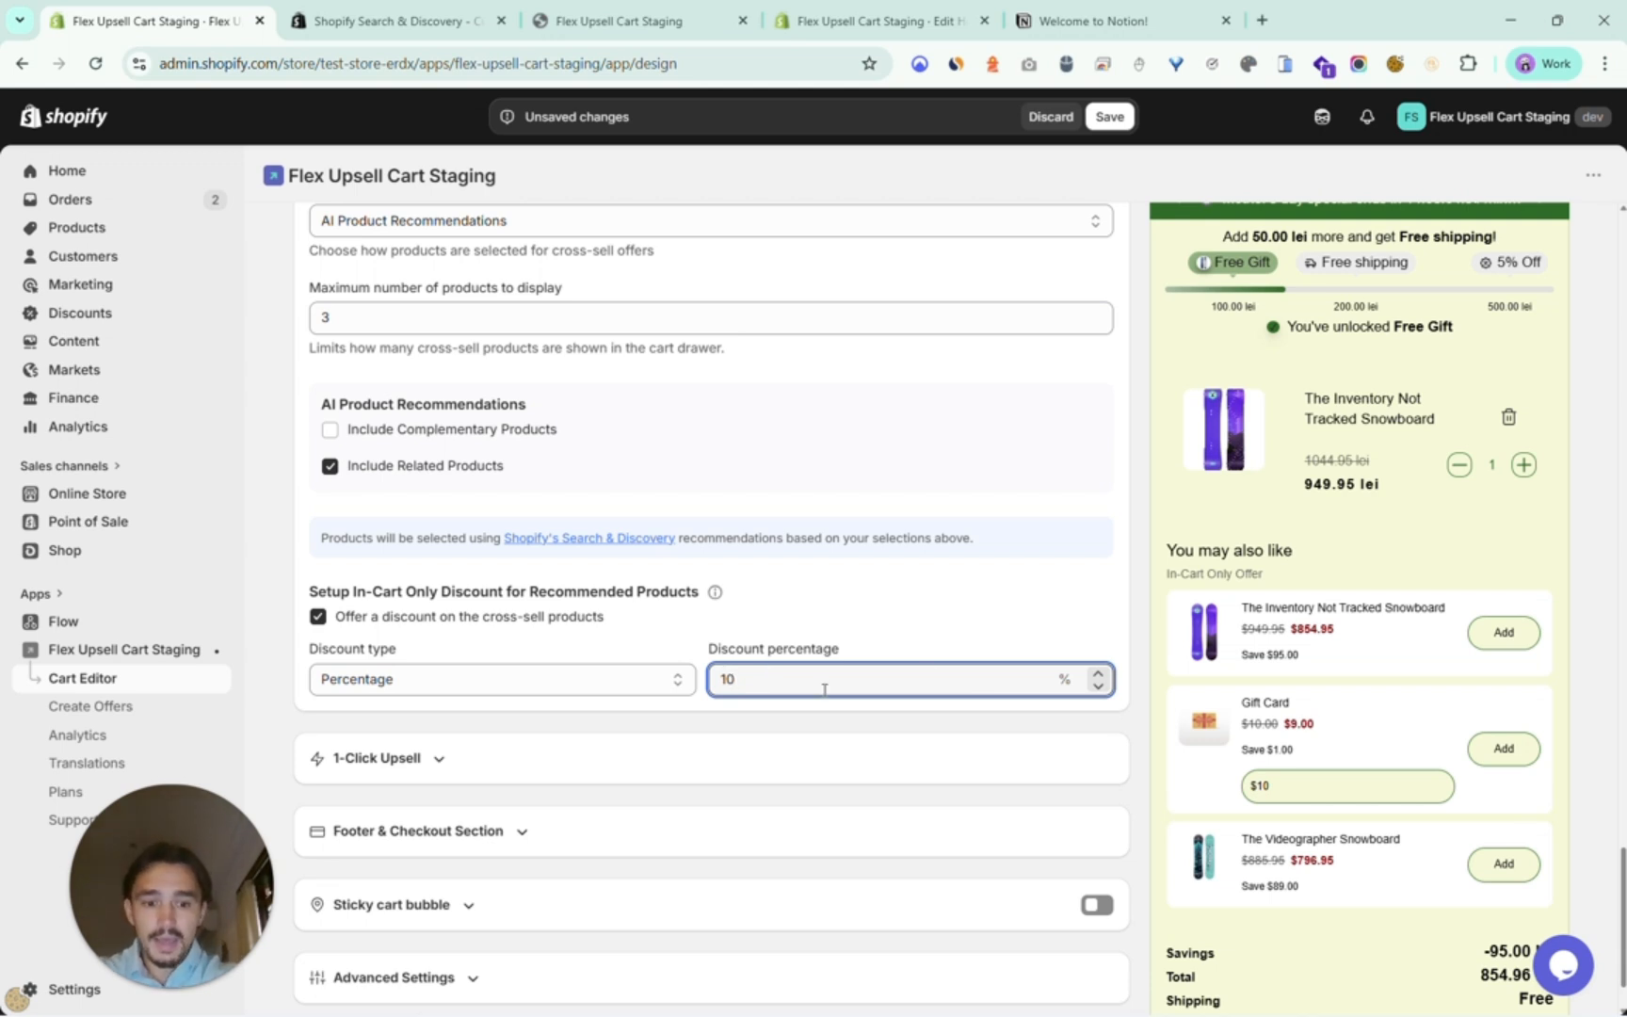
pyautogui.click(1109, 116)
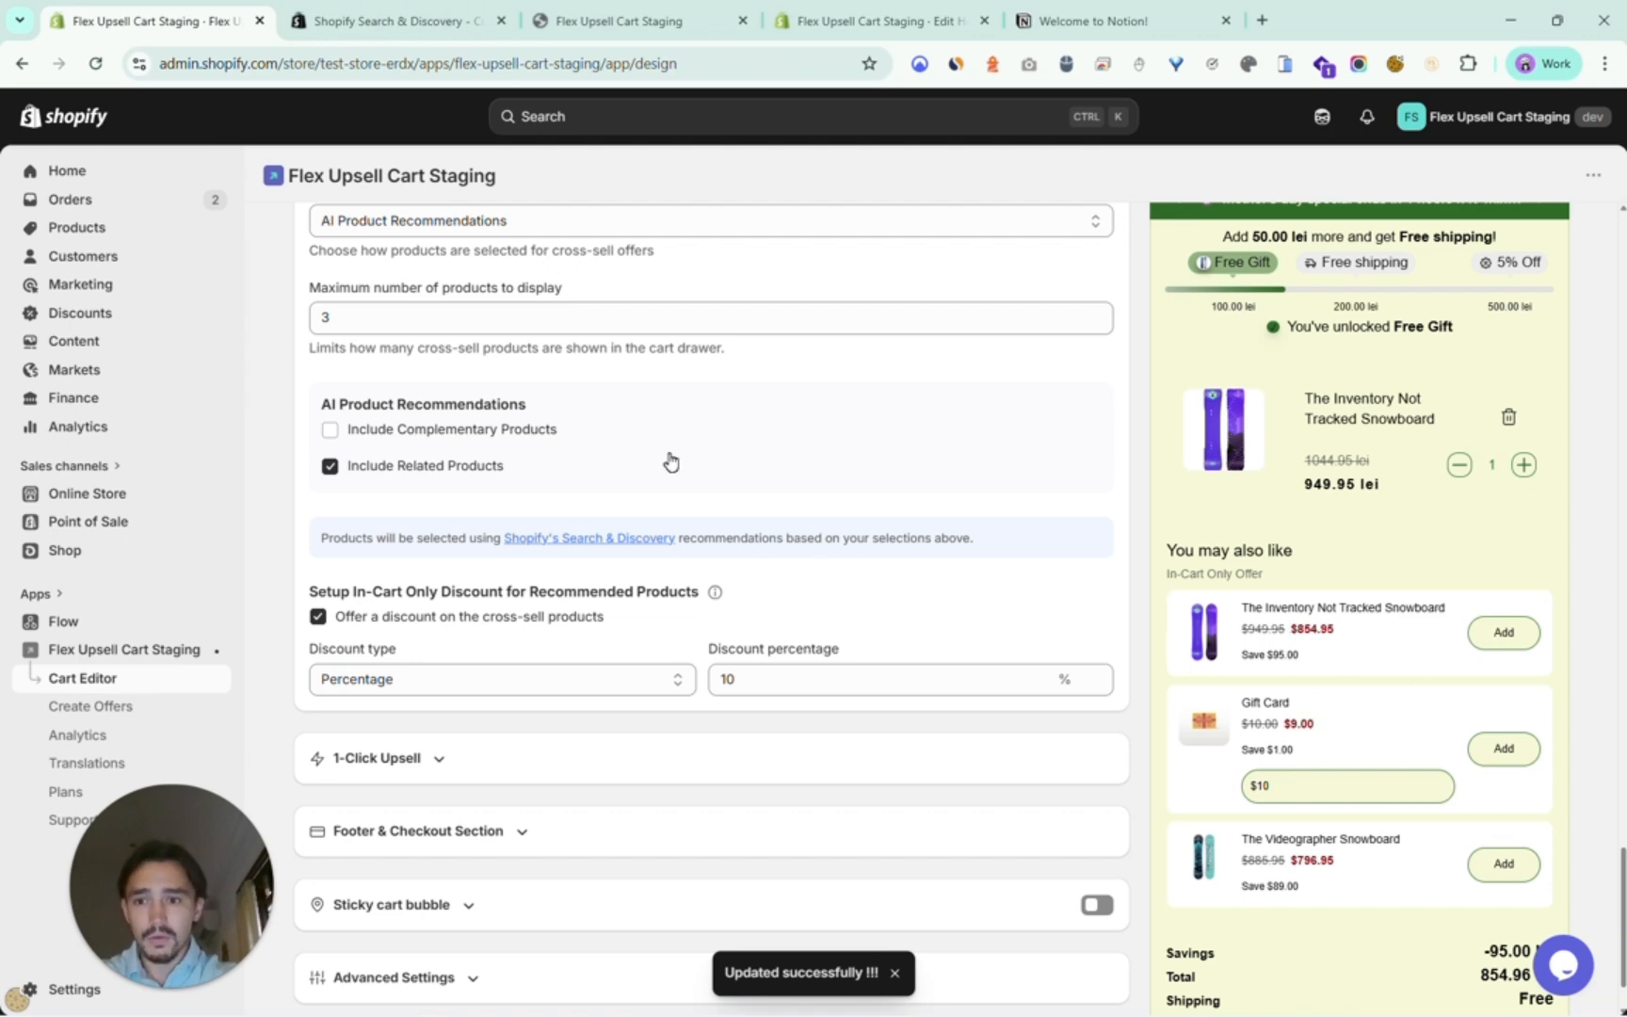
# Change the cross-sell title to "Add More & Get 10% Off Extra" and save the change.
pyautogui.scroll(10, 669, 460)
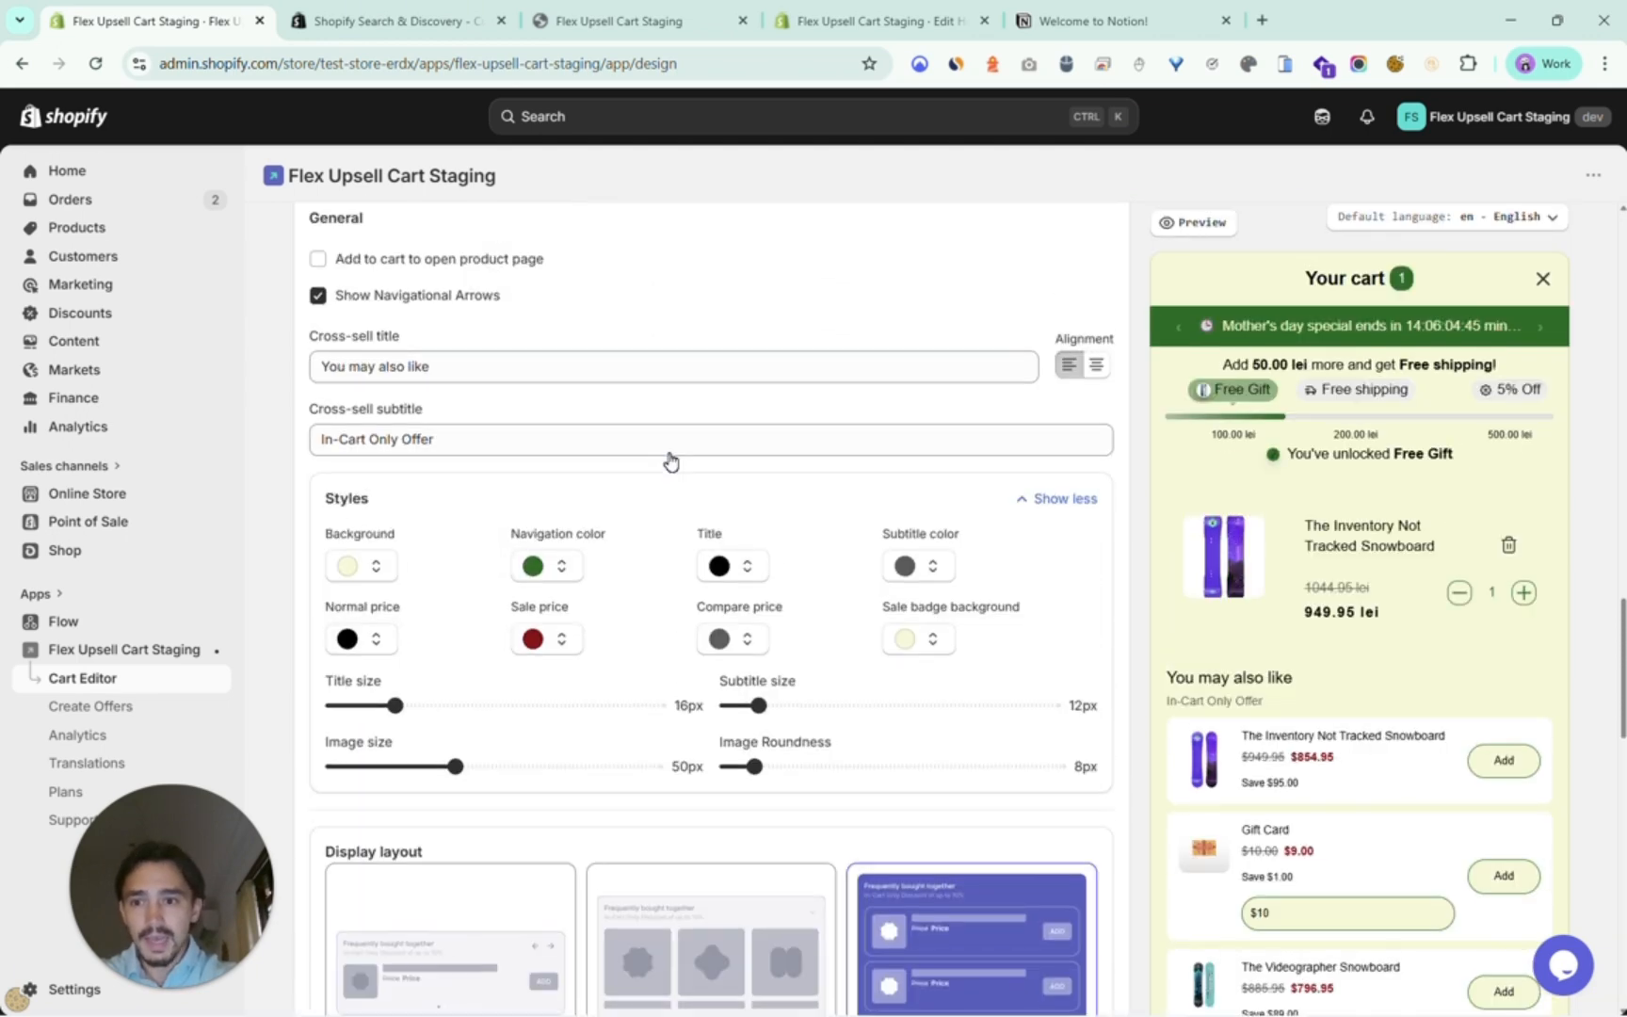
pyautogui.scroll(1, 669, 460)
pyautogui.moveTo(431, 417); pyautogui.dragTo(226, 416)
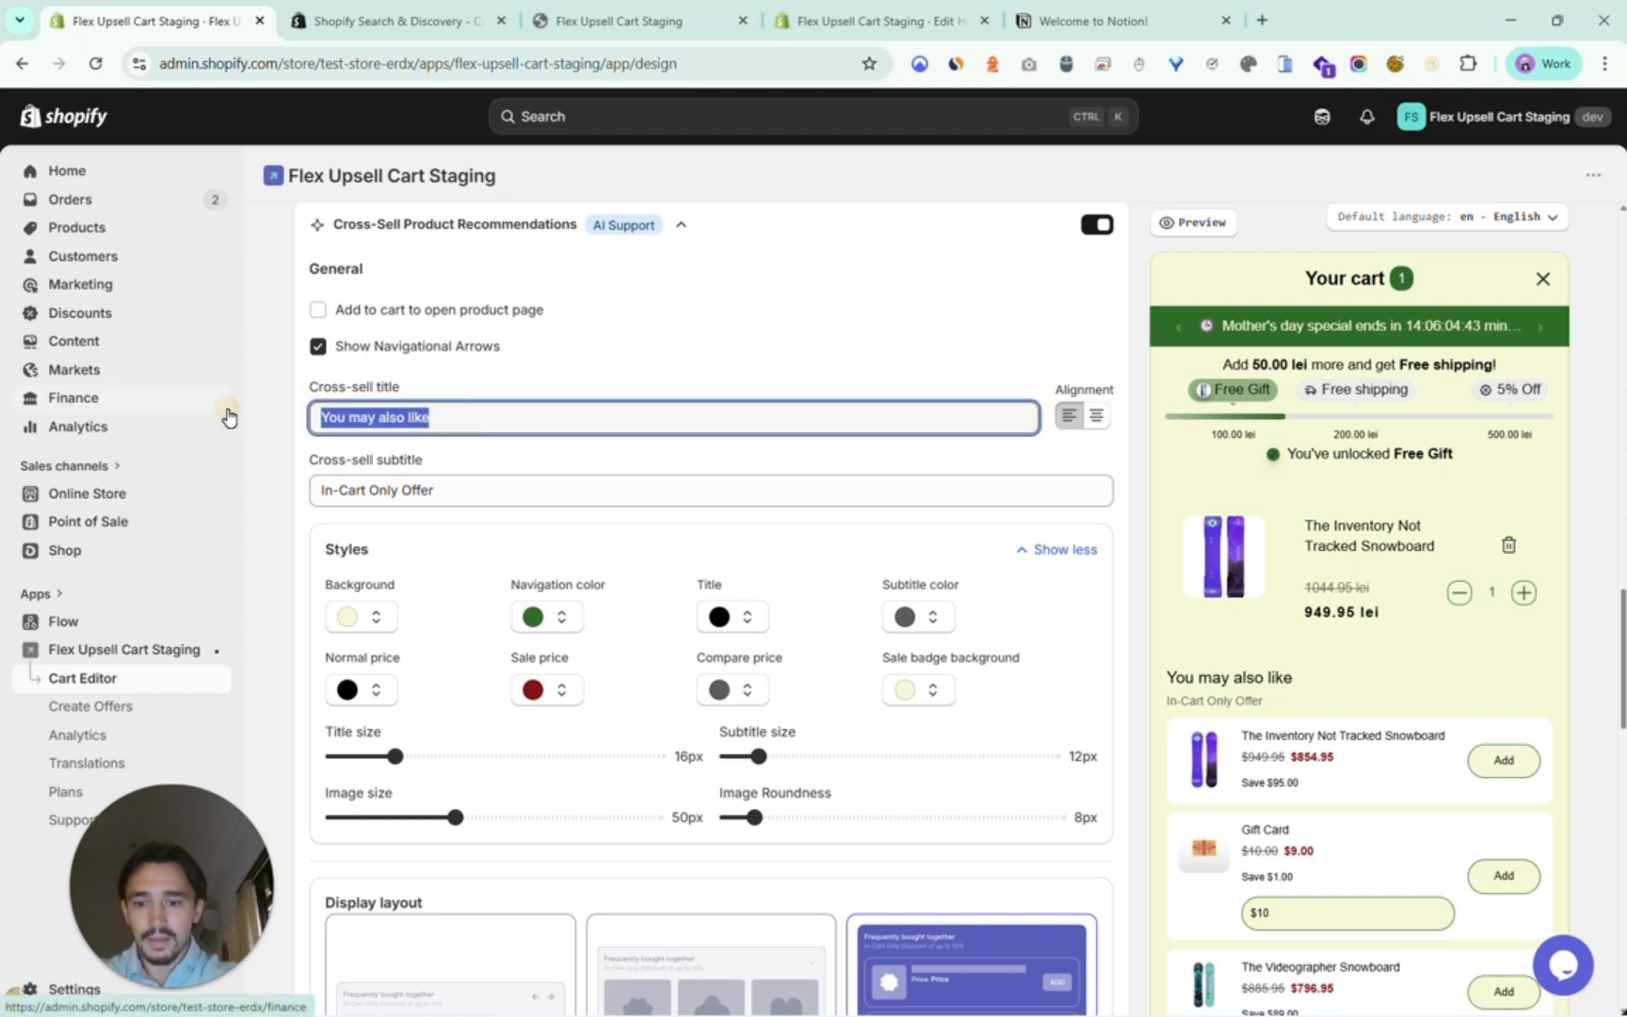
pyautogui.write('Add More & Get 10% Extra')
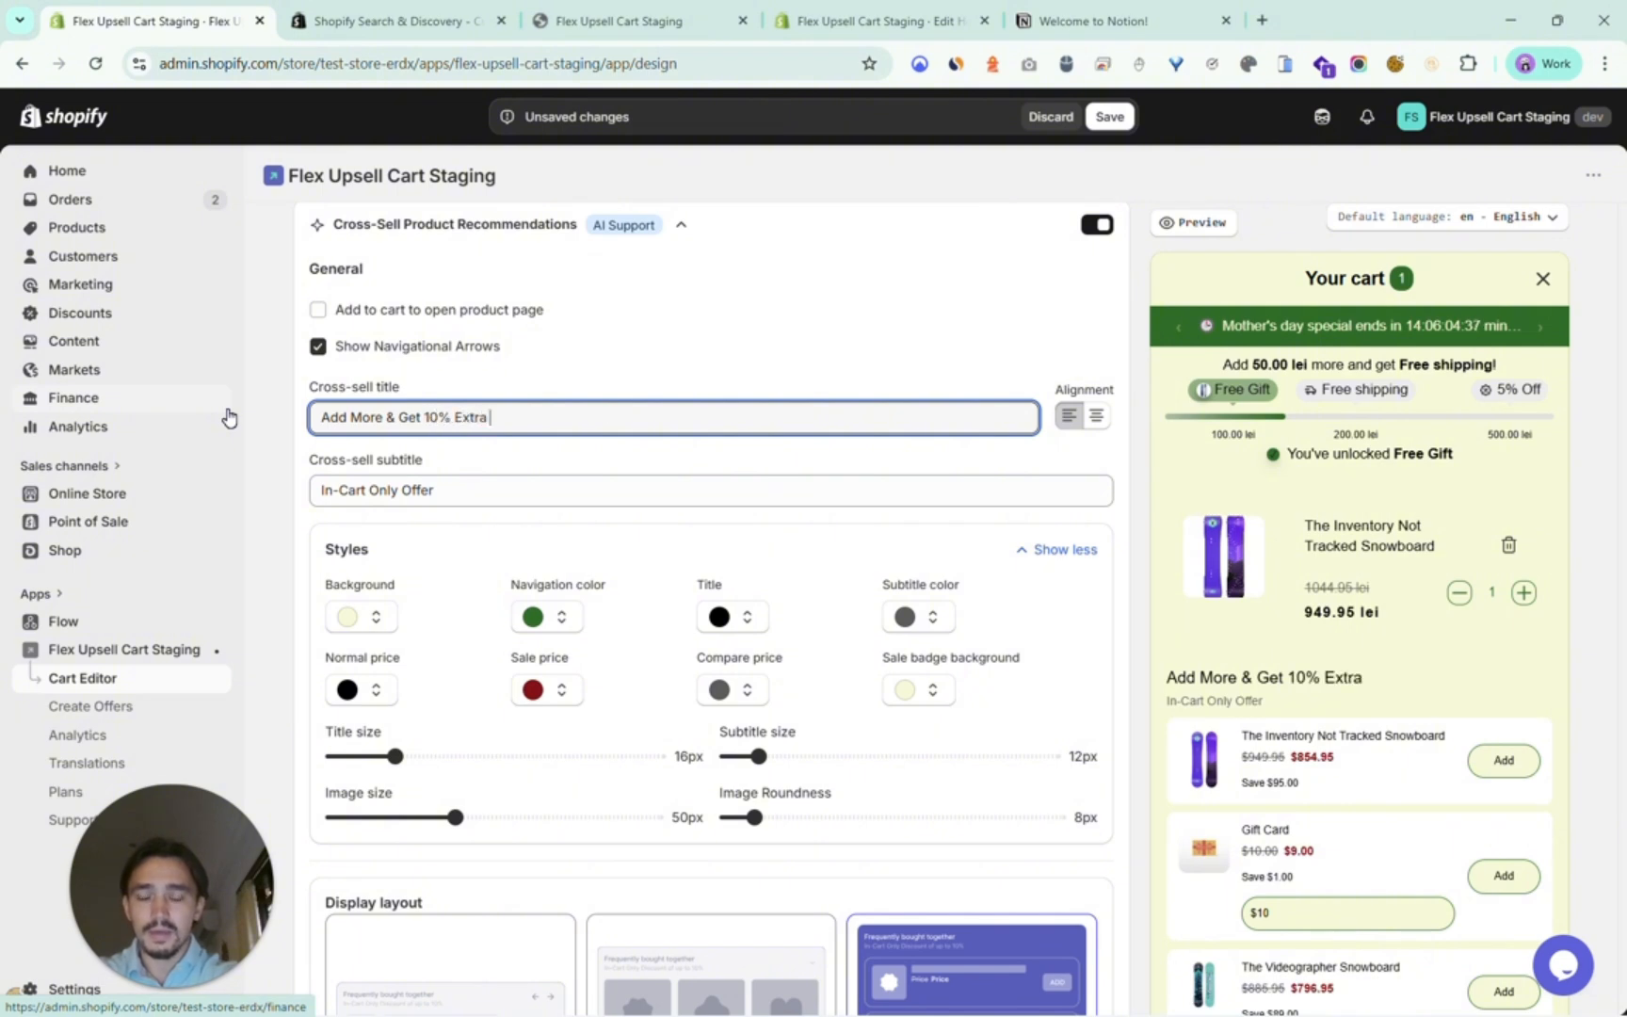
pyautogui.click(456, 419)
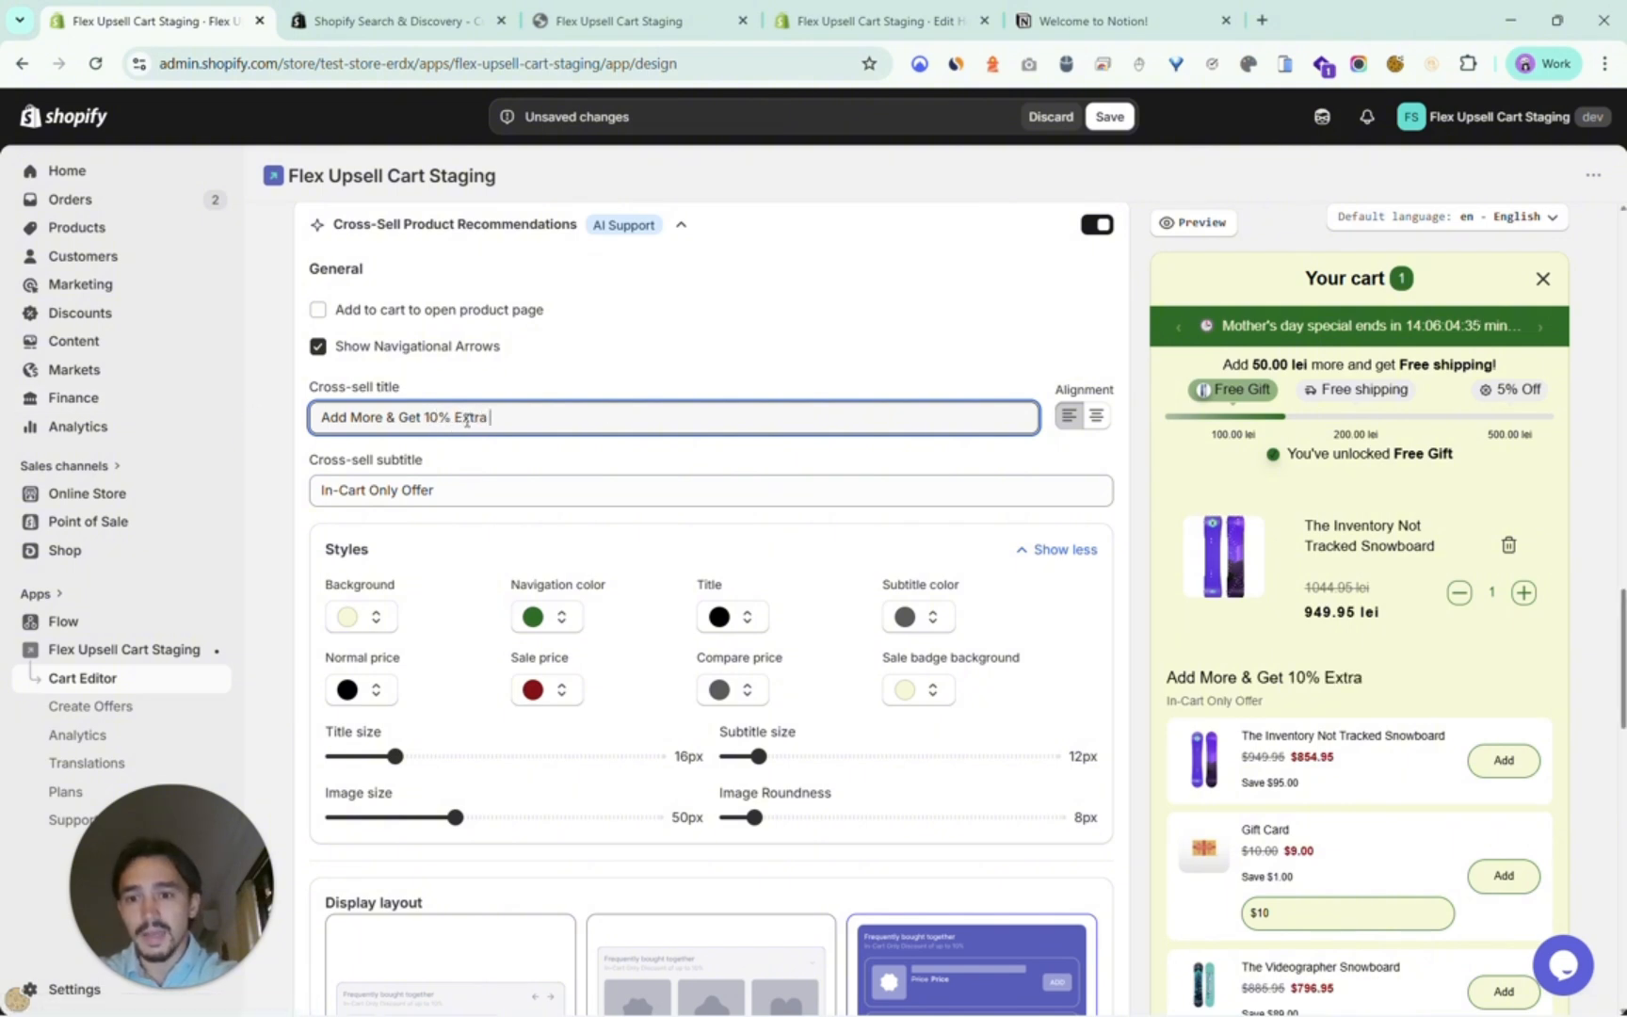
pyautogui.write('Off')
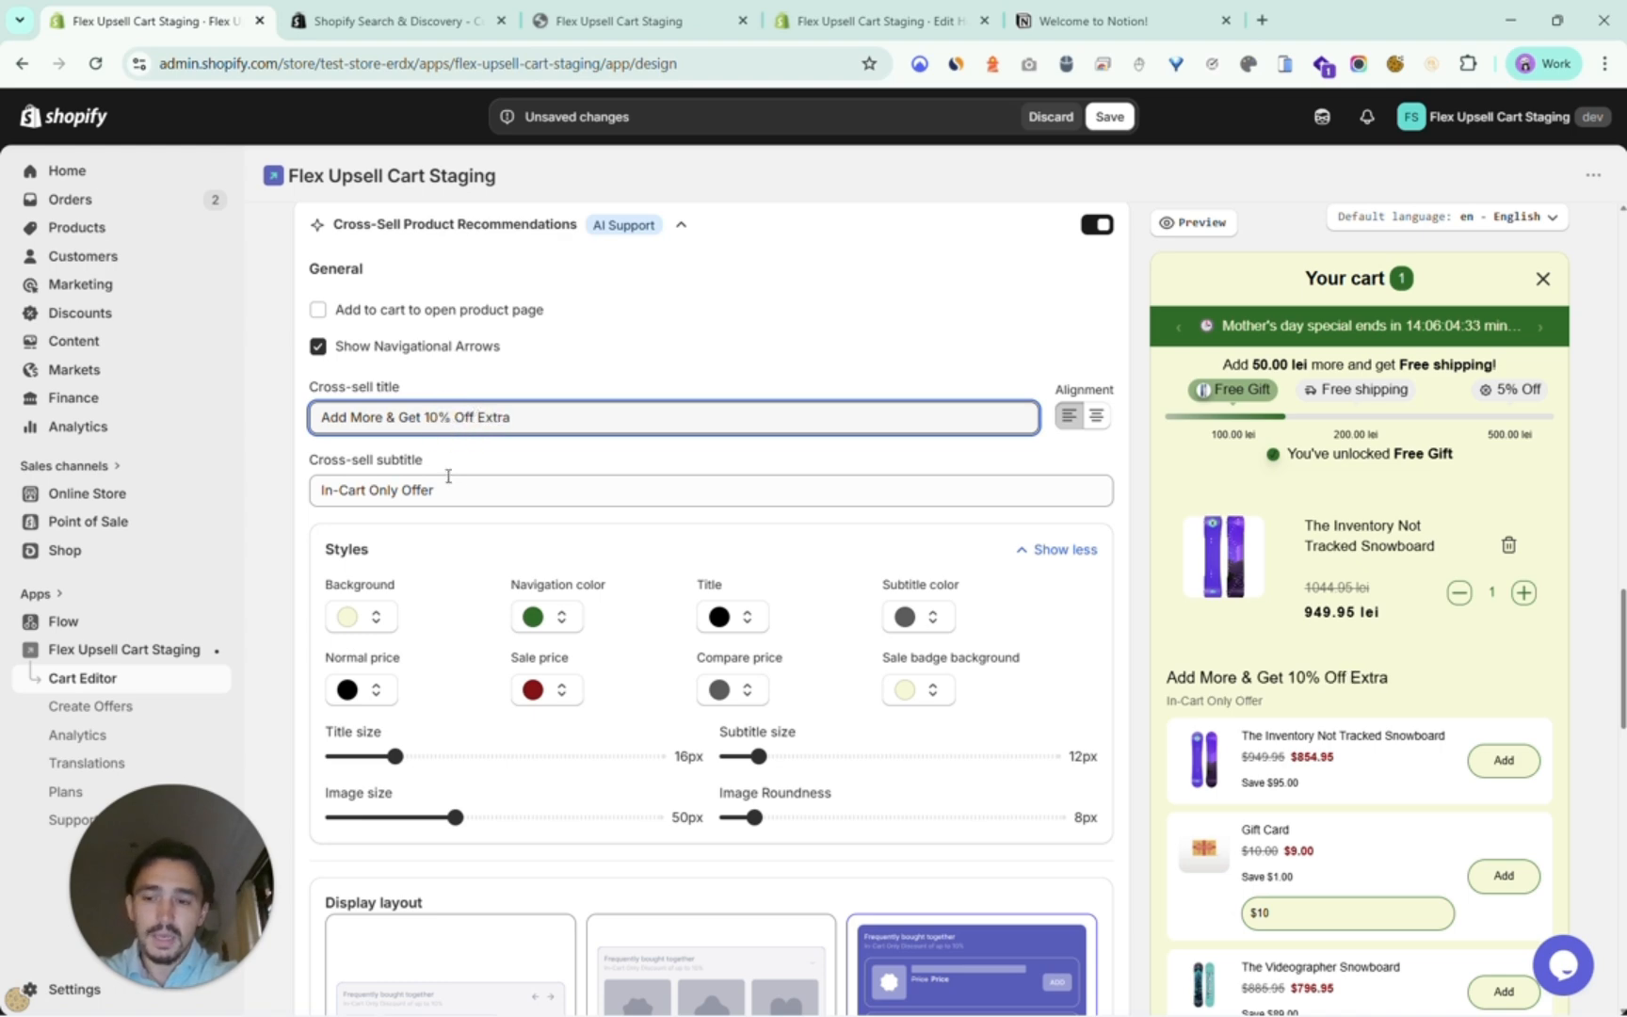
pyautogui.click(1109, 117)
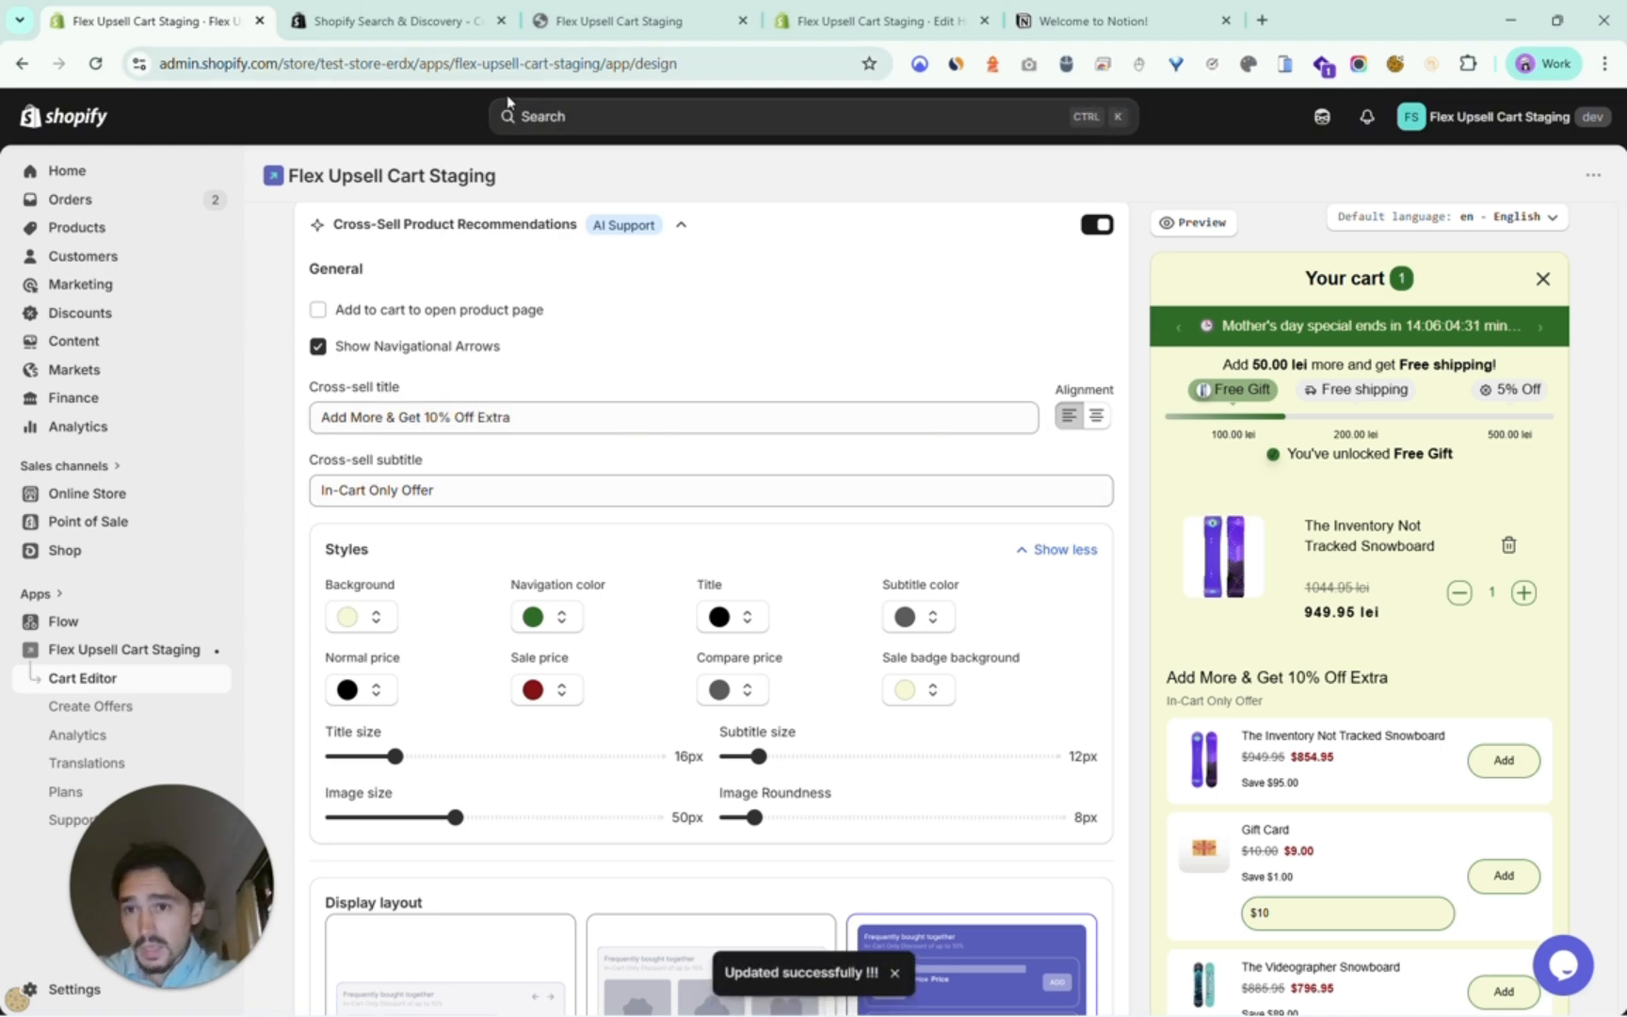
# Open the storefront in a new tab from the cart preview and switch to it.
pyautogui.scroll(1, 1073, 407)
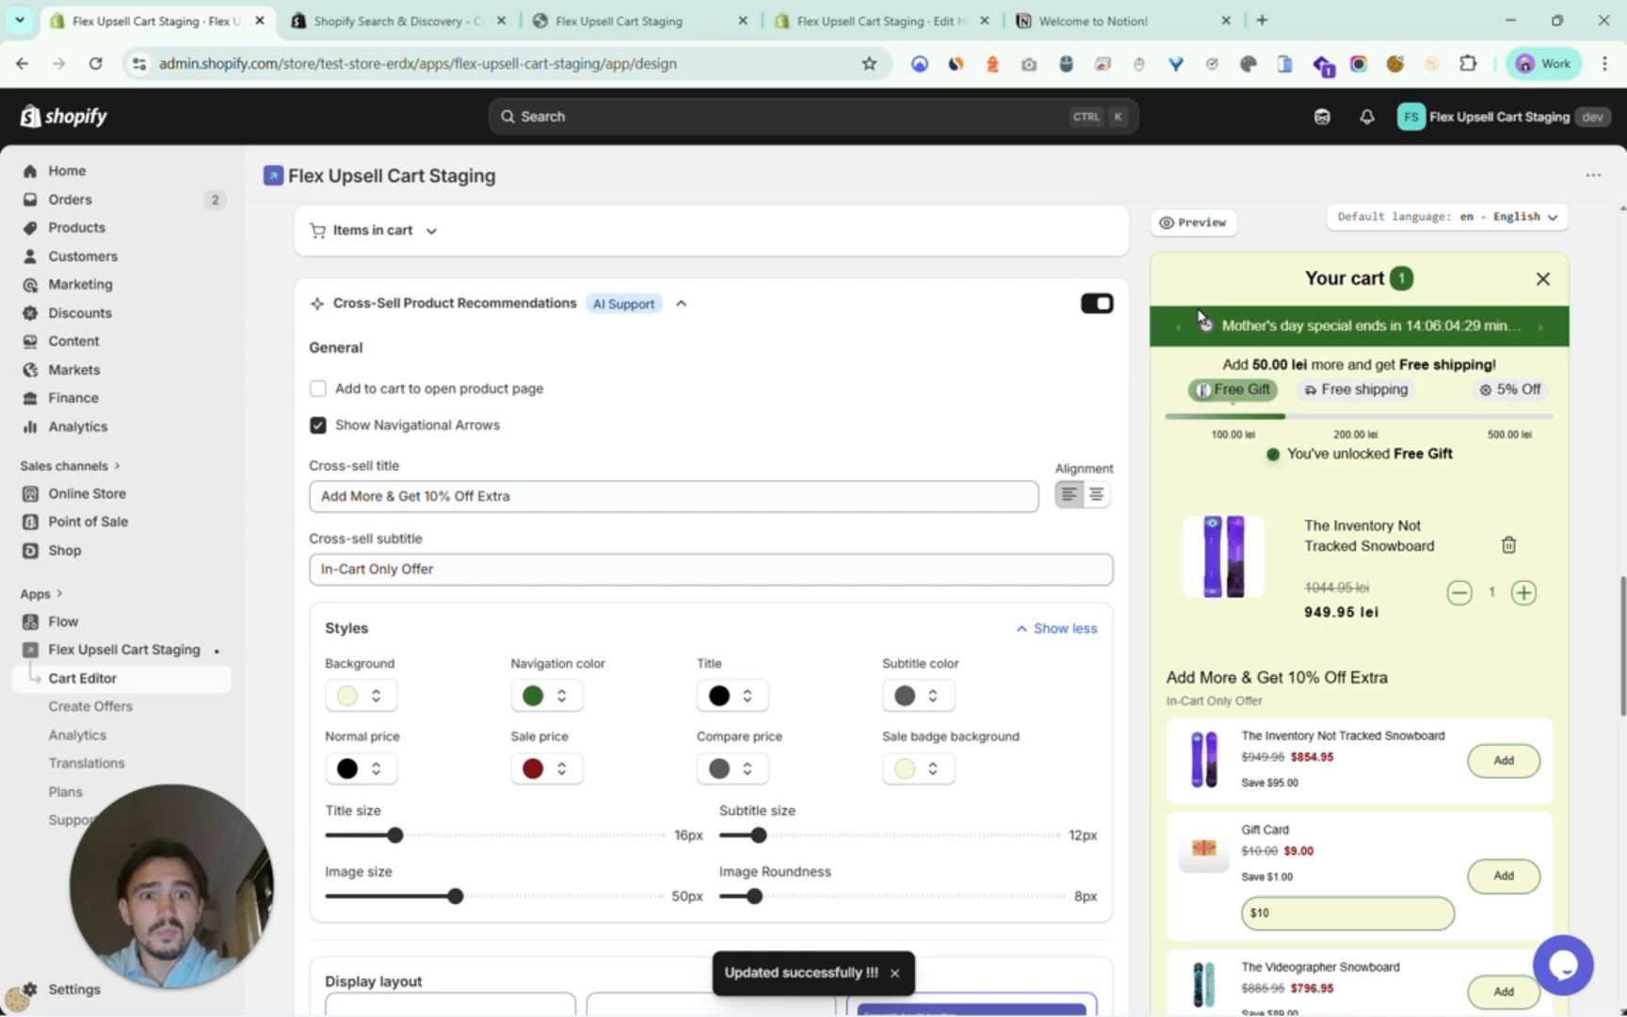
pyautogui.click(1188, 224)
pyautogui.click(664, 9)
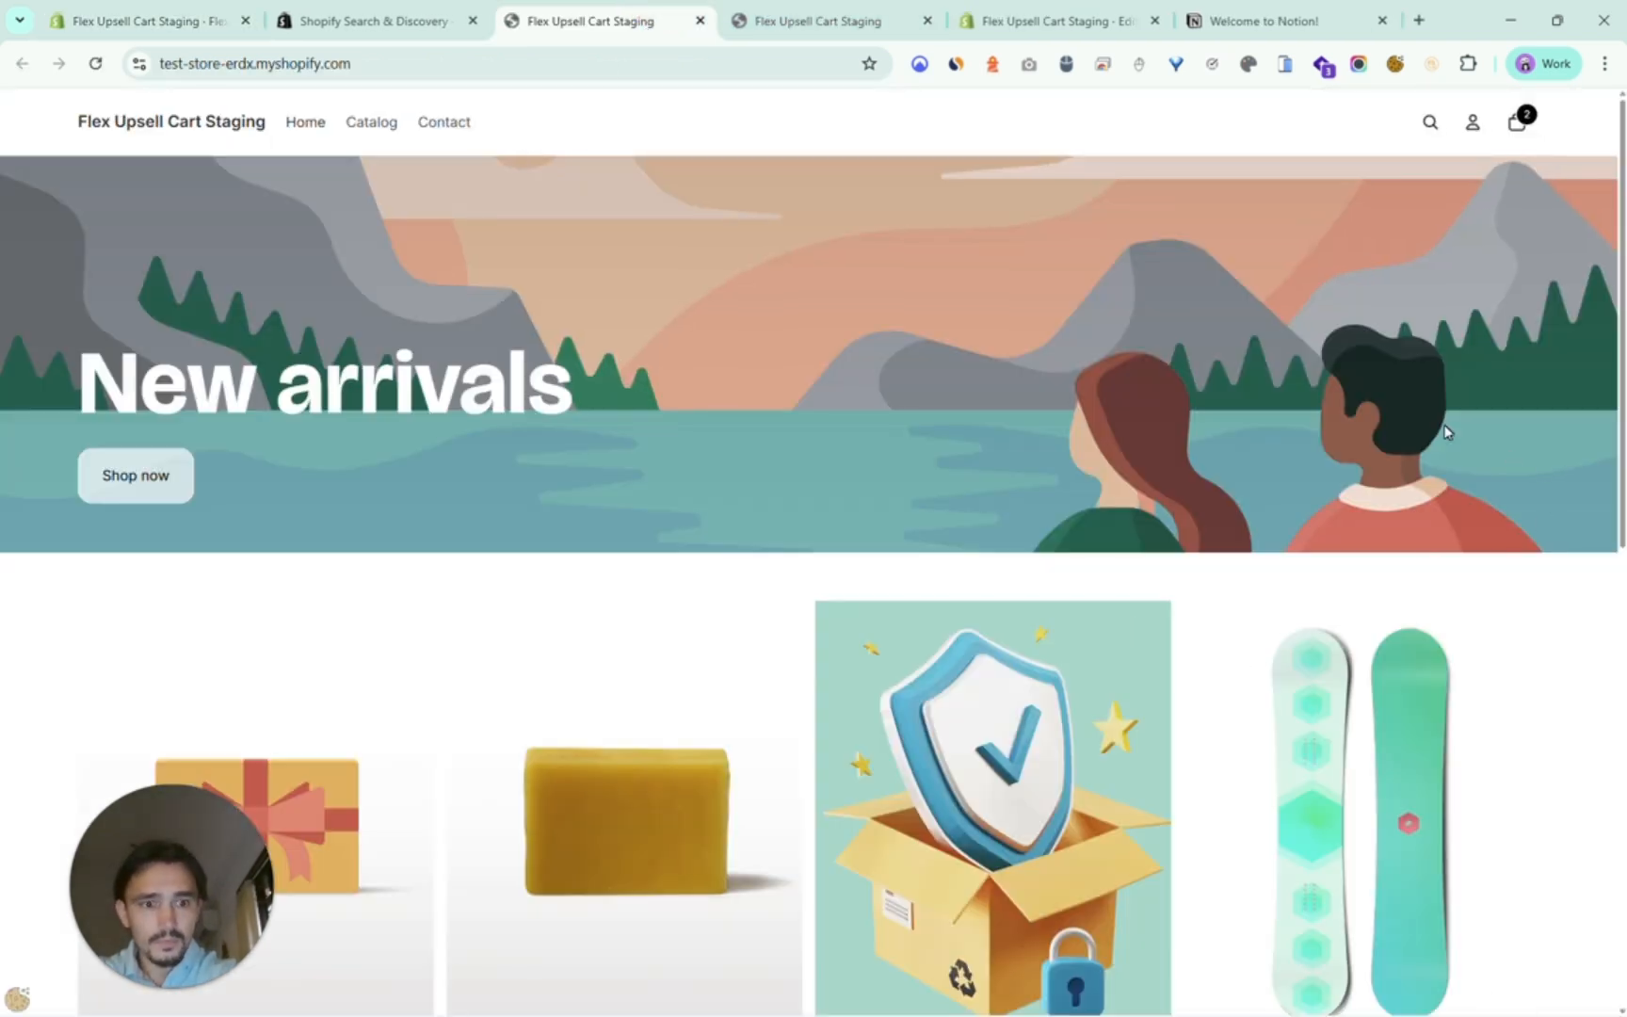
# Open the storefront cart and add The Collection Snowboard: Hydrogen from the discounted recommendations.
pyautogui.click(1517, 121)
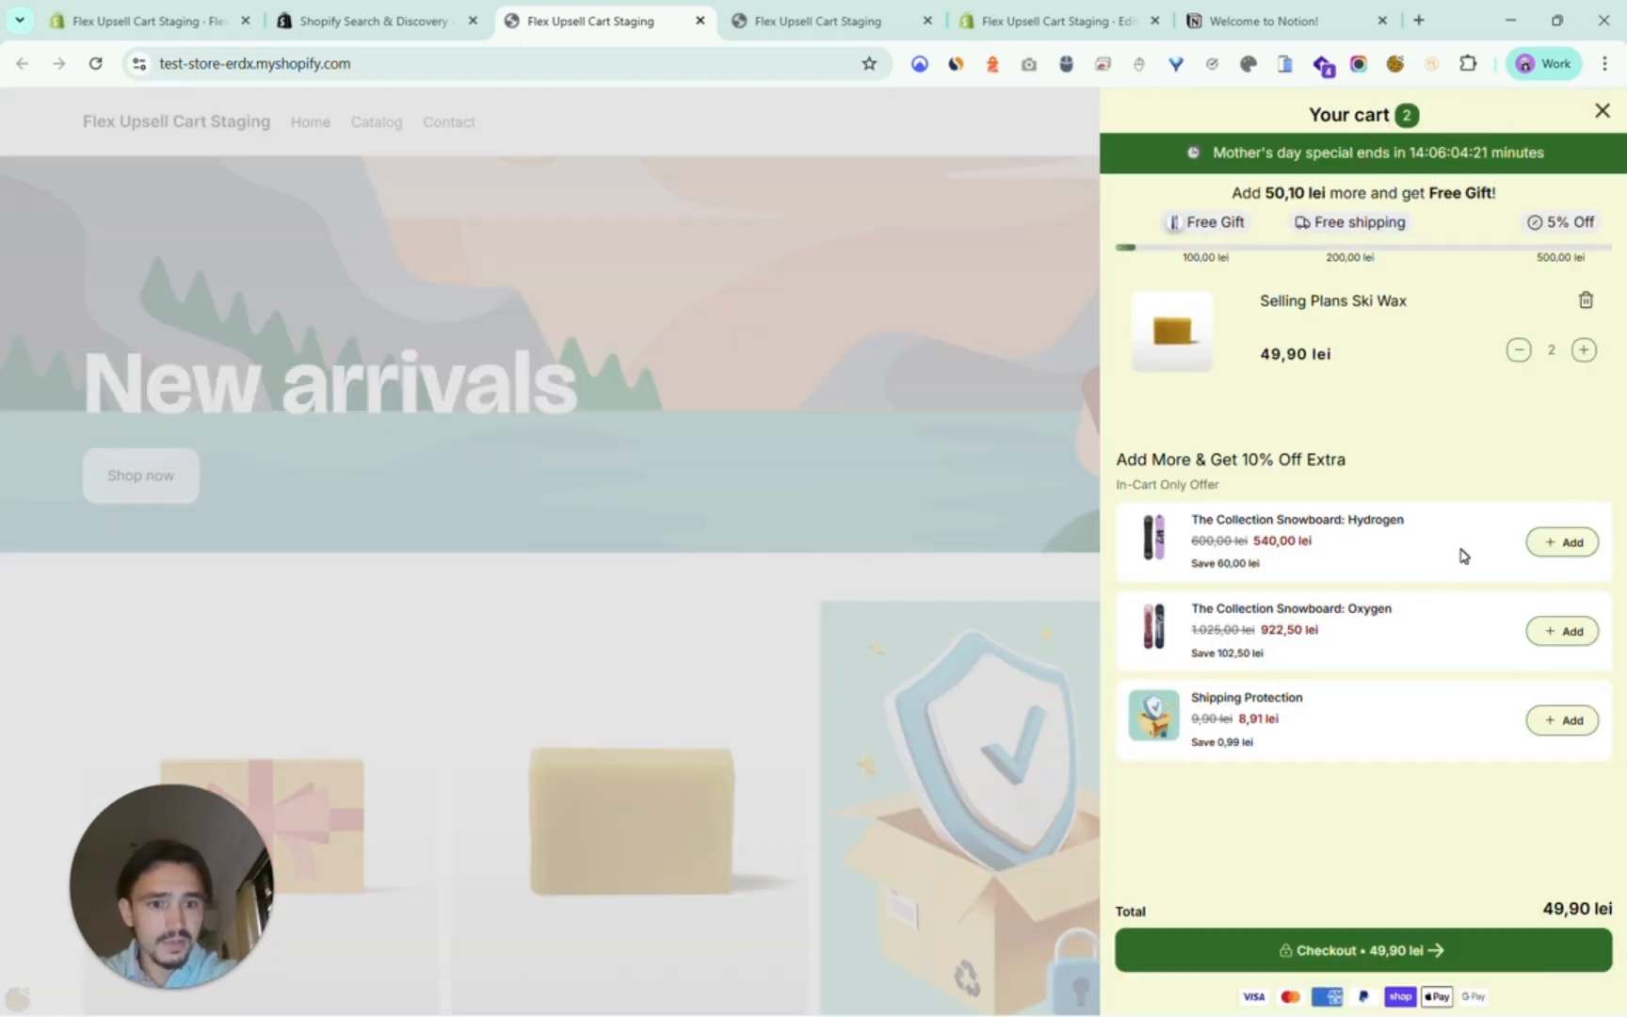
pyautogui.click(1178, 462)
pyautogui.moveTo(1218, 462); pyautogui.dragTo(1247, 461)
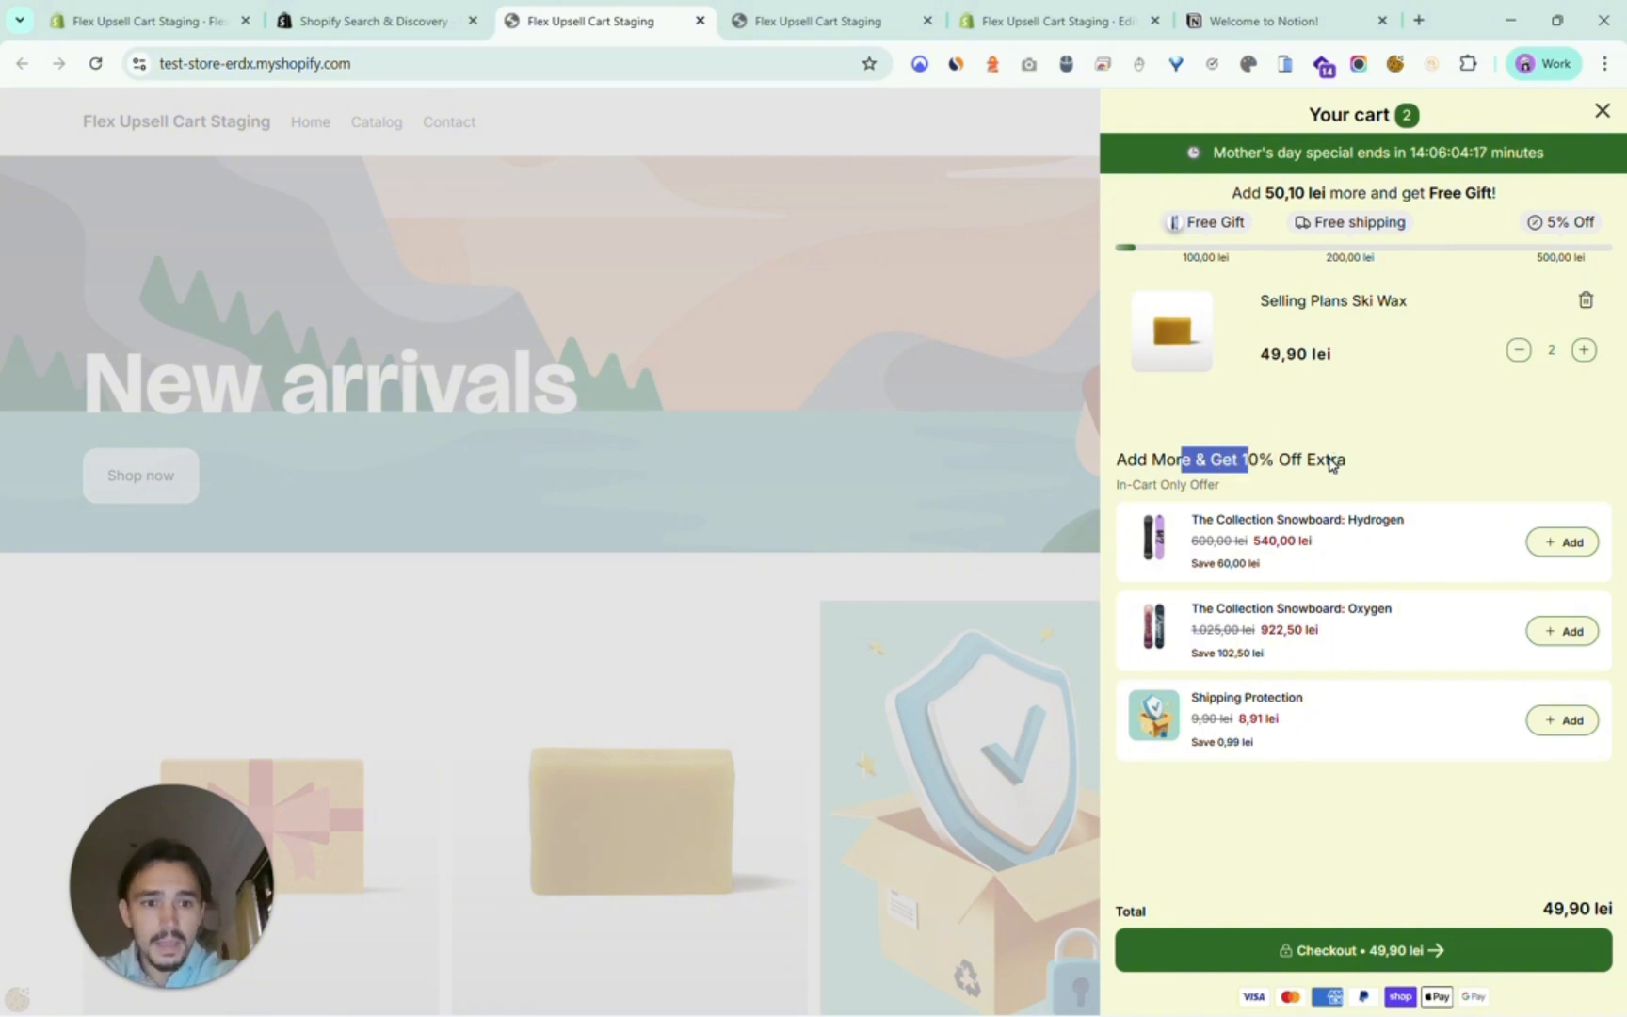
pyautogui.click(1559, 548)
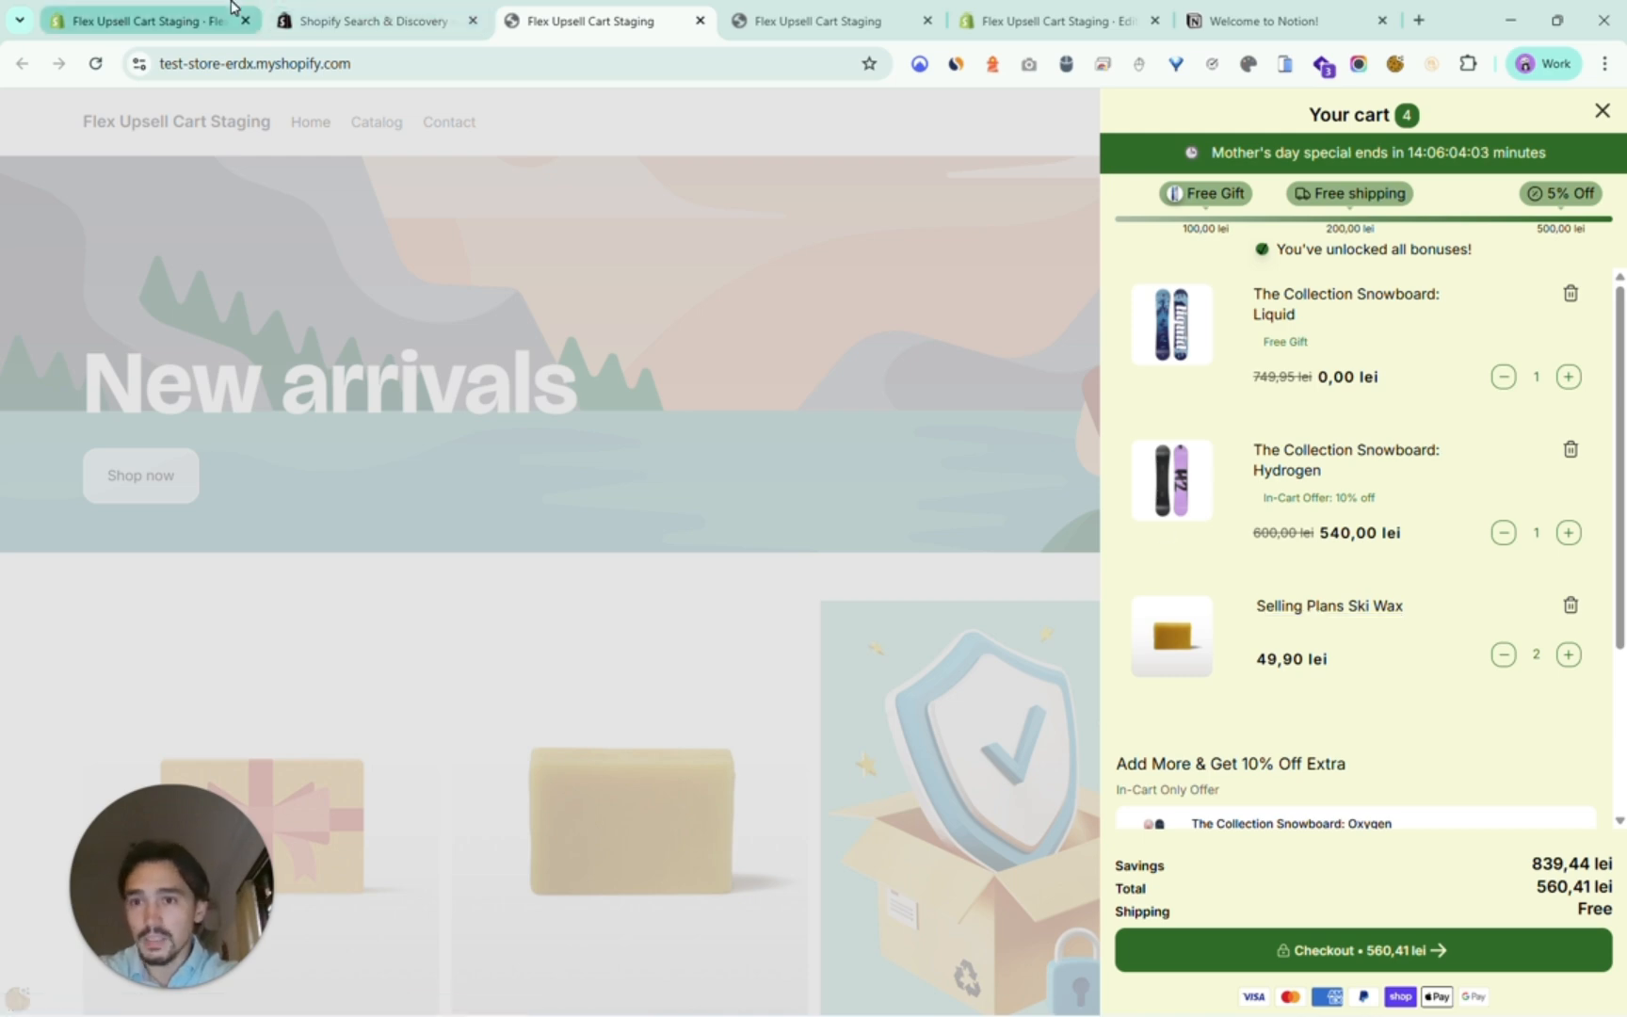
# Look over the cross-sell settings in the cart editor and switch to Notion to check the Flex Upsell Demo checklist.
pyautogui.click(163, 8)
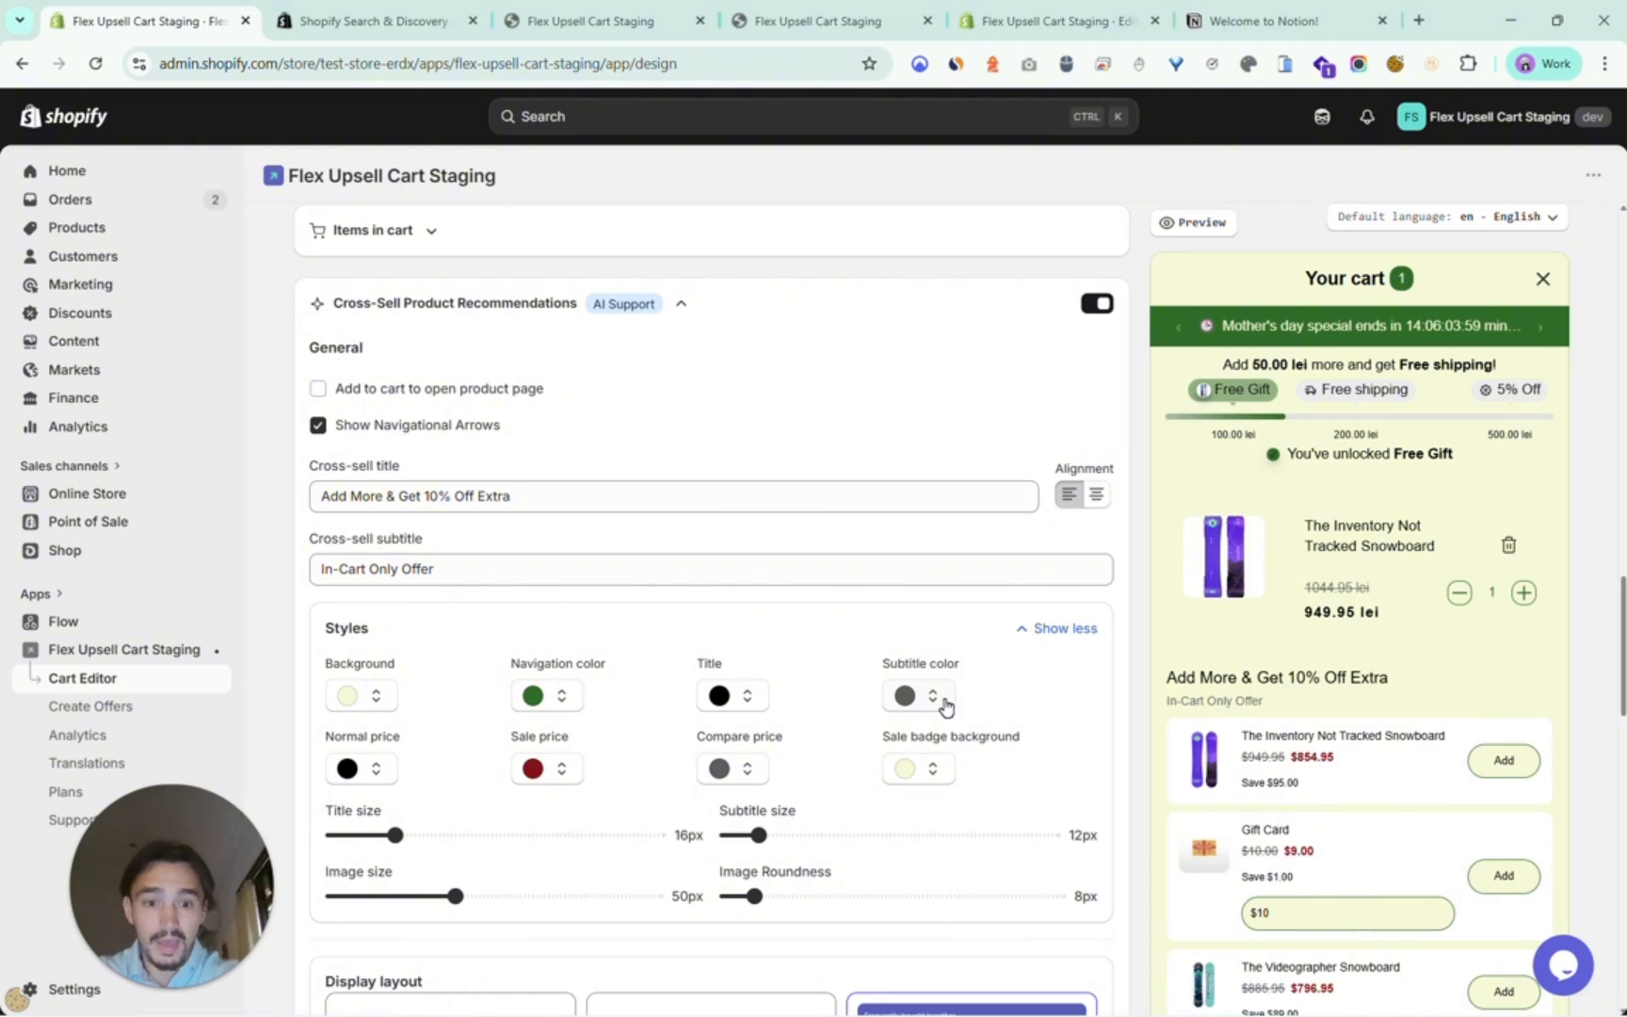
pyautogui.scroll(-1, 946, 707)
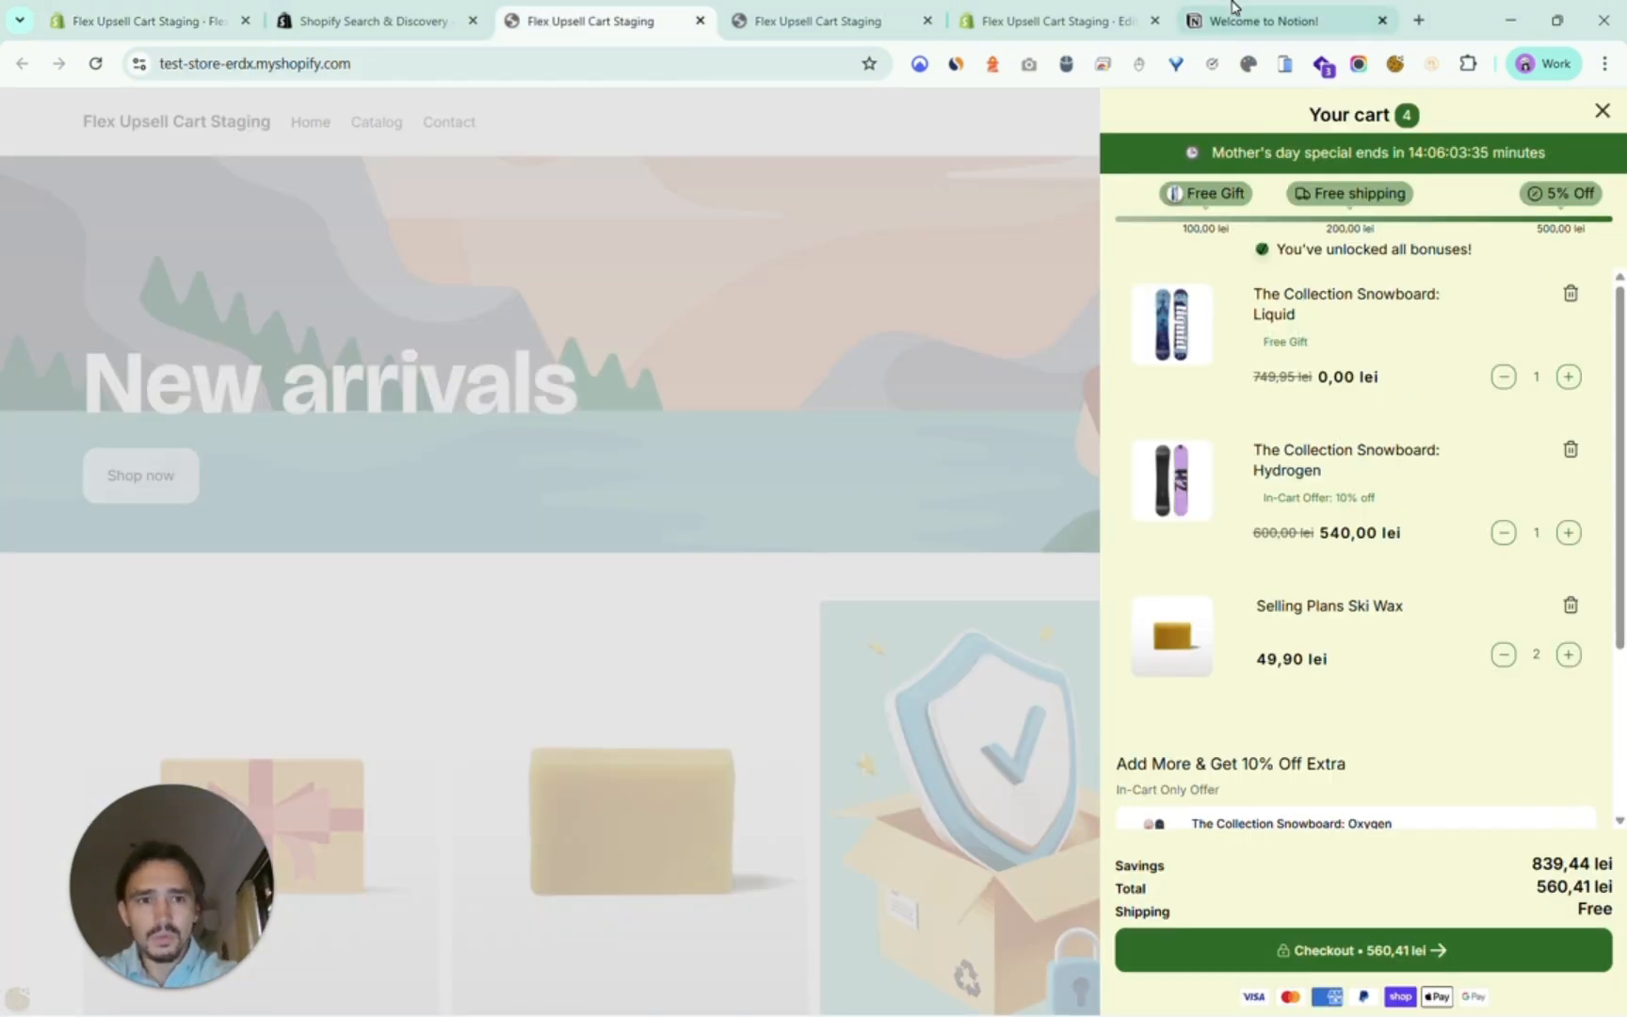
pyautogui.click(1234, 7)
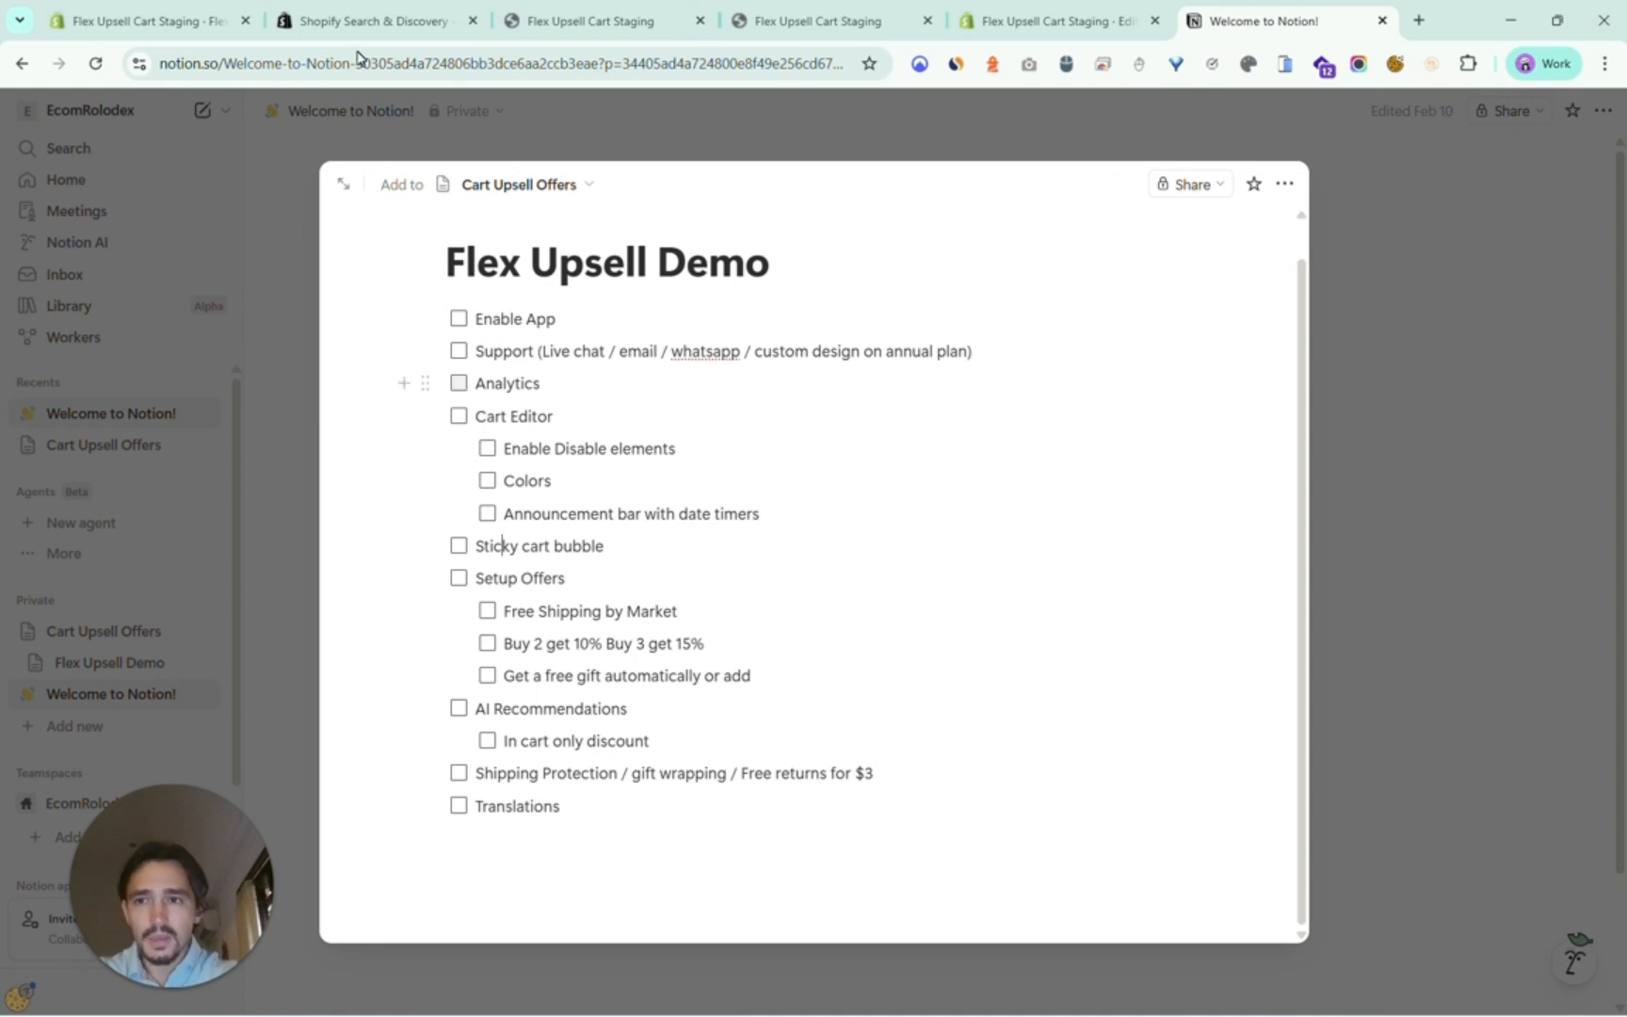
# Return to the cart editor and enable Checkbox Upsell within the Footer & Checkout Section.
pyautogui.click(193, 8)
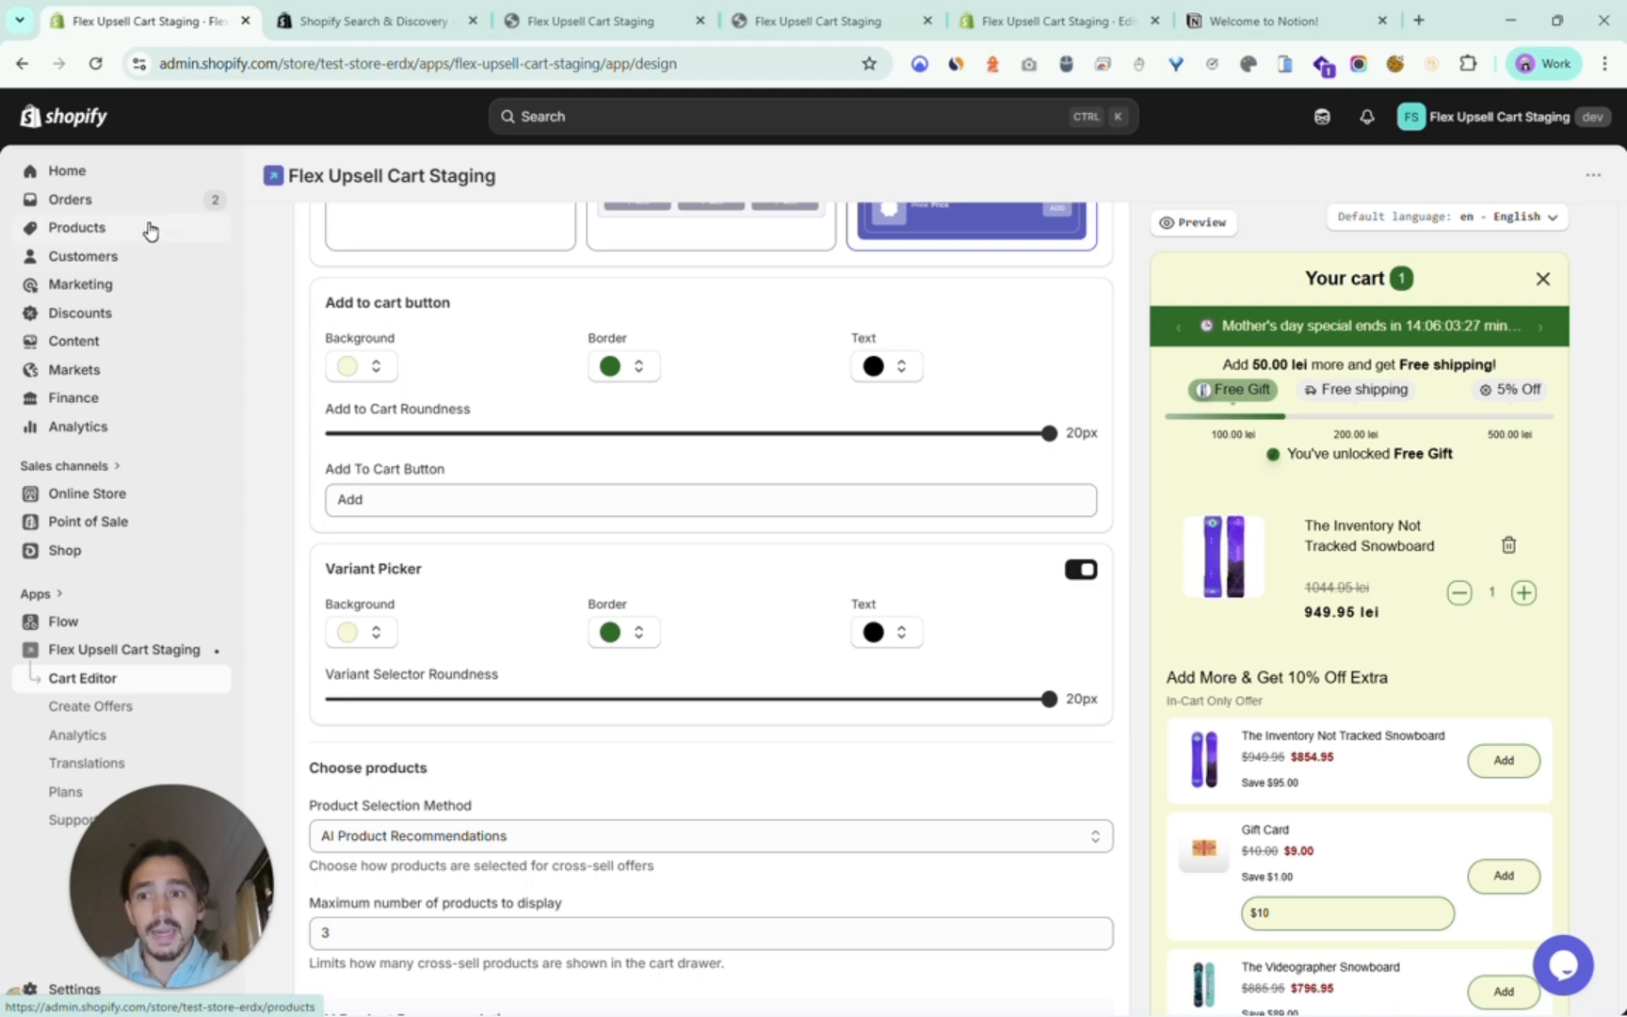
pyautogui.scroll(-8, 446, 613)
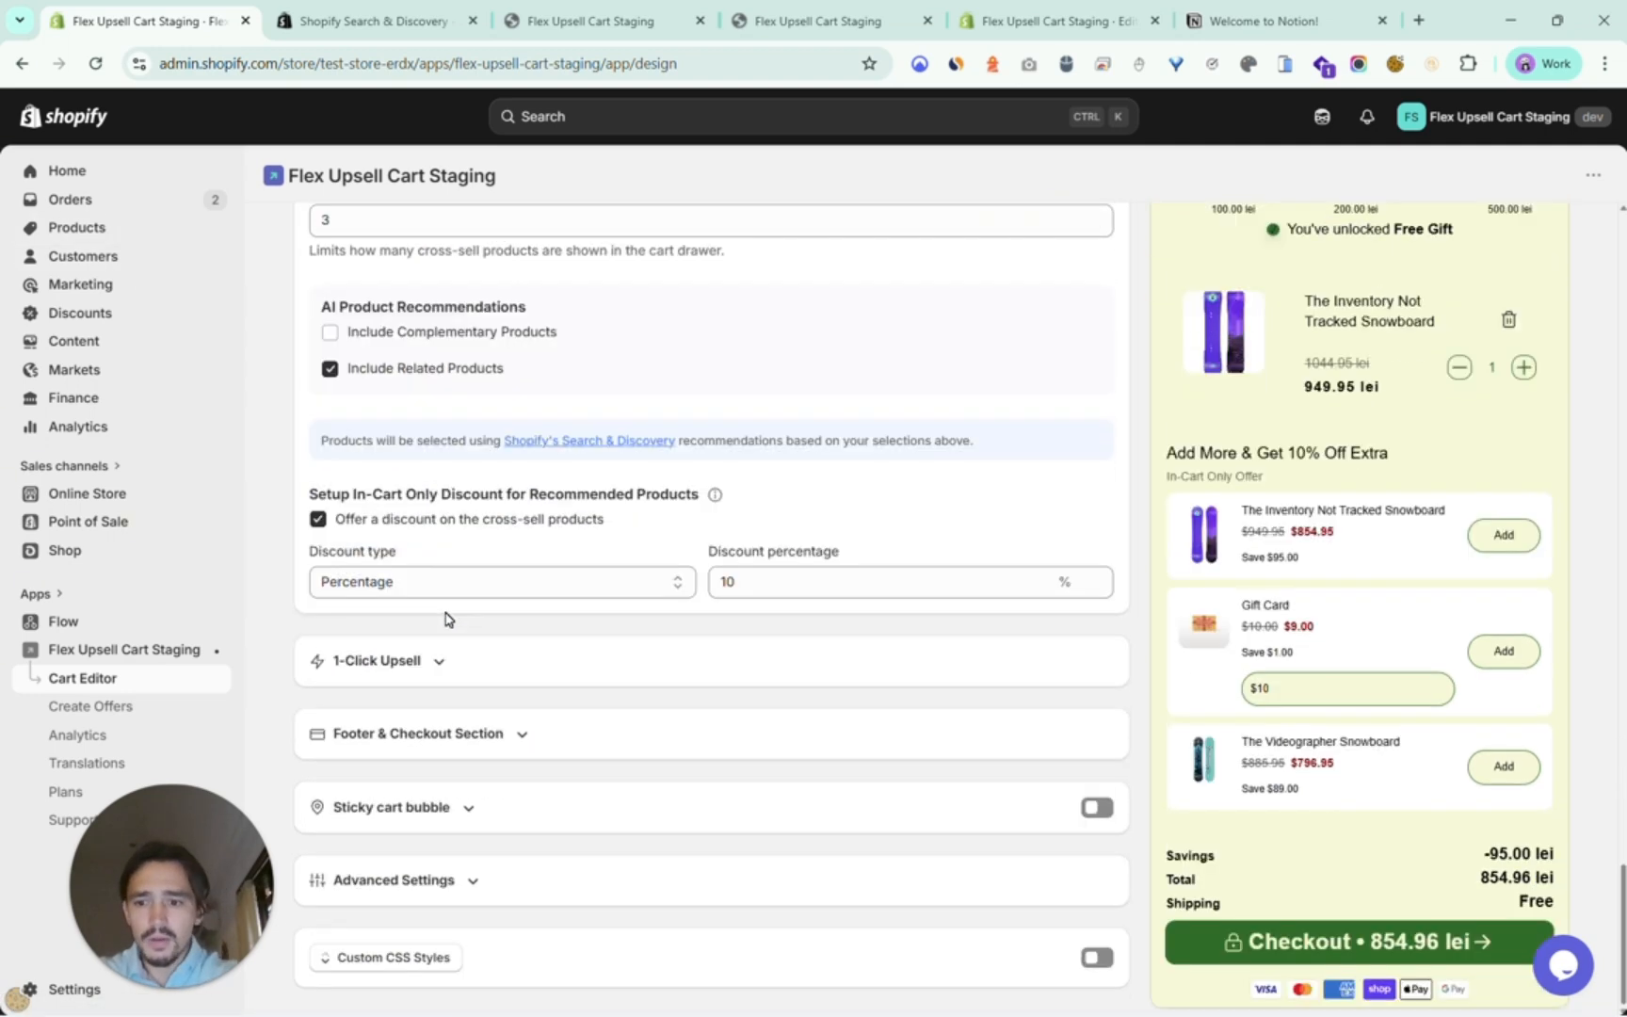
pyautogui.click(408, 738)
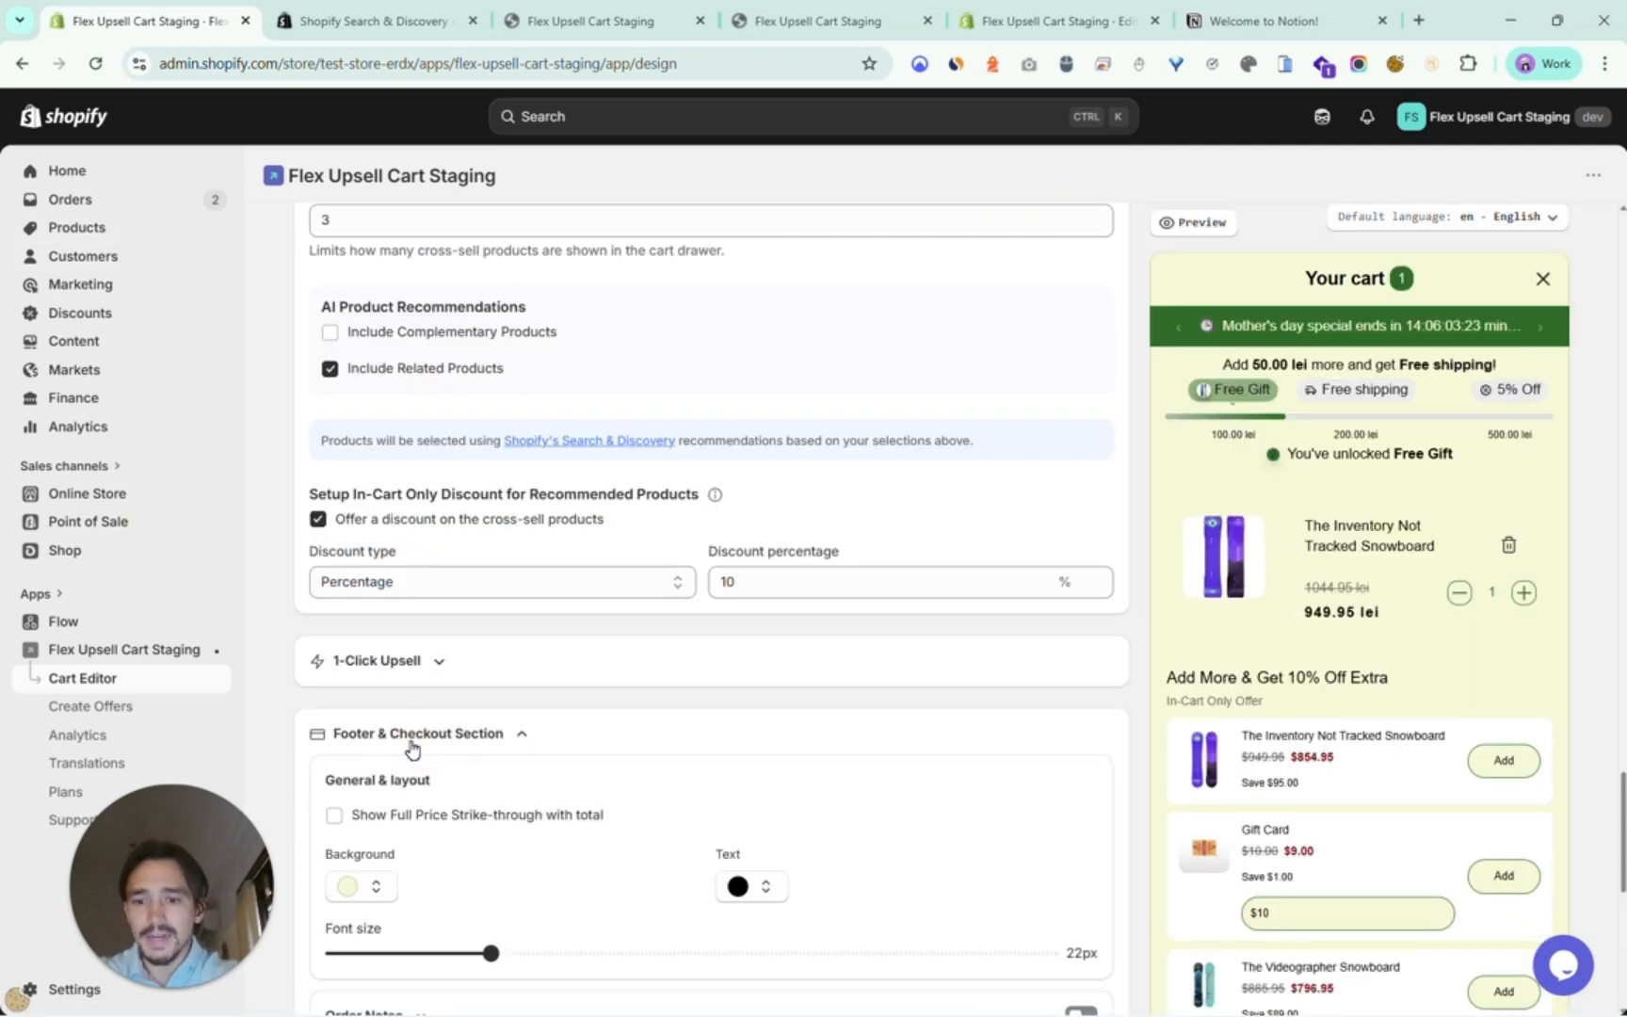
pyautogui.scroll(-5, 410, 752)
pyautogui.click(414, 725)
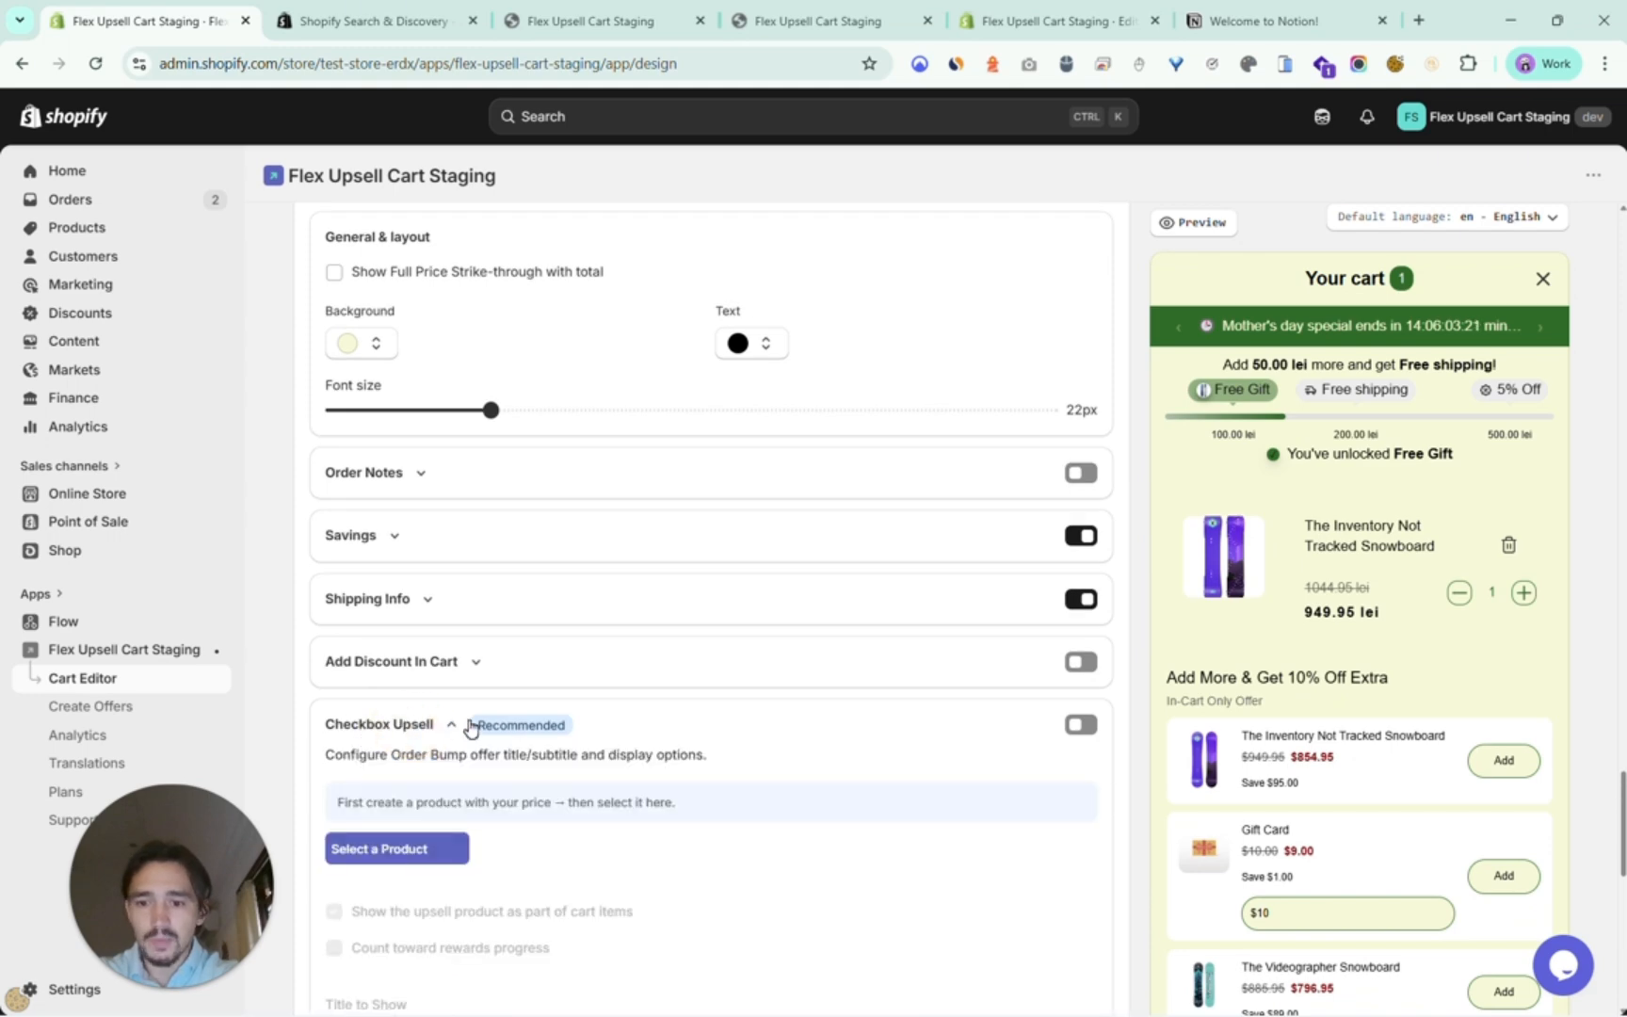
pyautogui.click(1081, 723)
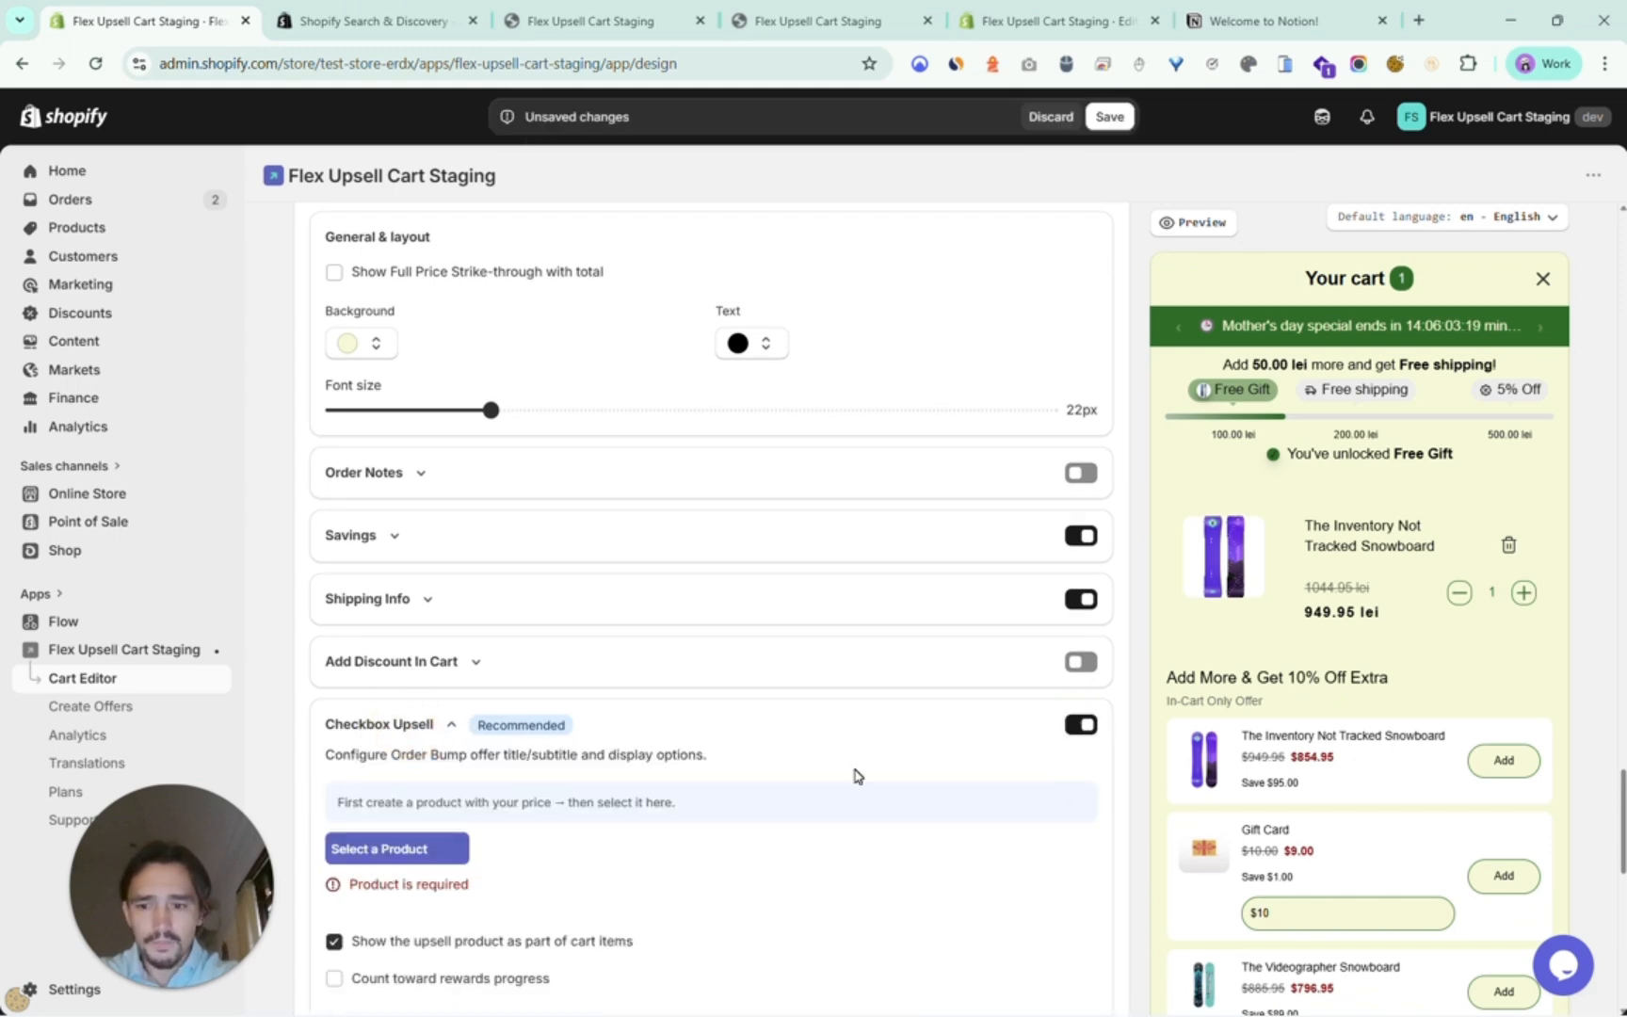
# Search the products for "shi" and choose Shipping Protection as the checkbox upsell product.
pyautogui.scroll(-3, 853, 773)
pyautogui.scroll(-2, 643, 417)
pyautogui.click(456, 356)
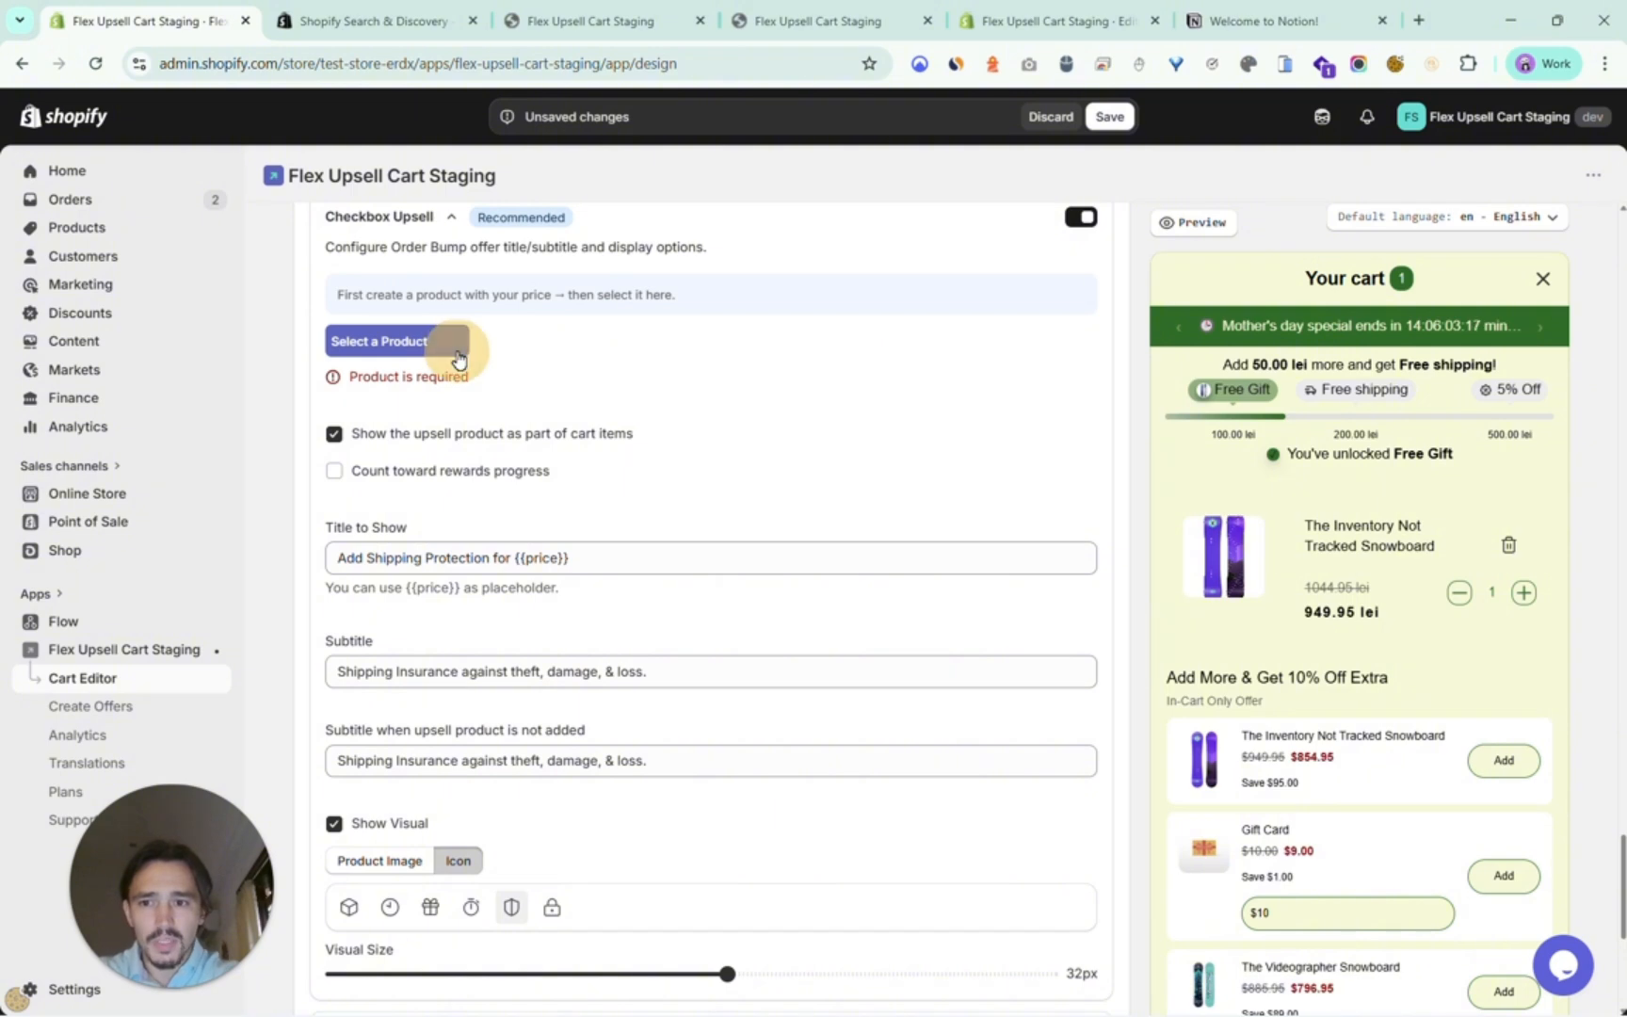
pyautogui.write('shi')
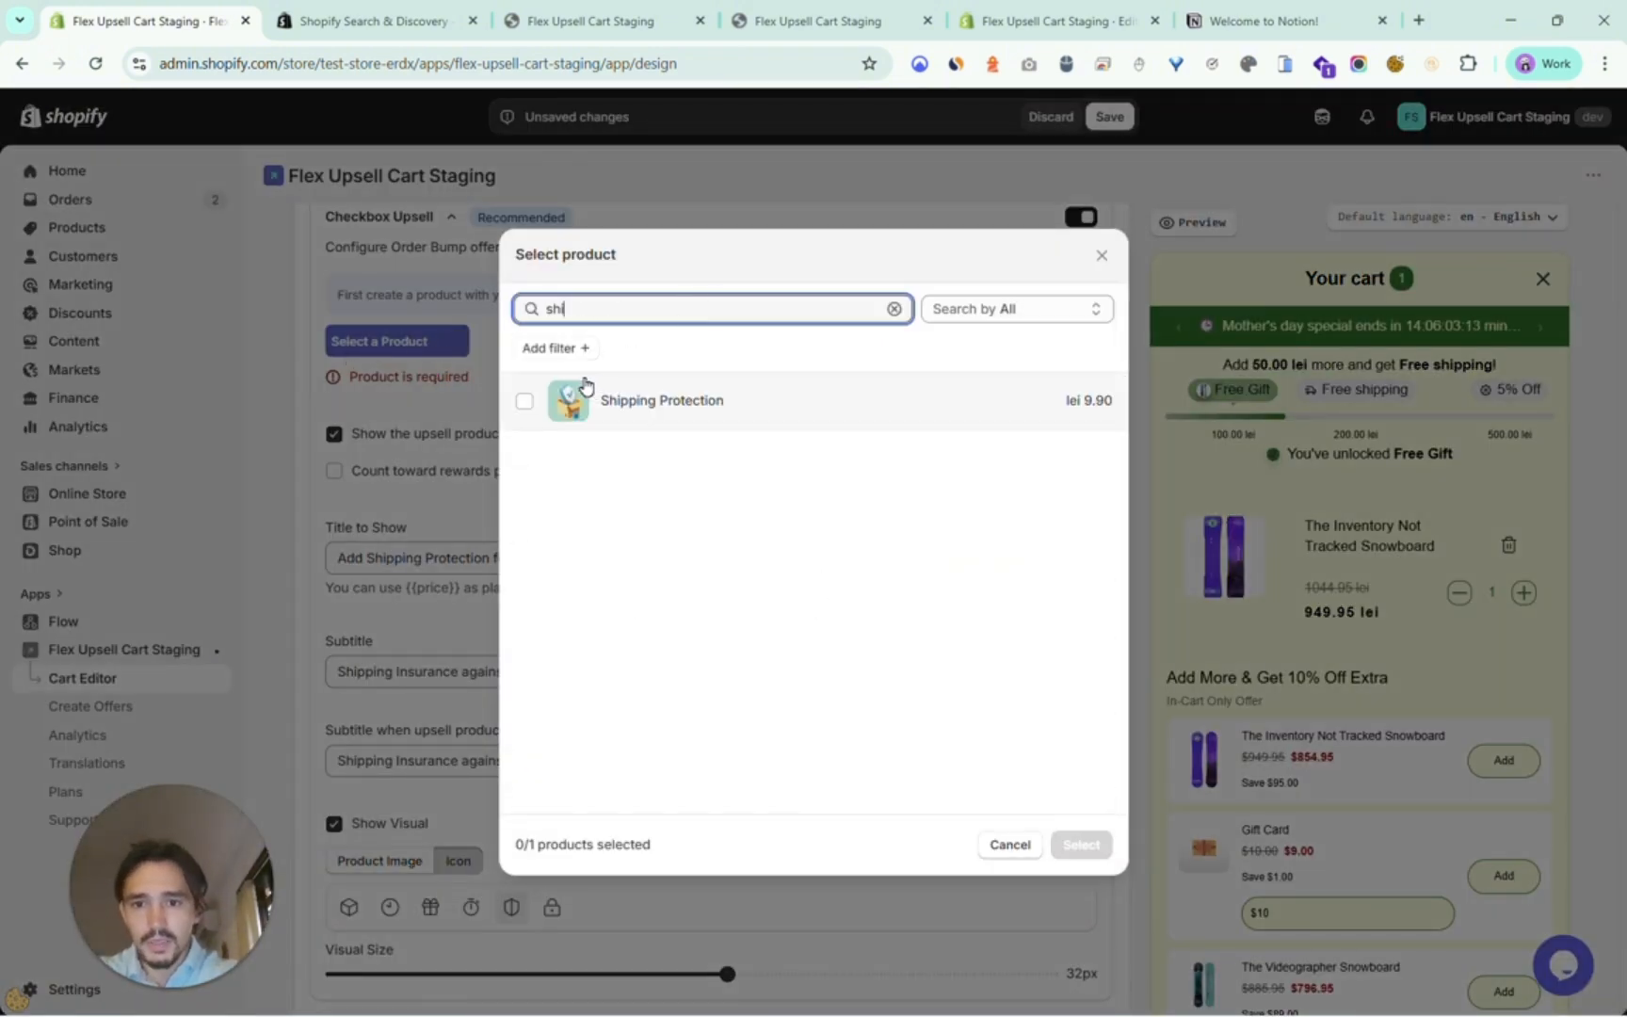
pyautogui.click(639, 403)
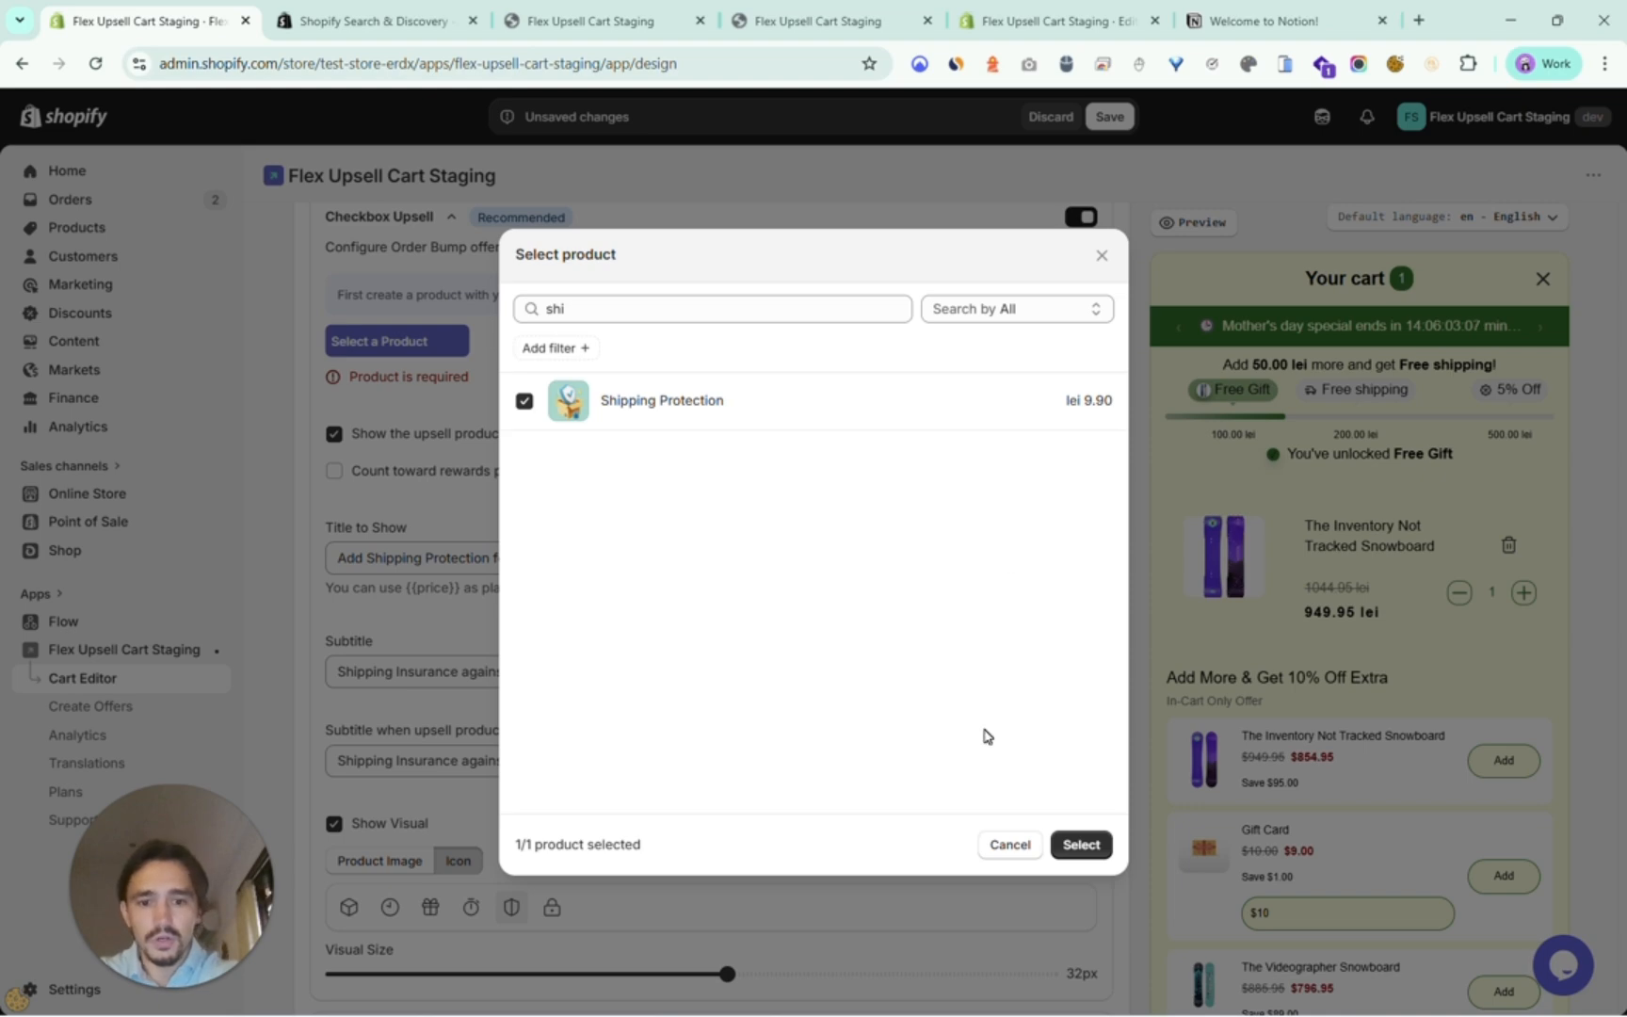
pyautogui.click(1081, 845)
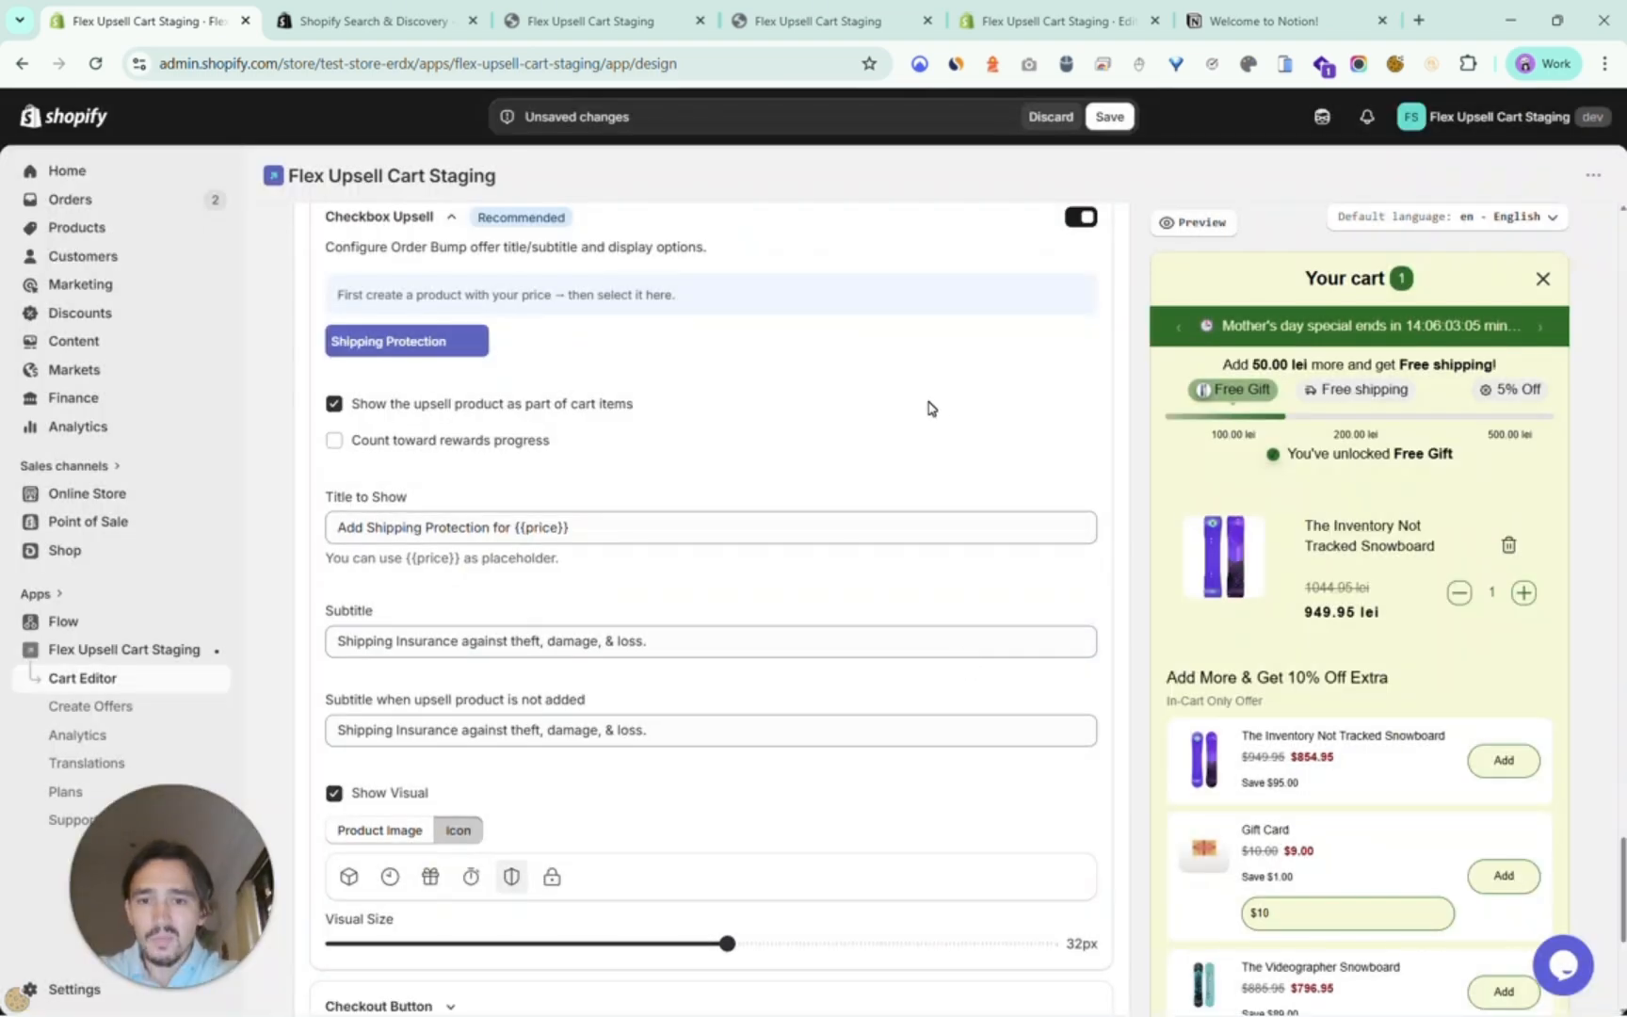
# Review the checkbox upsell's title, subtitles and visual against the cart preview, and save the changes.
pyautogui.scroll(-2, 927, 409)
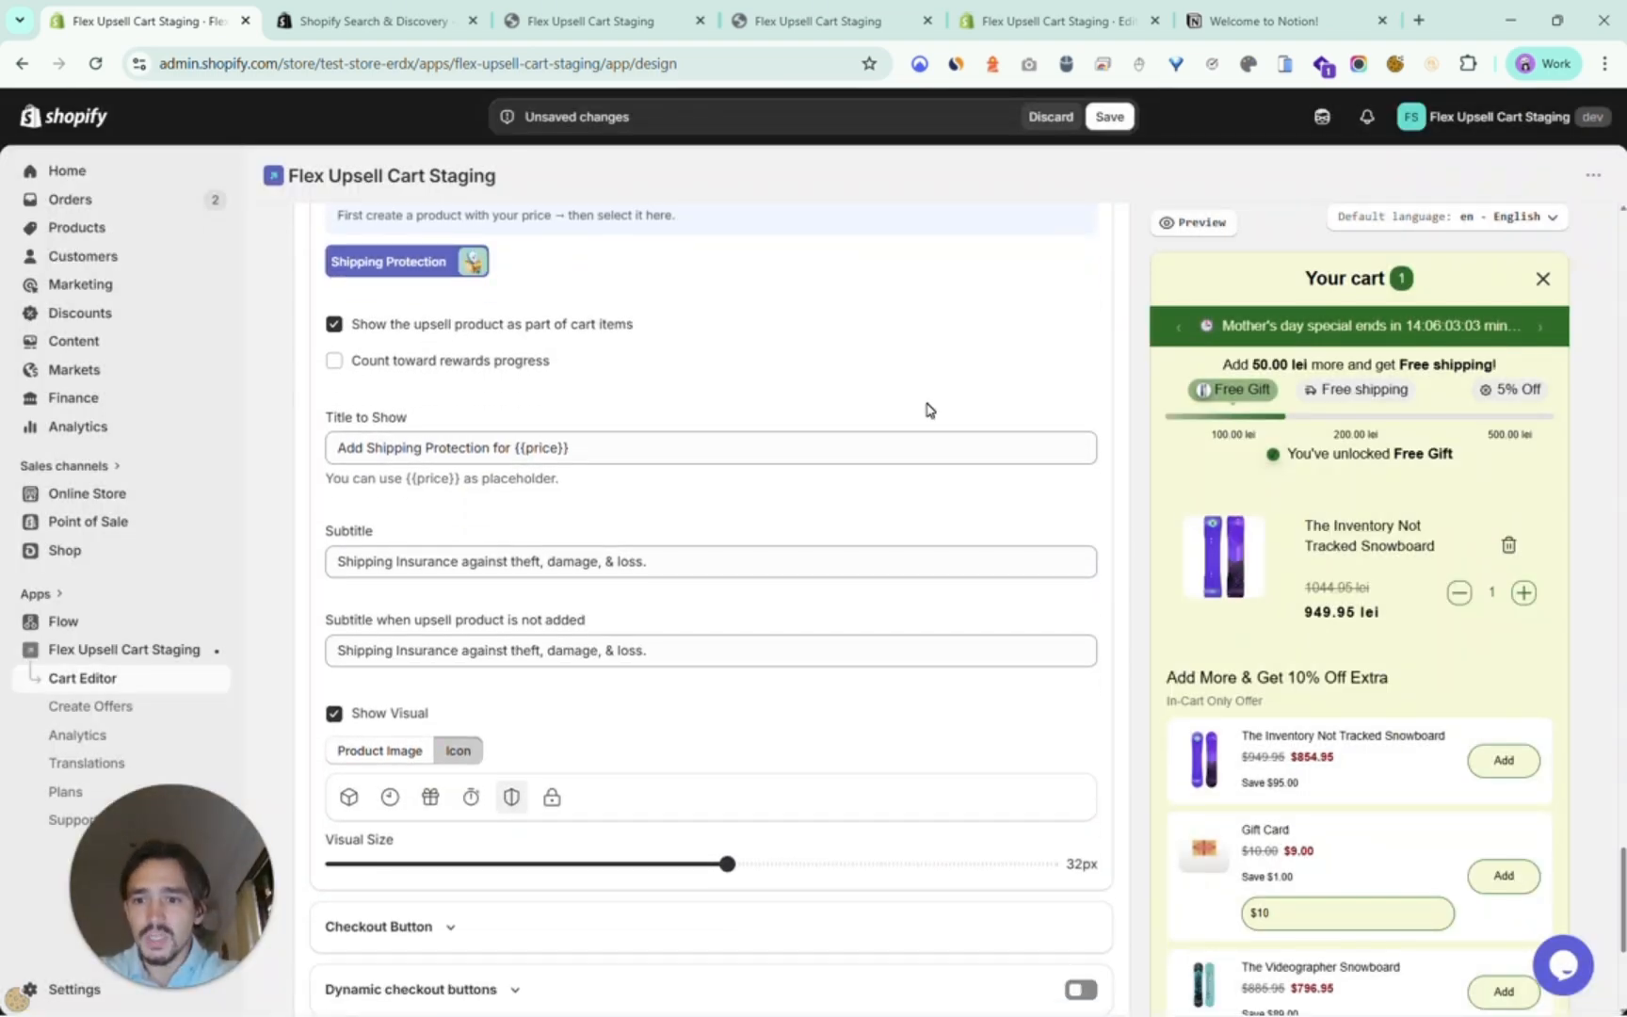
pyautogui.click(373, 446)
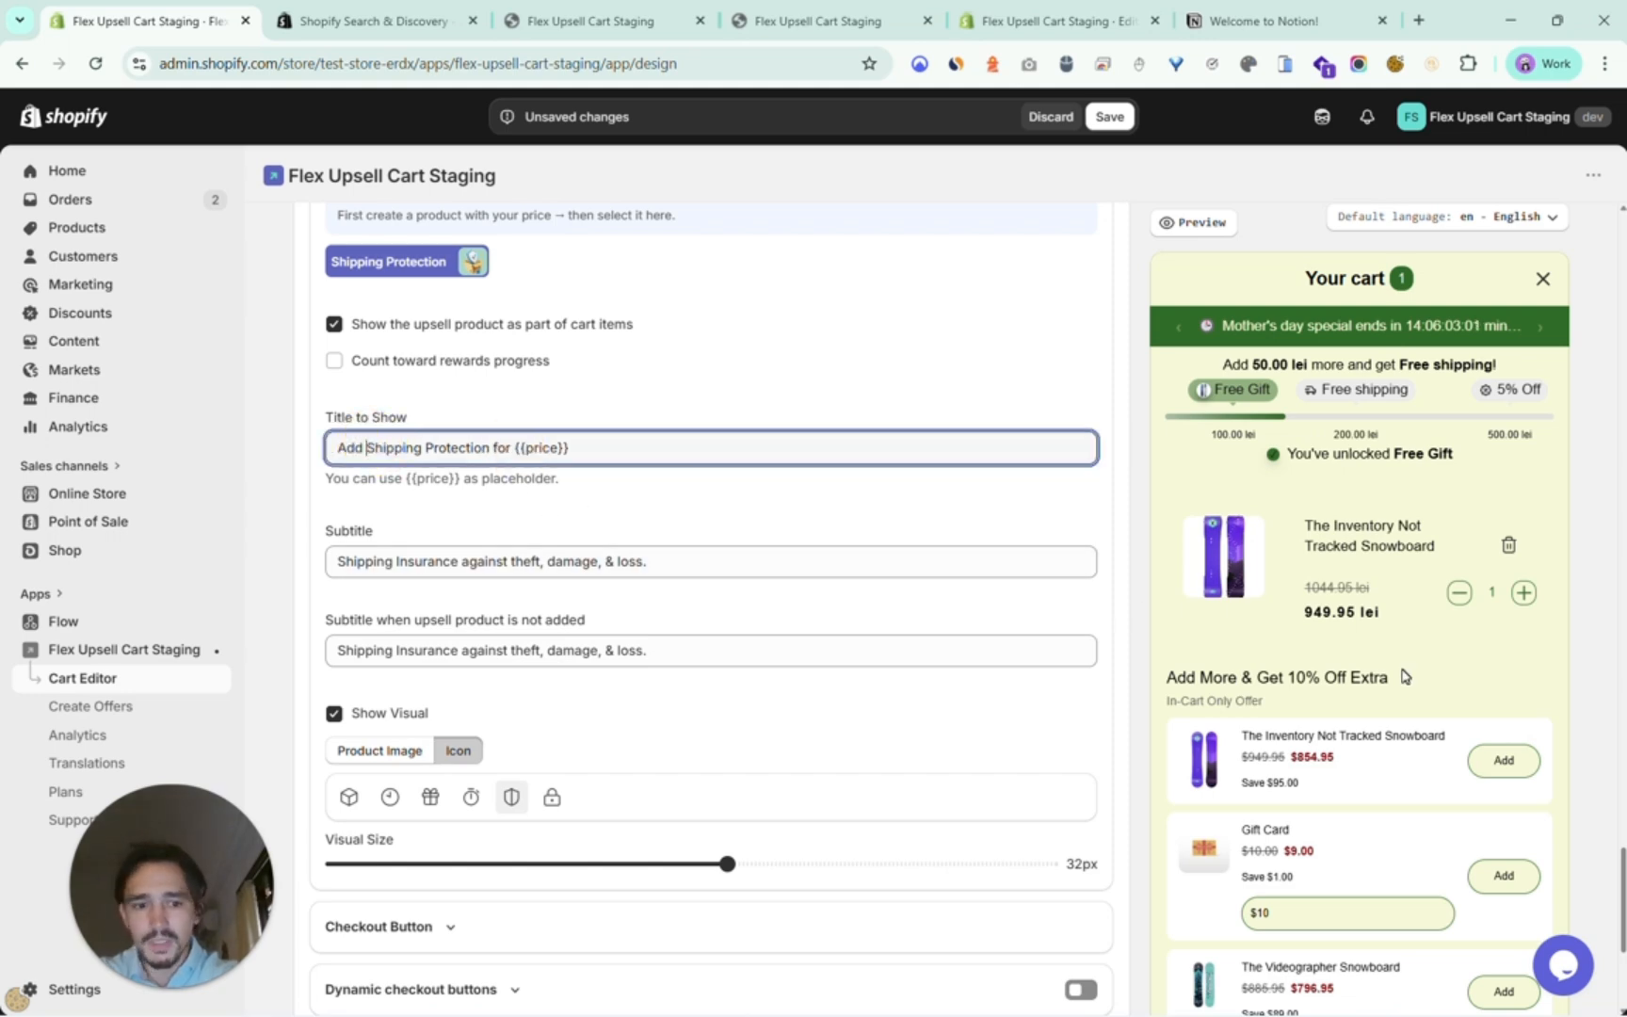
pyautogui.scroll(-5, 1405, 676)
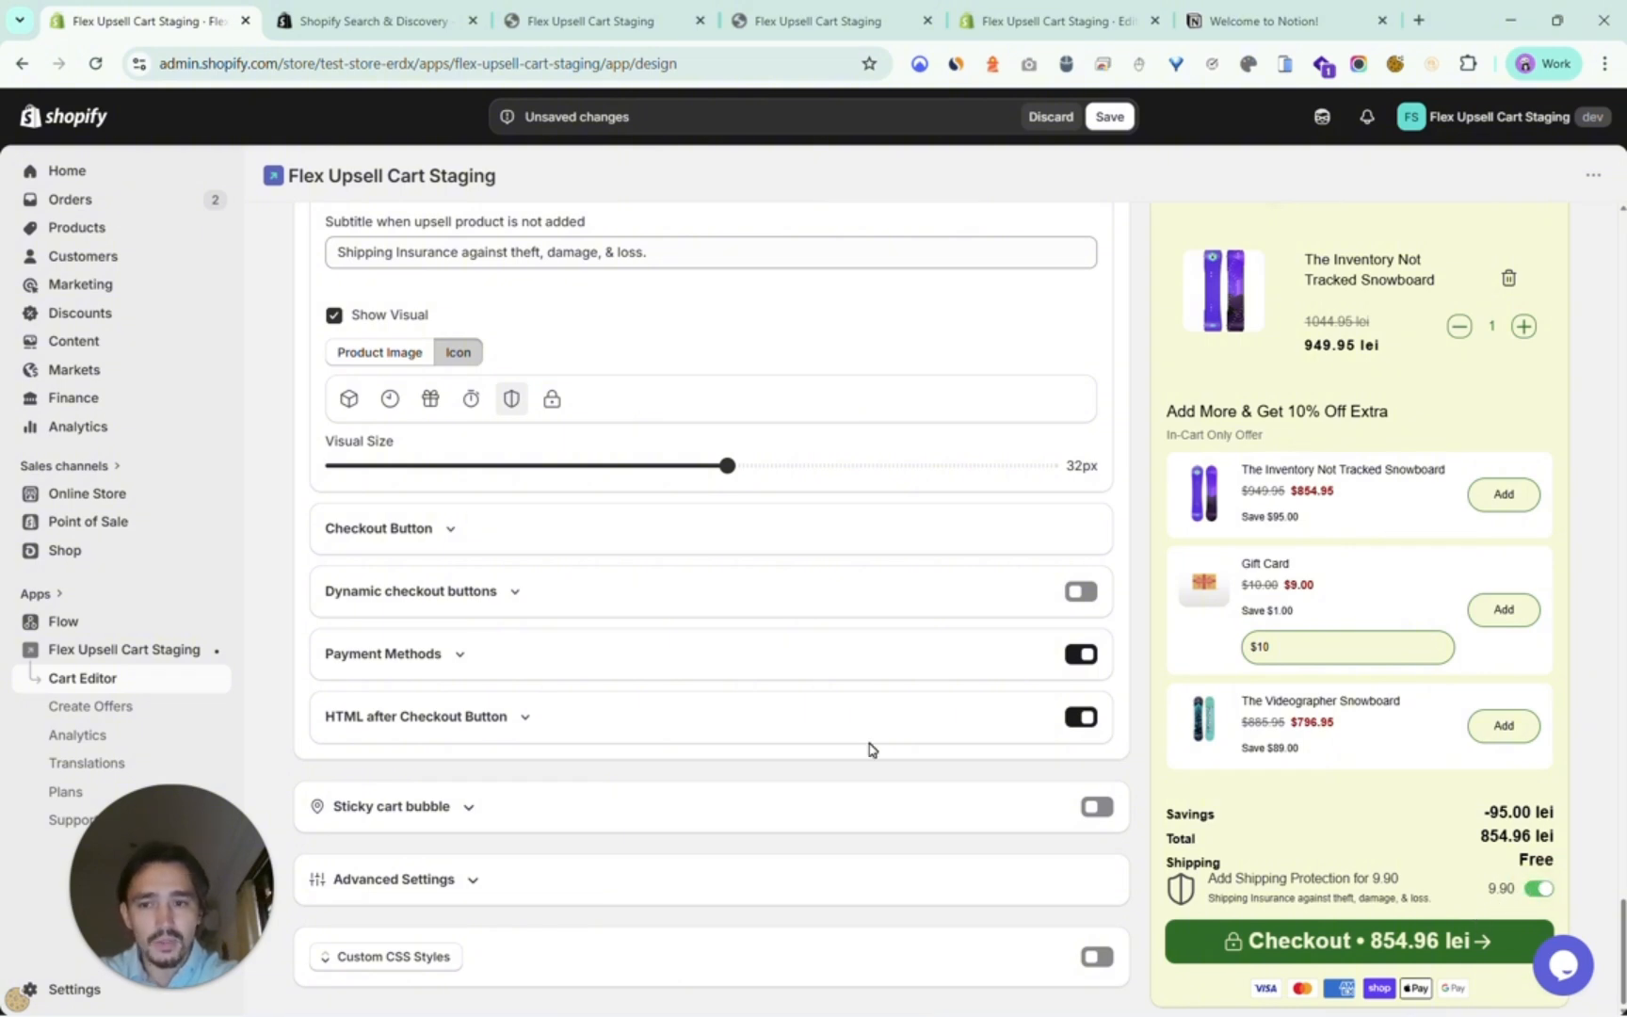
pyautogui.scroll(6, 774, 675)
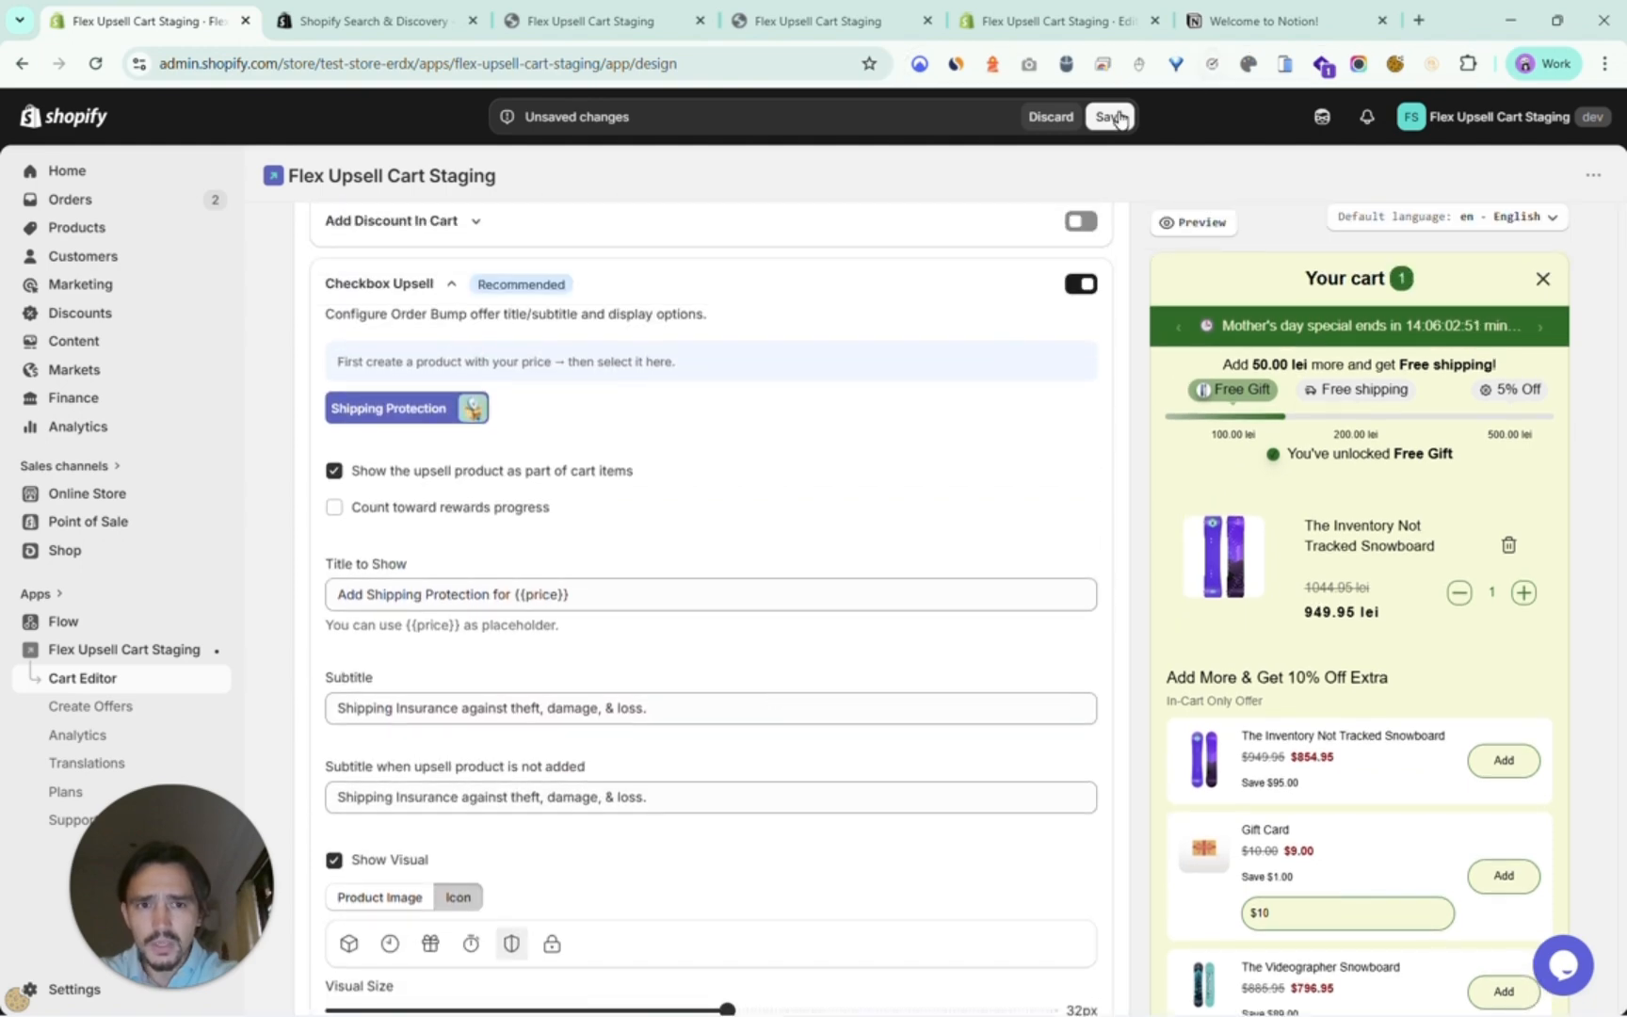
pyautogui.click(1111, 117)
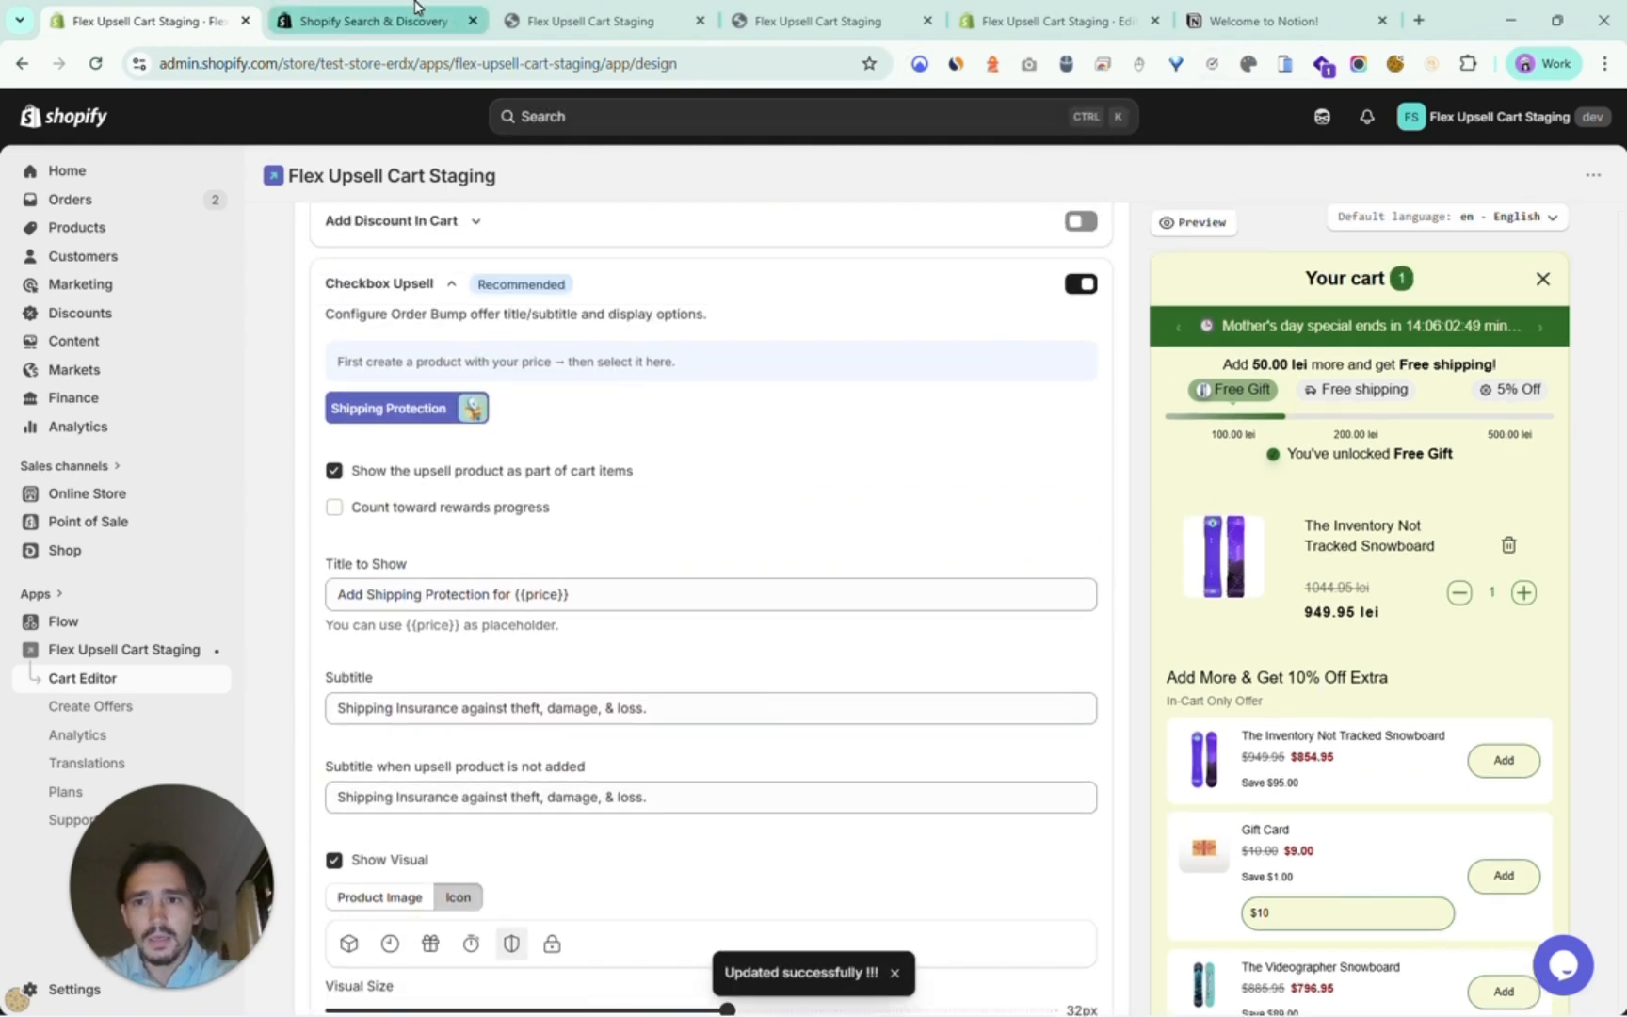
# Open the storefront in a new tab from the cart editor's preview.
pyautogui.click(722, 8)
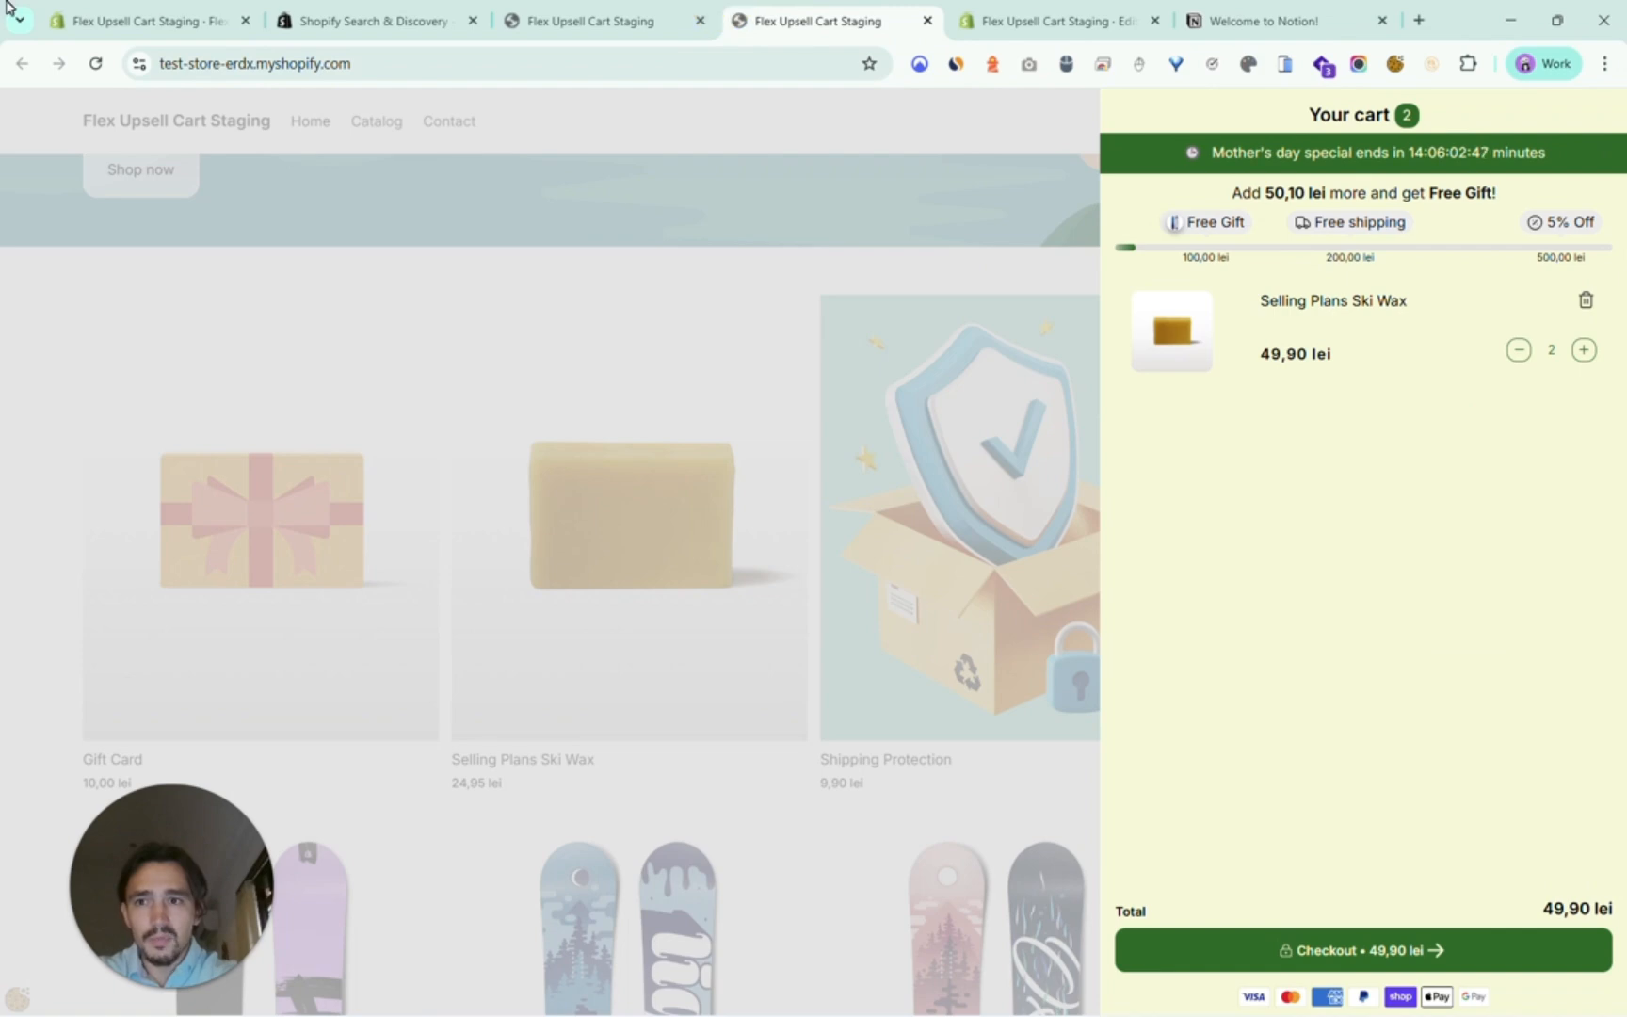
pyautogui.click(166, 14)
pyautogui.click(1200, 223)
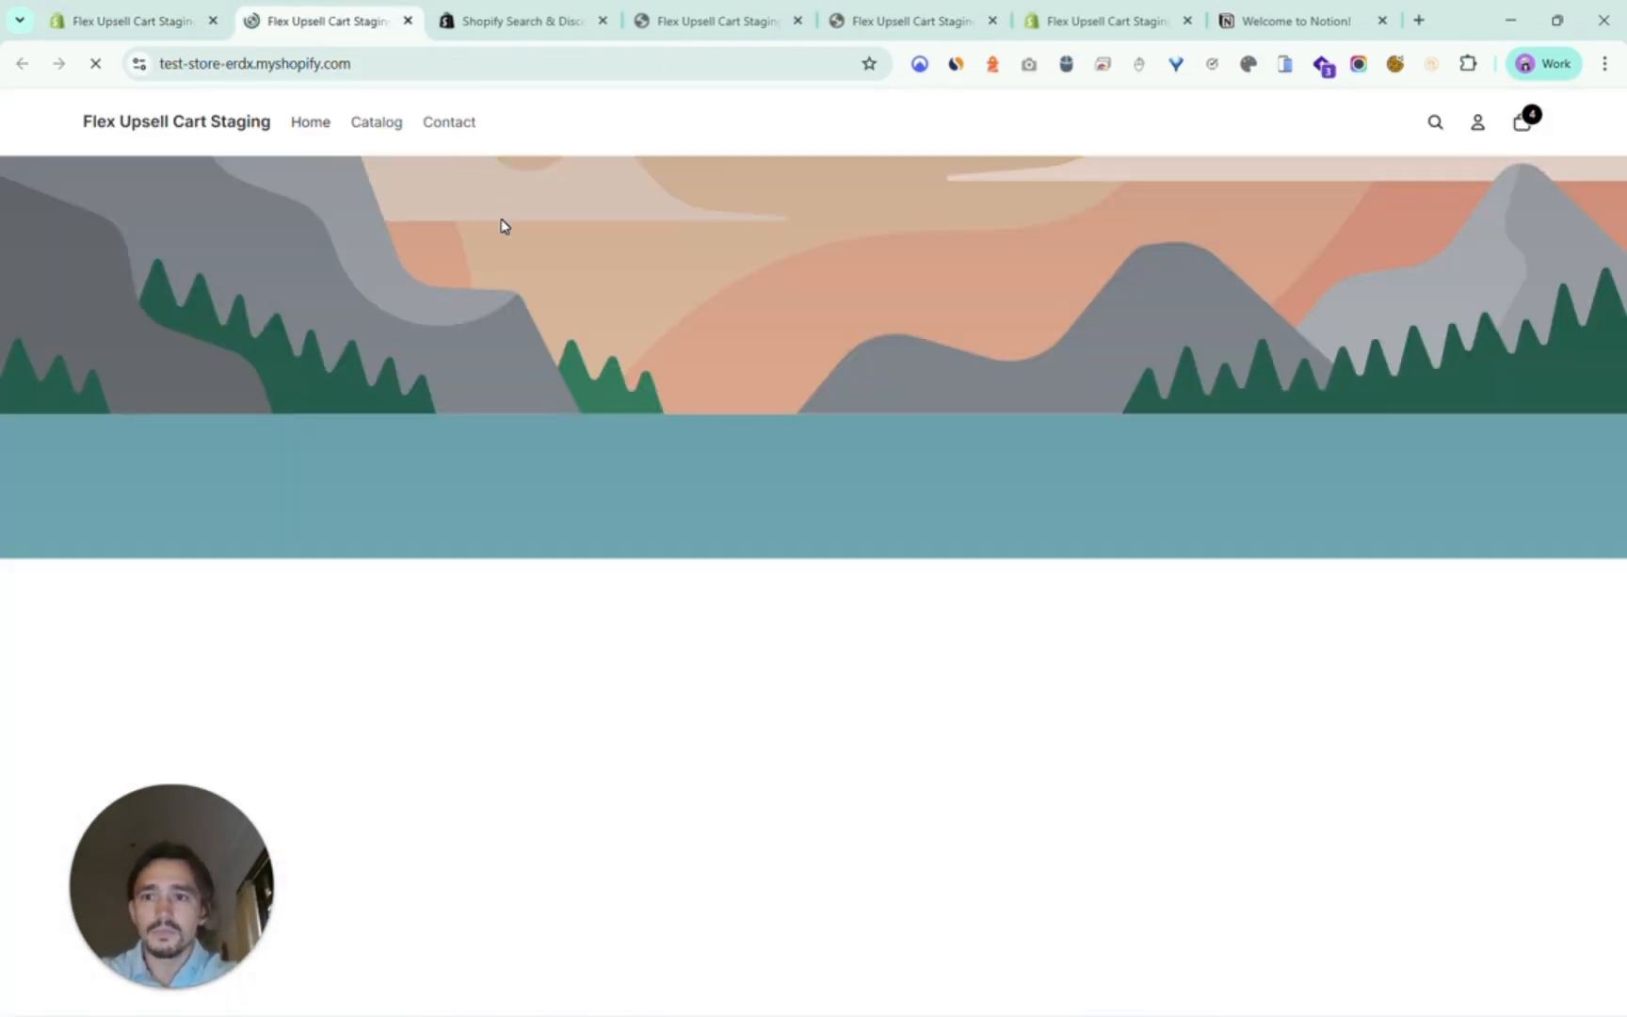
# Add The Compare at Price Snowboard to the cart, turn on the Shipping Protection add-on and review the cart items.
pyautogui.scroll(-10, 1272, 593)
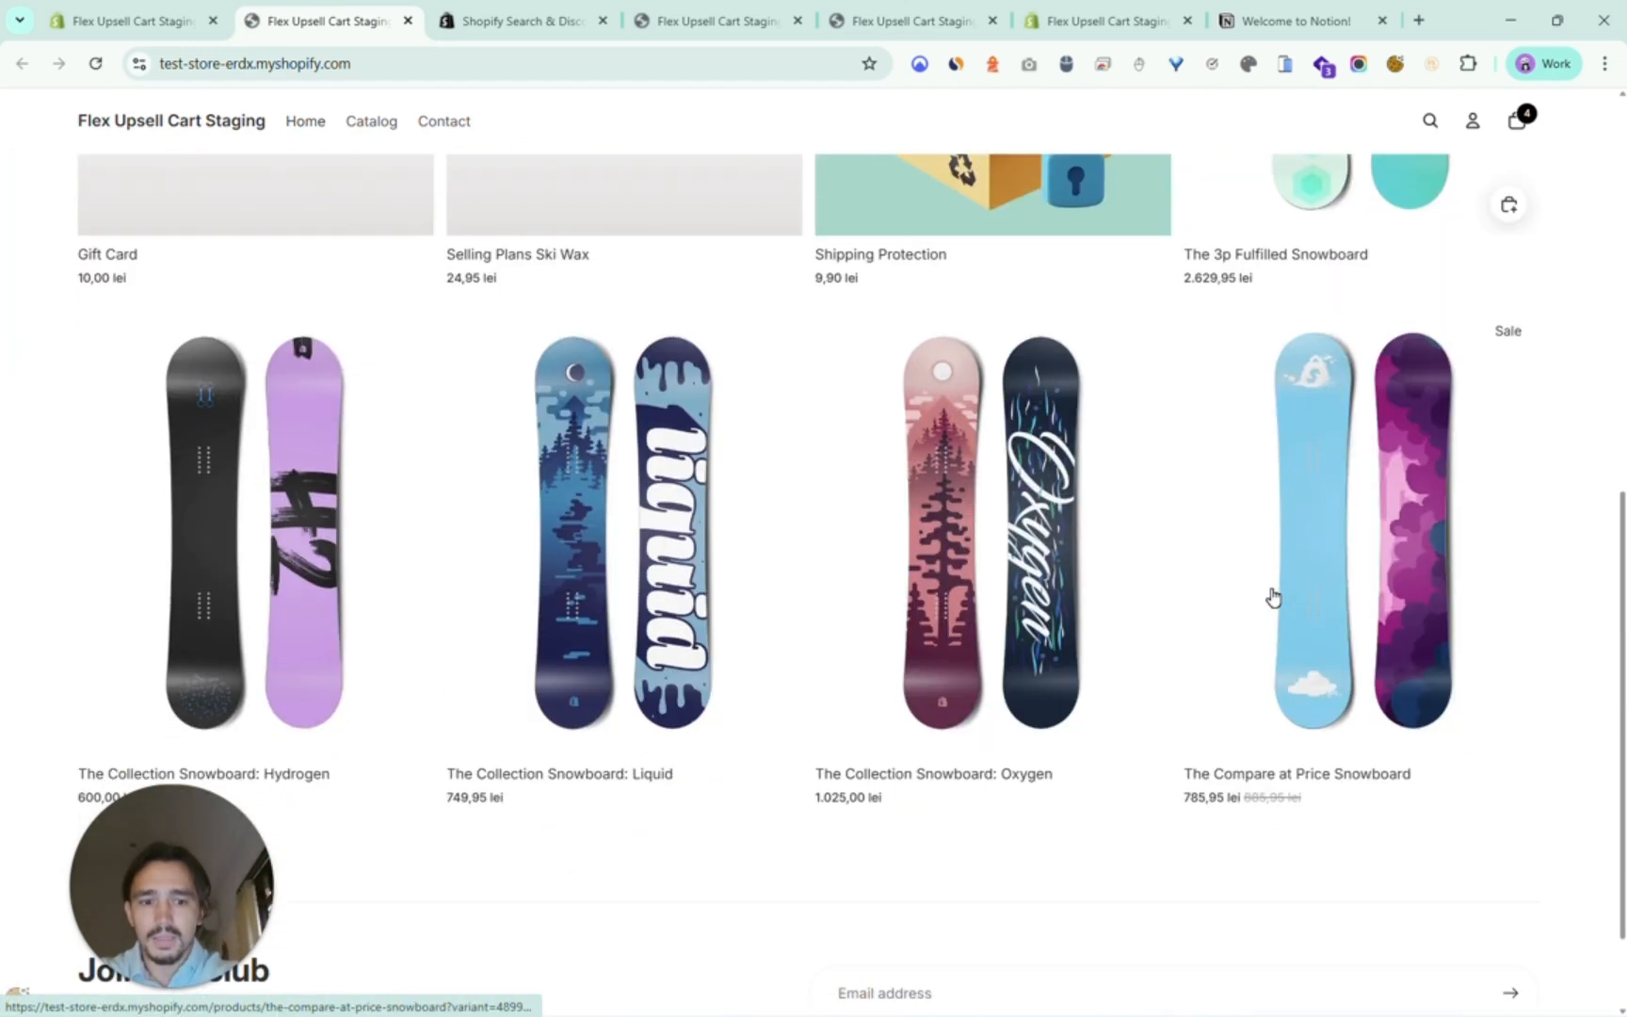
pyautogui.click(1499, 658)
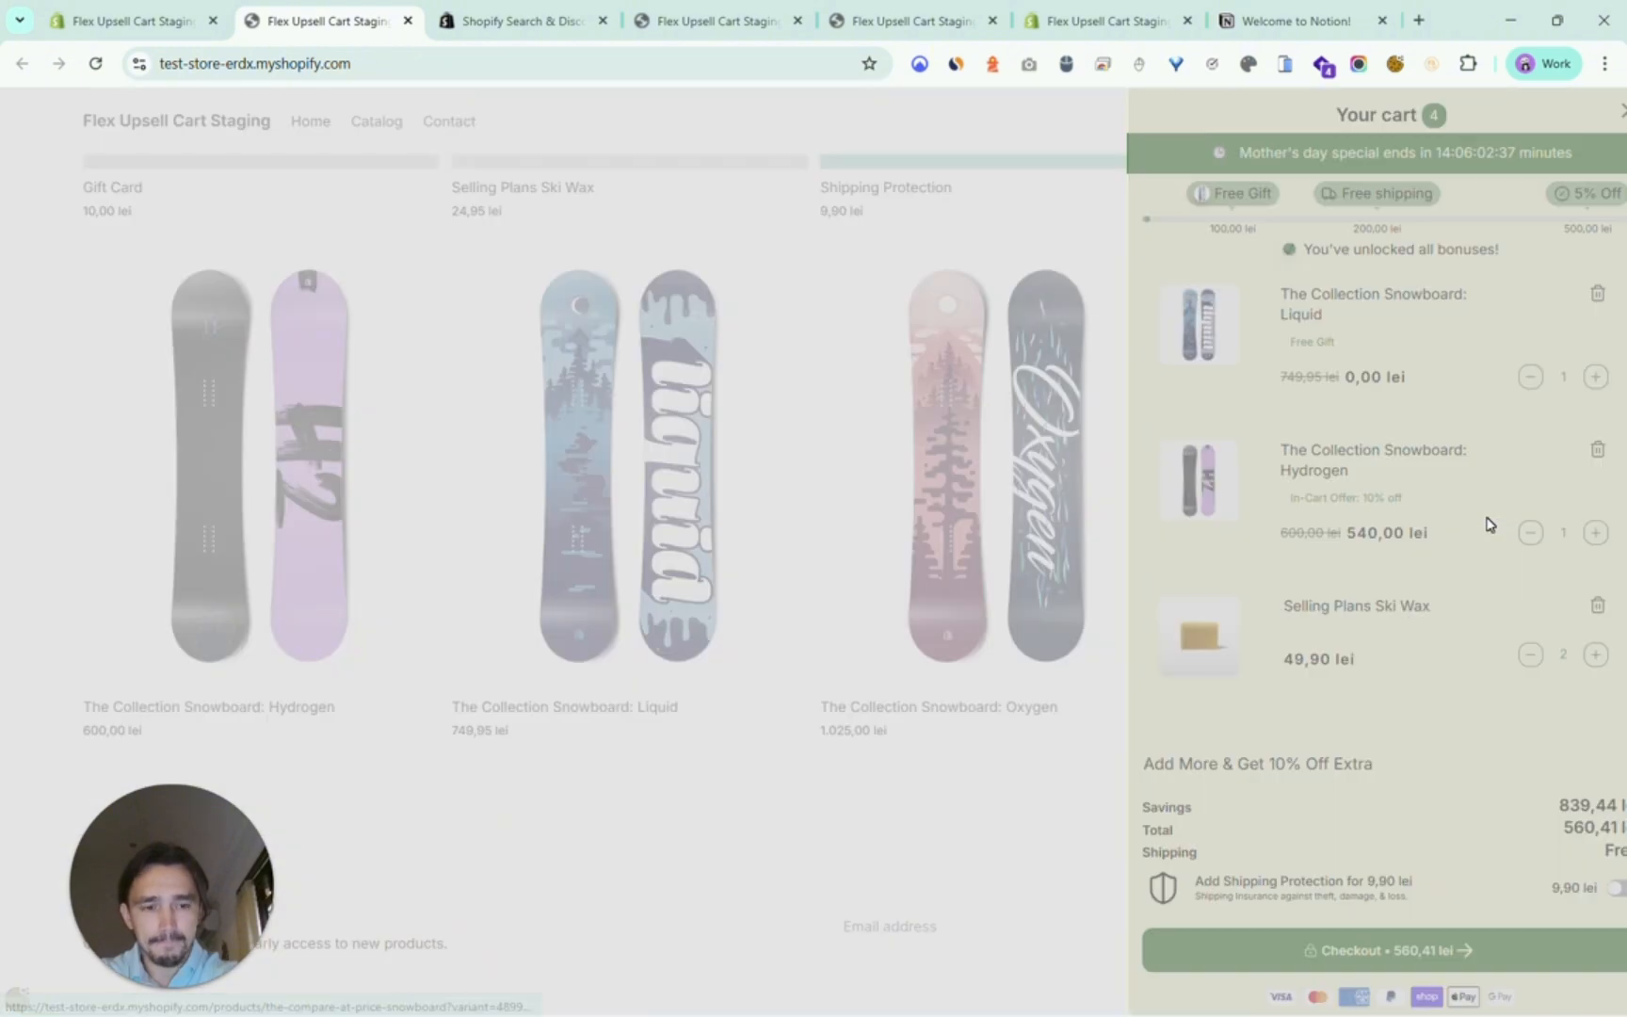
pyautogui.click(1594, 889)
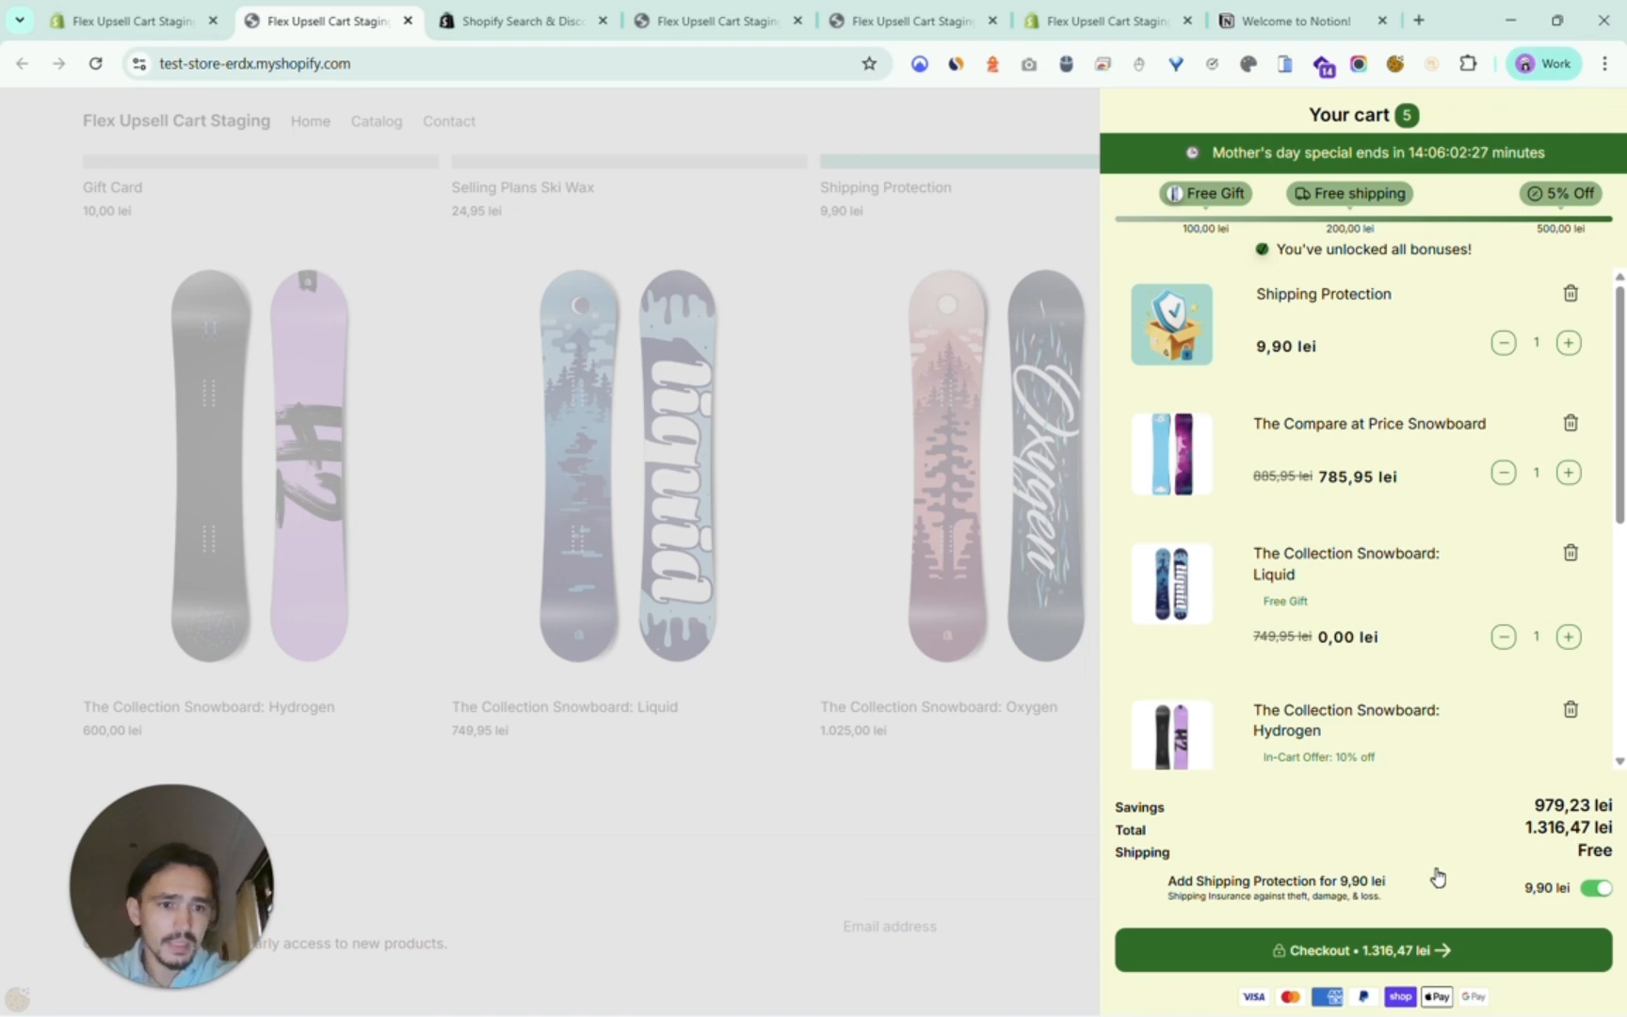
pyautogui.scroll(-5, 1429, 642)
pyautogui.scroll(5, 1430, 642)
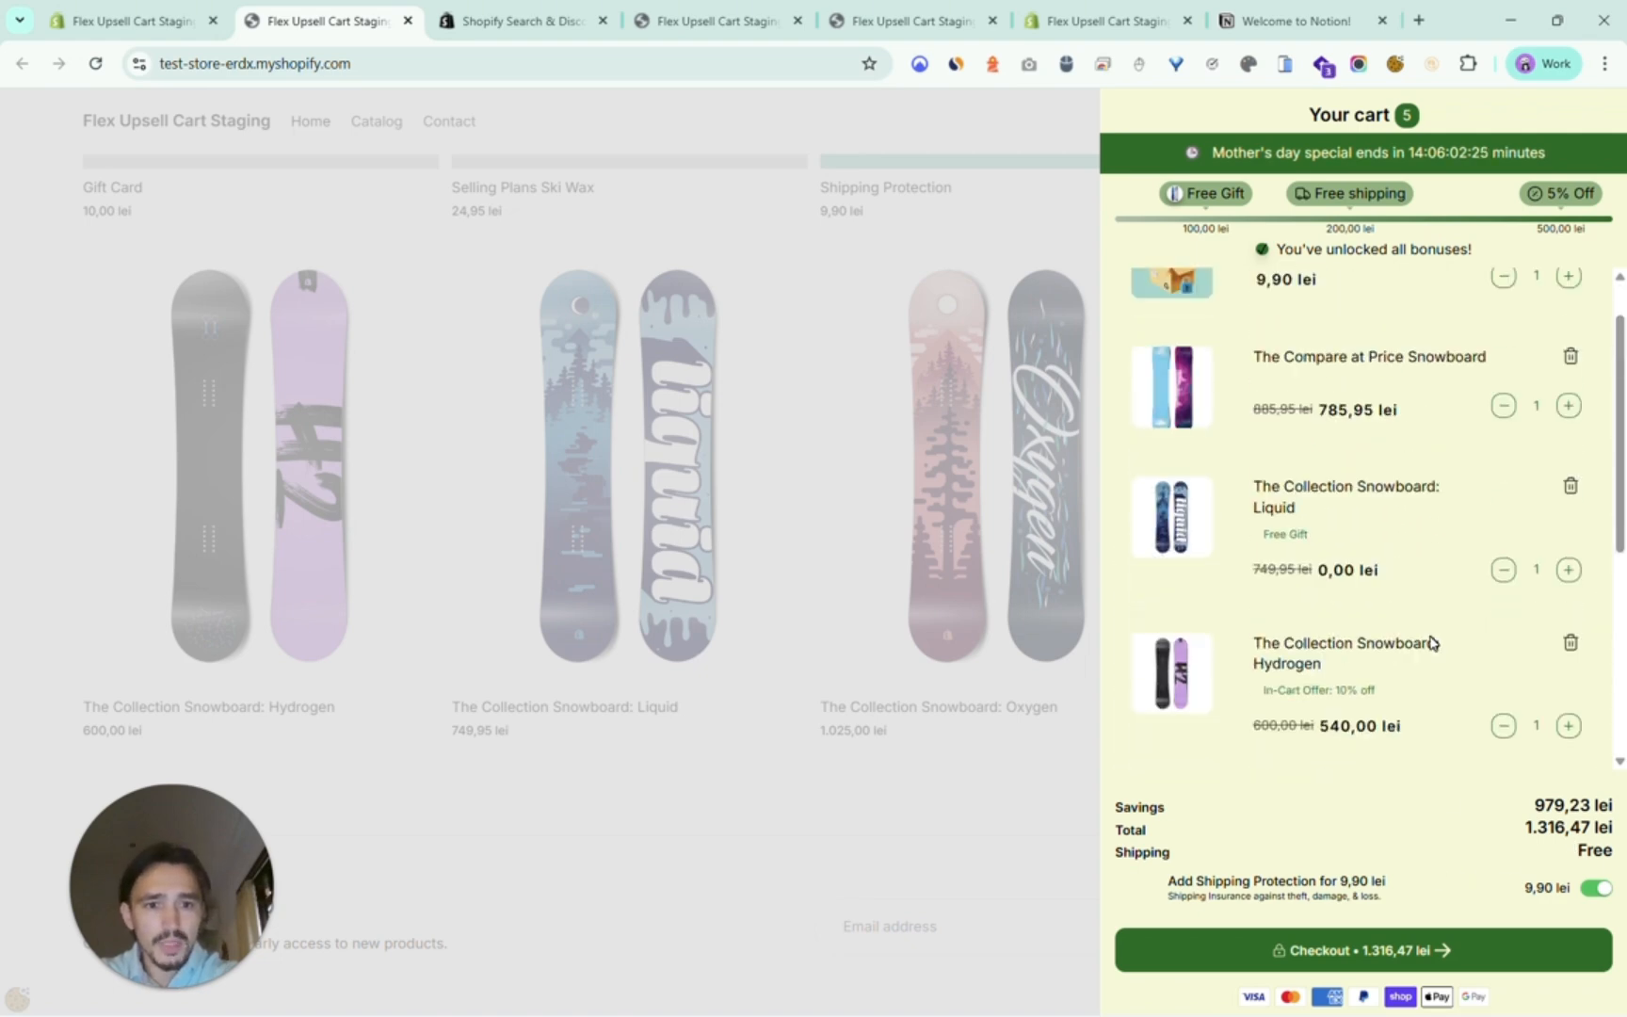
pyautogui.scroll(1, 1429, 642)
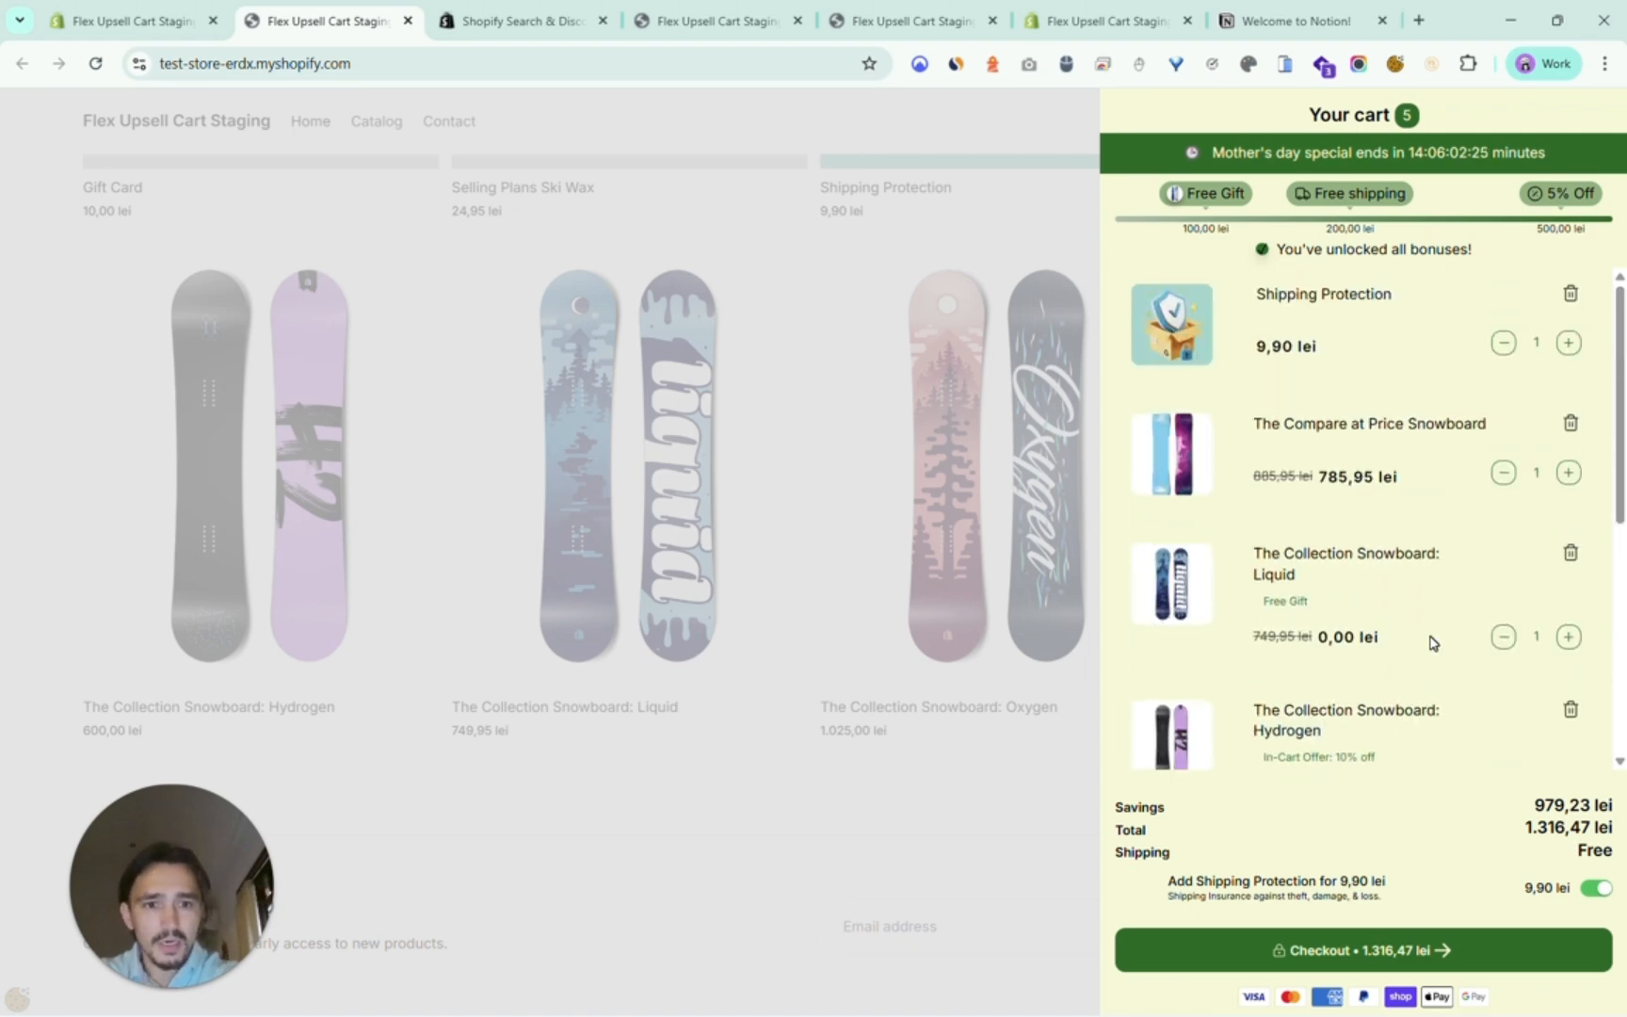
# Return to the cart editor, stop showing the upsell product as part of the cart items and save.
pyautogui.click(194, 7)
pyautogui.scroll(-1, 564, 377)
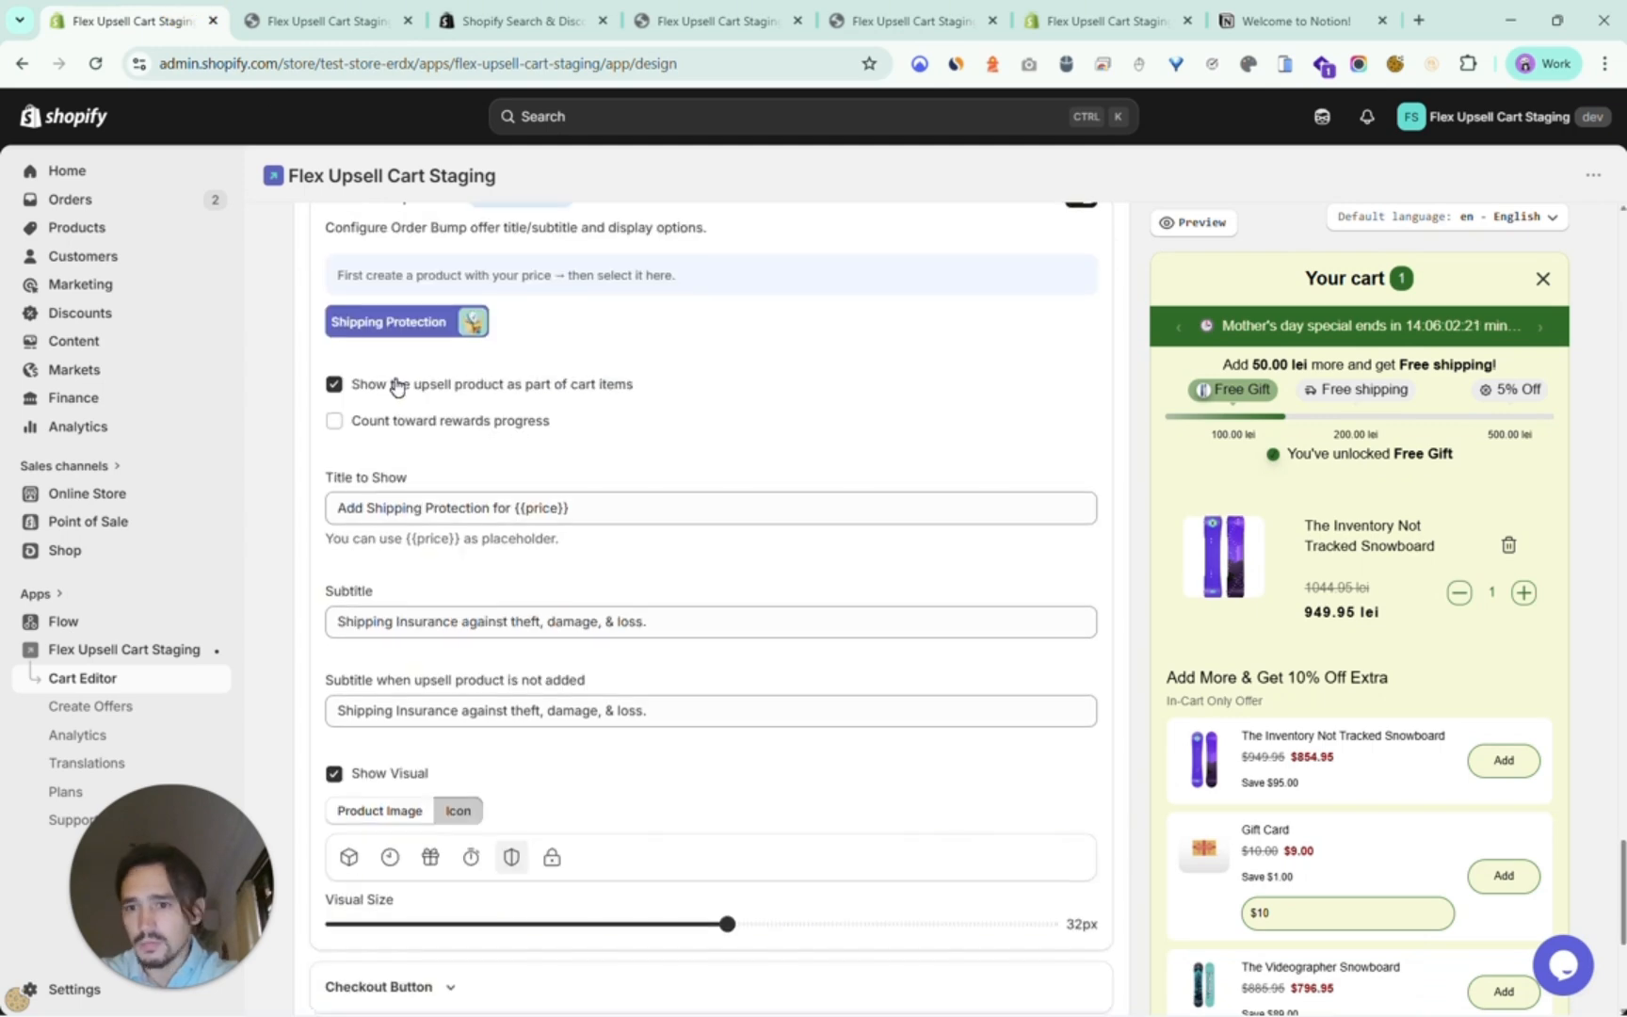
pyautogui.click(396, 385)
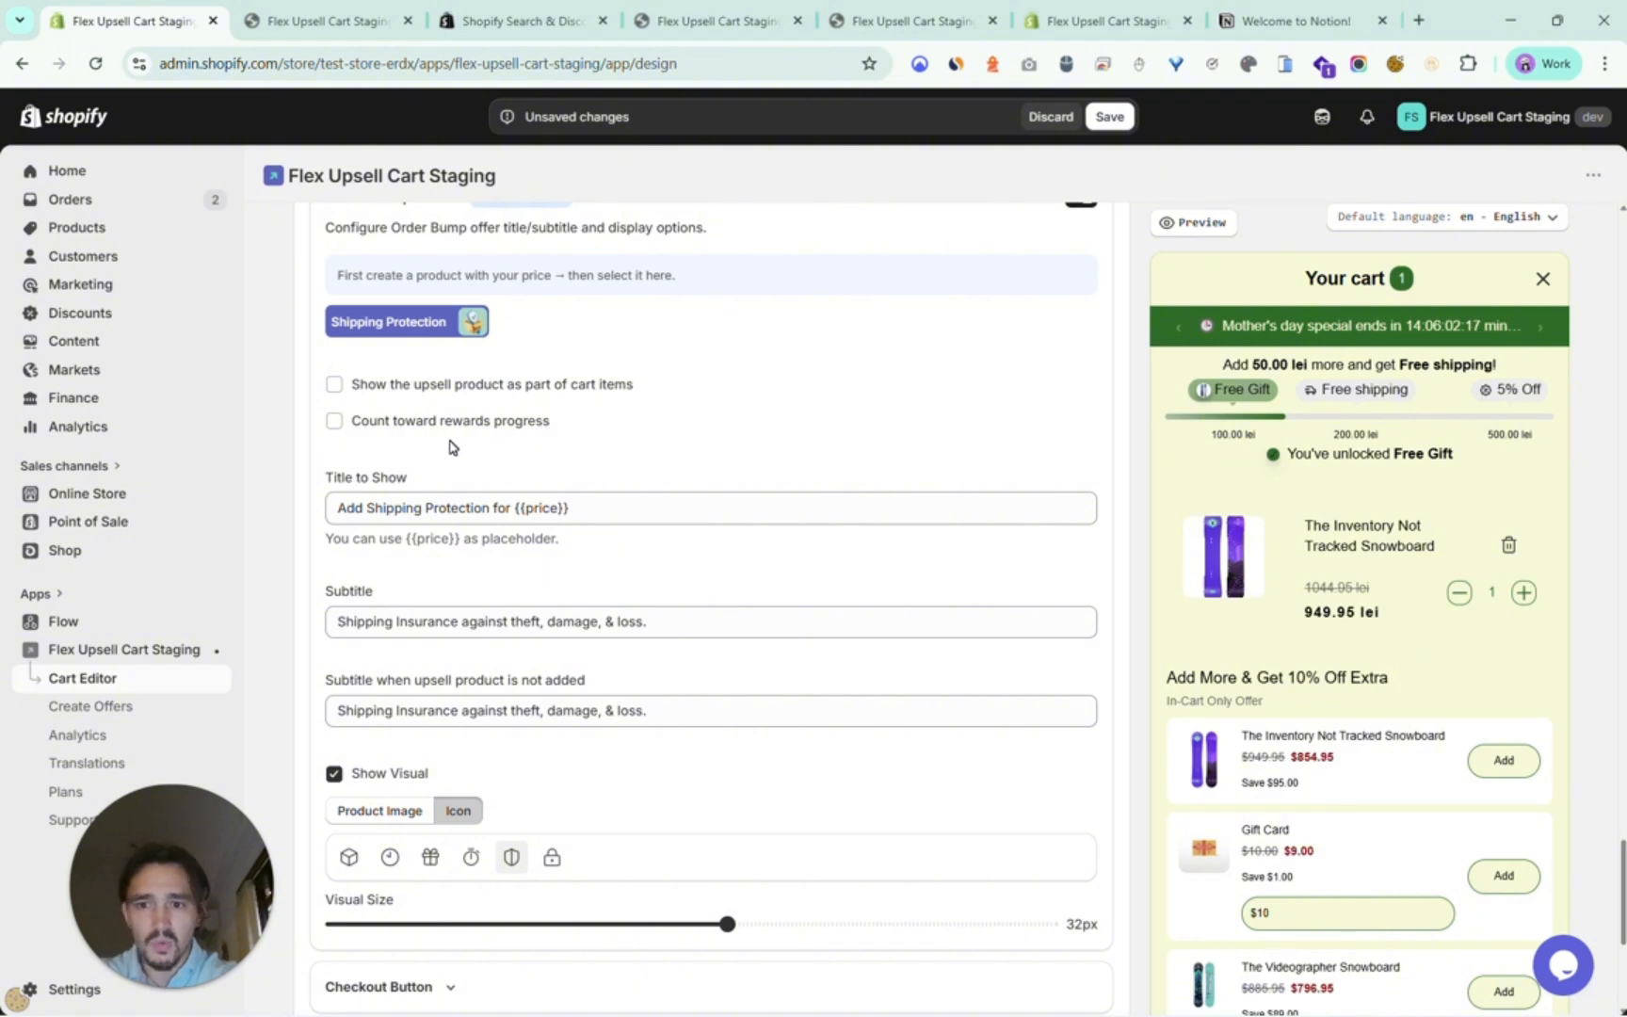
pyautogui.click(1108, 117)
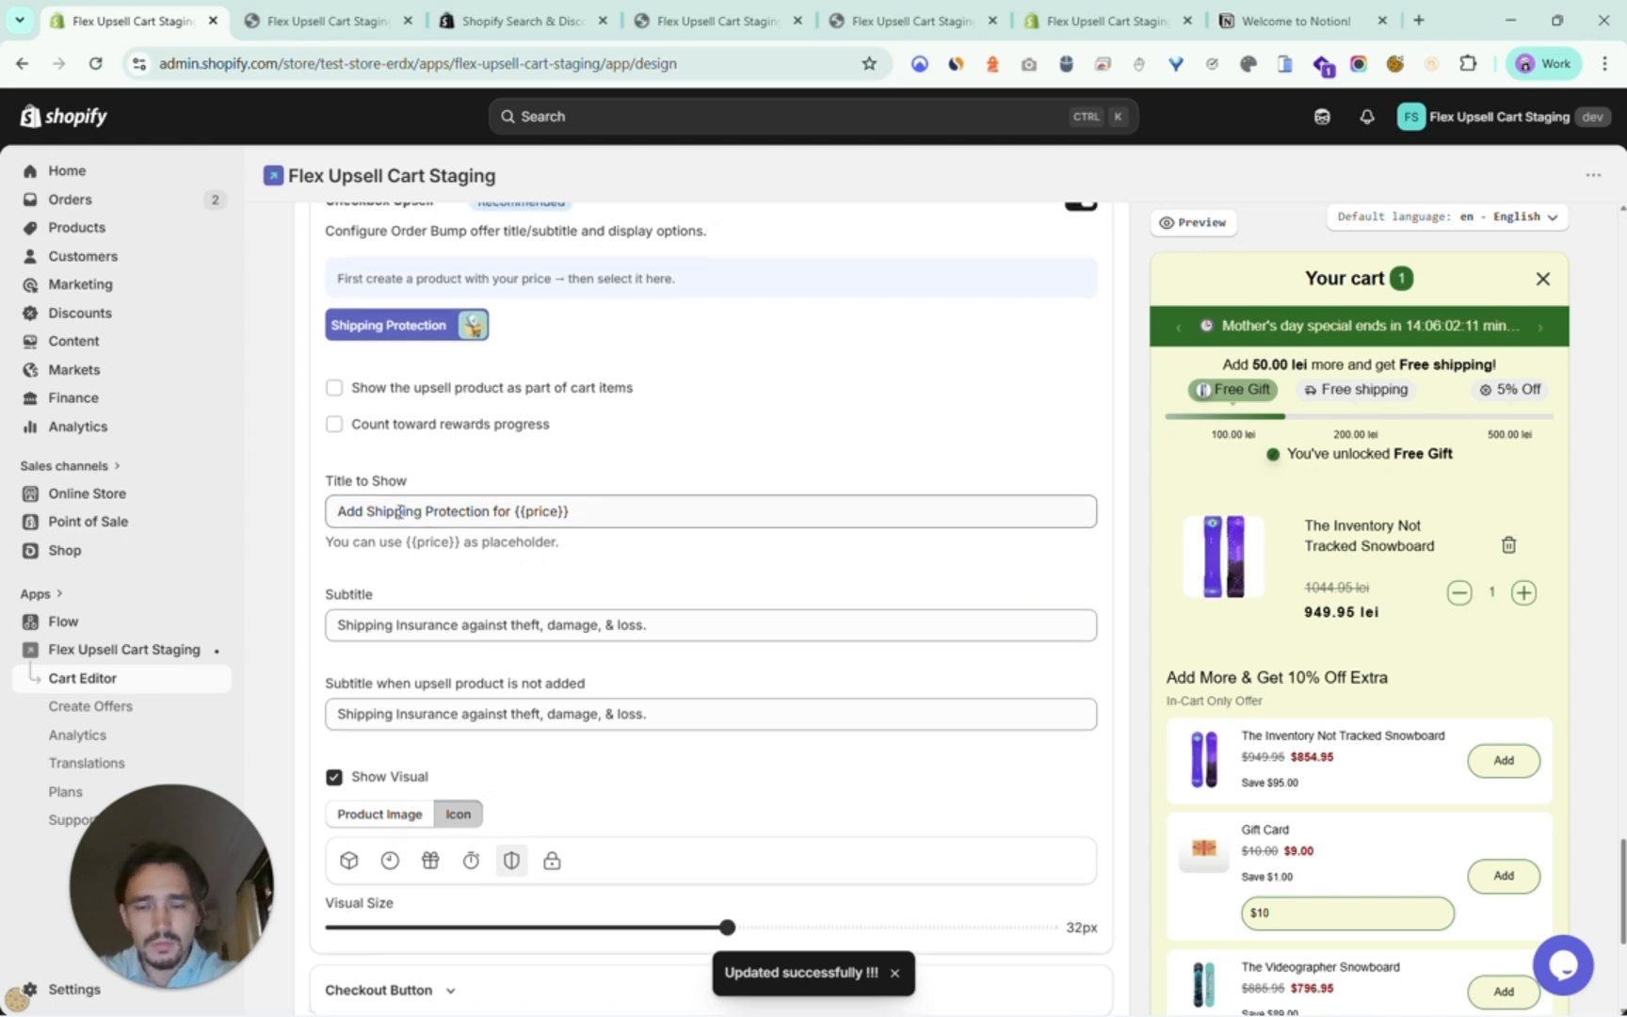
# Compare the checkbox upsell settings, including rewards progress counting, with the storefront carts and return to the cart editor.
pyautogui.scroll(1, 544, 485)
pyautogui.scroll(1, 544, 485)
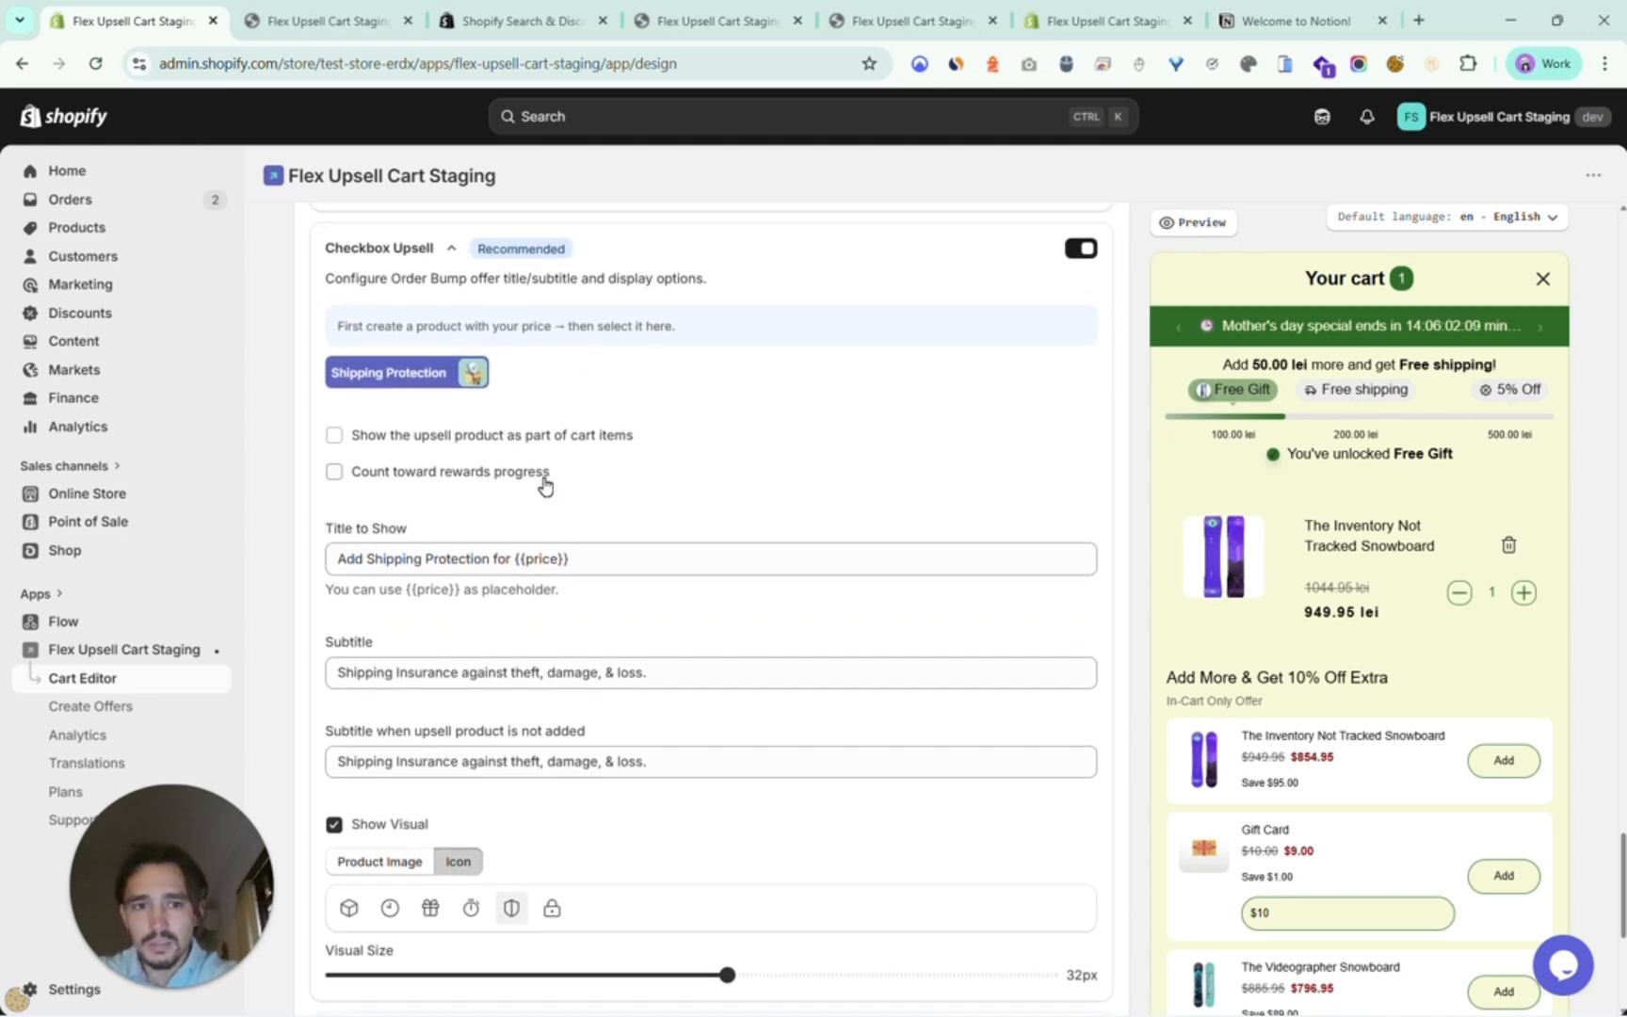
pyautogui.scroll(-2, 1315, 728)
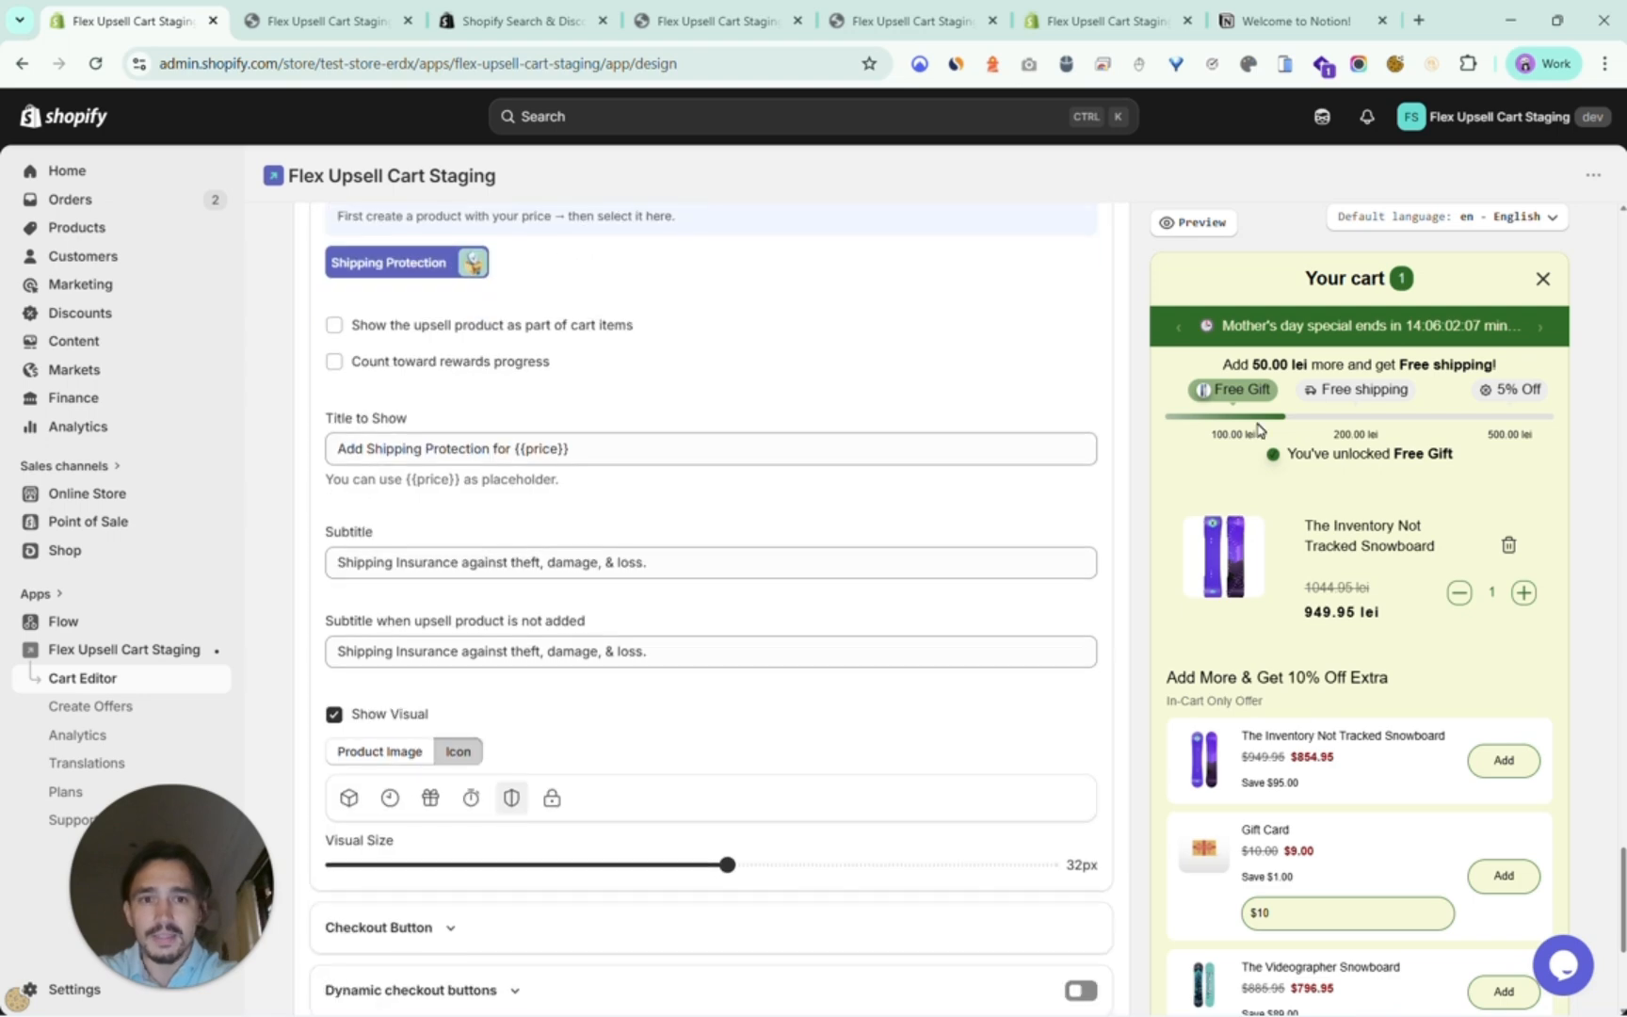
pyautogui.click(935, 11)
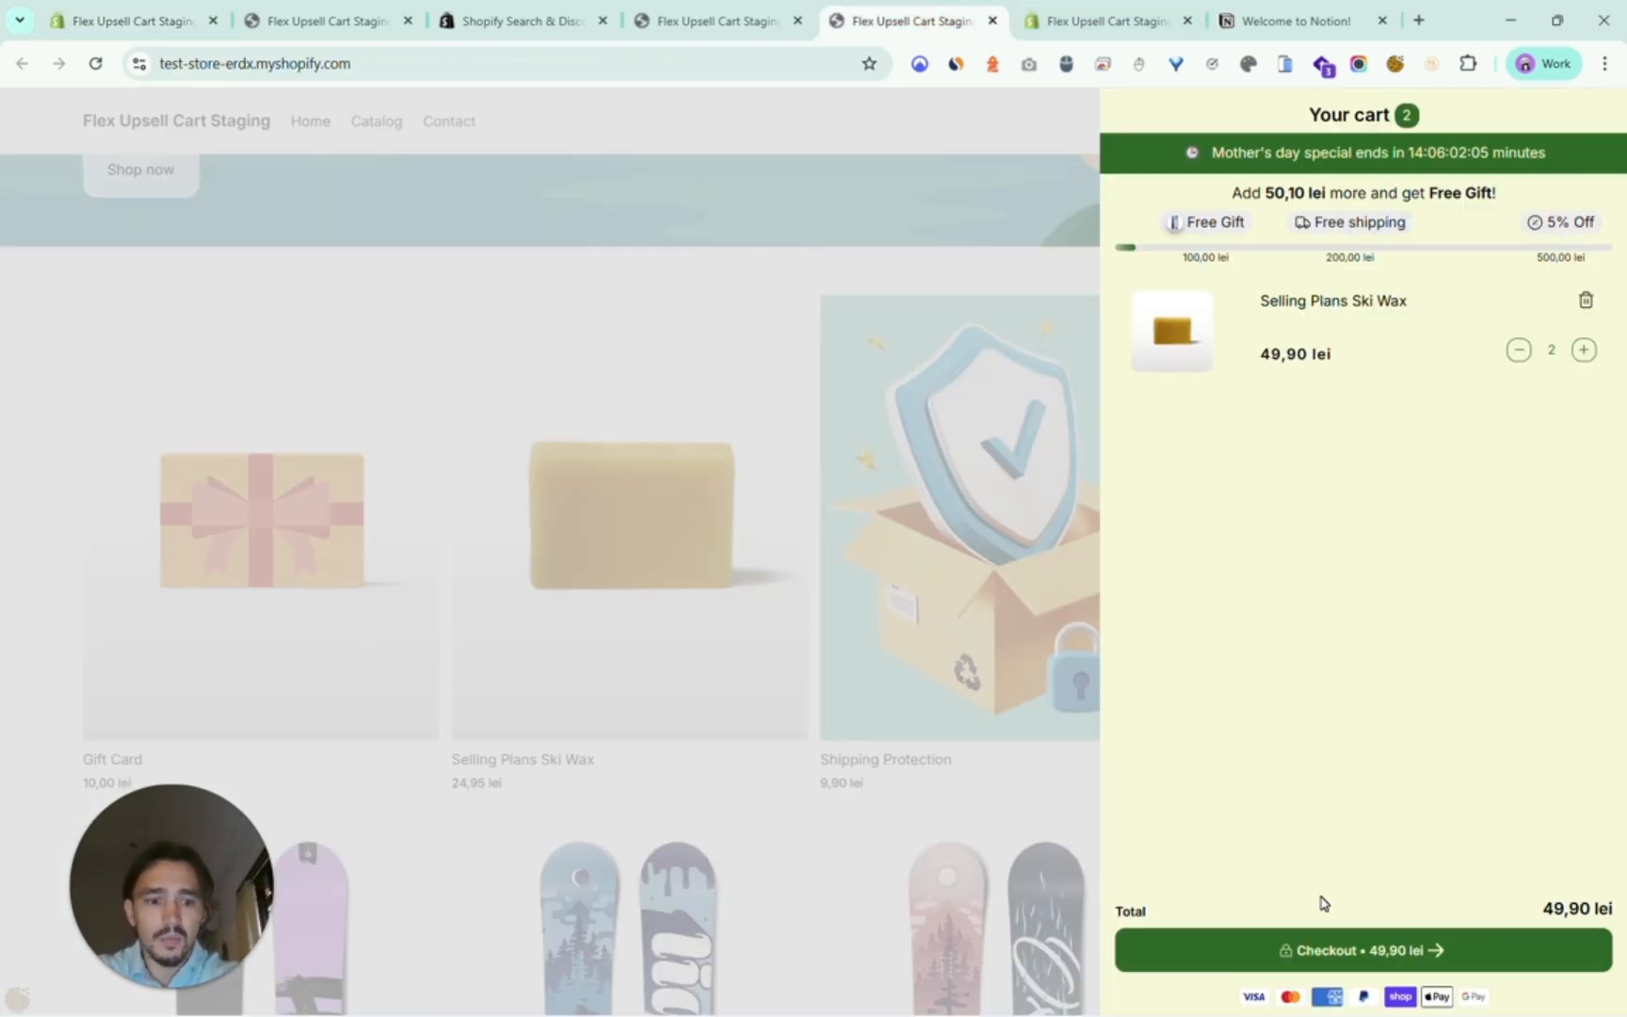
pyautogui.click(364, 9)
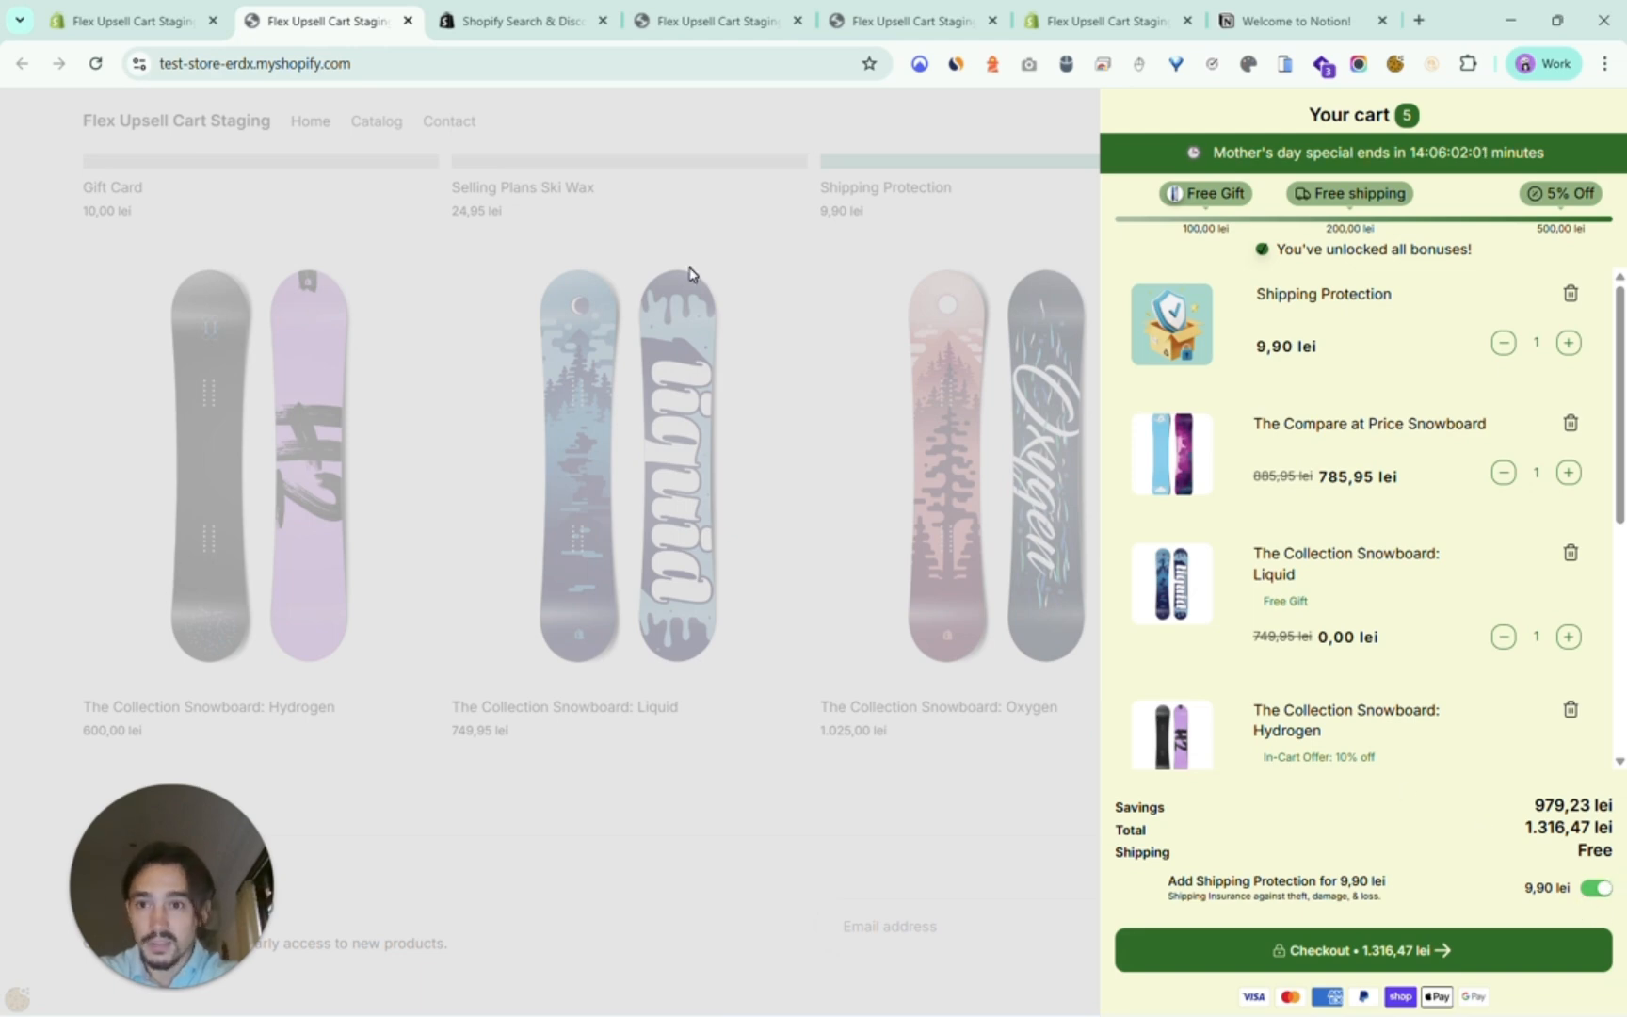
pyautogui.click(182, 8)
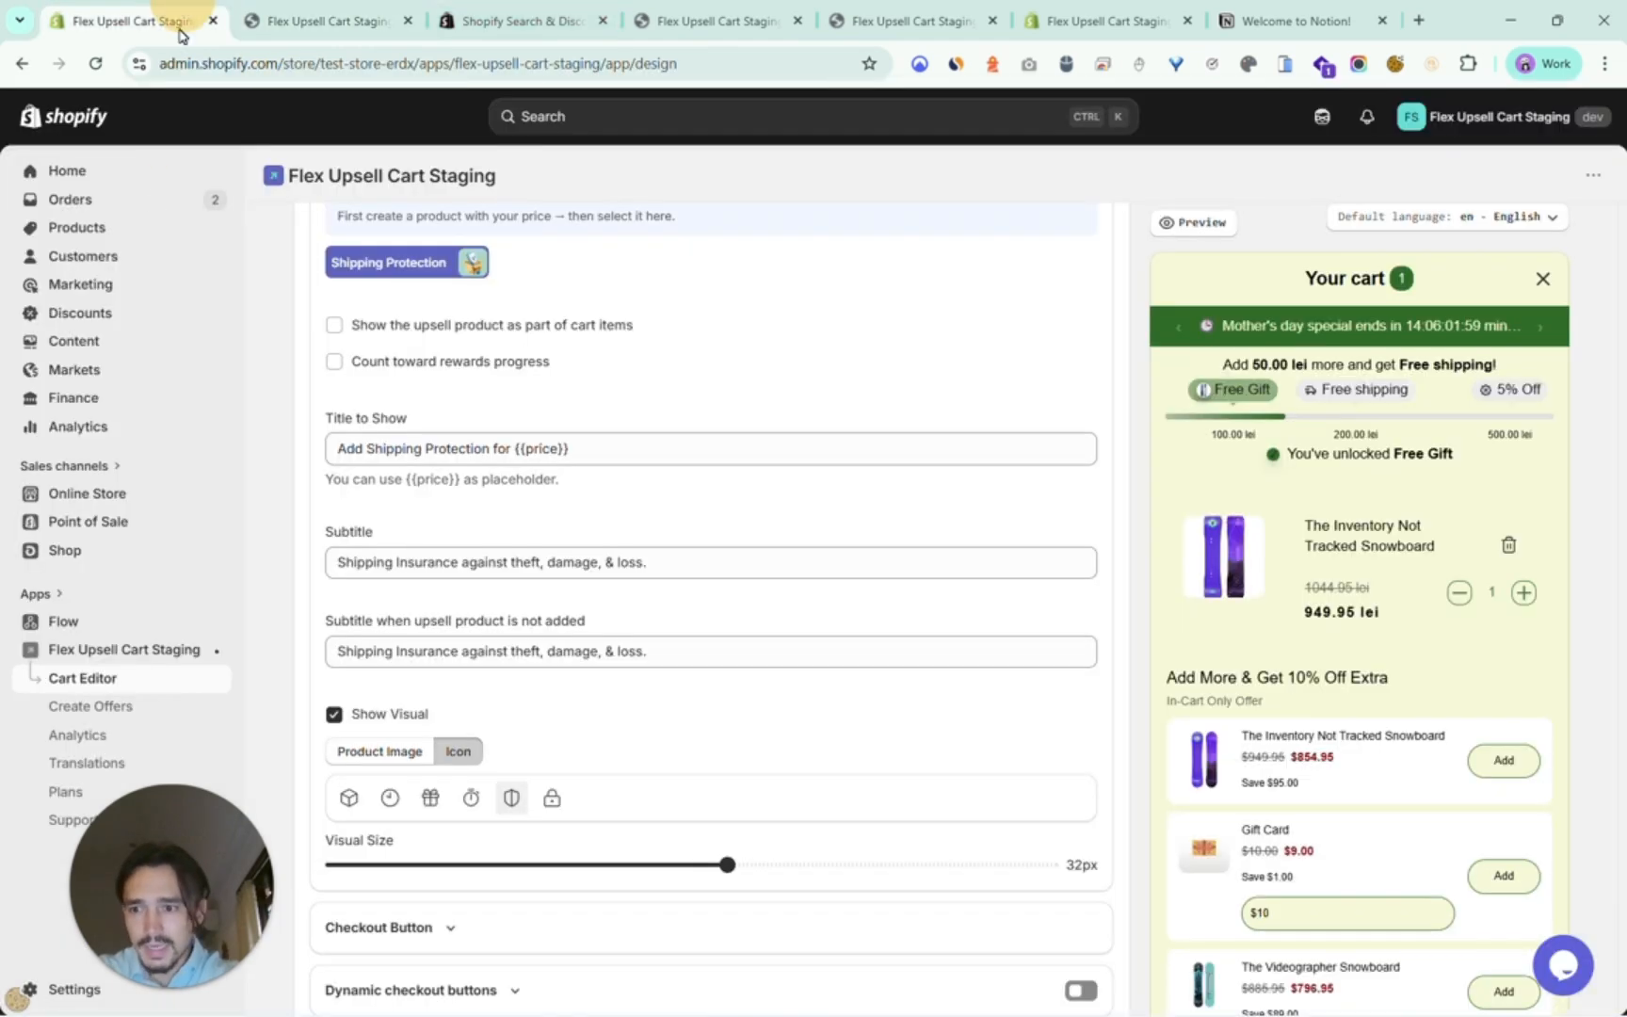
# Open the app's translations and add Spanish as a new cart language.
pyautogui.click(107, 764)
pyautogui.moveTo(282, 852); pyautogui.dragTo(126, 858)
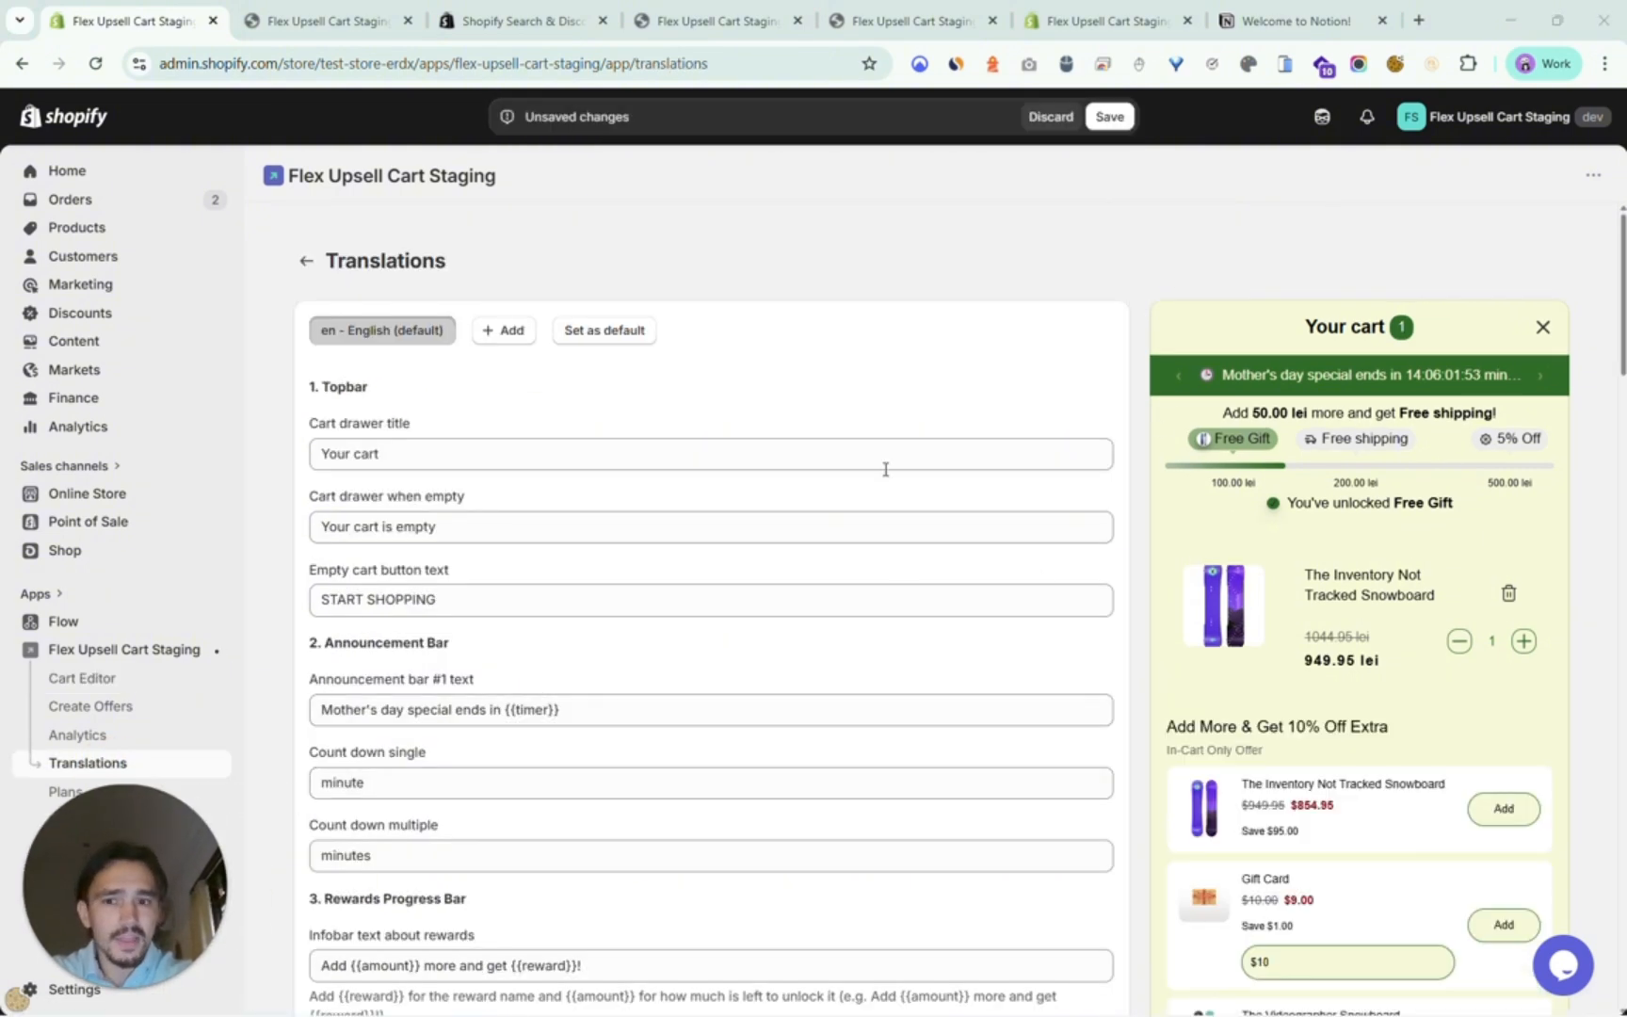
pyautogui.scroll(-1, 602, 419)
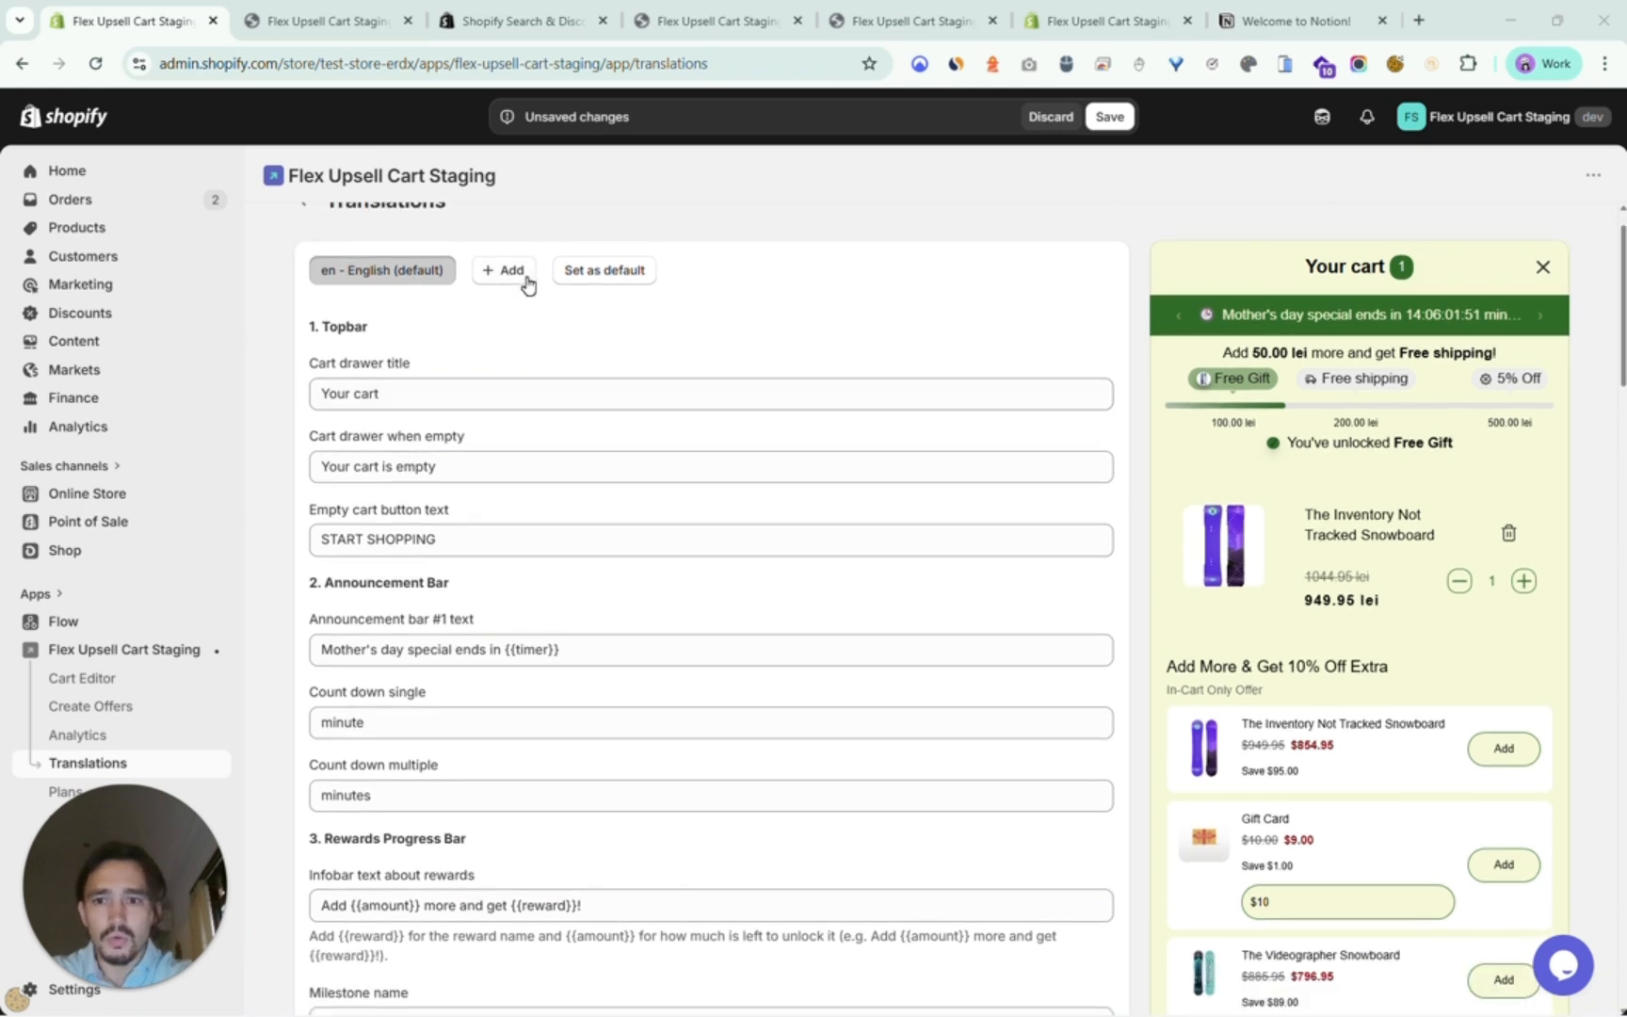
pyautogui.click(526, 273)
pyautogui.click(533, 259)
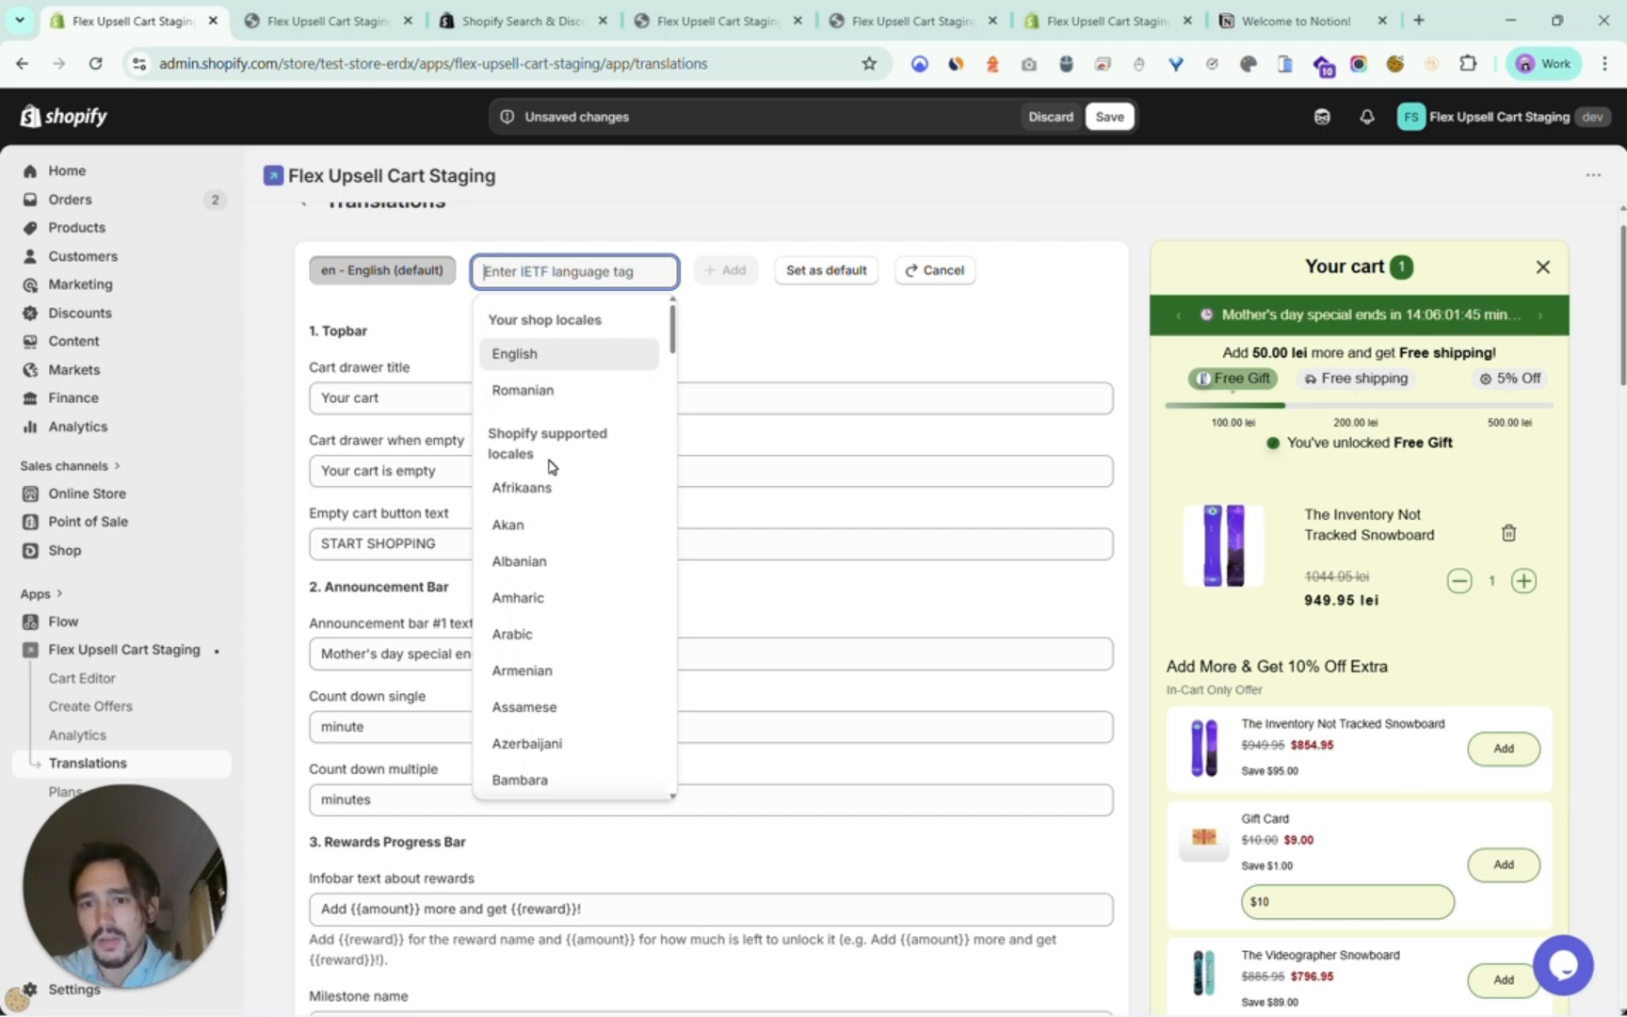
pyautogui.write('Spani')
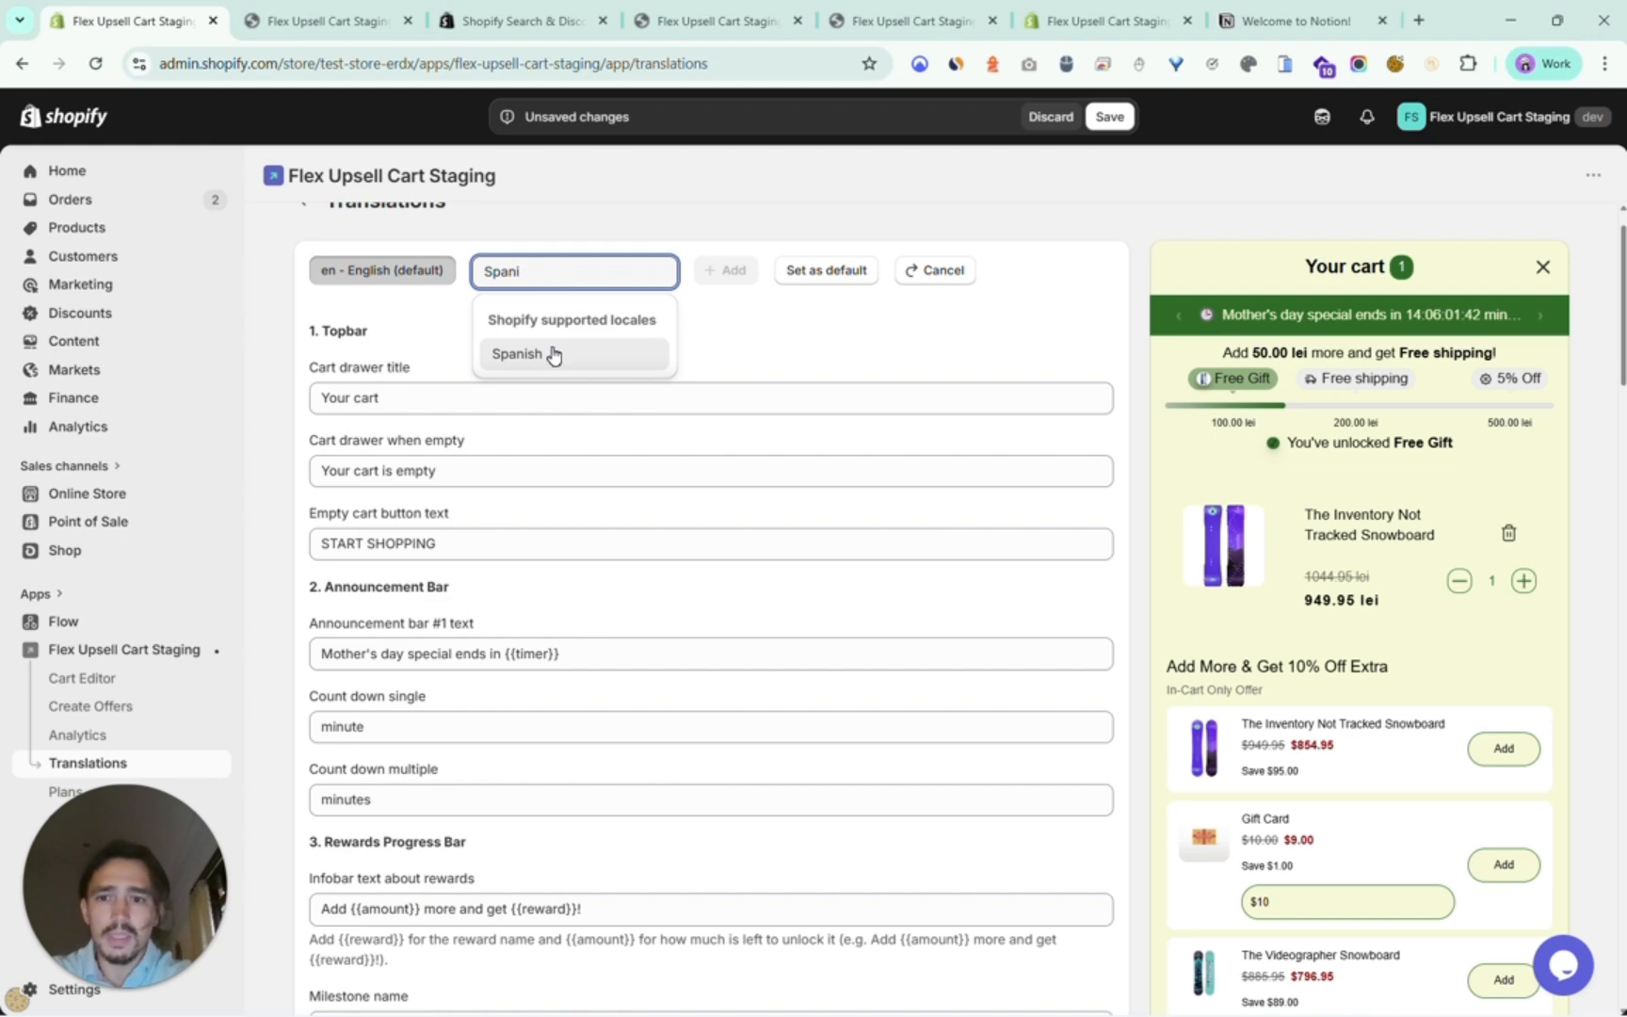
pyautogui.click(554, 355)
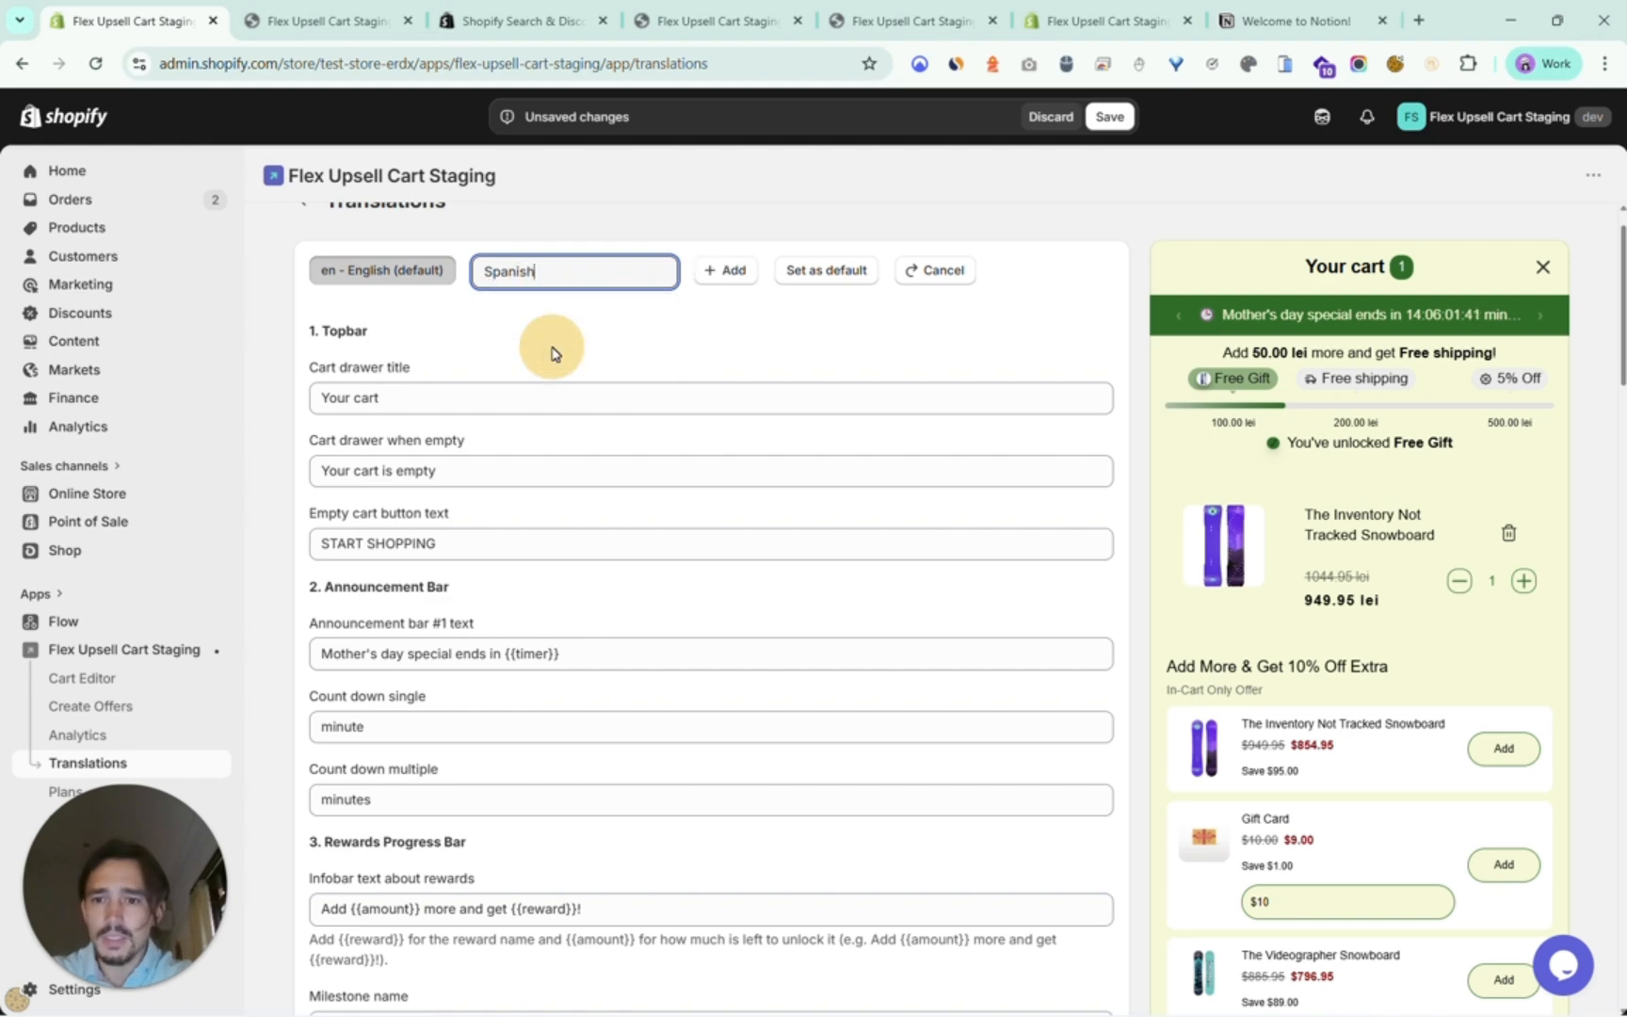
pyautogui.click(729, 273)
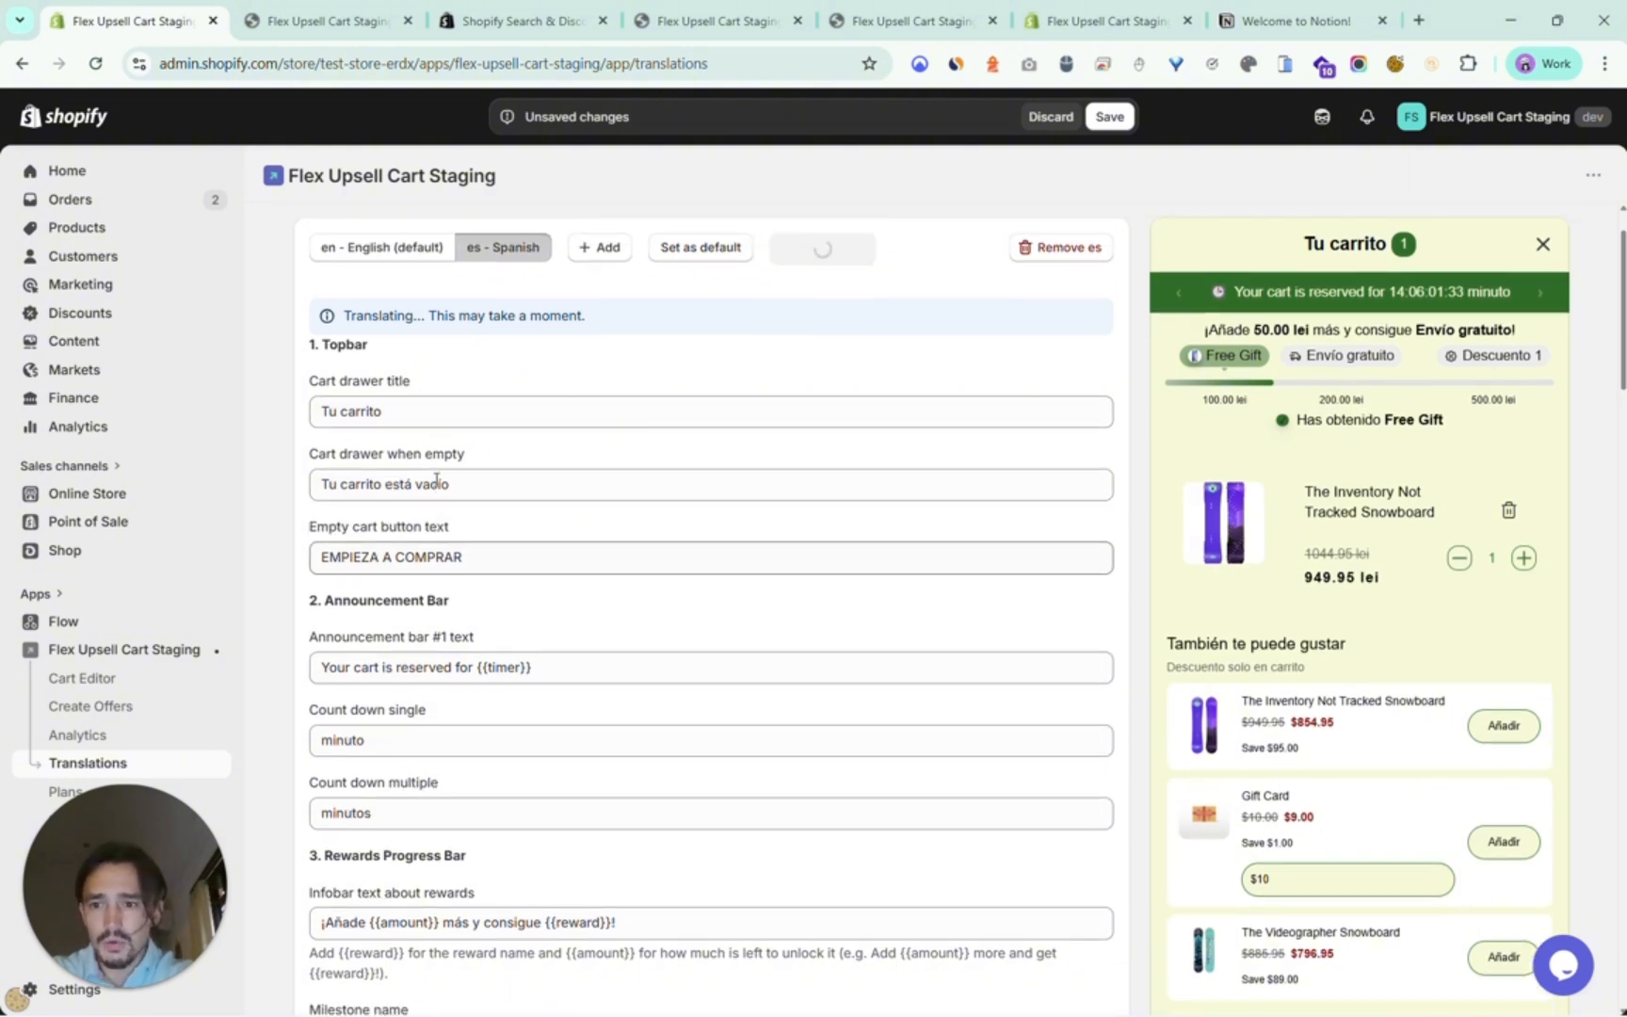
# Change the Spanish cart drawer title to "Mi carrito", check the announcement bar text and save the translations.
pyautogui.doubleClick(334, 382)
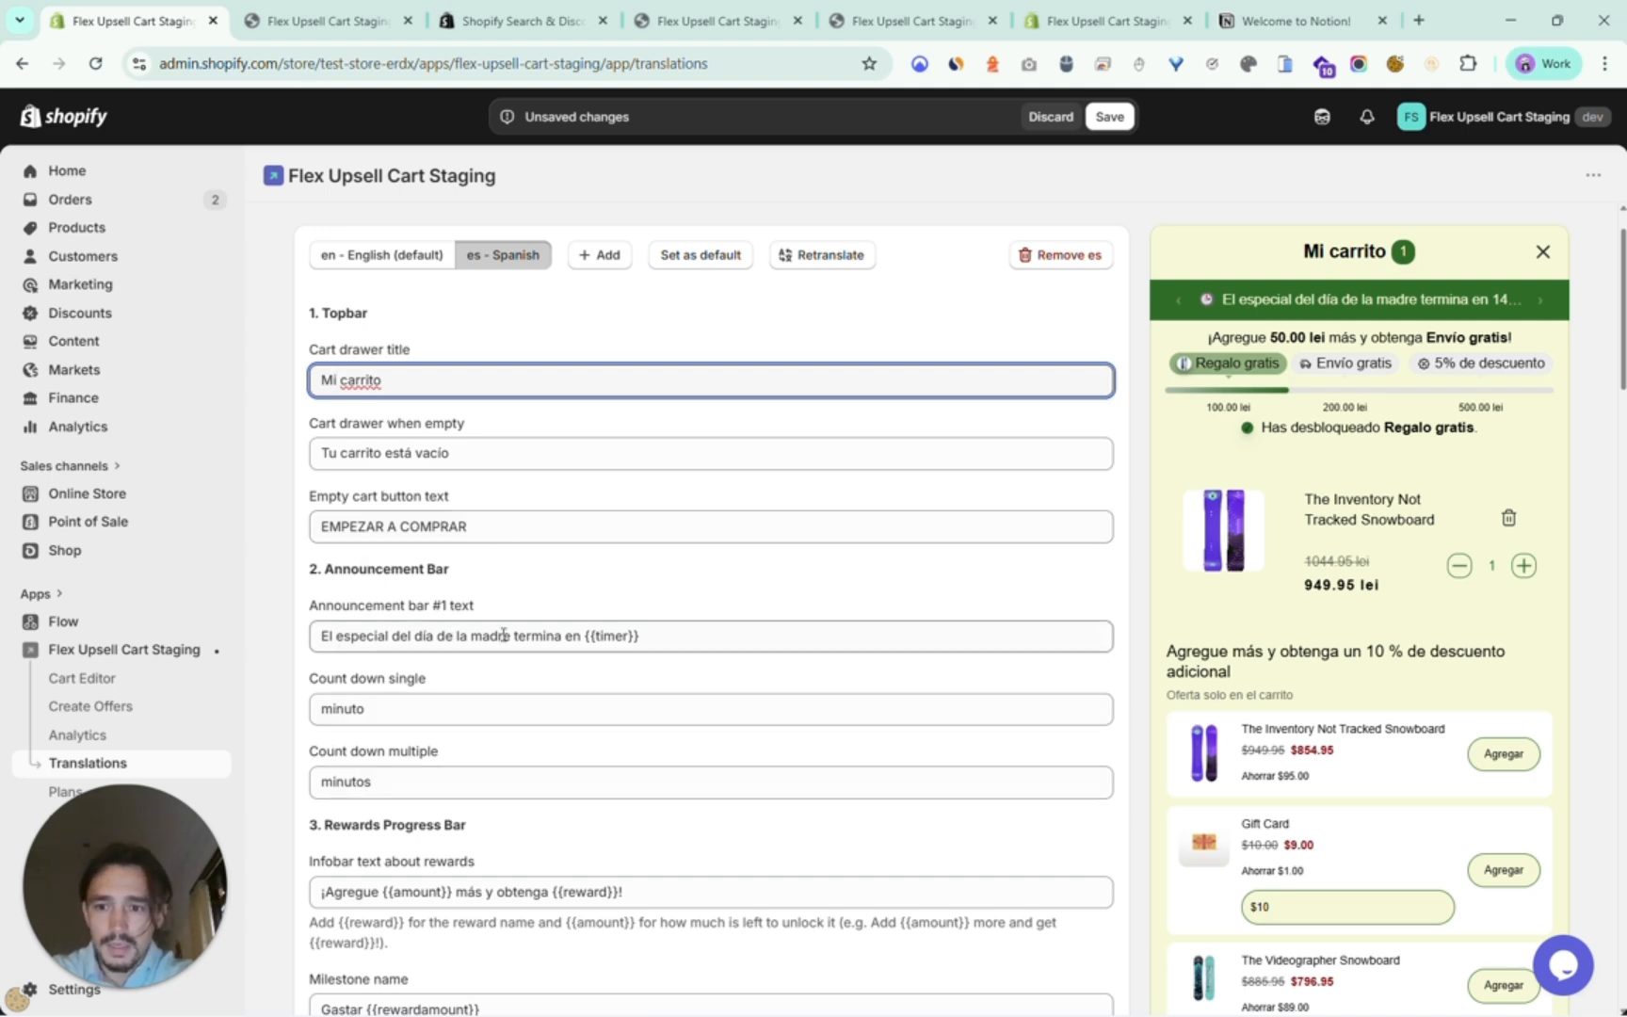
pyautogui.moveTo(585, 635); pyautogui.dragTo(276, 665)
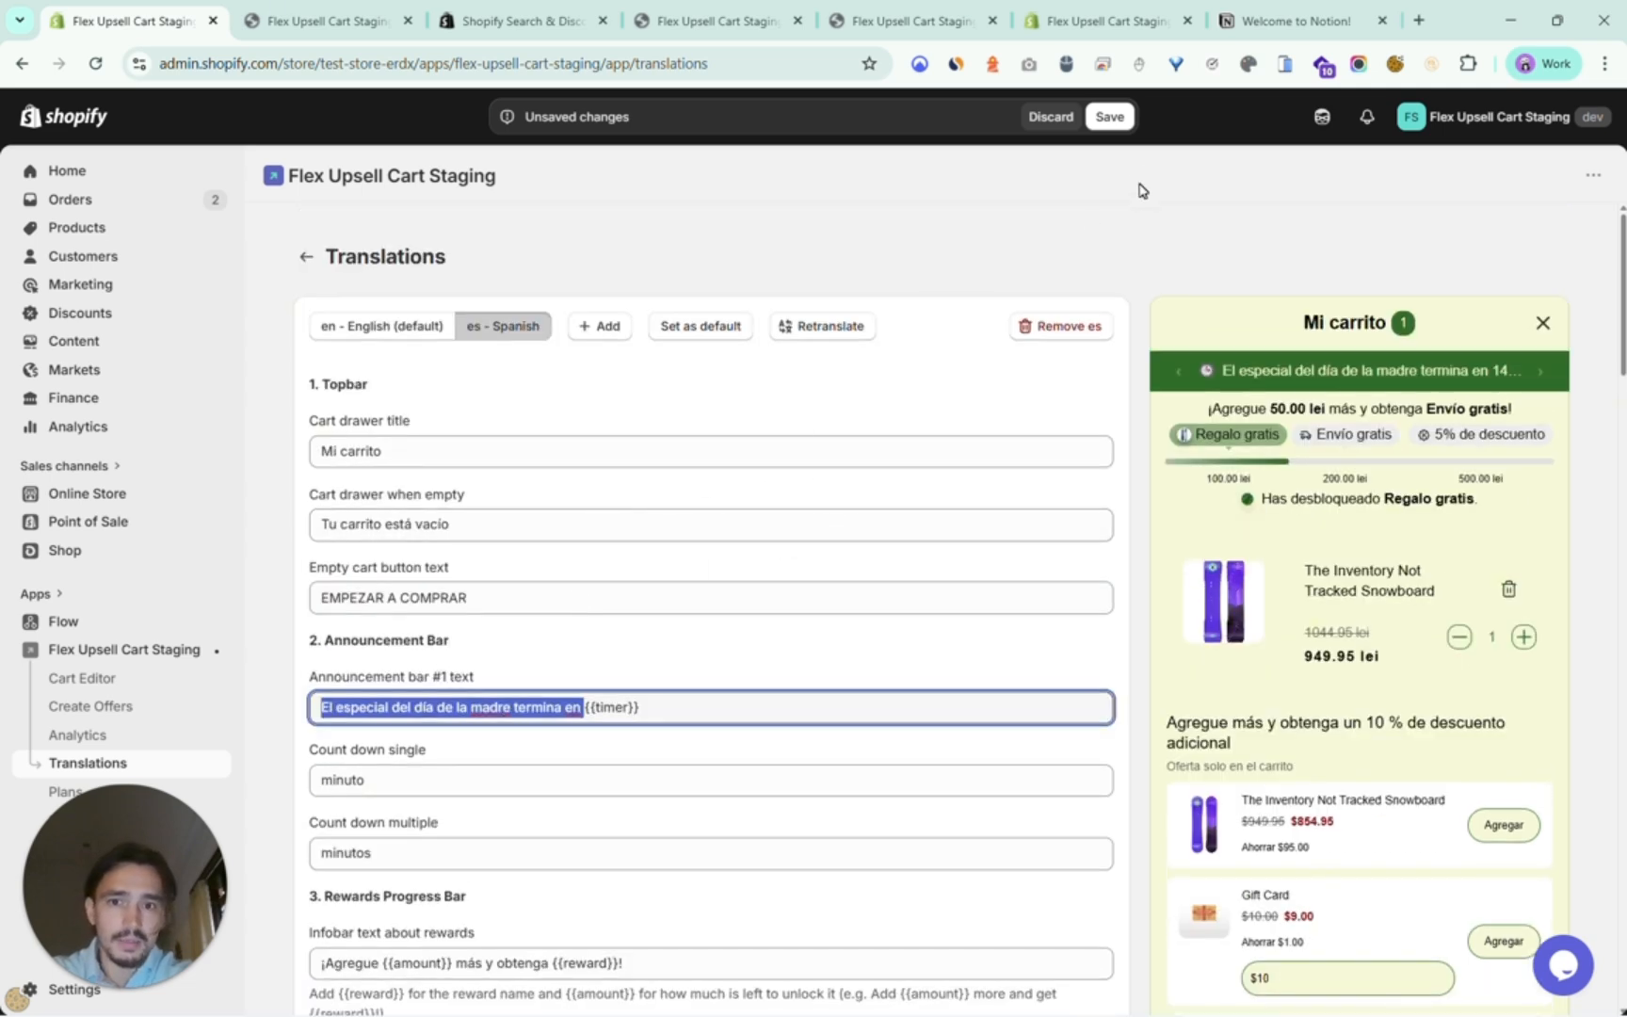
pyautogui.click(1123, 122)
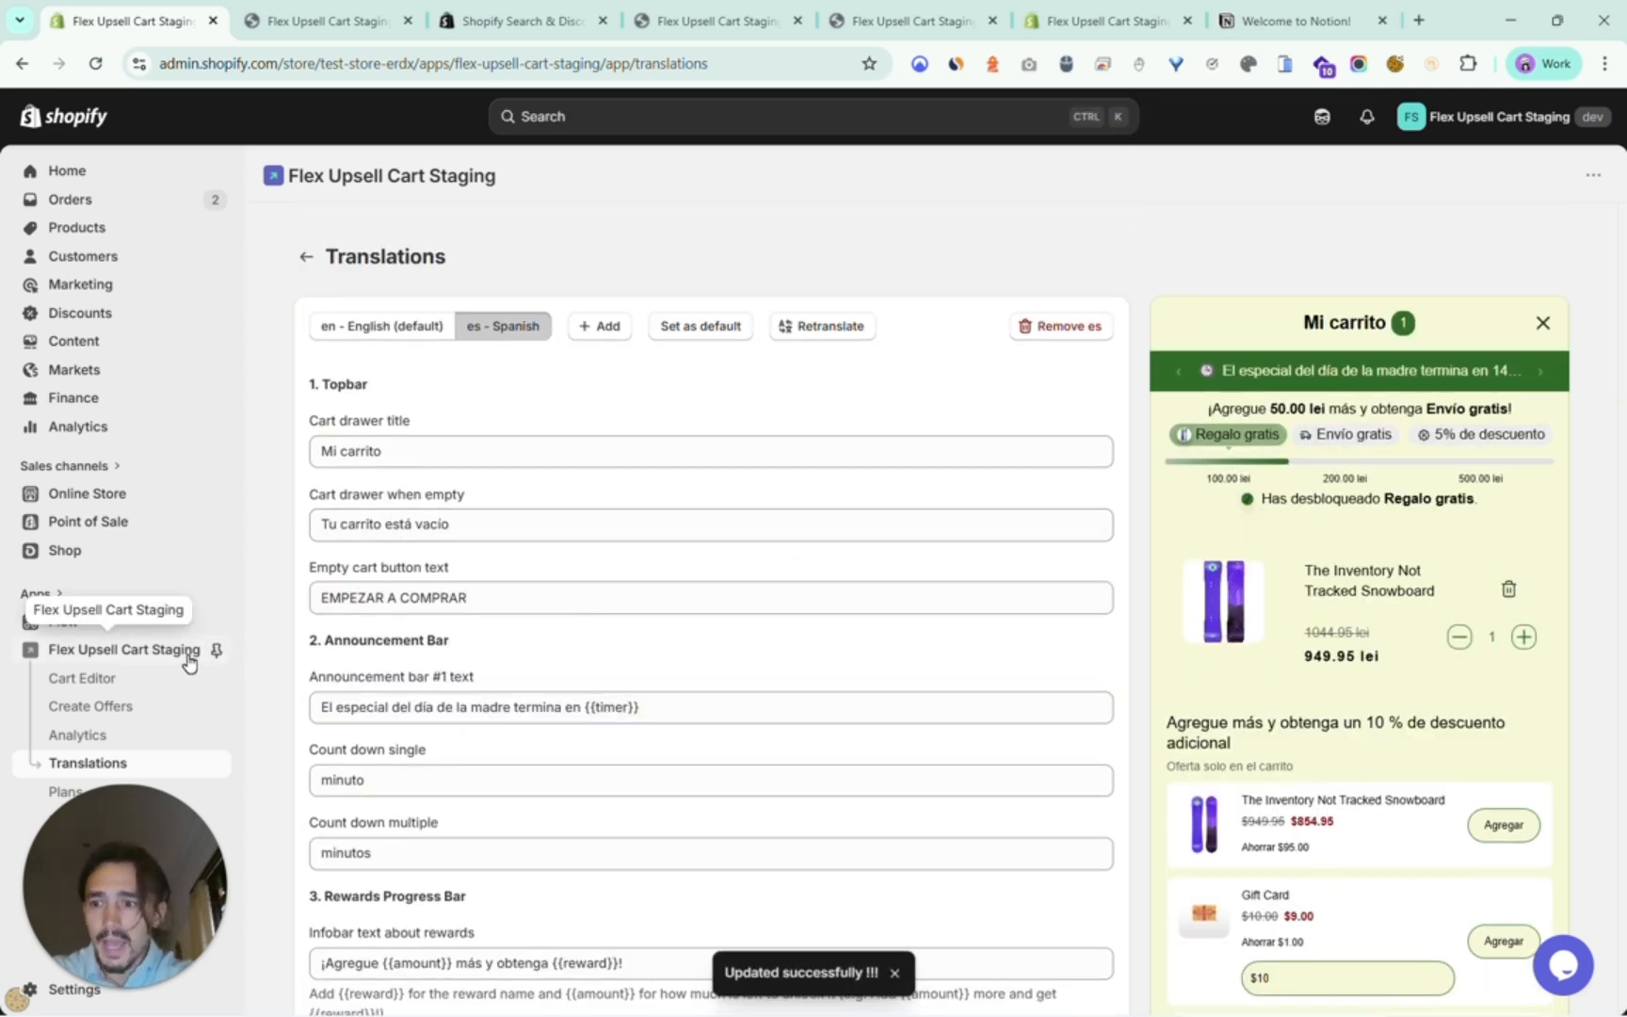
# Return to the cart editor, set the default language to es - Spanish and save.
pyautogui.click(111, 679)
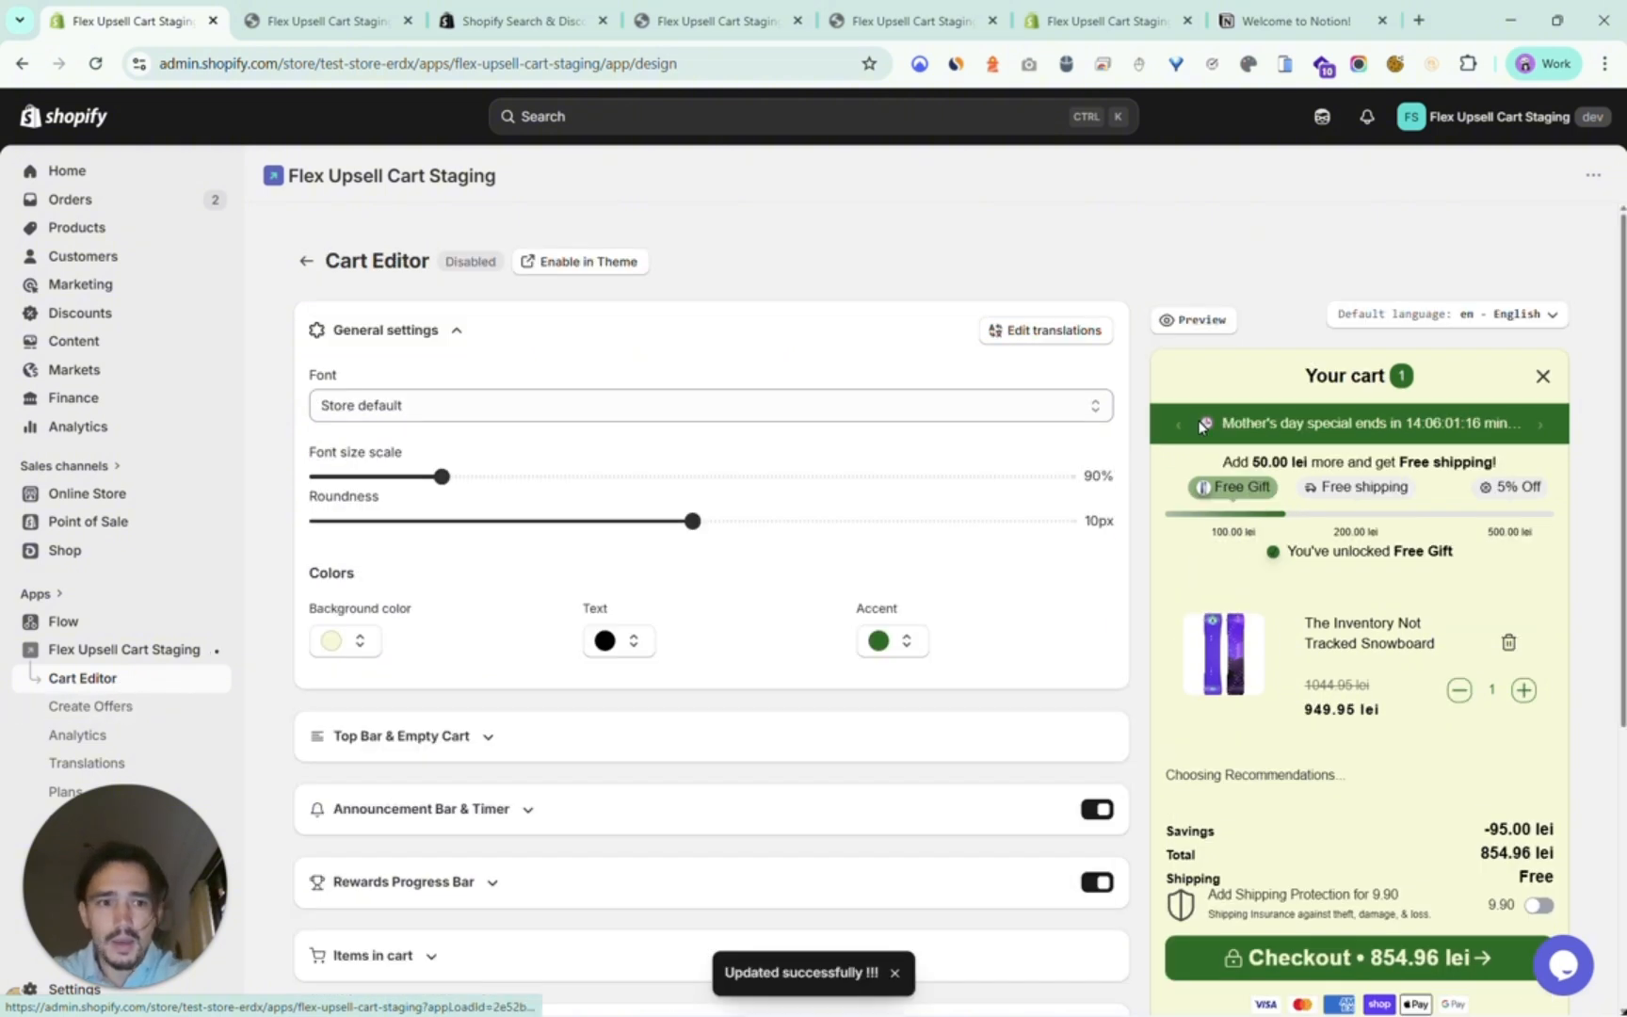
pyautogui.click(1440, 316)
pyautogui.click(1358, 390)
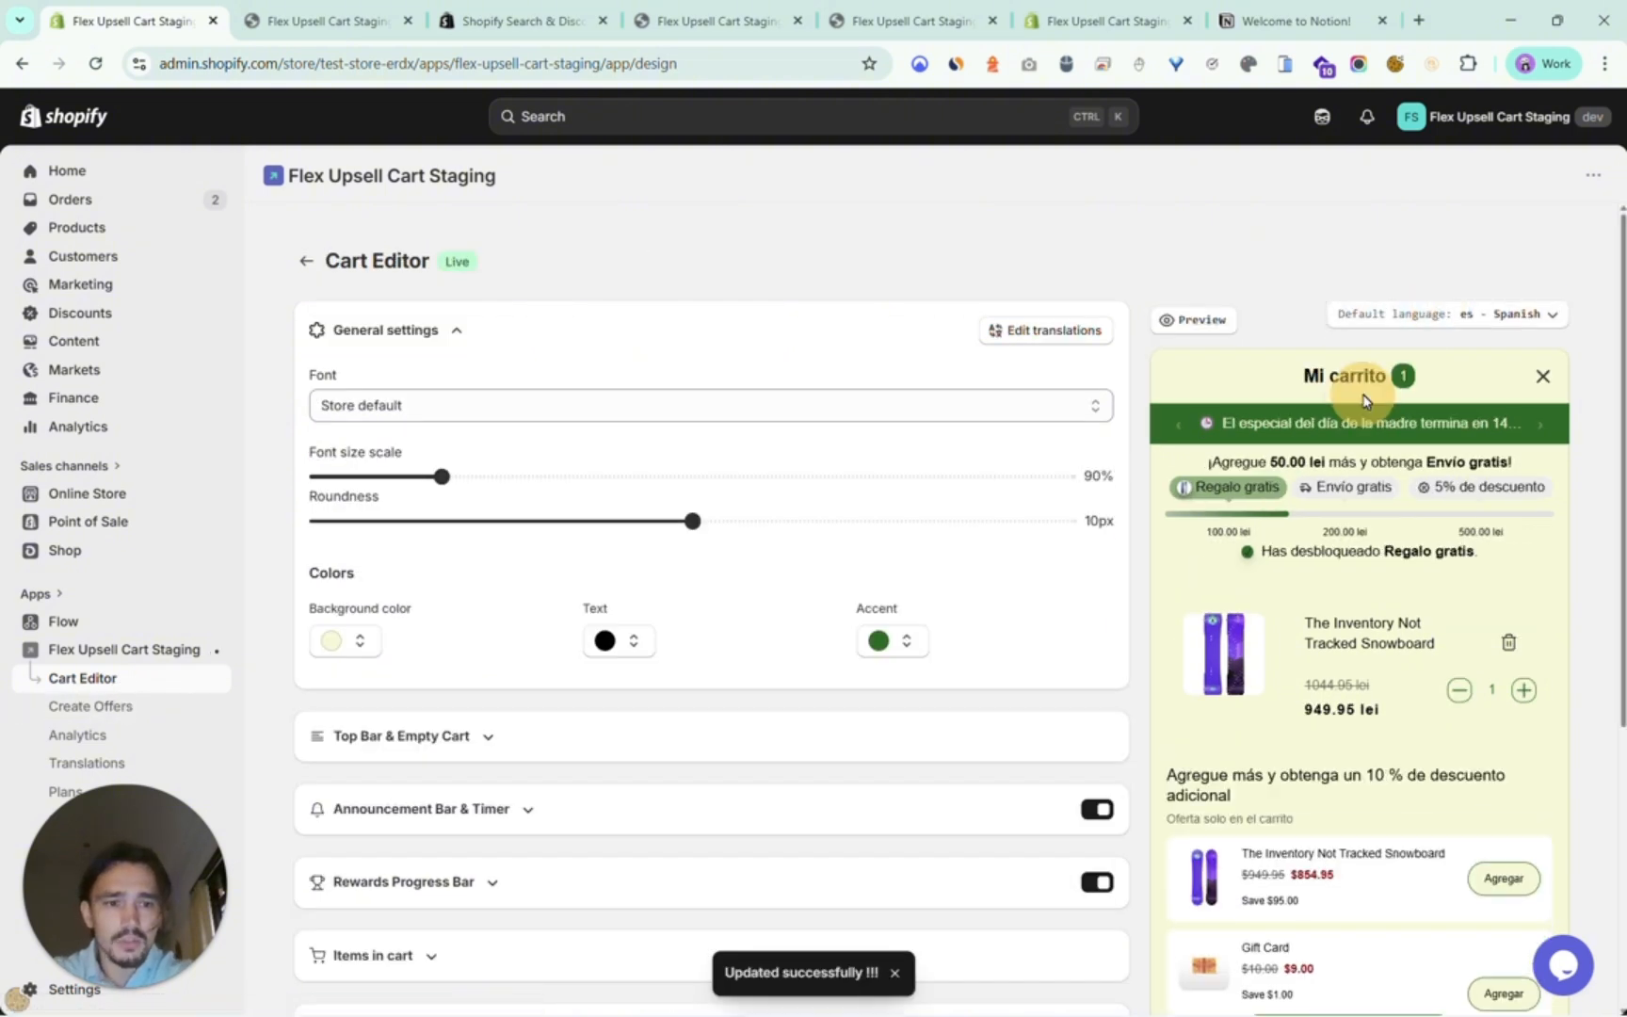
pyautogui.click(1109, 116)
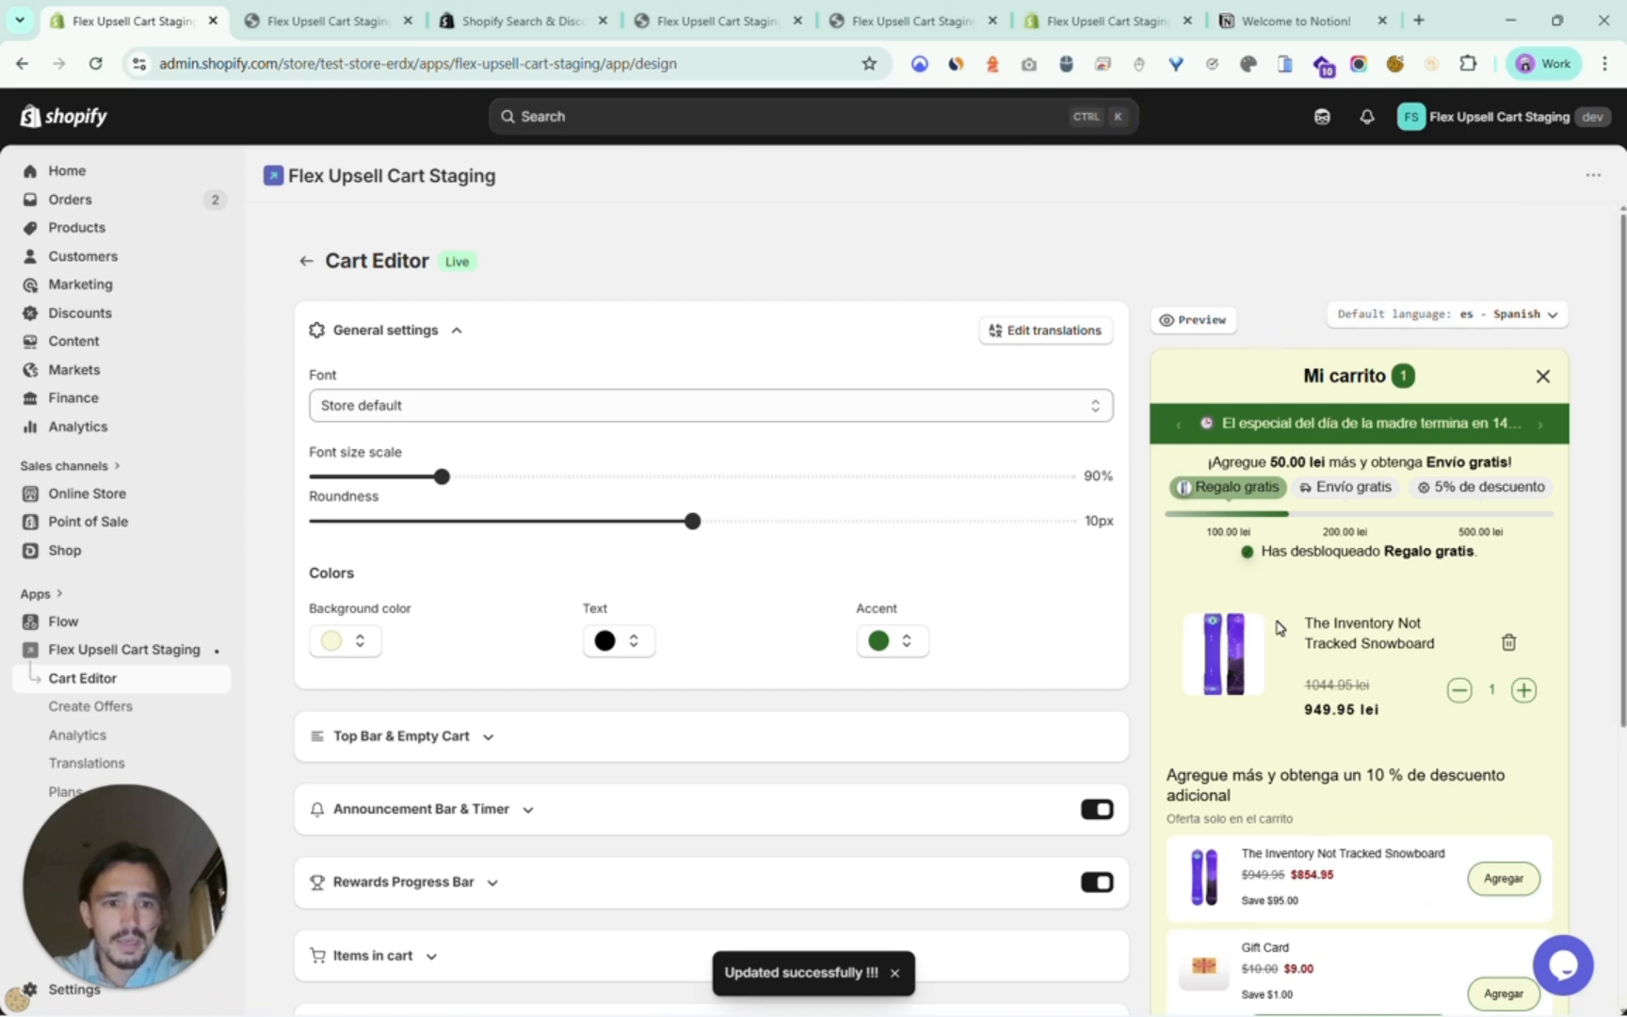
# Open the Flex Upsell Cart app's home page and look through its setup guide, lifetime analytics, tutorial and support sections.
pyautogui.scroll(-1, 1274, 897)
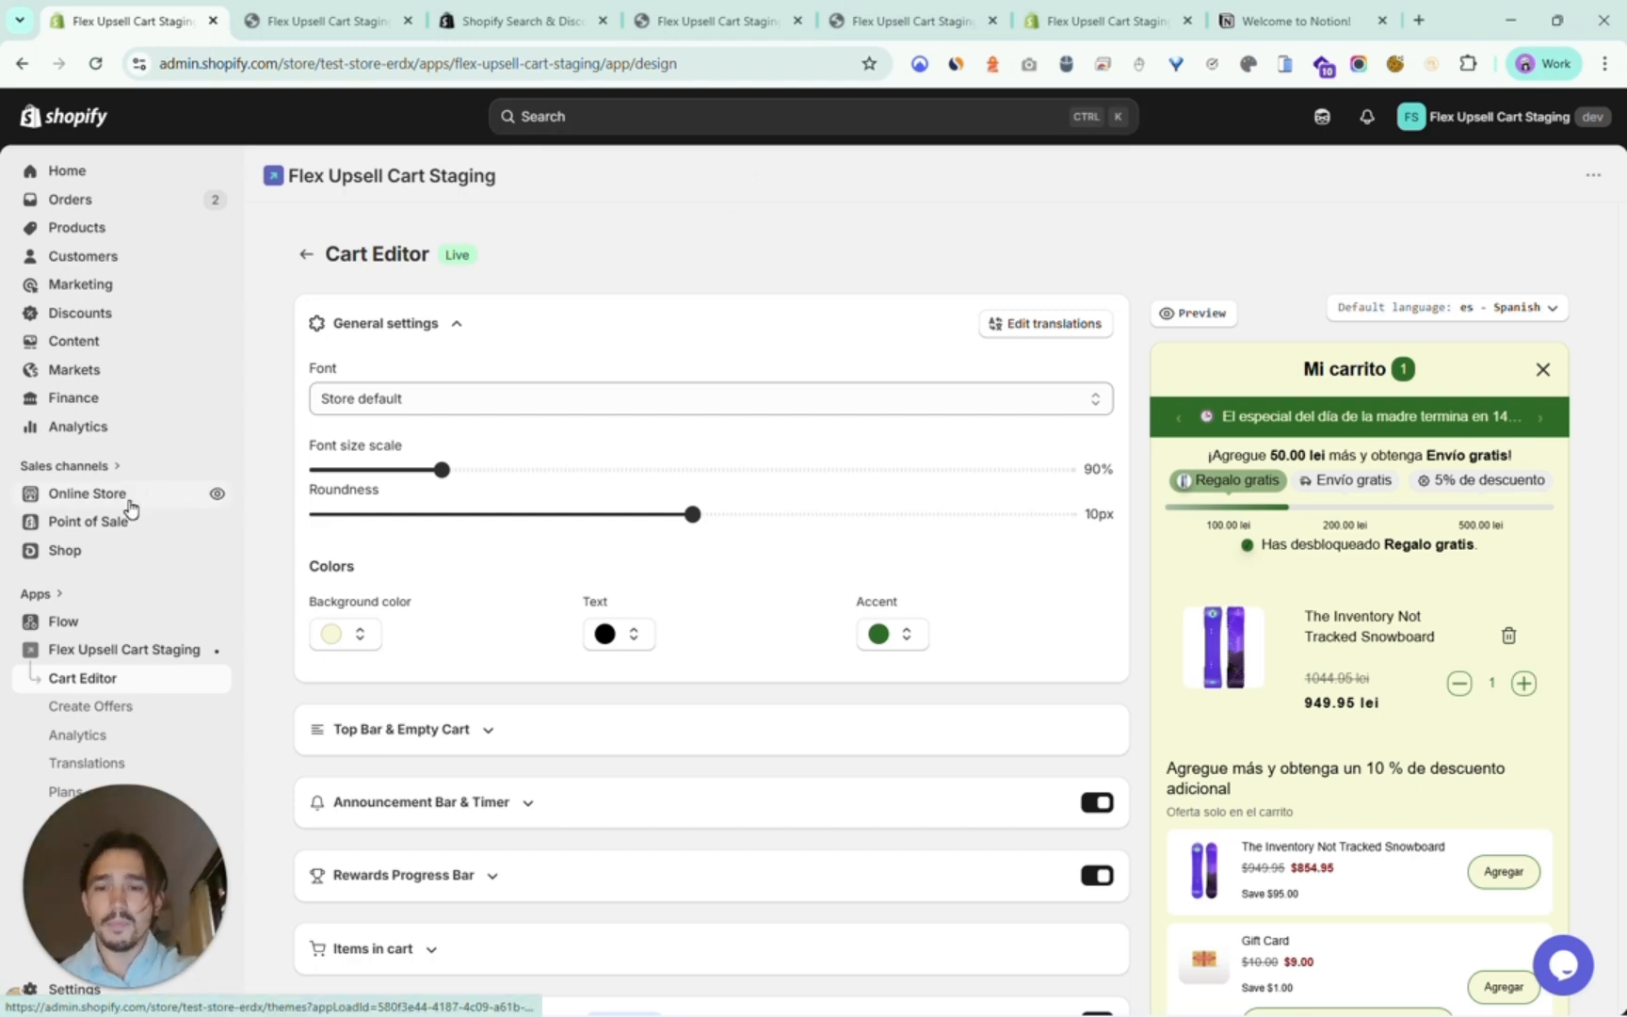
pyautogui.scroll(-1, 303, 473)
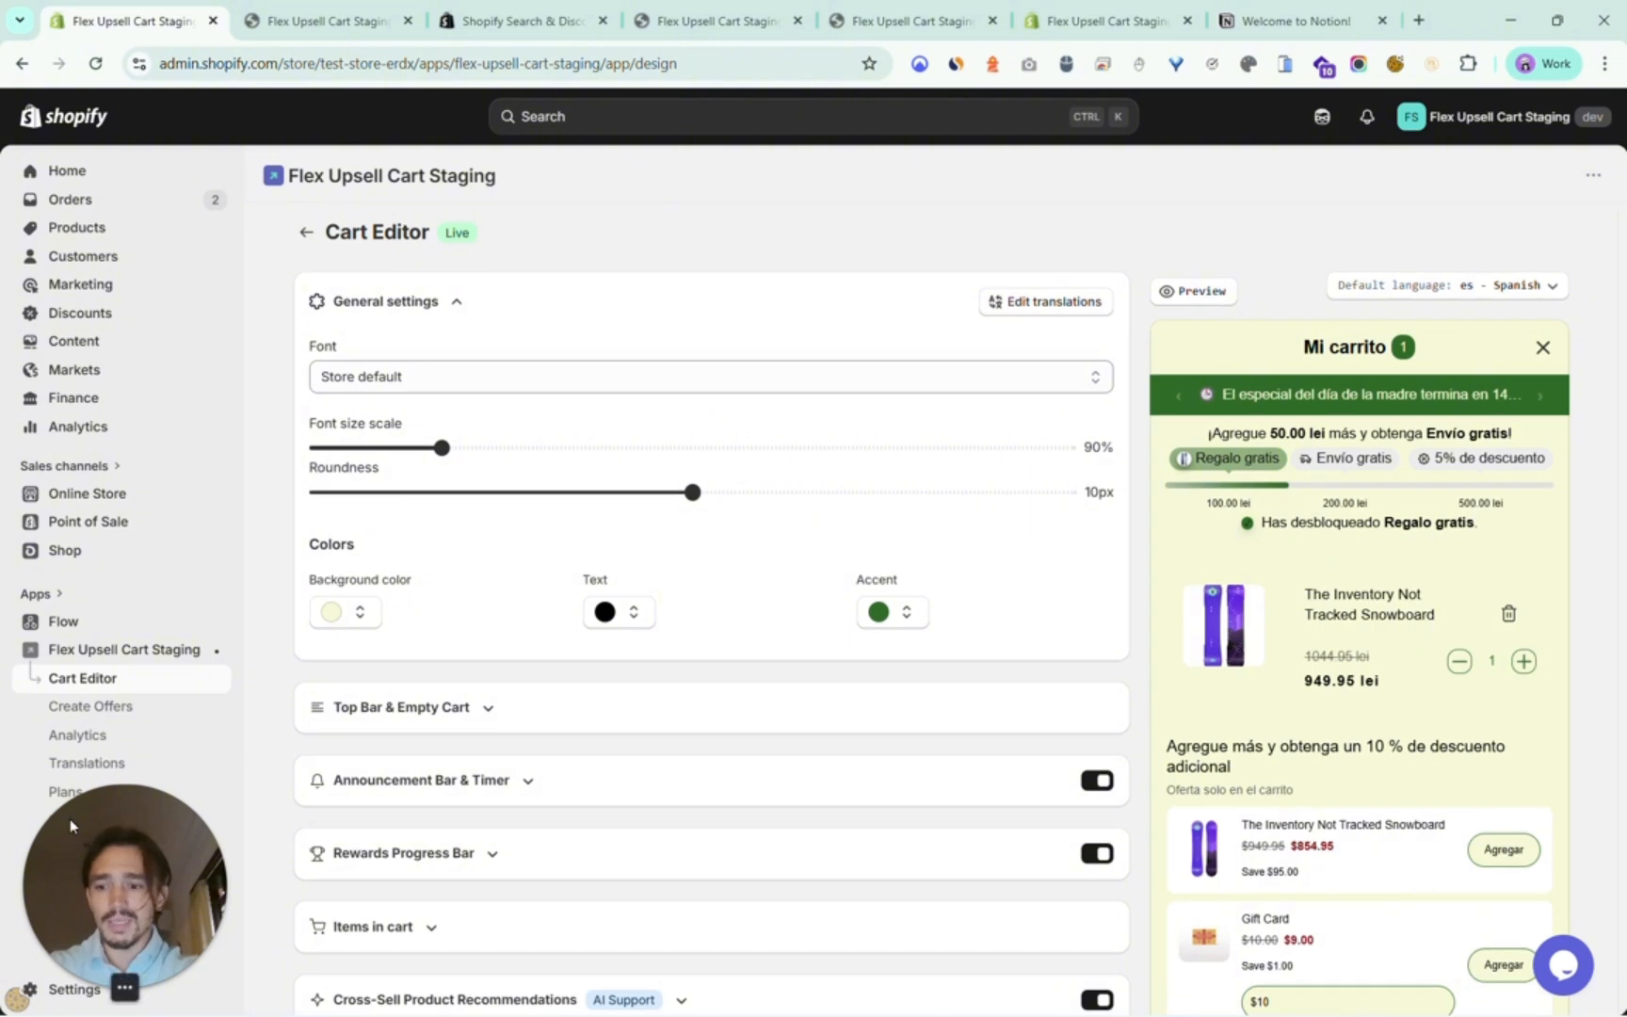
pyautogui.moveTo(114, 890); pyautogui.dragTo(236, 884)
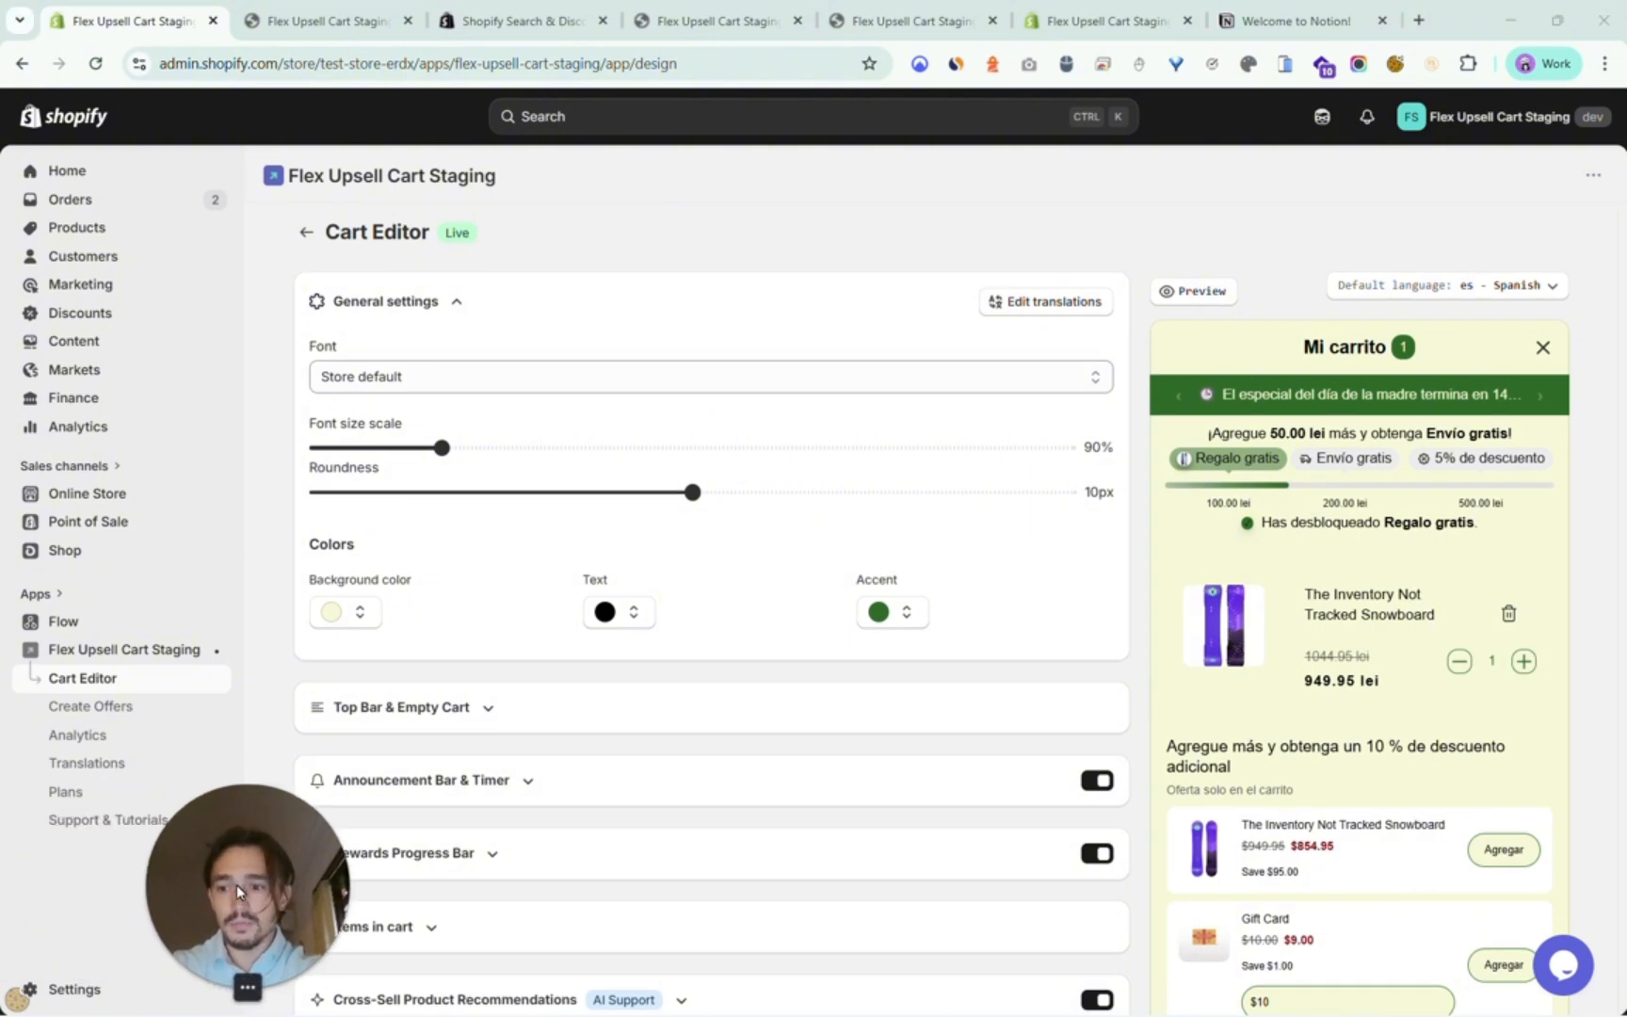
pyautogui.click(139, 649)
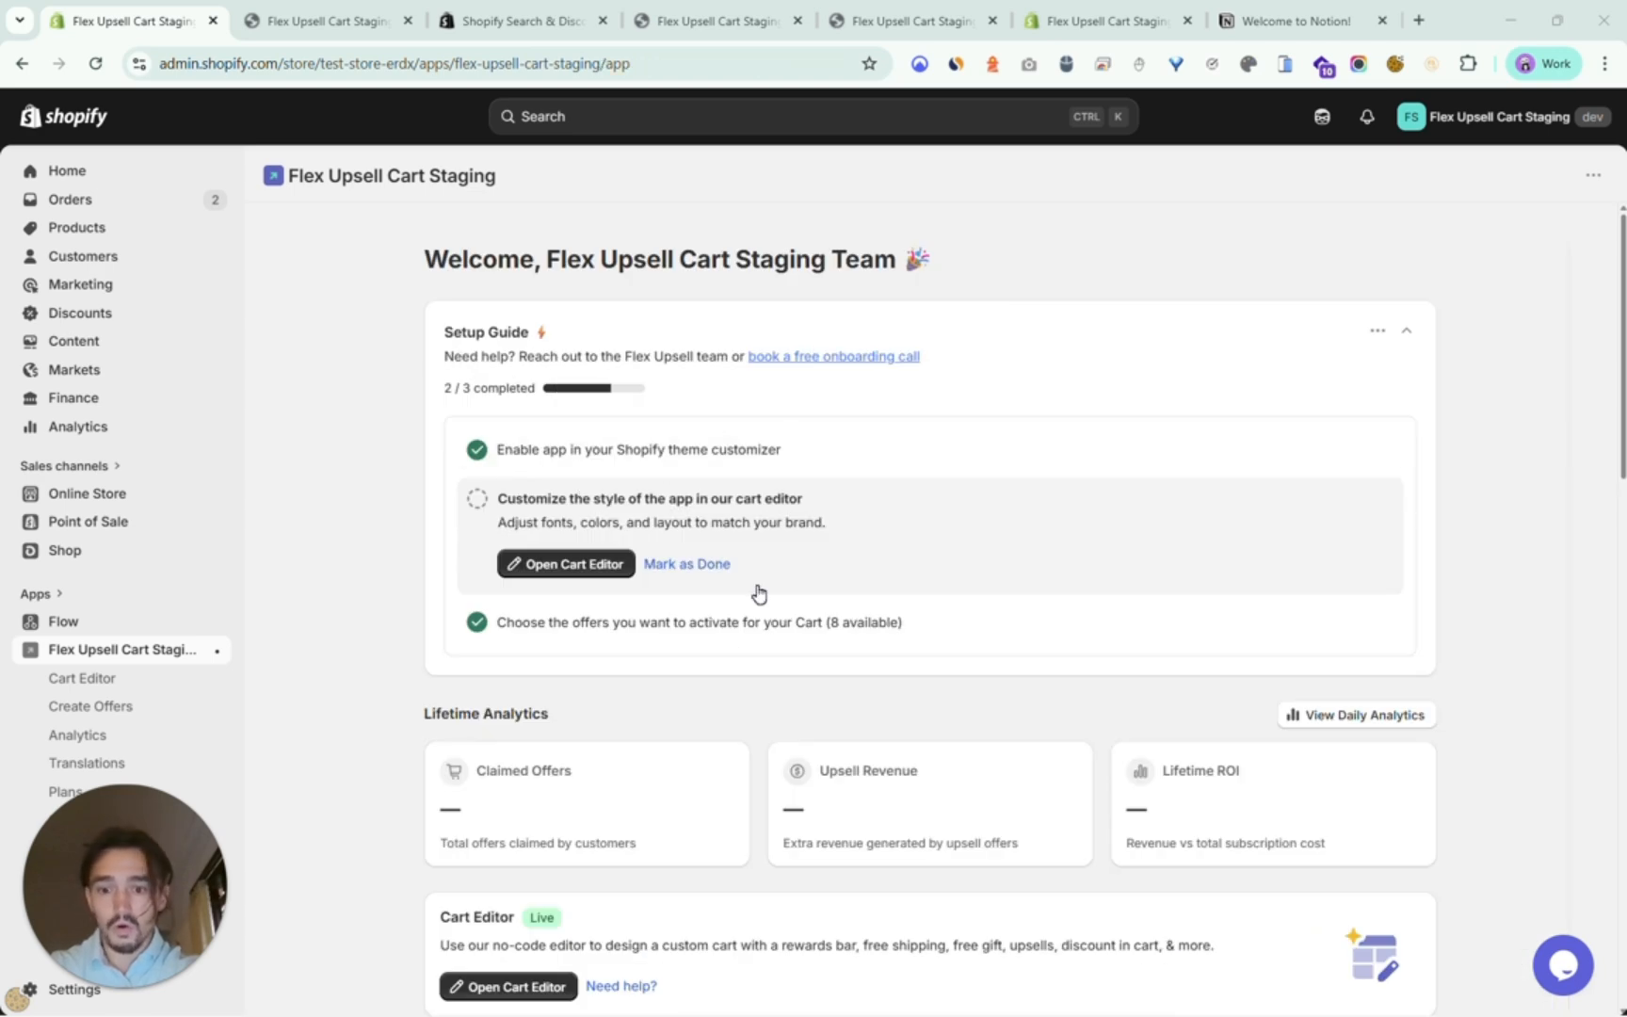
pyautogui.scroll(-4, 758, 590)
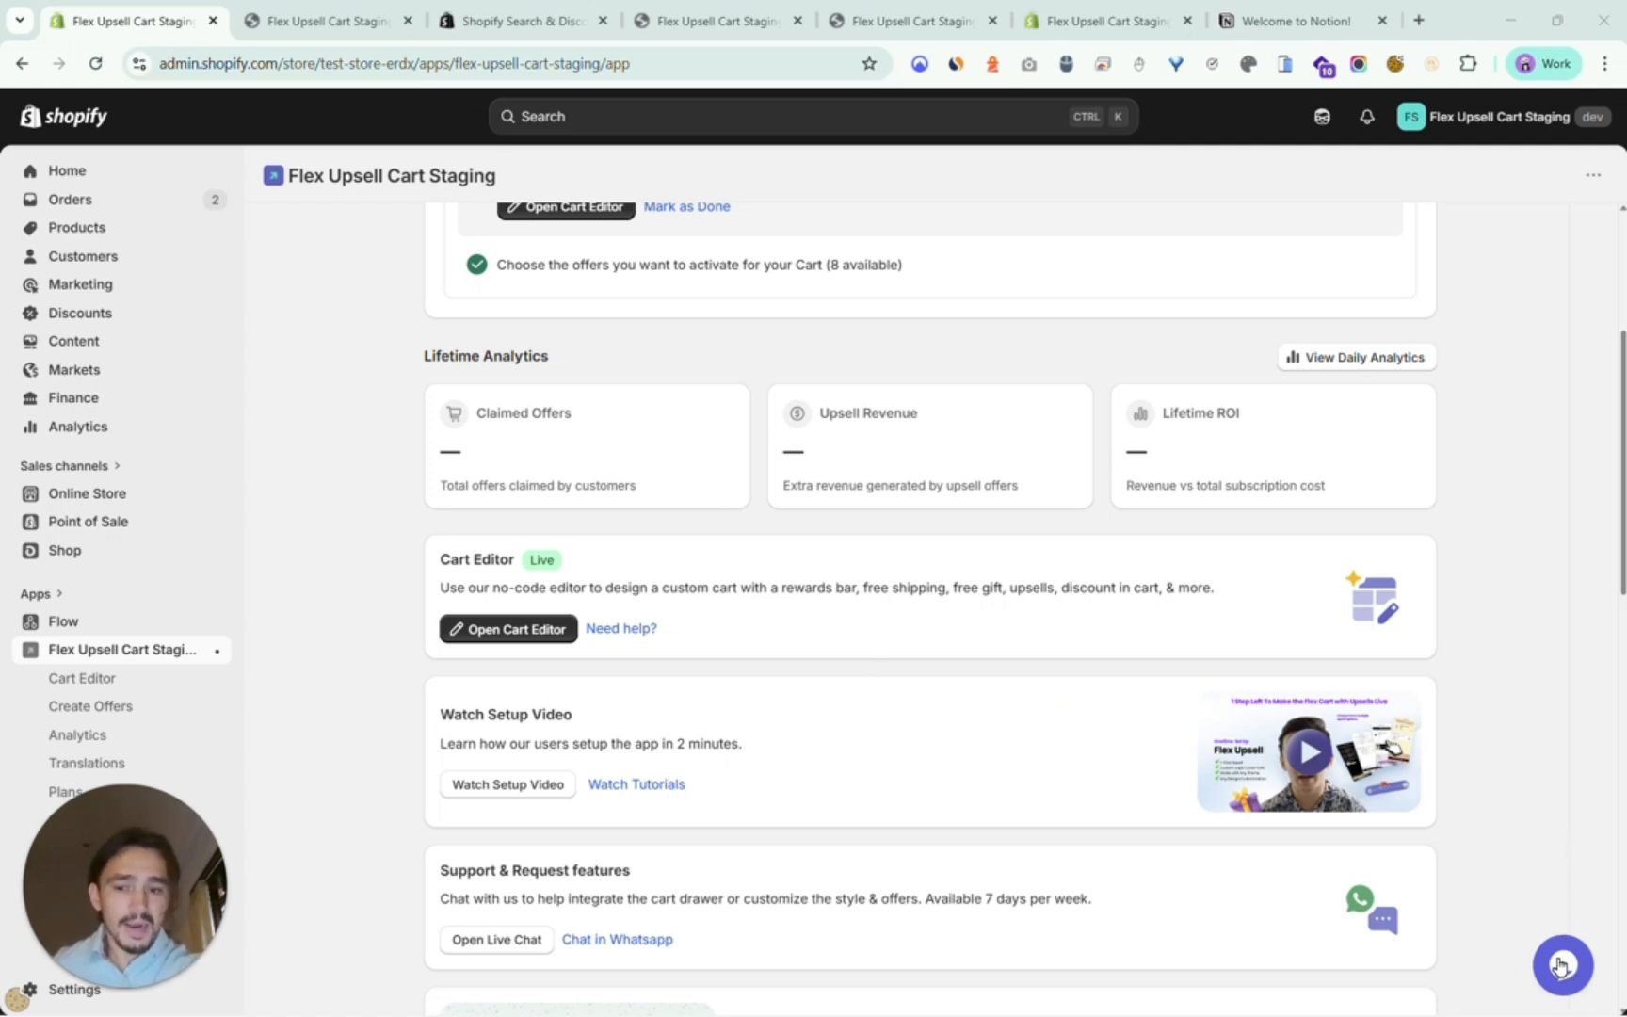
pyautogui.scroll(1, 1353, 853)
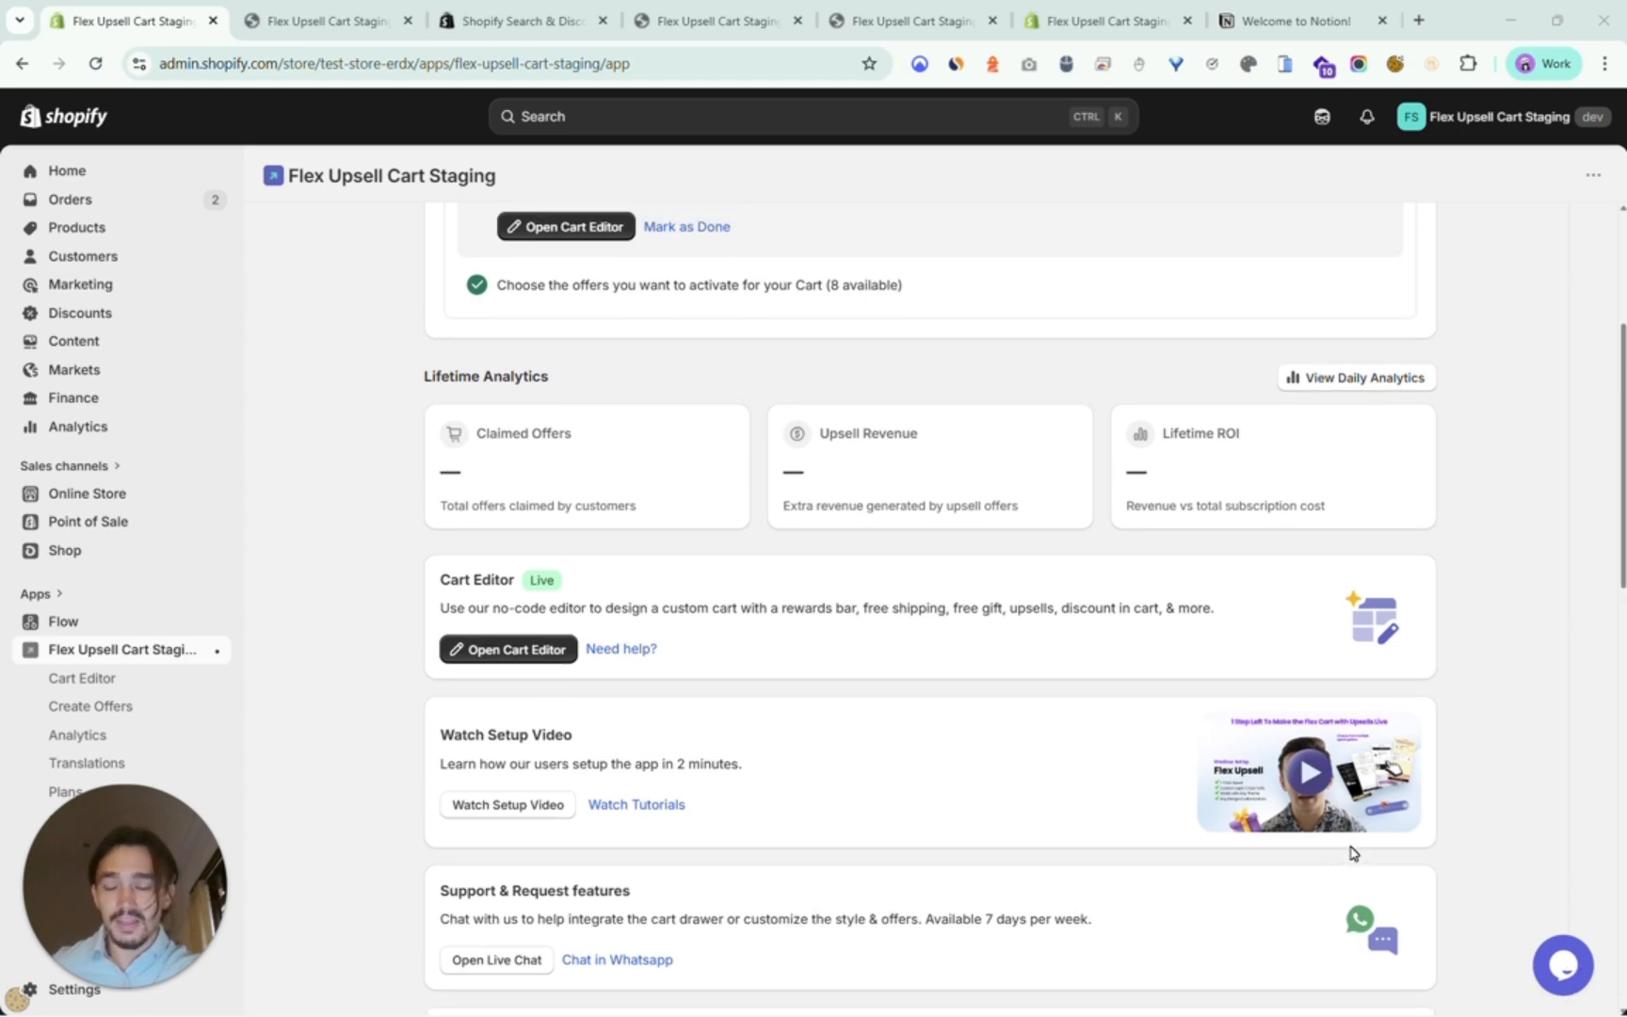
pyautogui.scroll(3, 1198, 723)
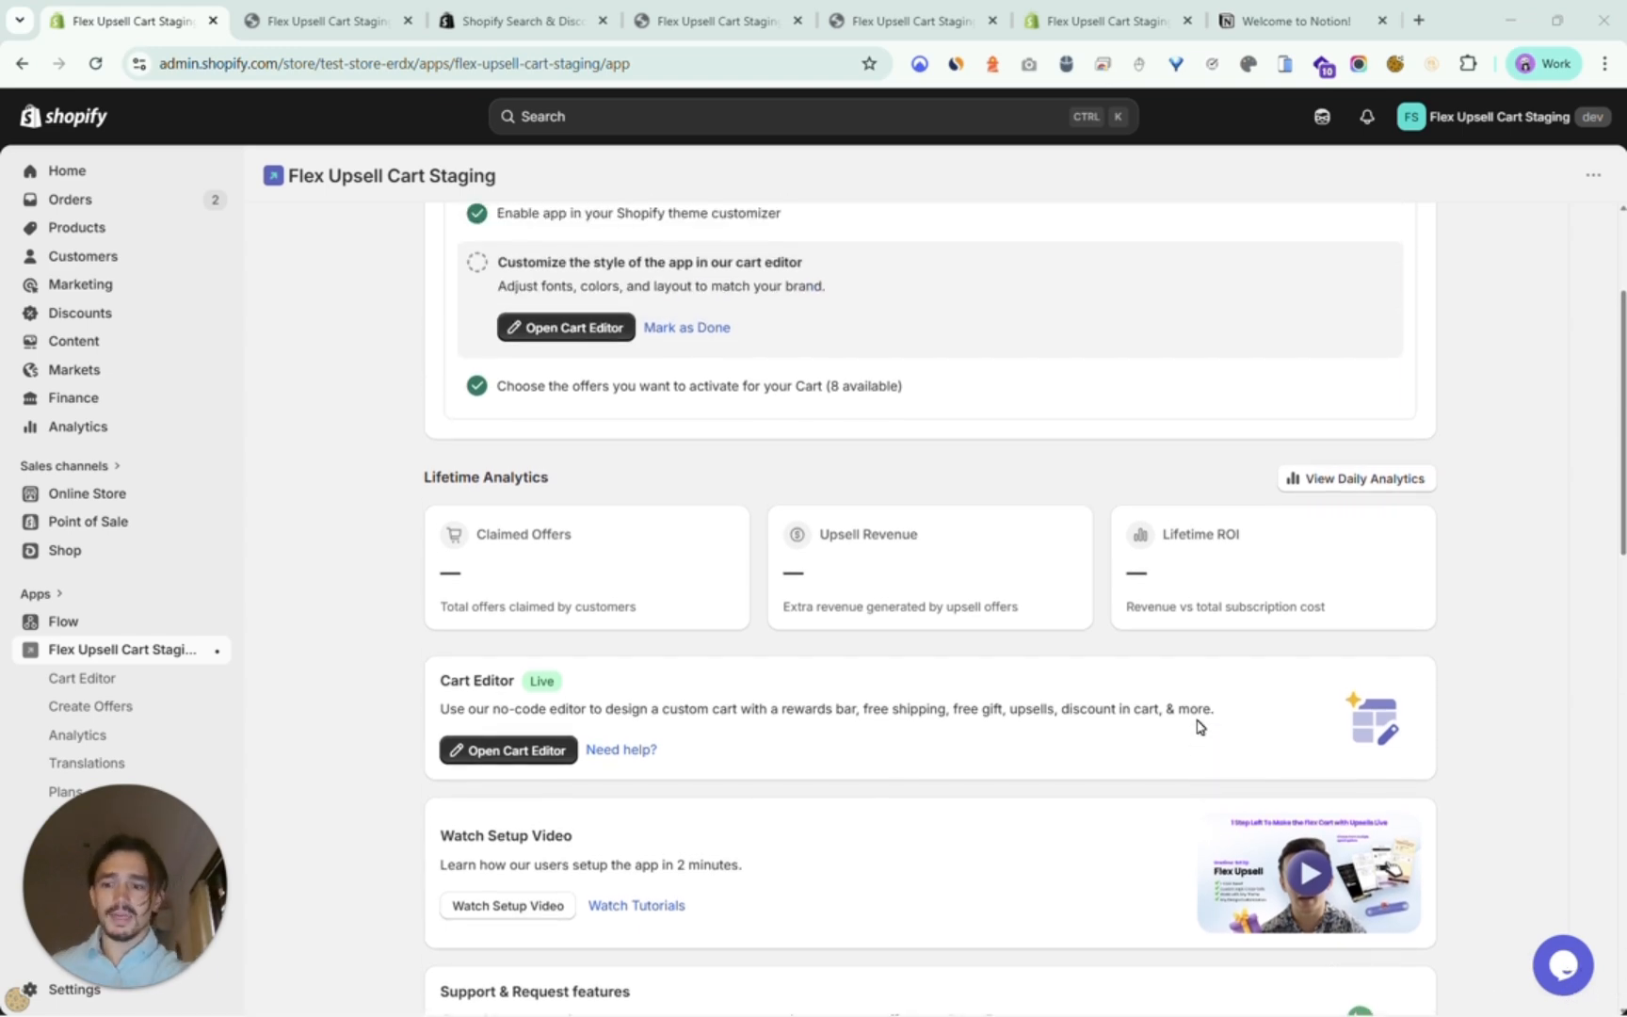